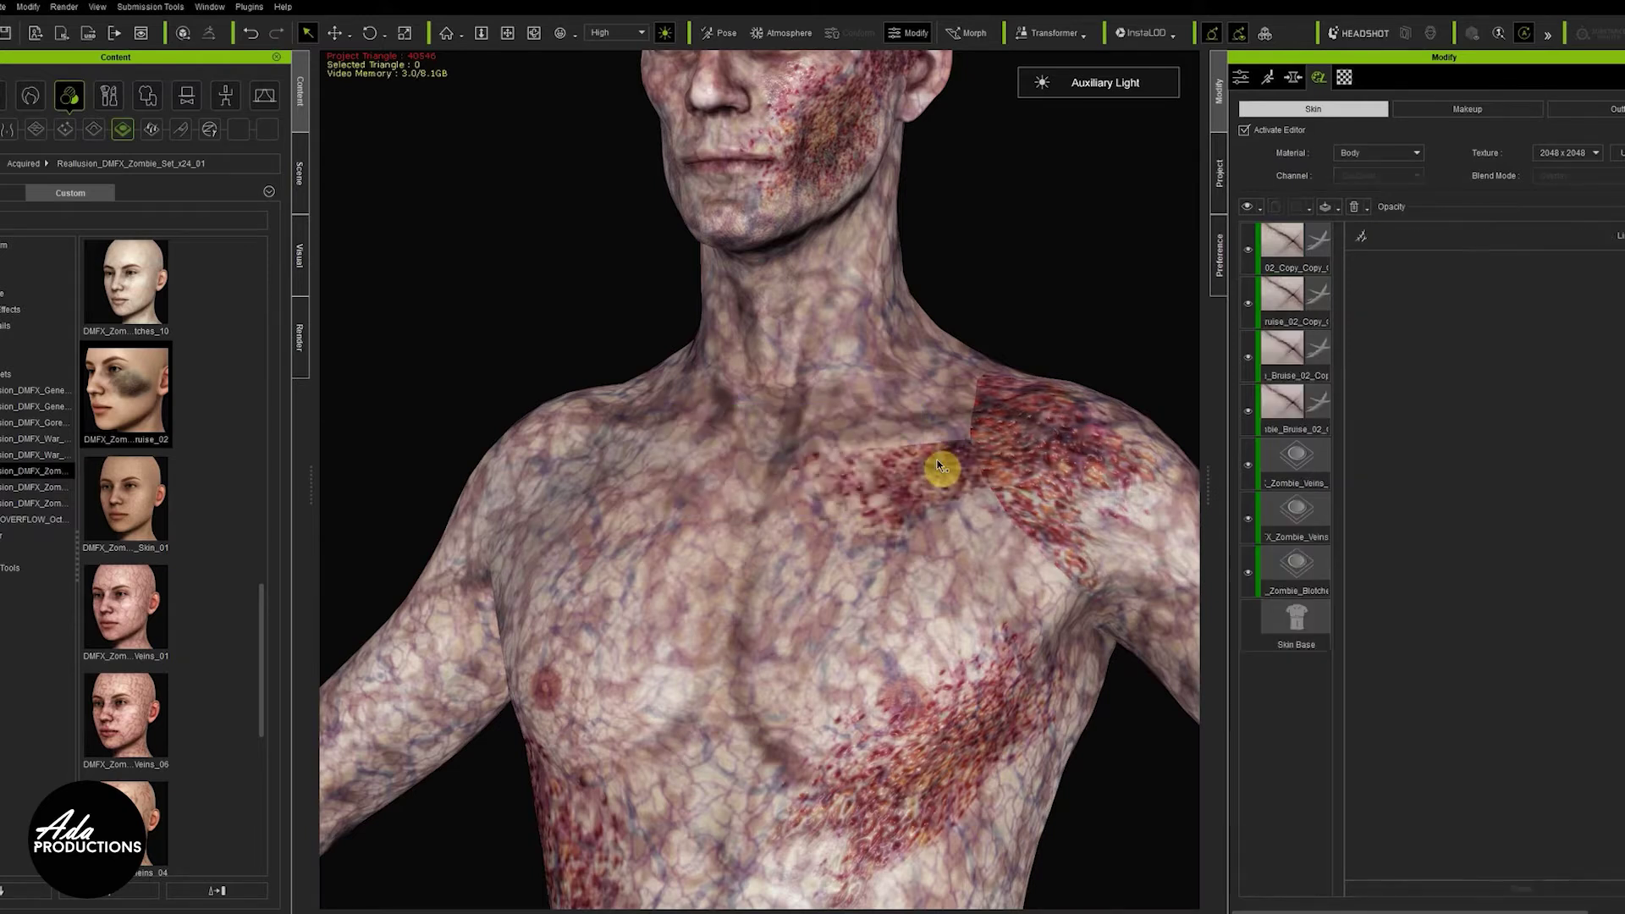
Duplicate the topmost bruise layer of the Body material and move the copy to the Head material
scroll(938, 466, "up", 5)
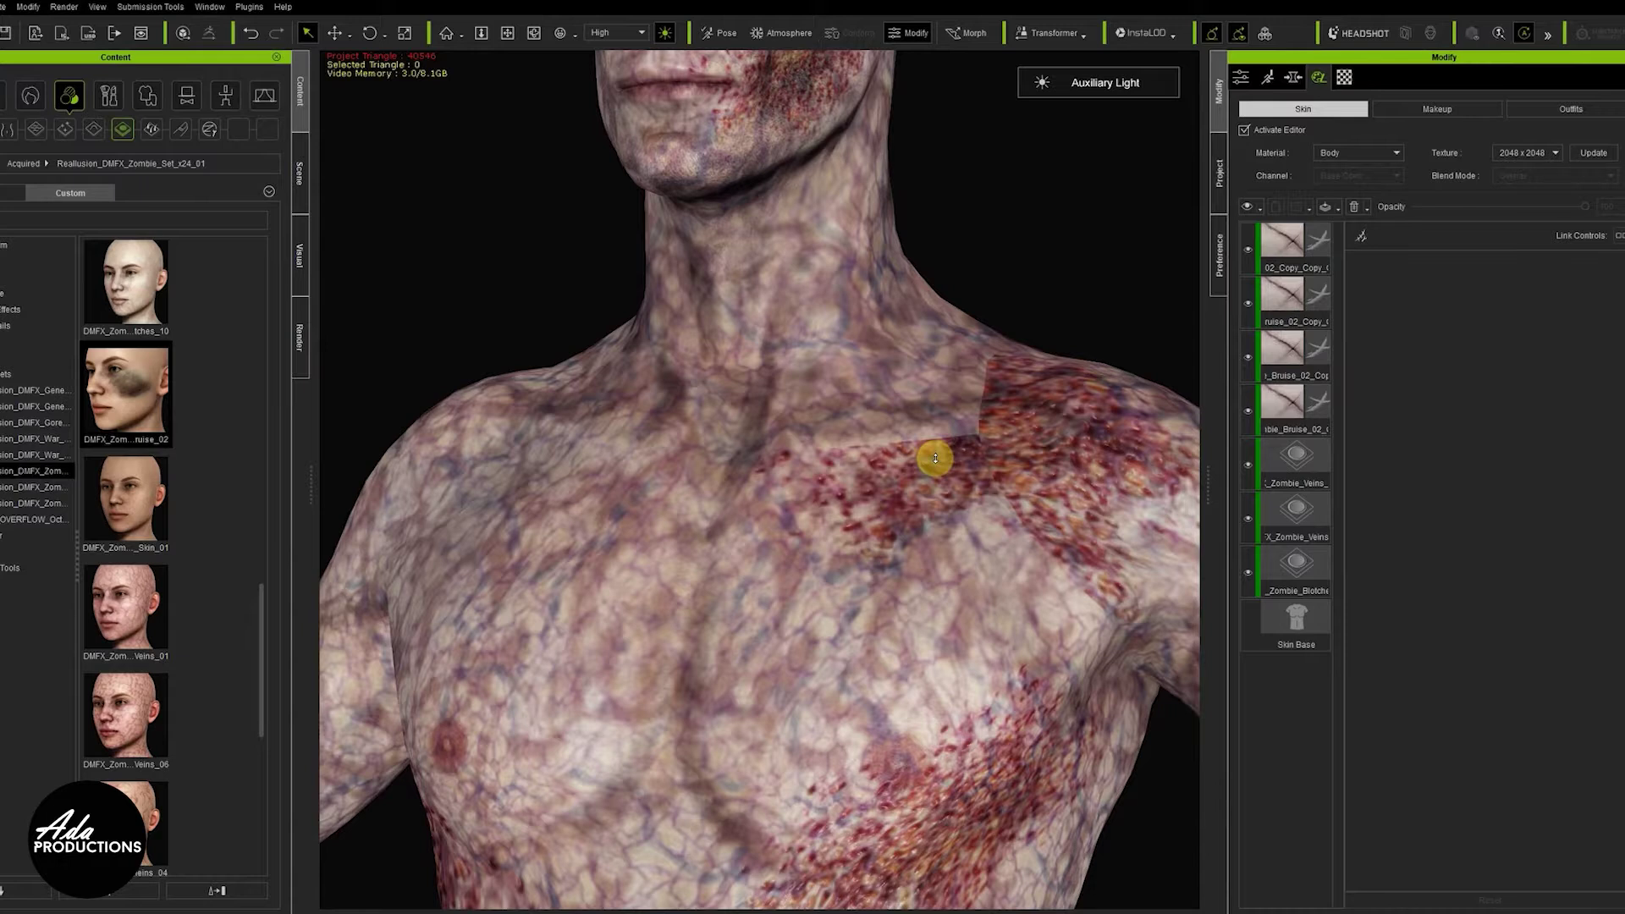
scroll(935, 458, "down", 5)
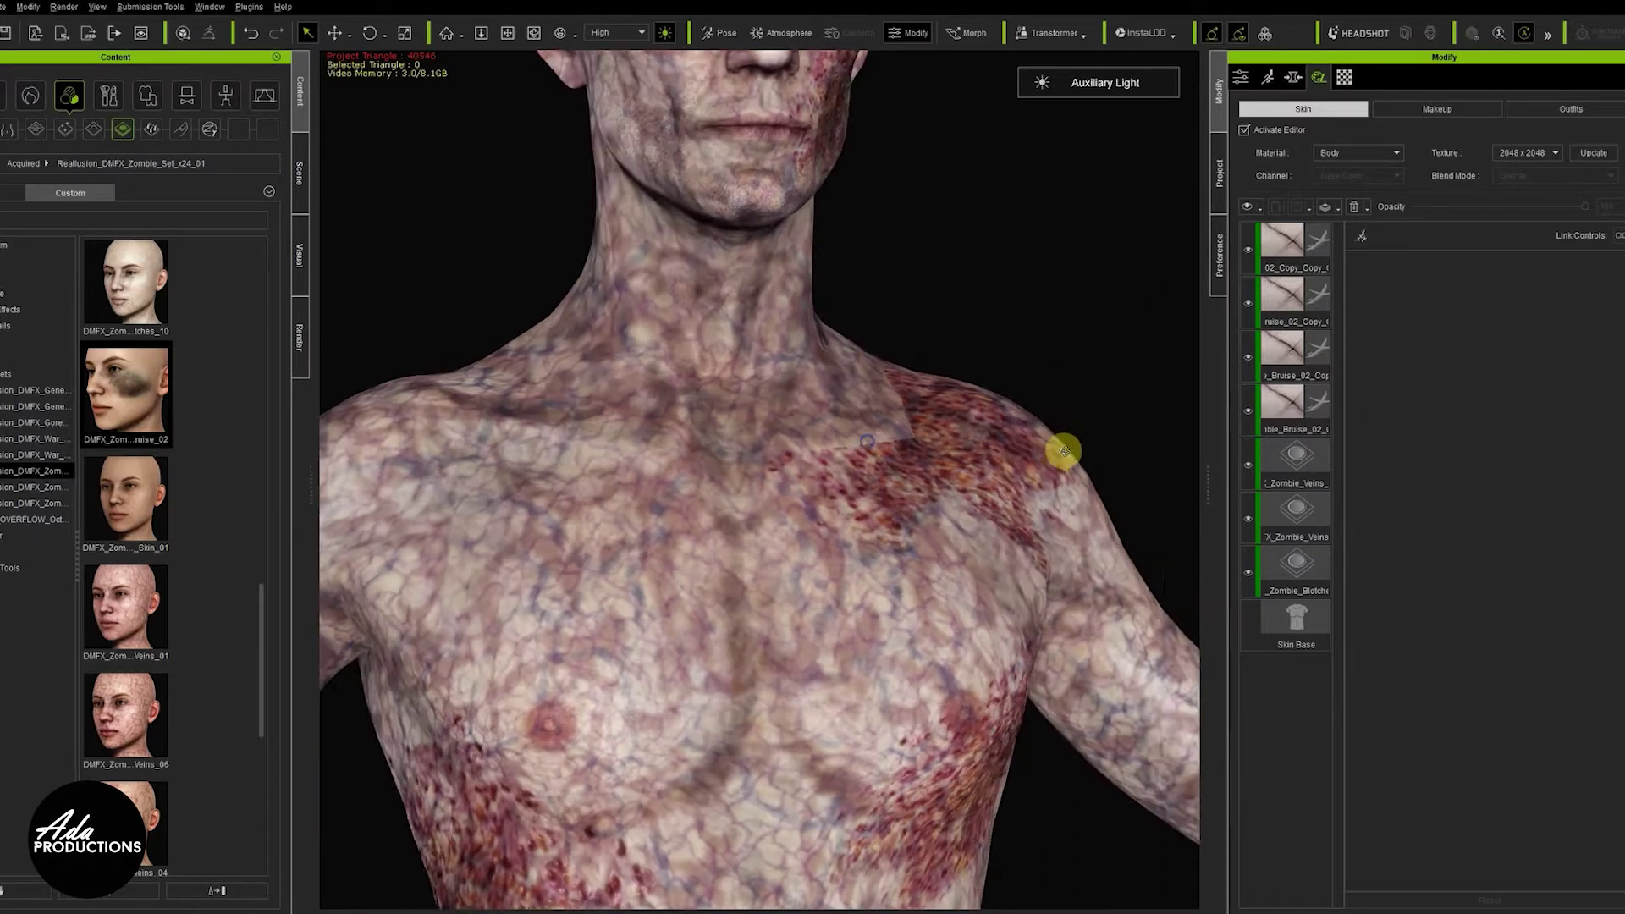
left_click(1302, 251)
right_click(1302, 251)
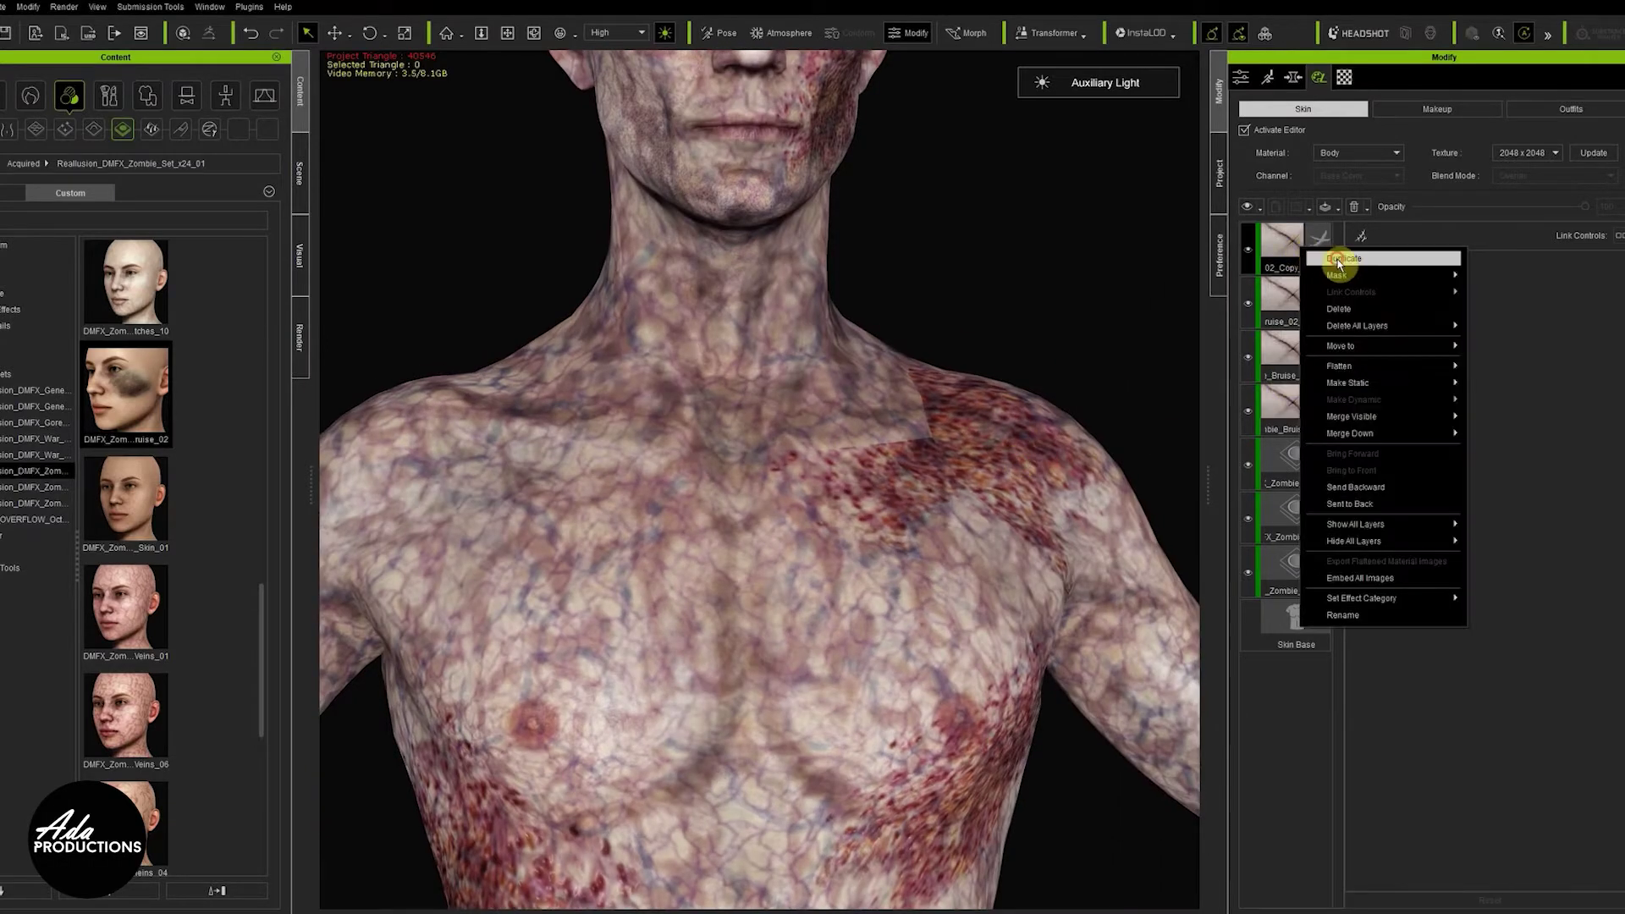
left_click(1338, 258)
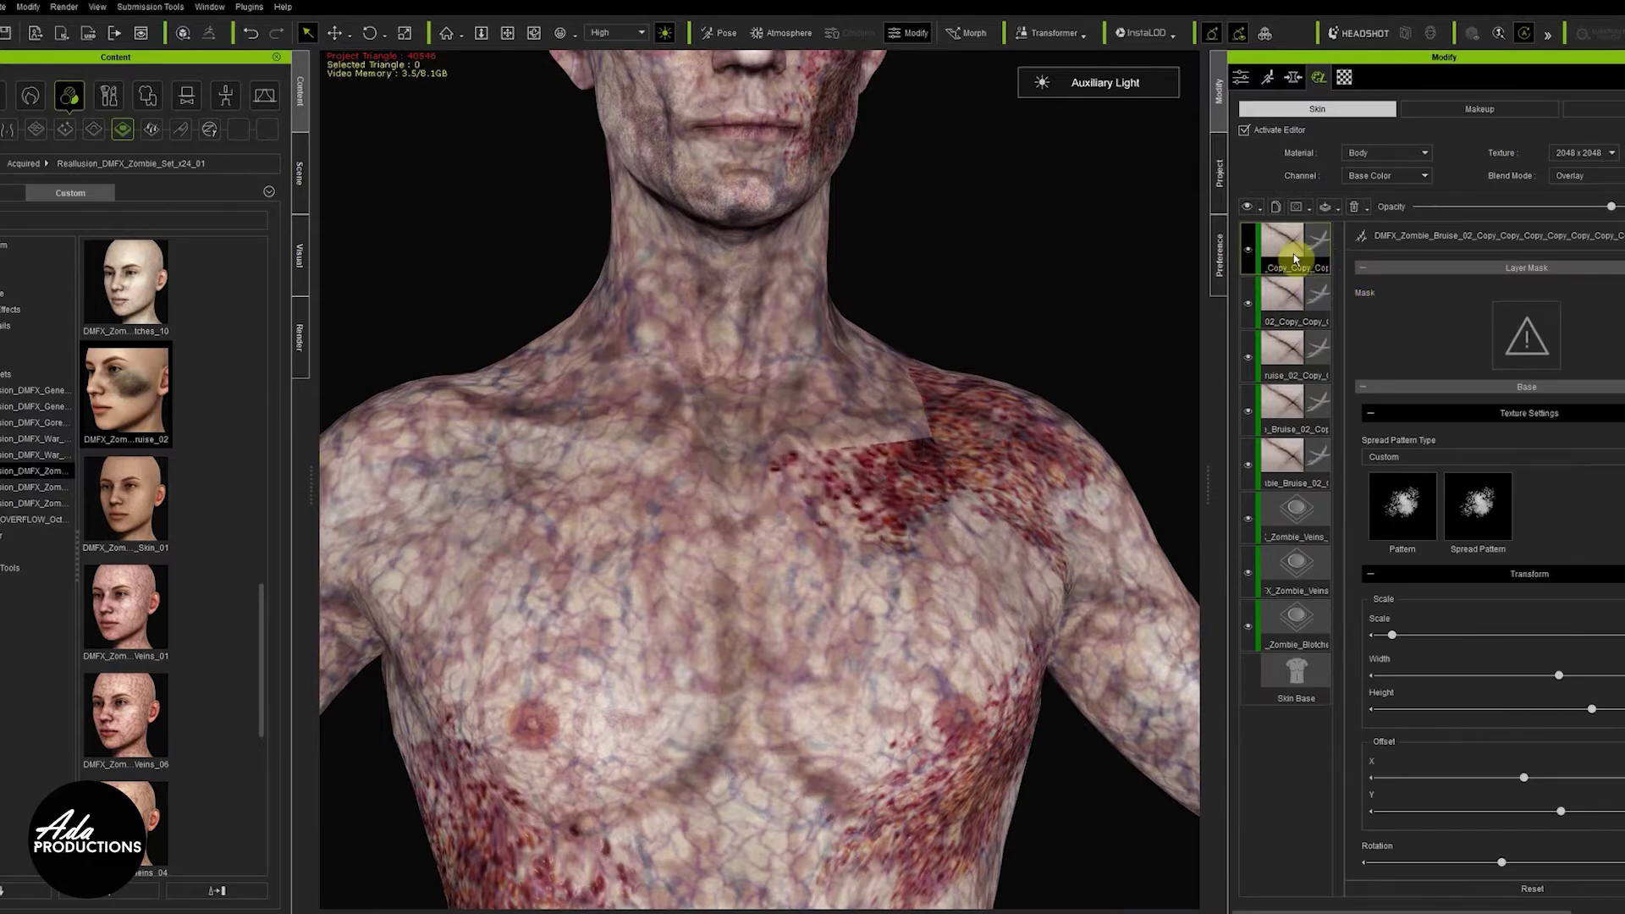
right_click(1294, 258)
mouse_move(1397, 353)
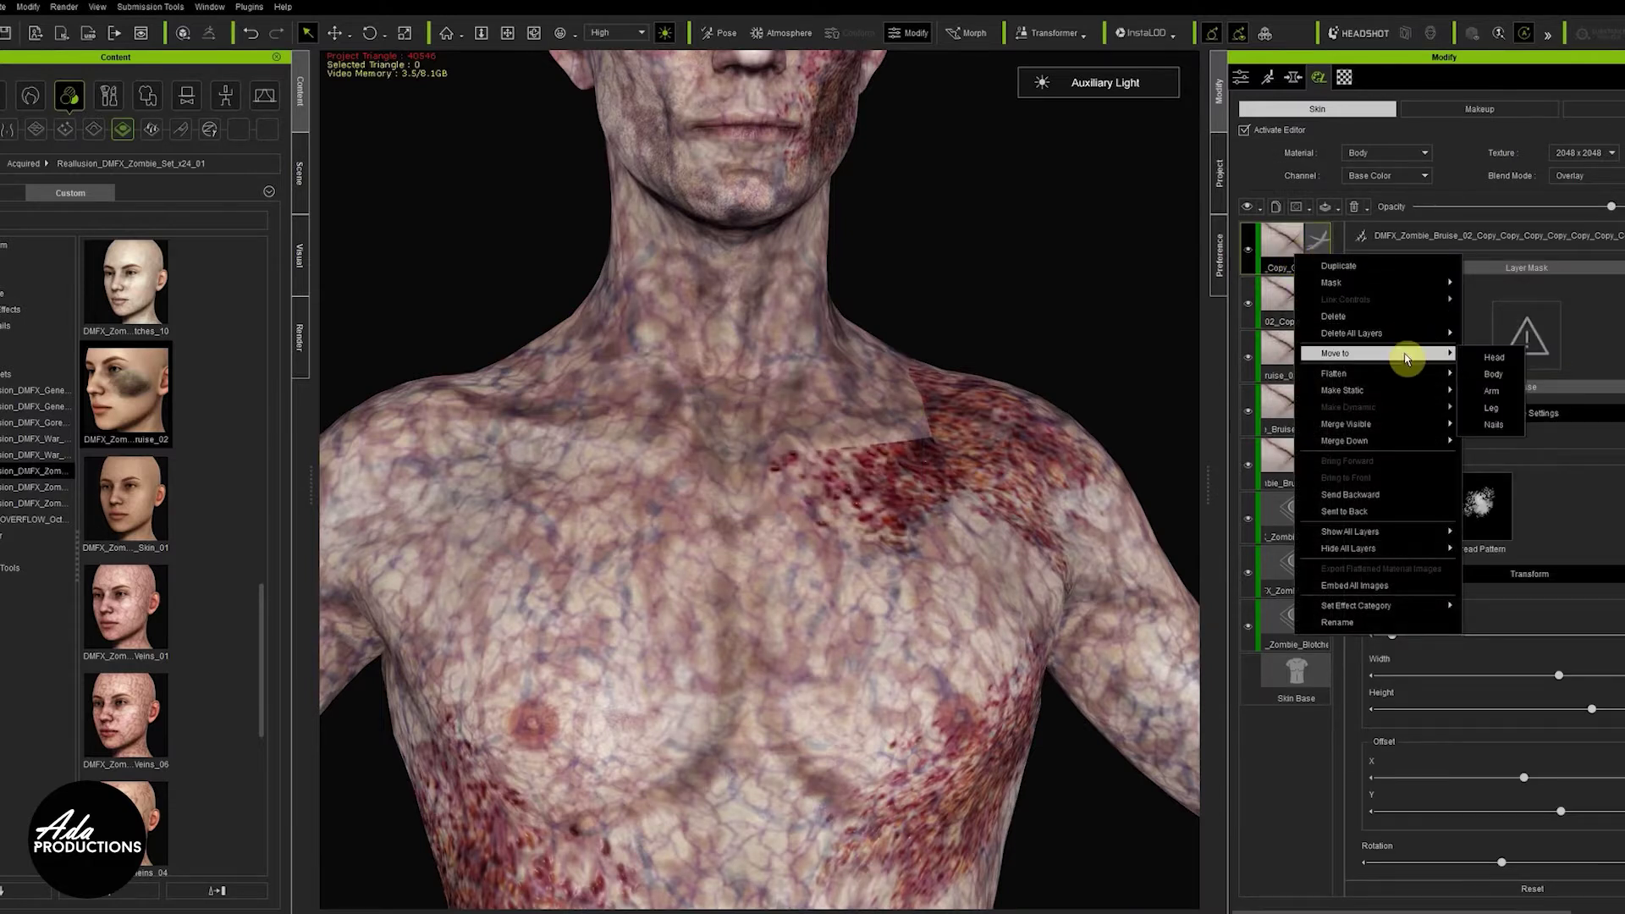
left_click(1491, 356)
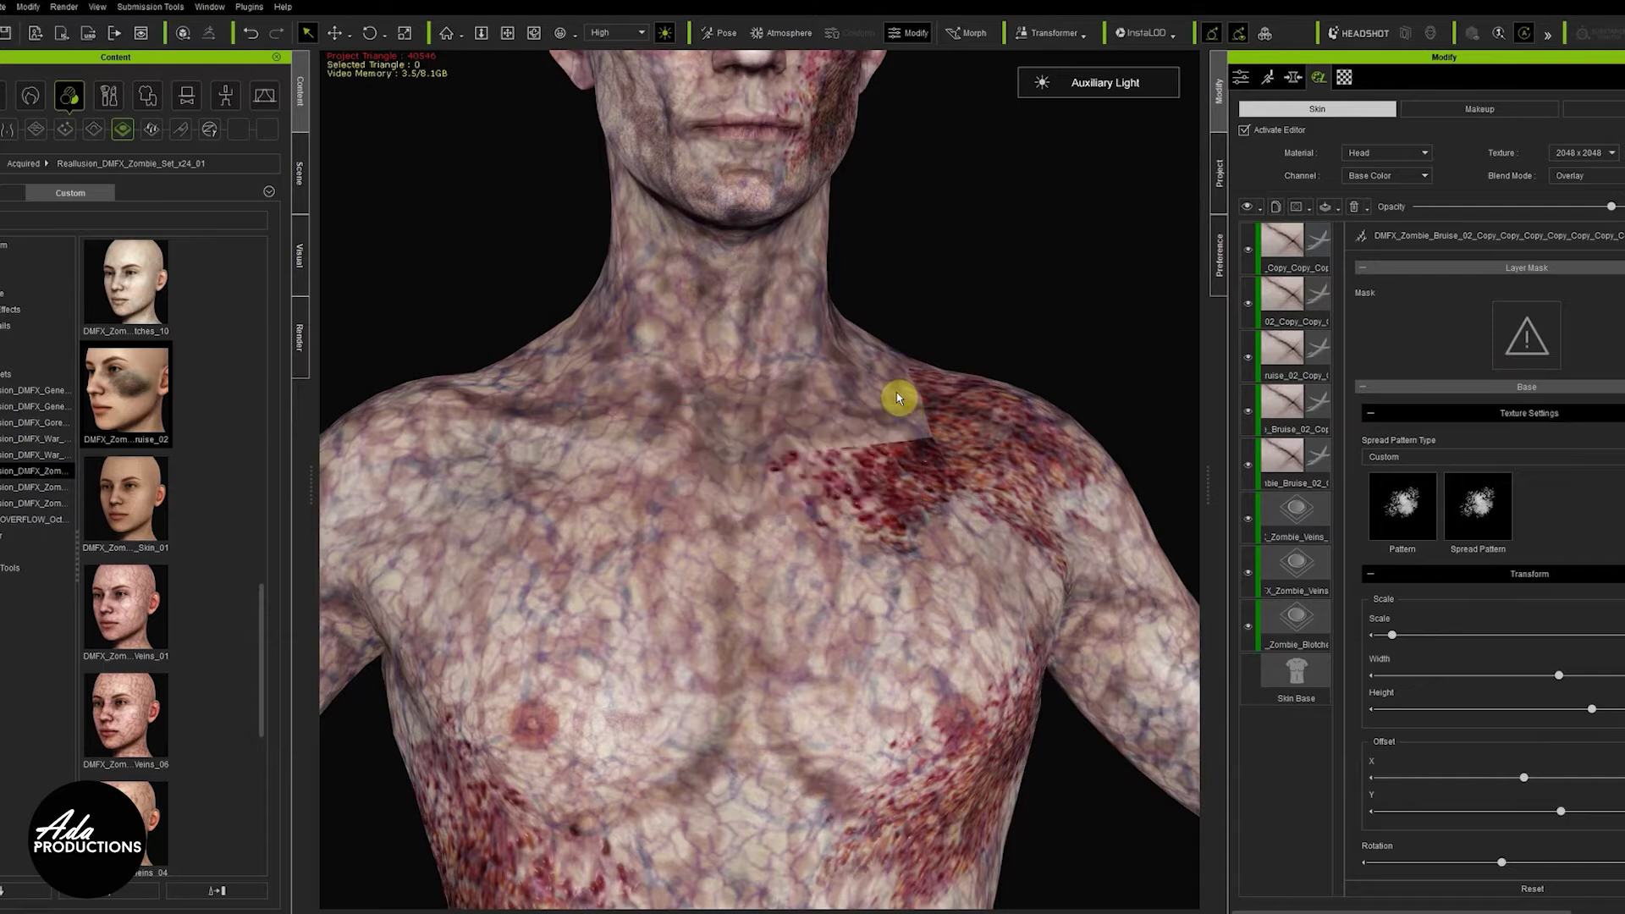
Set the scale of the bruise copy on the Head material to about 20.93
scroll(895, 393, "down", 4)
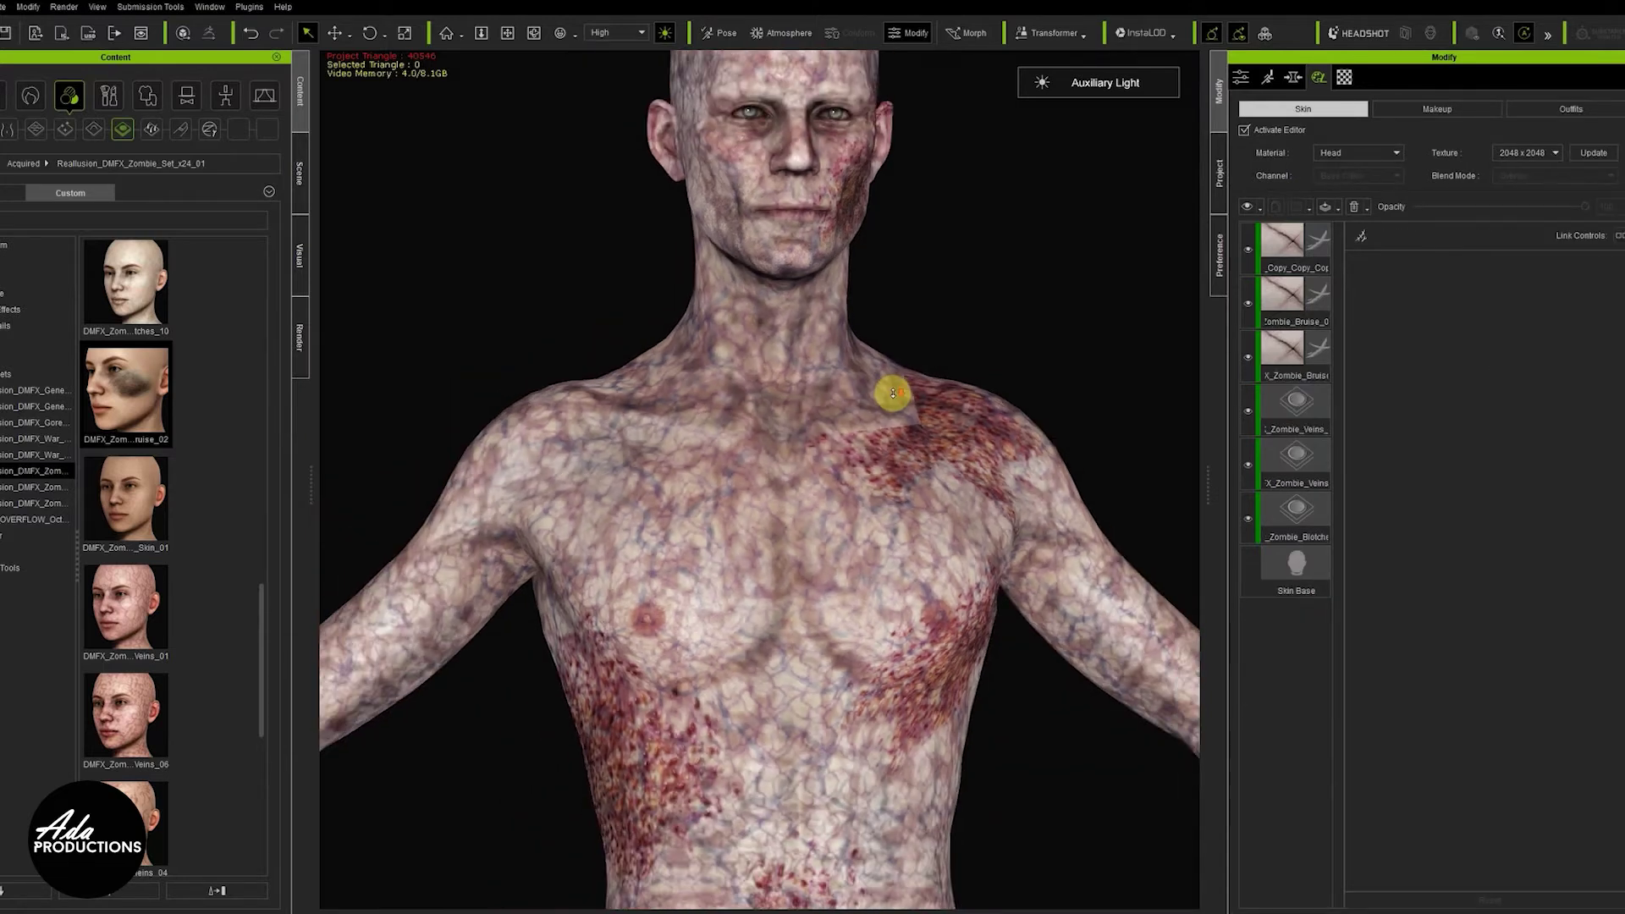
right_click_drag(885, 507, 700, 552)
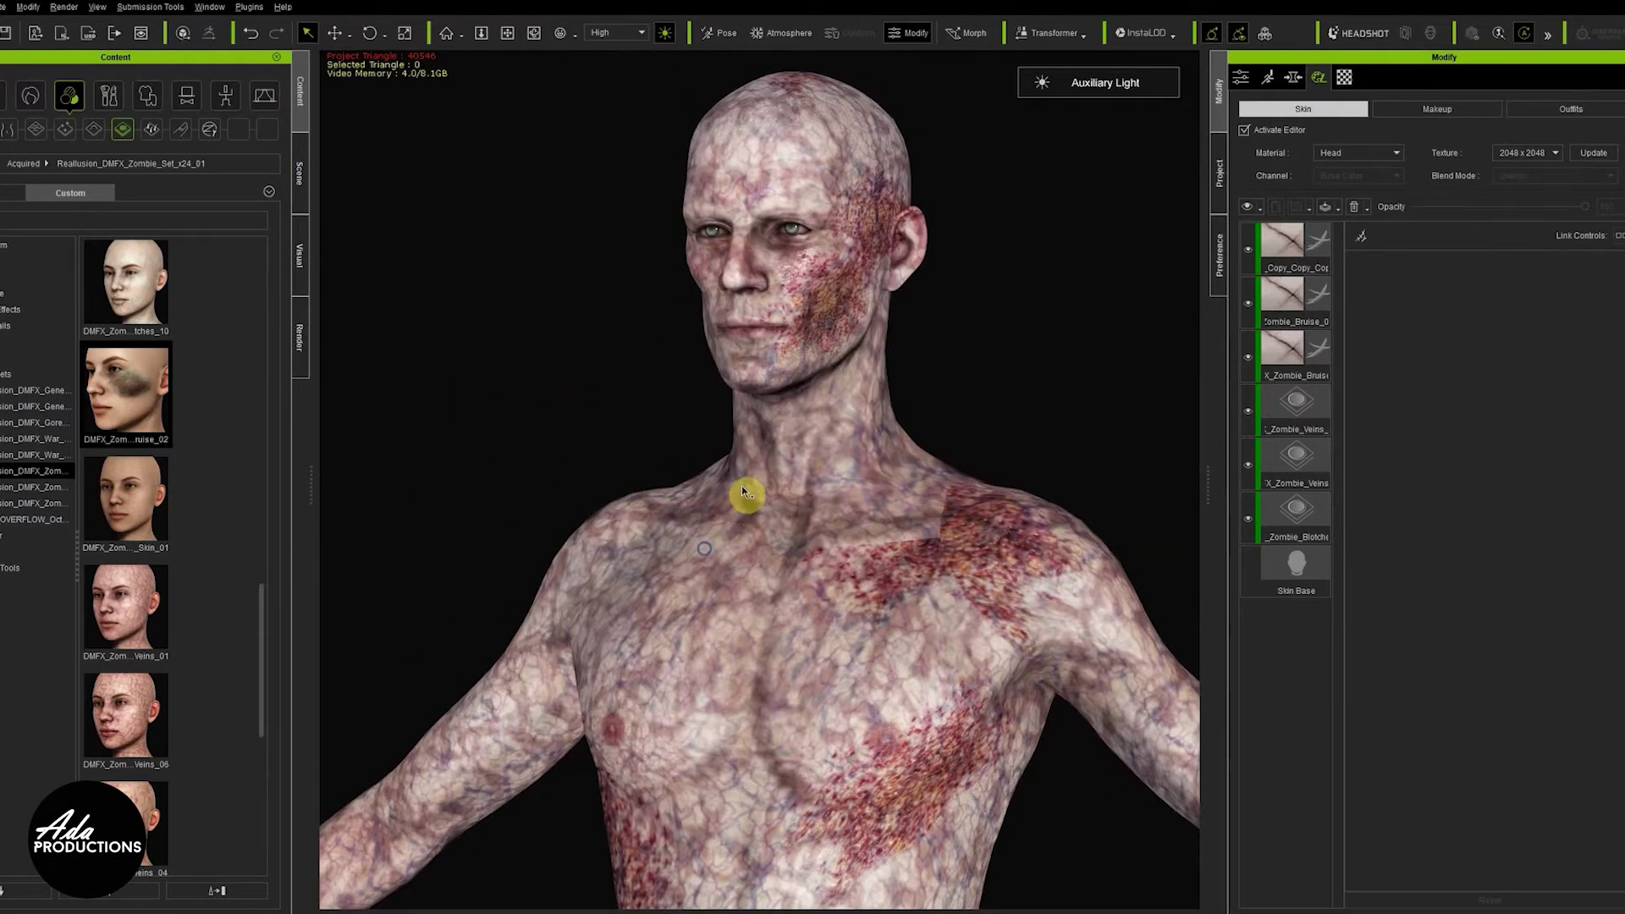
left_click(1295, 263)
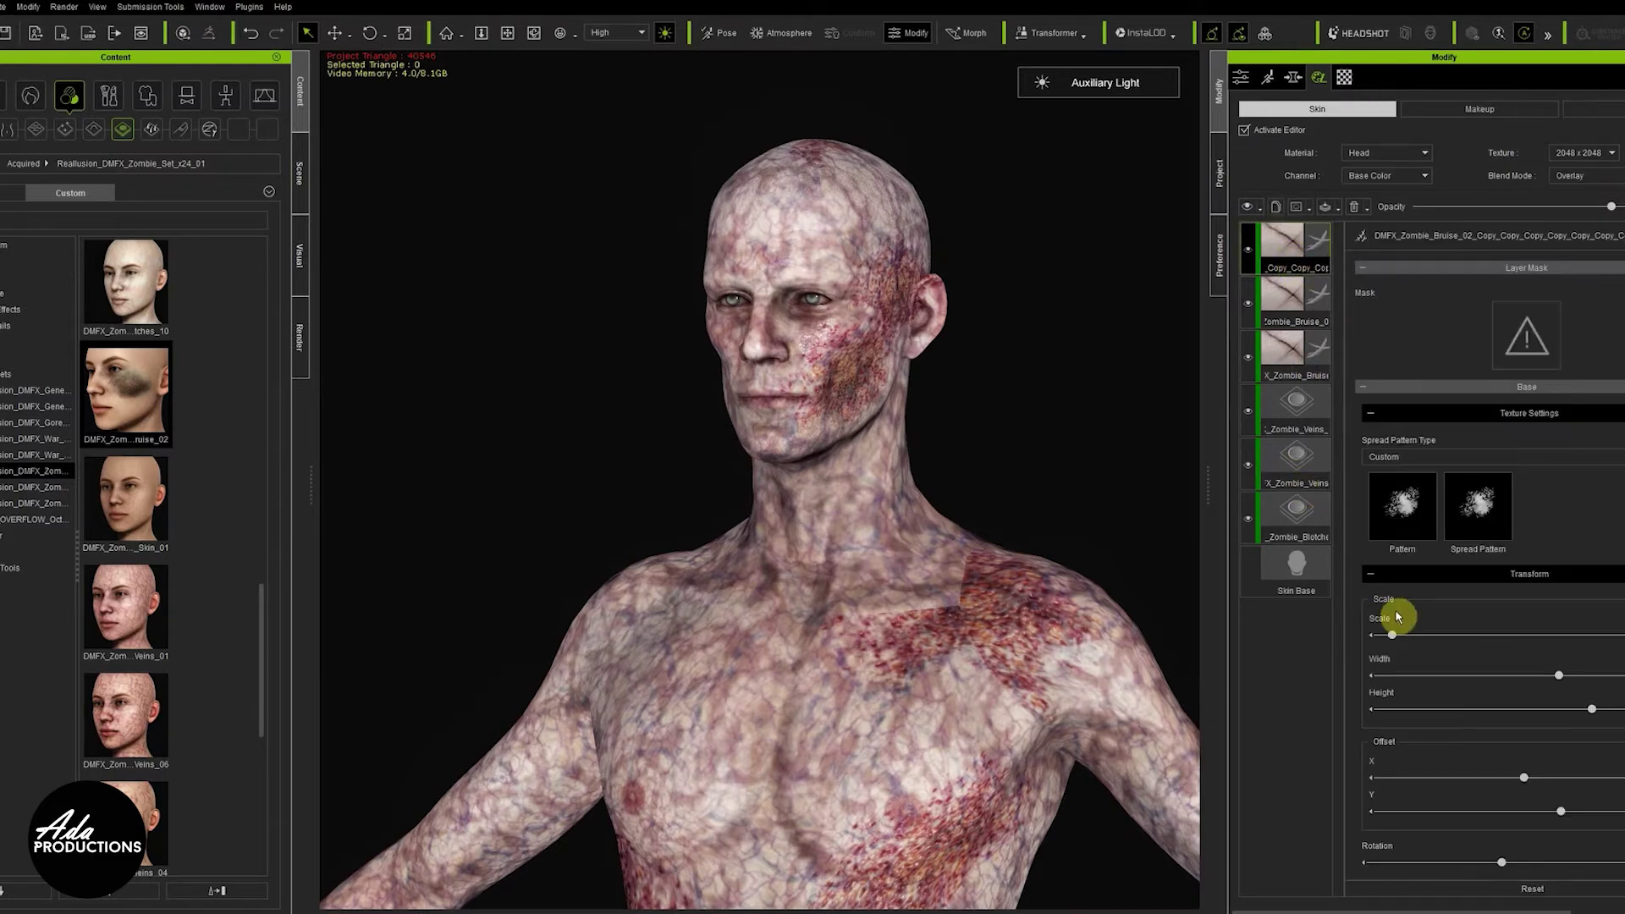
left_click_drag(1395, 636, 1409, 645)
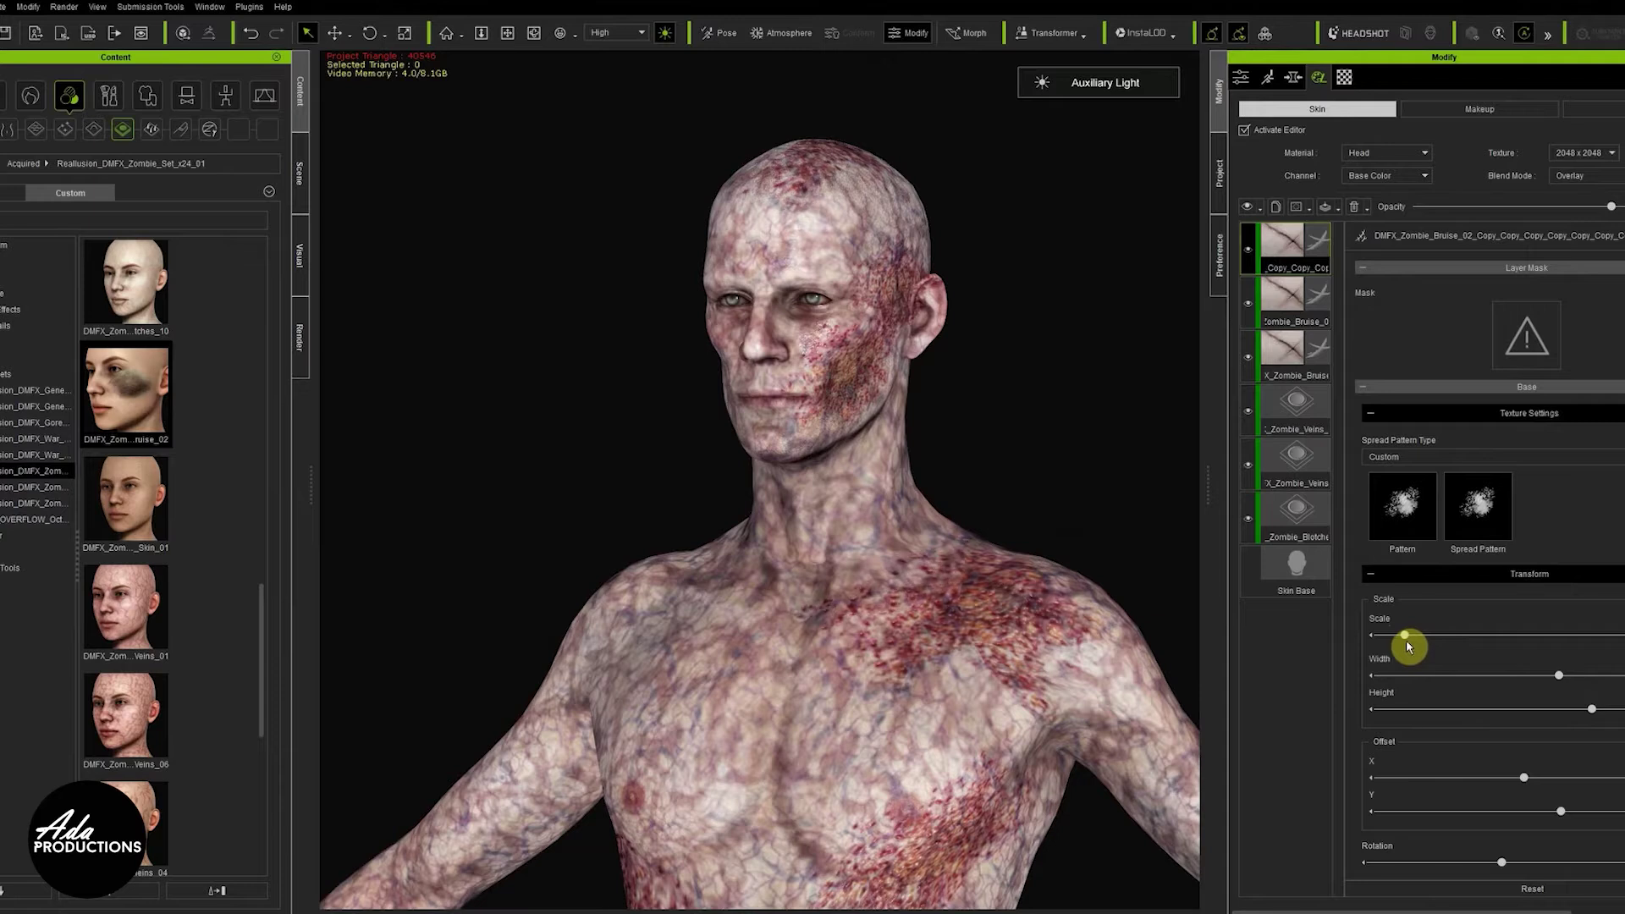
right_click_drag(838, 218, 878, 443)
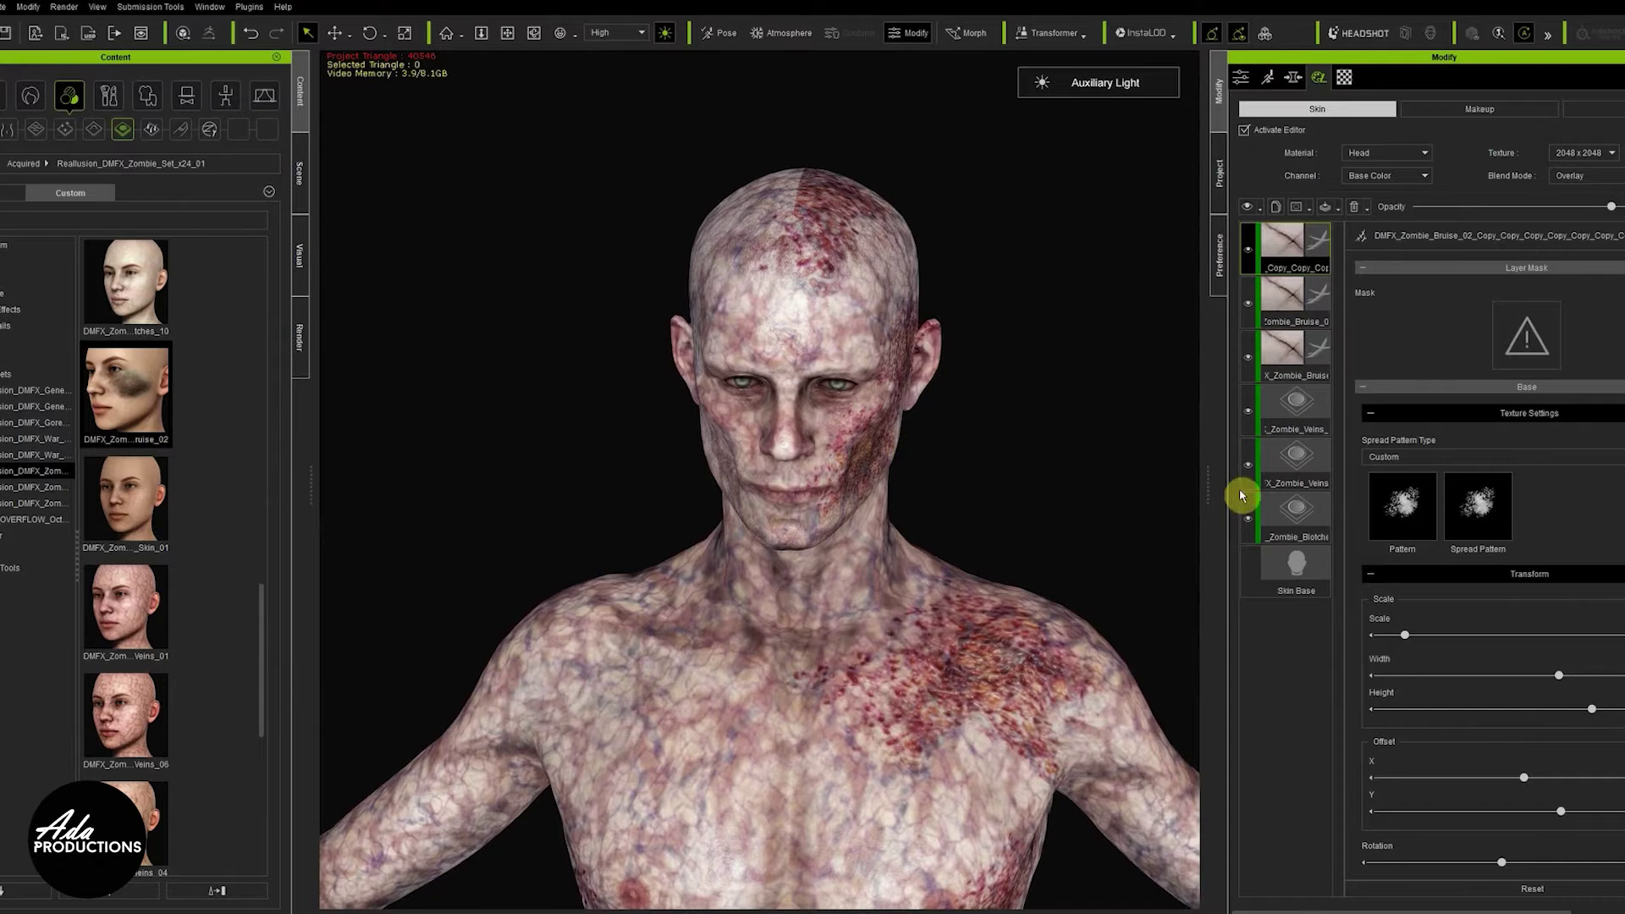
left_click_drag(1413, 630, 1393, 642)
Offset the Head bruise copy to about X 0.17, Y -0.42 so it covers the seam between neck and shoulder
scroll(1499, 713, "down", 2)
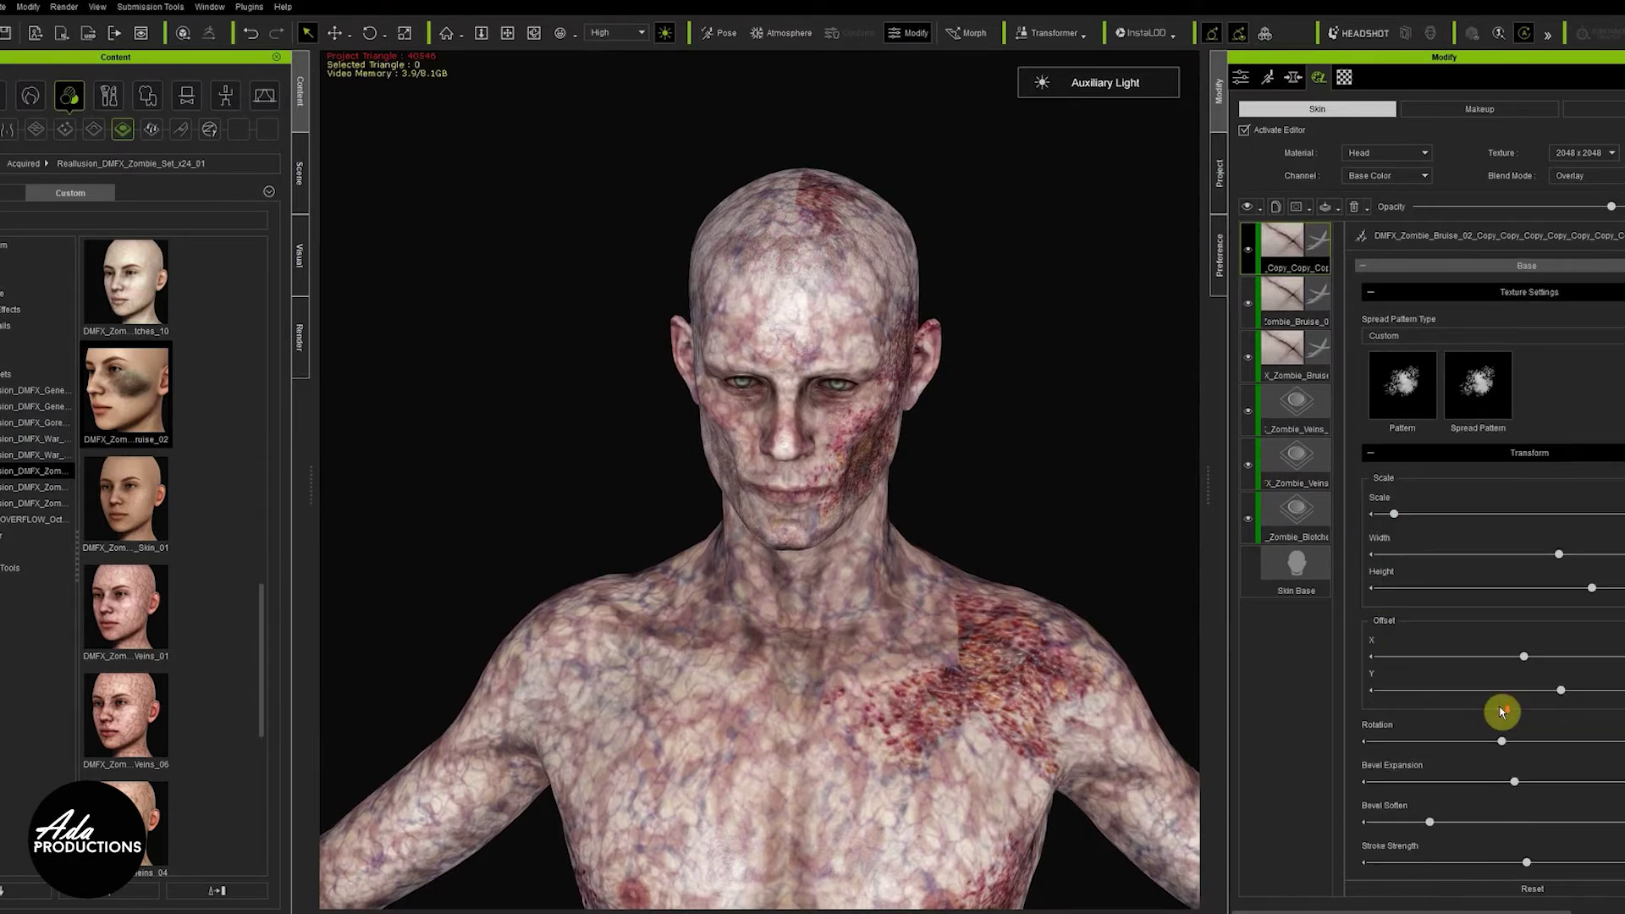
left_click_drag(1528, 662, 1450, 691)
scroll(856, 599, "up", 8)
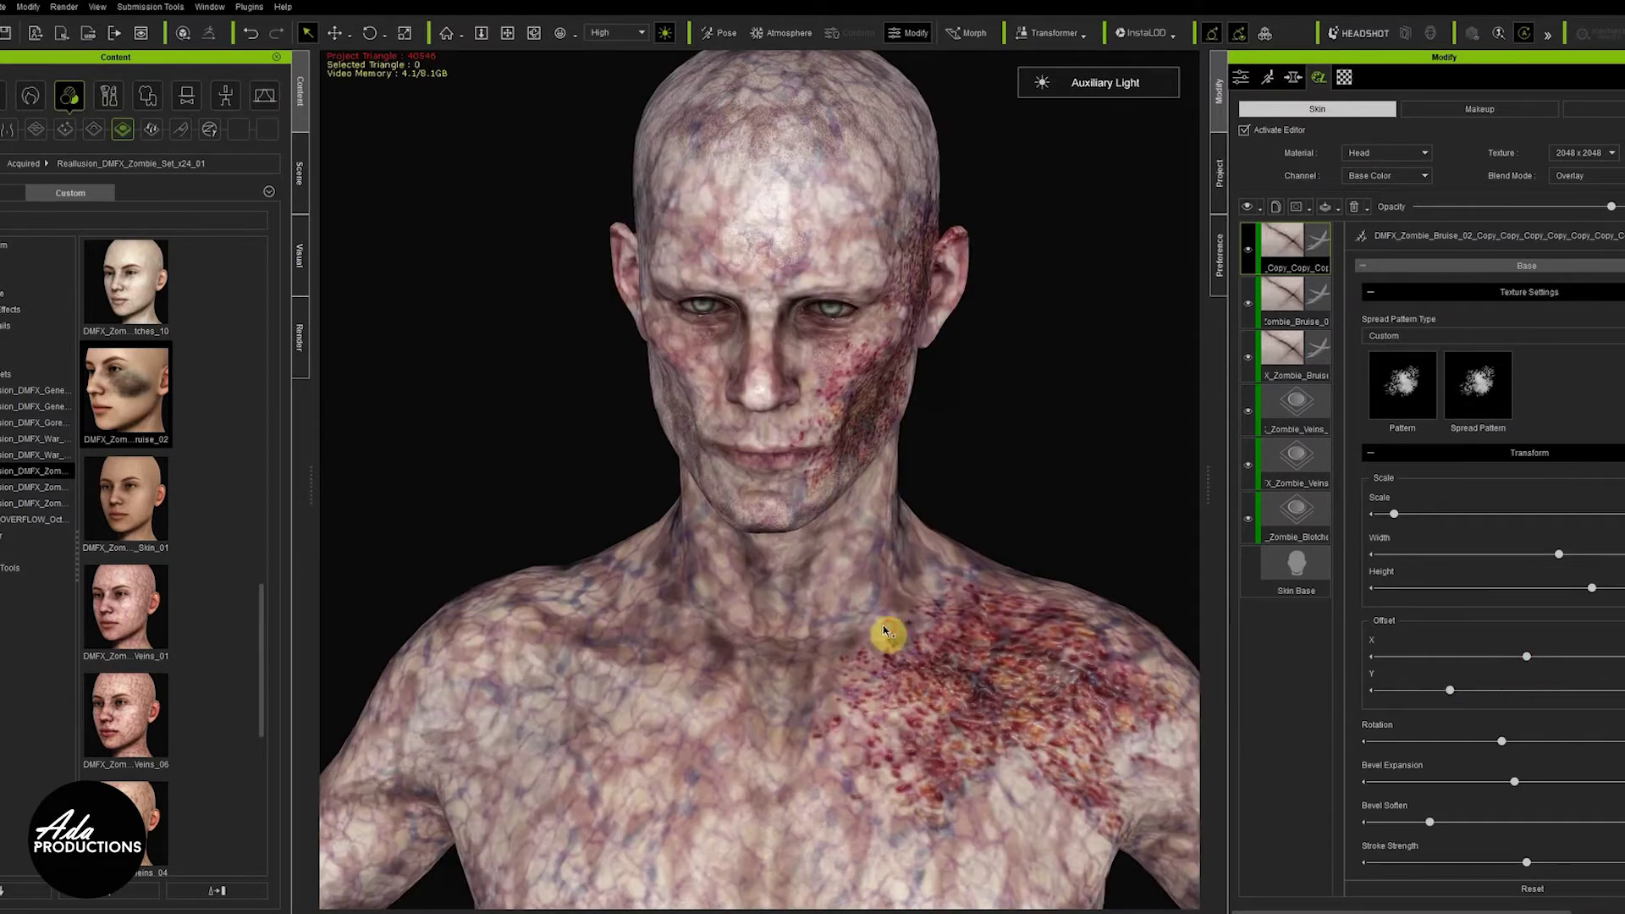
scroll(901, 519, "up", 2)
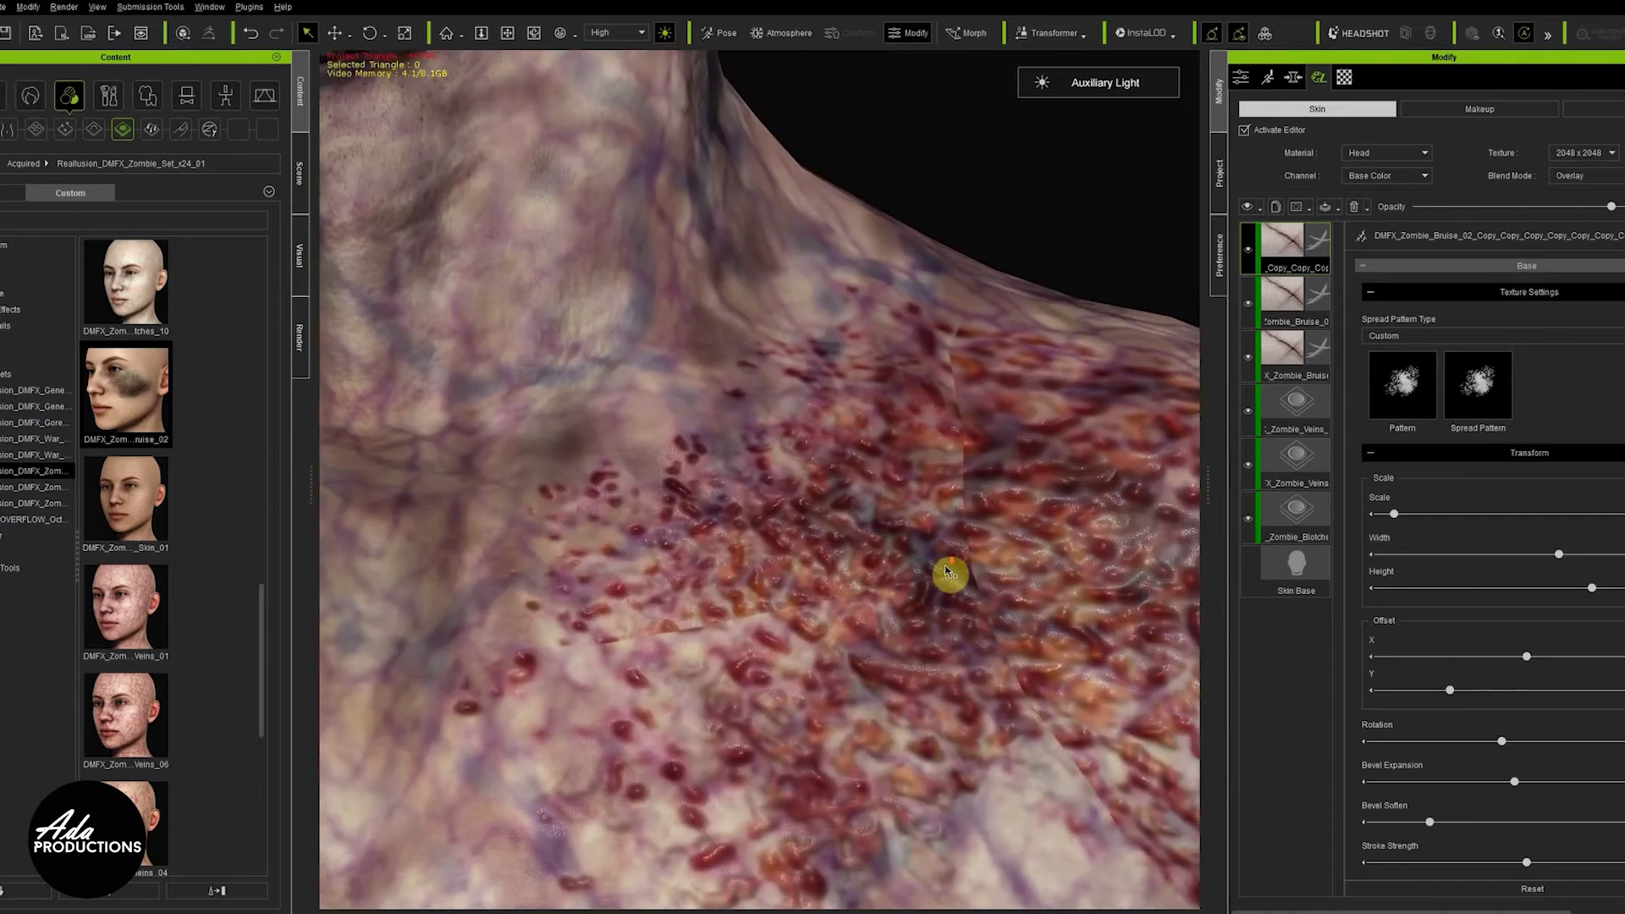
scroll(943, 570, "down", 8)
left_click_drag(1524, 665, 1451, 692)
scroll(971, 530, "down", 3)
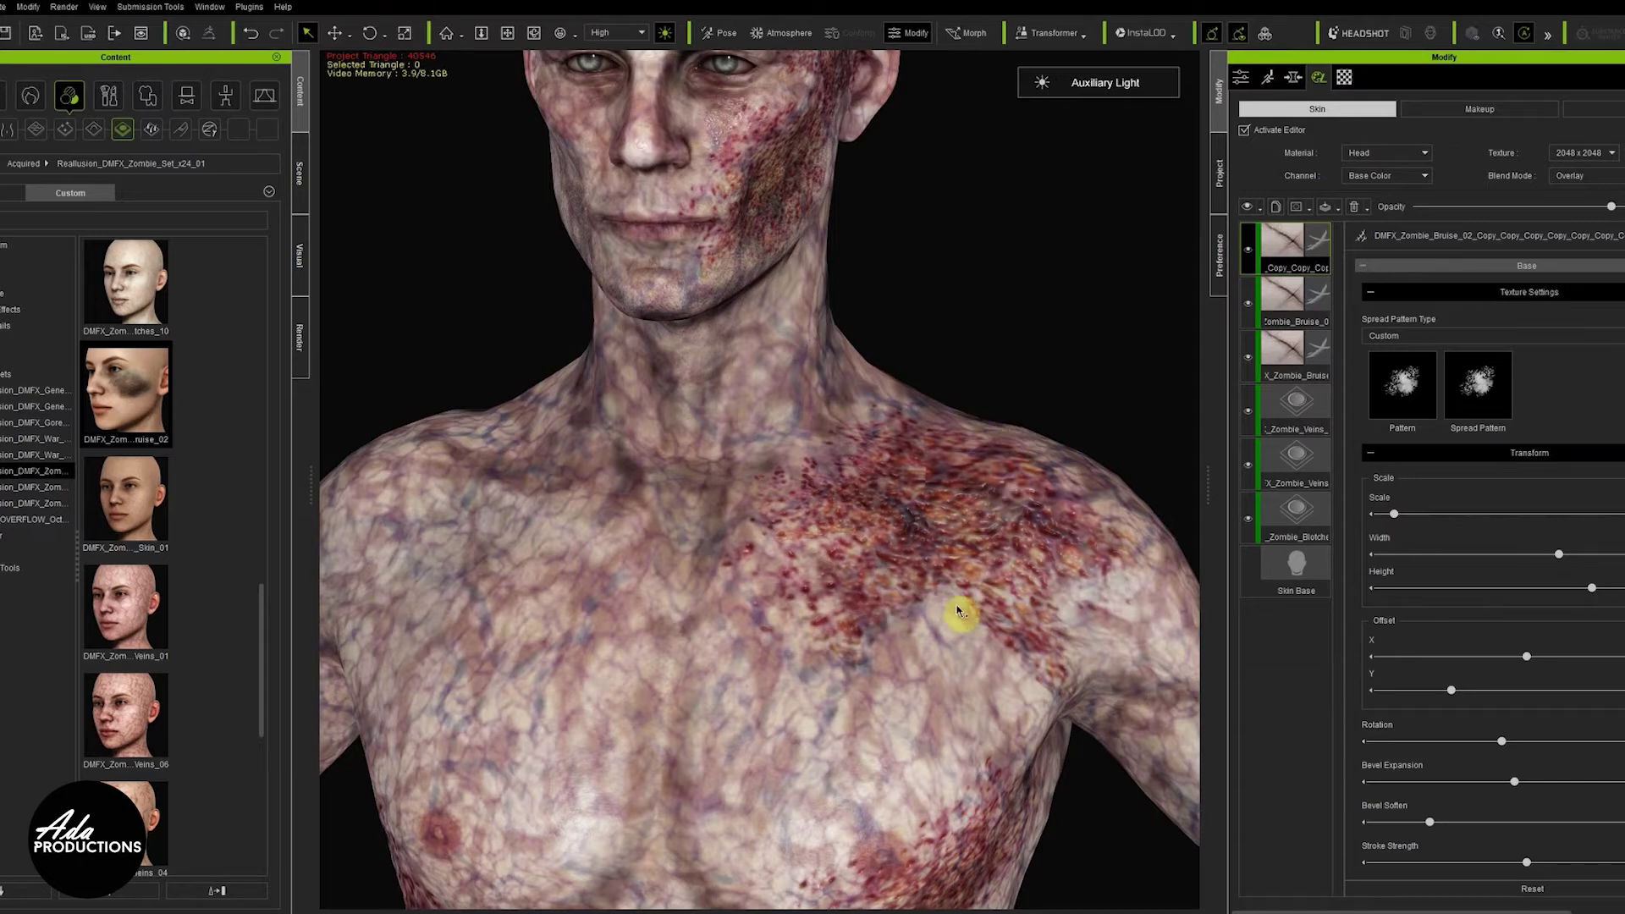
Align the topmost Body bruise layer with the neck bruise by setting its offset to X 0.14 and Y 0.41
left_click(1411, 161)
left_click(1405, 176)
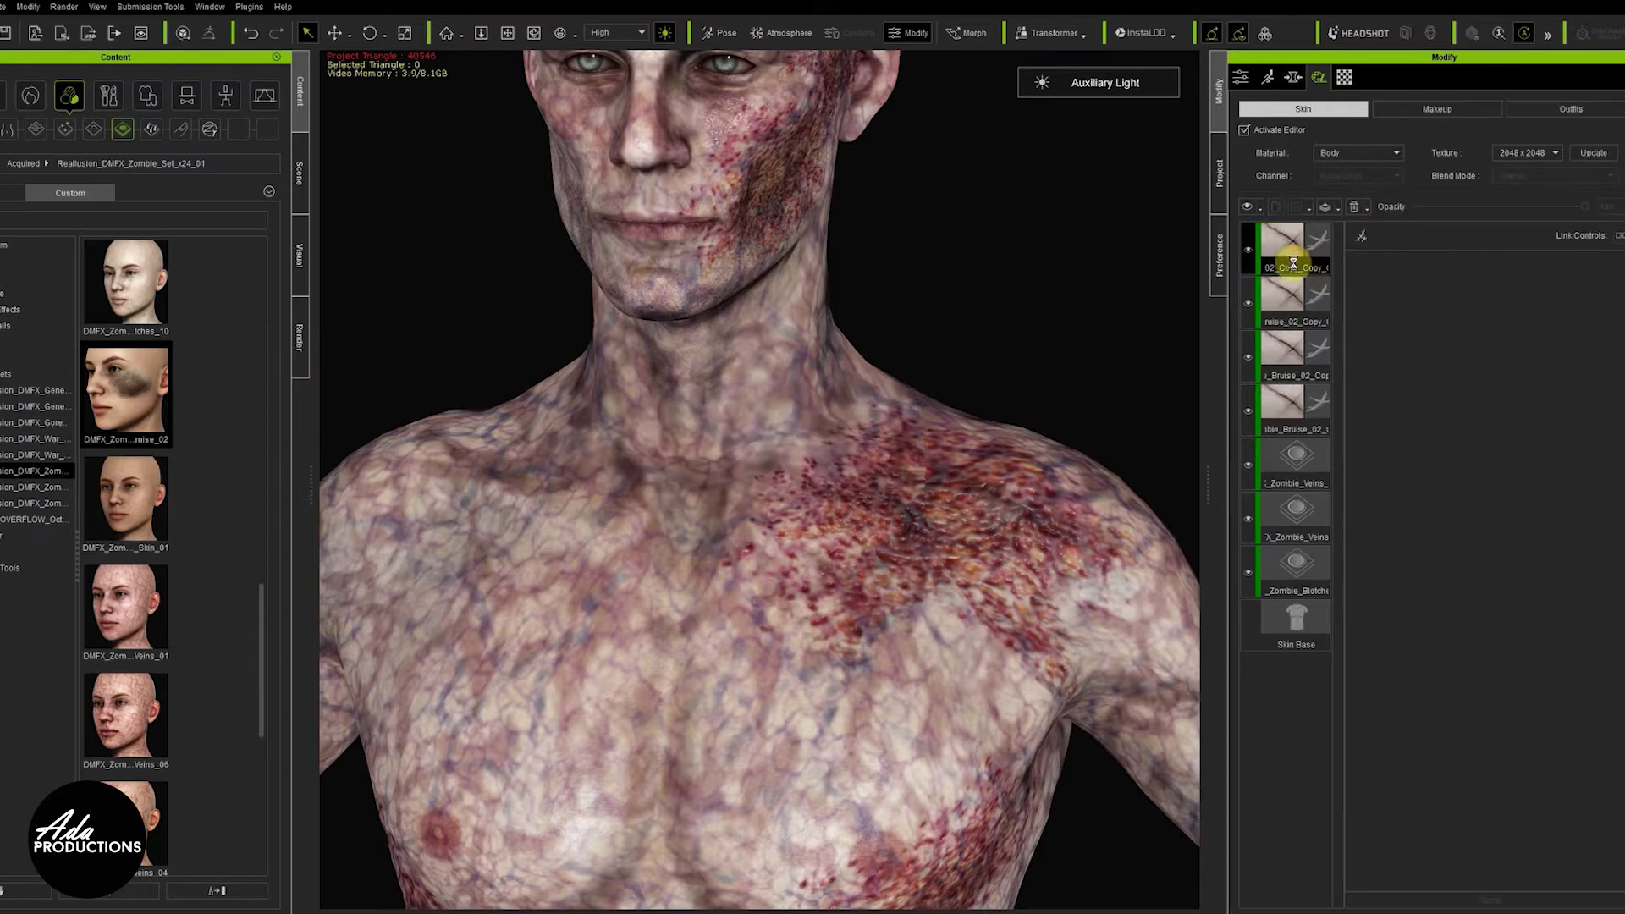
left_click_drag(1546, 571, 1539, 575)
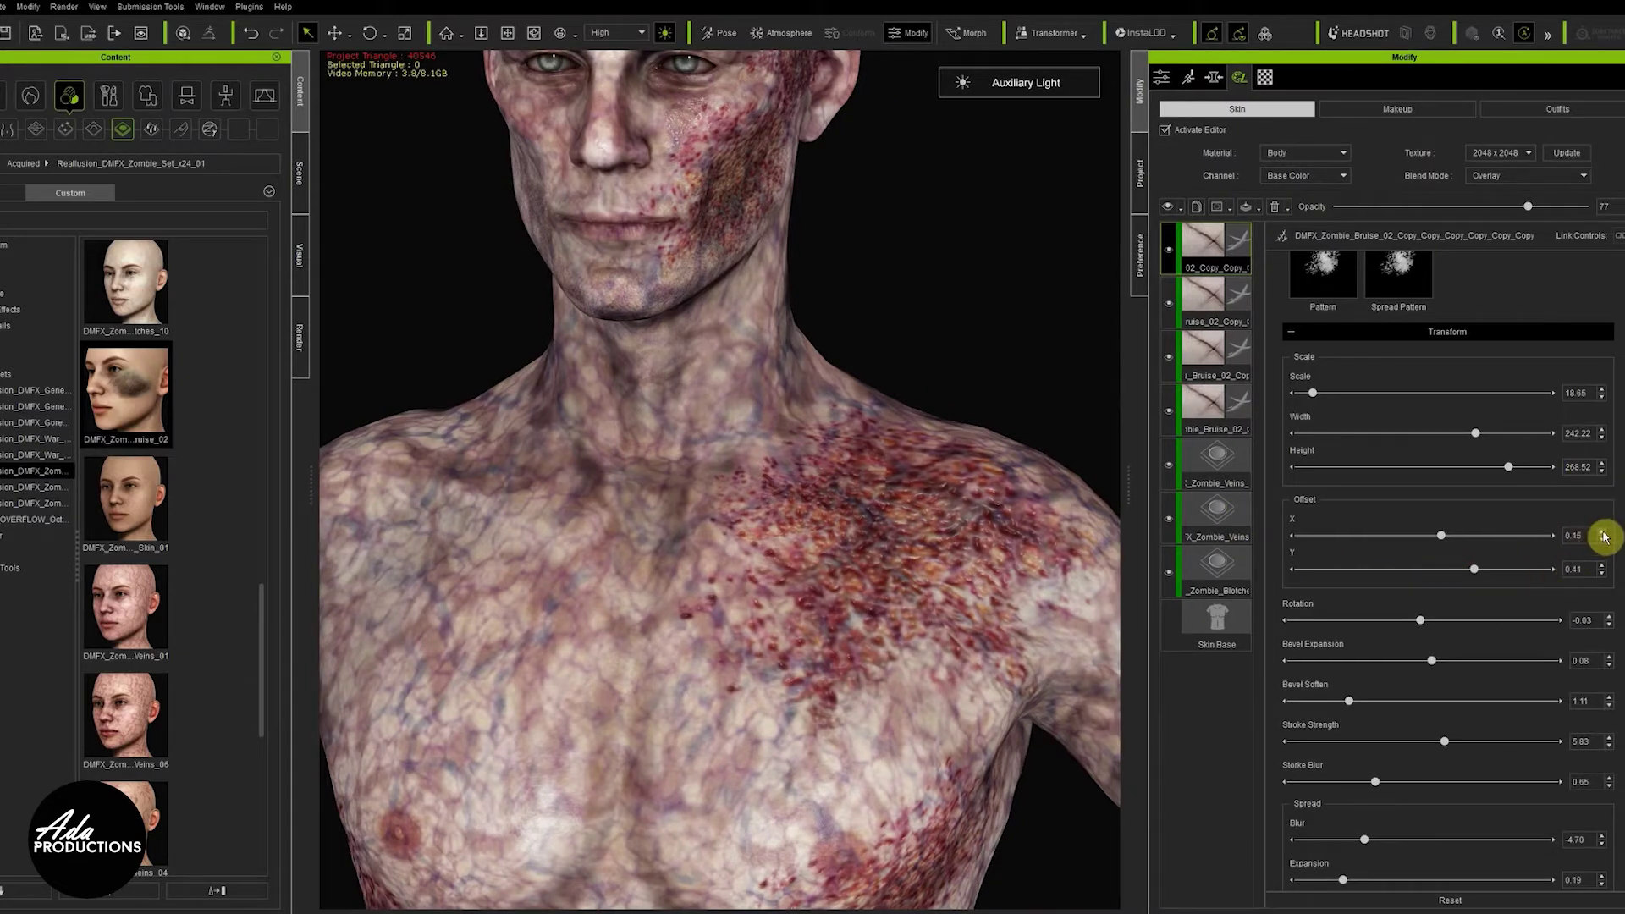
left_click(1603, 532)
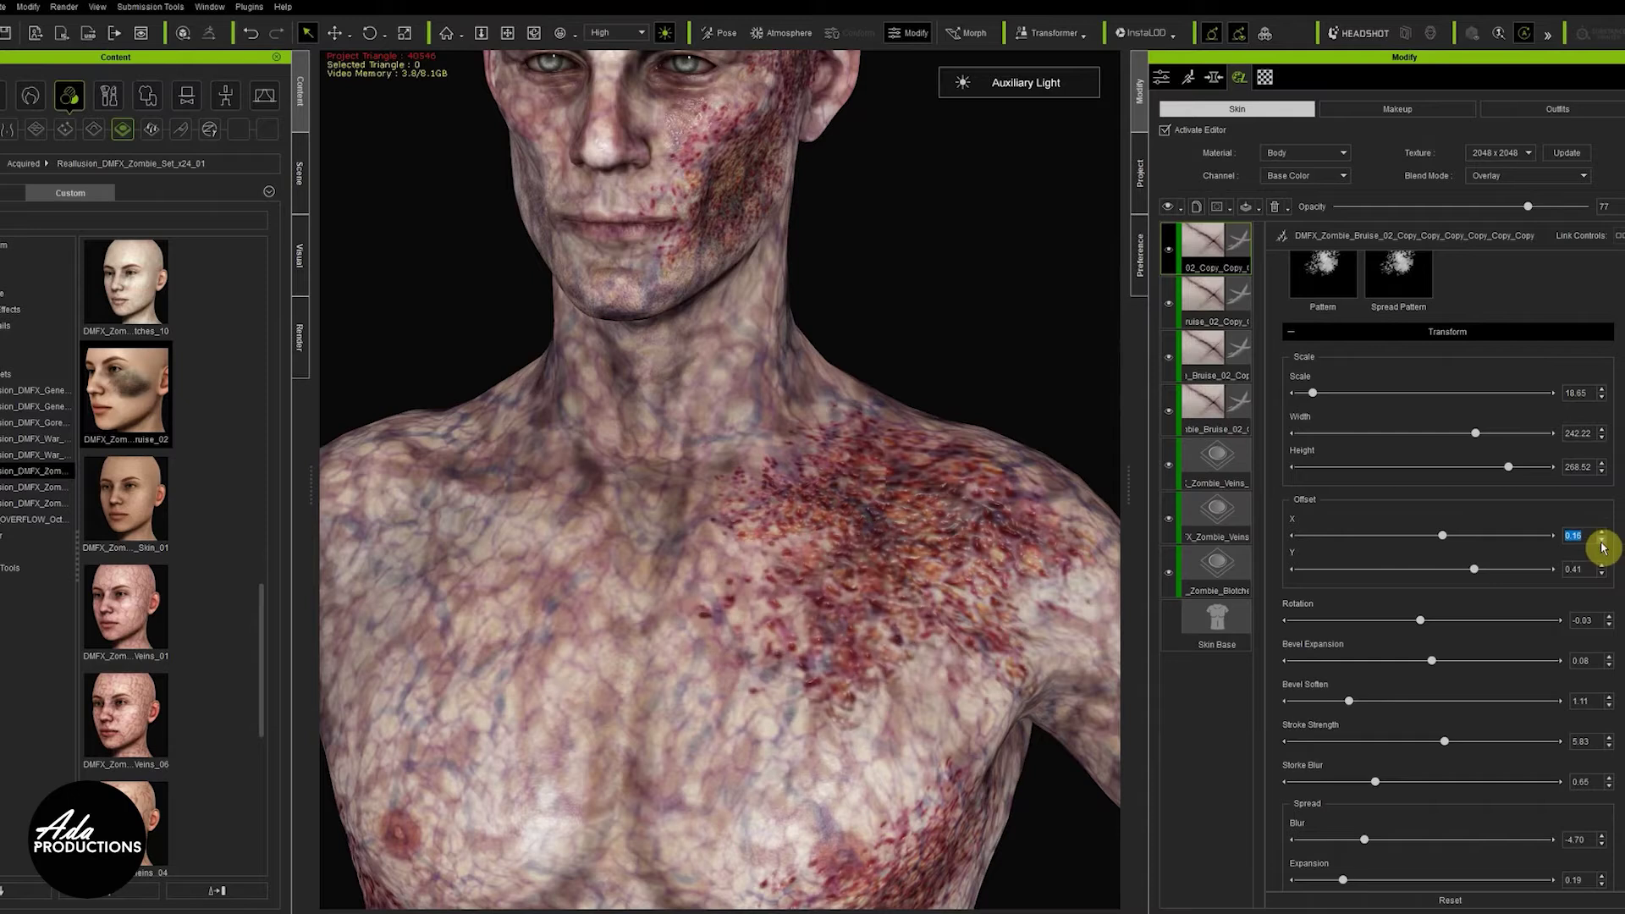
left_click(1602, 542)
left_click(1604, 542)
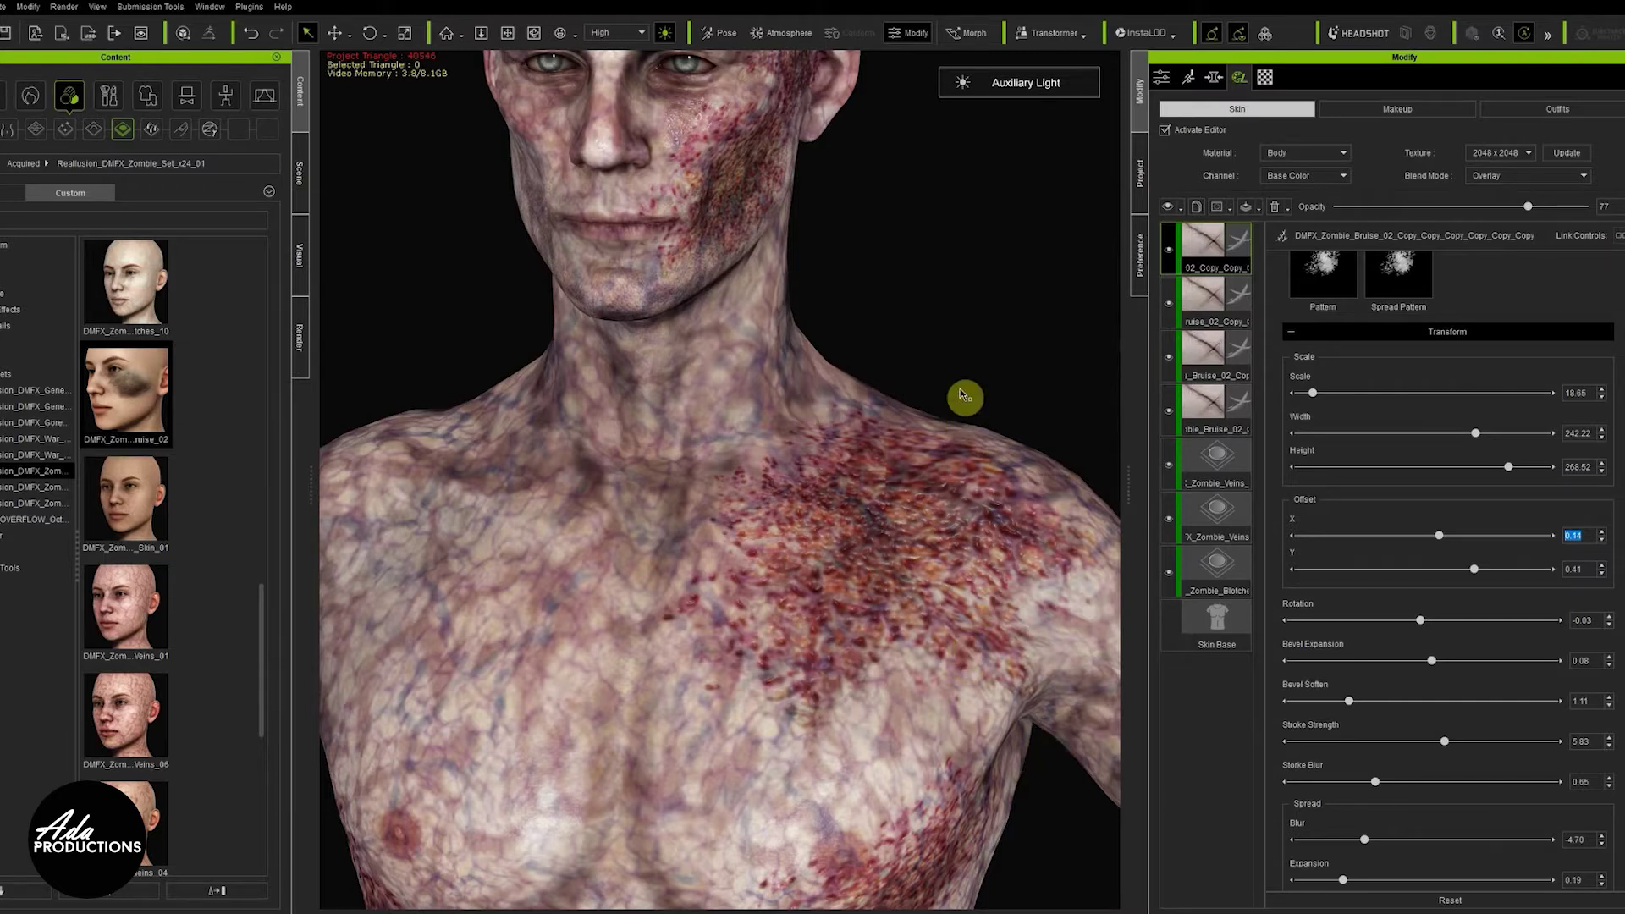
Offset the topmost bruise layer of the Head material to X 0.16 and about Y -0.39
left_click(1306, 159)
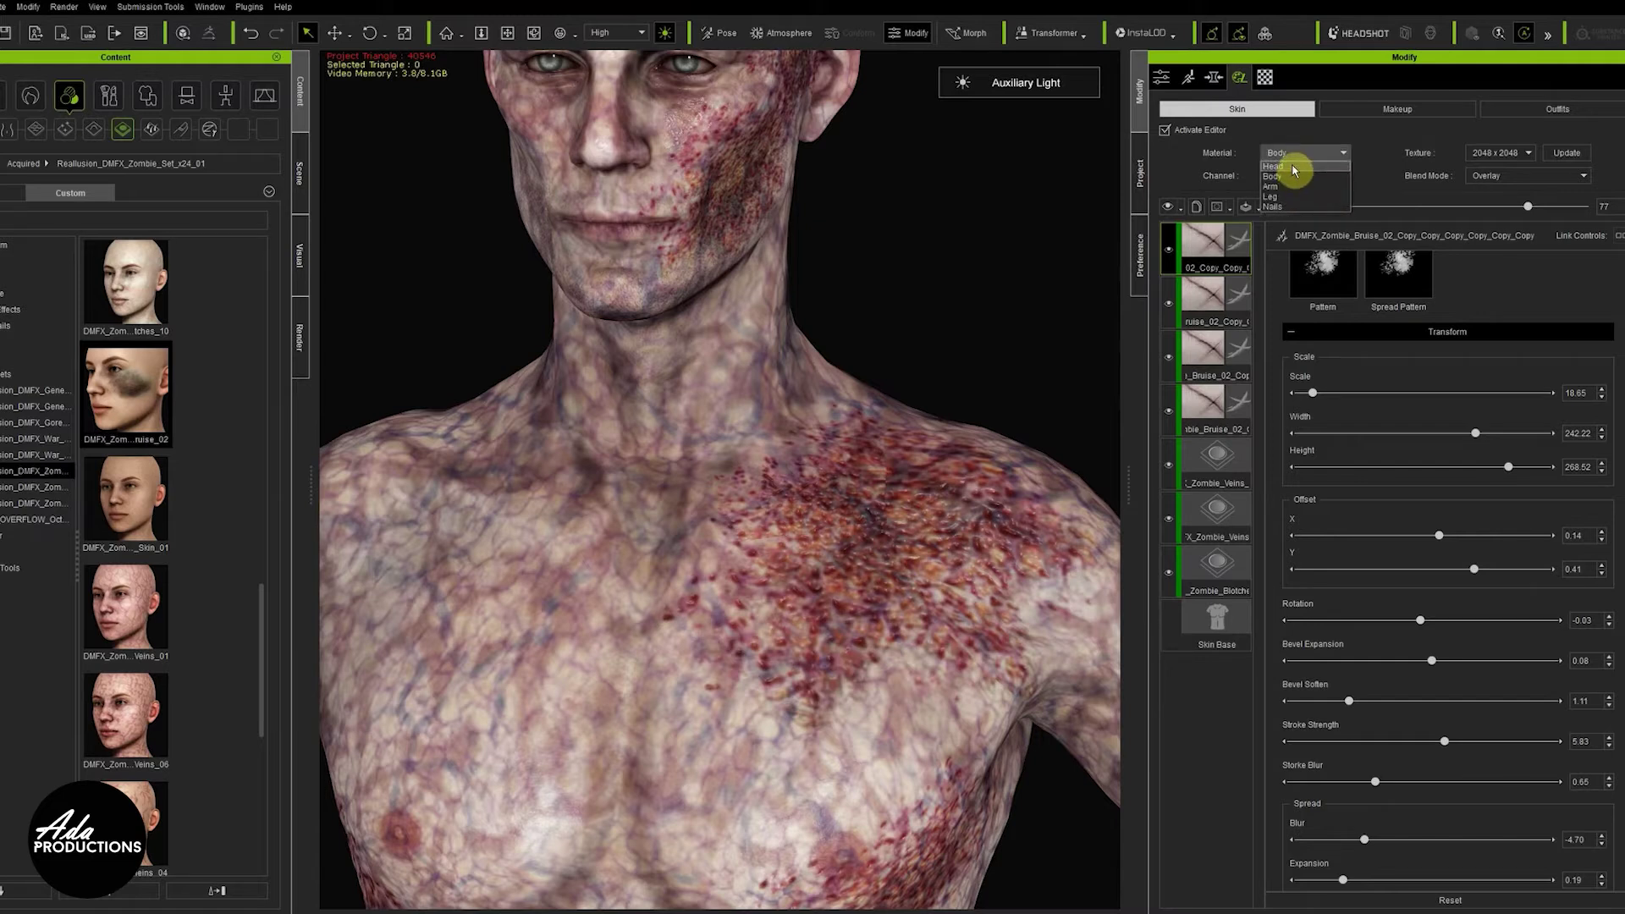
left_click(1295, 168)
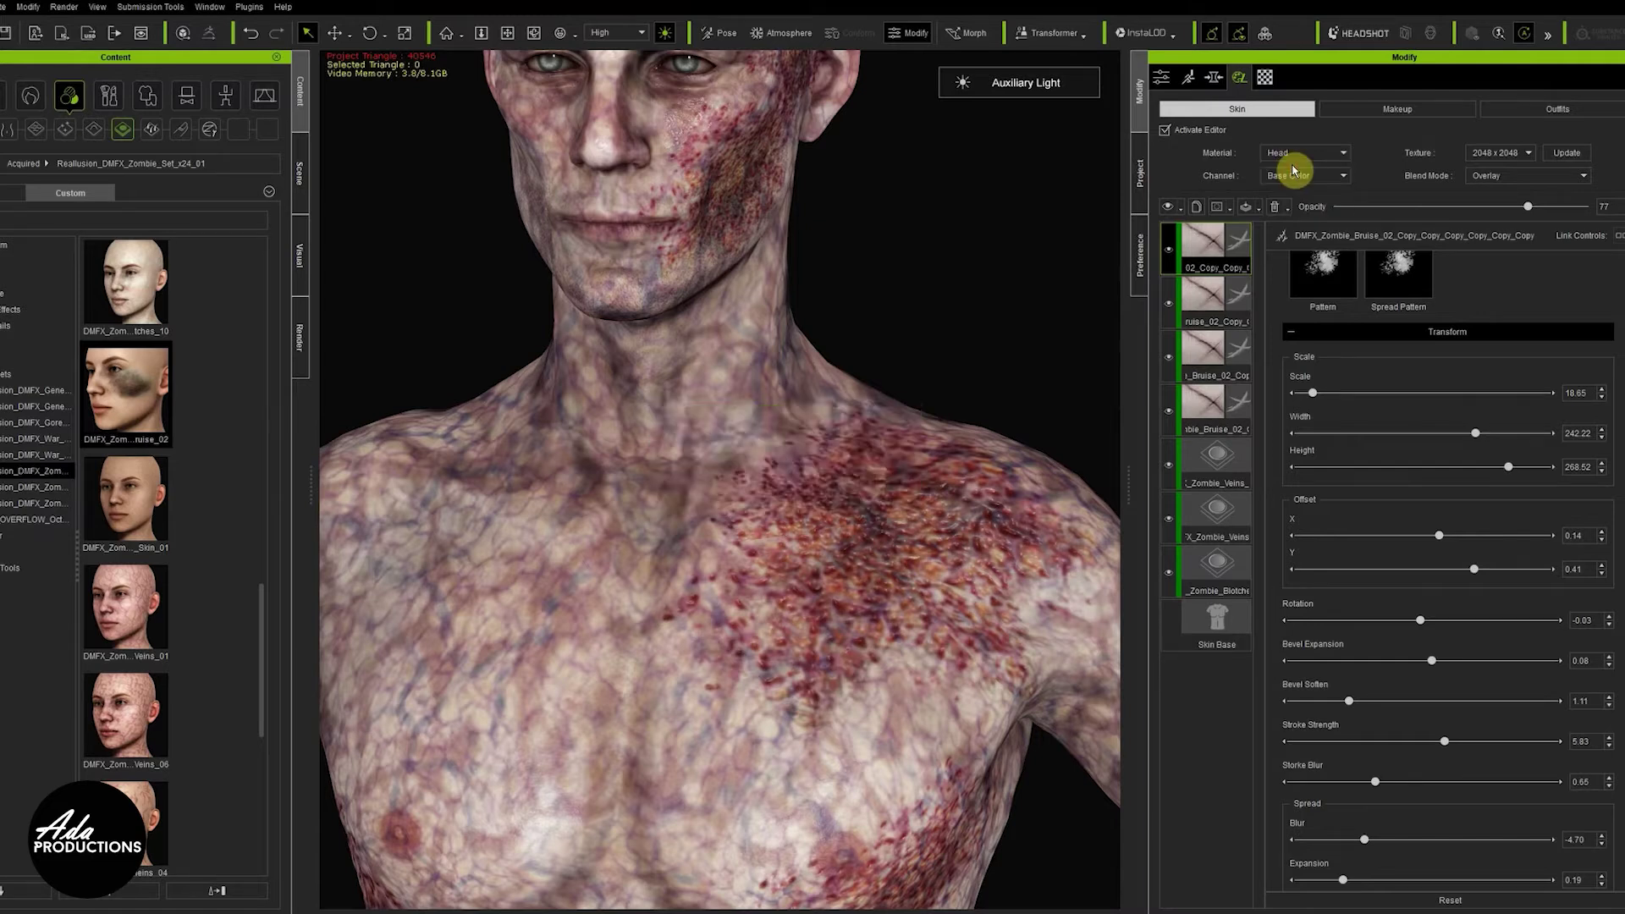
left_click(1224, 257)
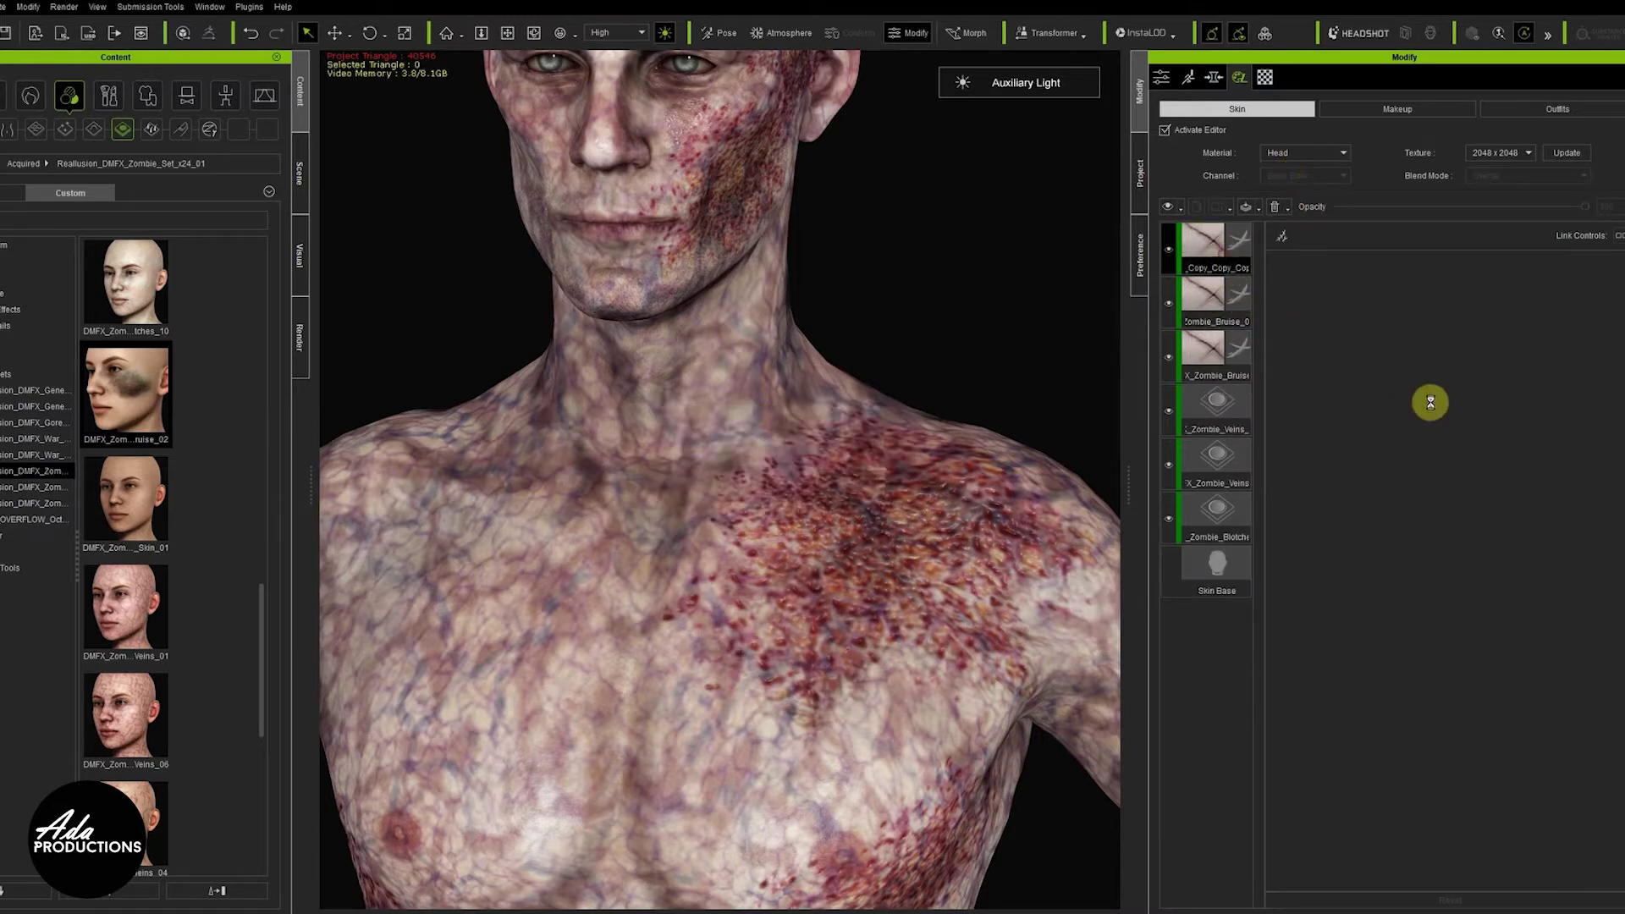
scroll(1435, 414, "down", 2)
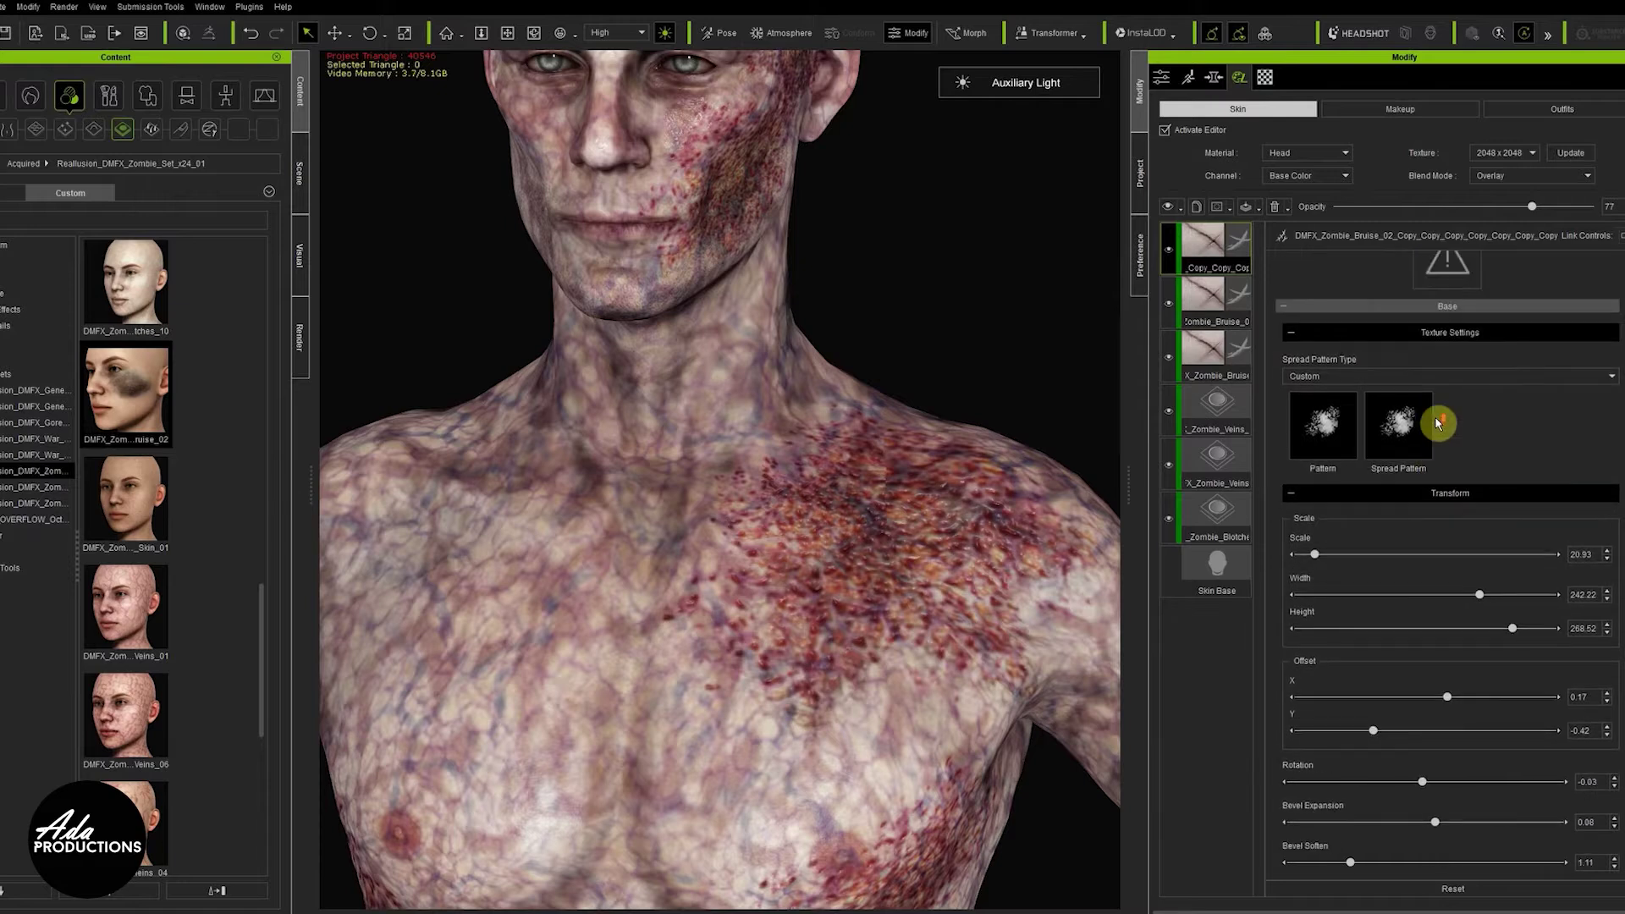
scroll(1492, 539, "down", 3)
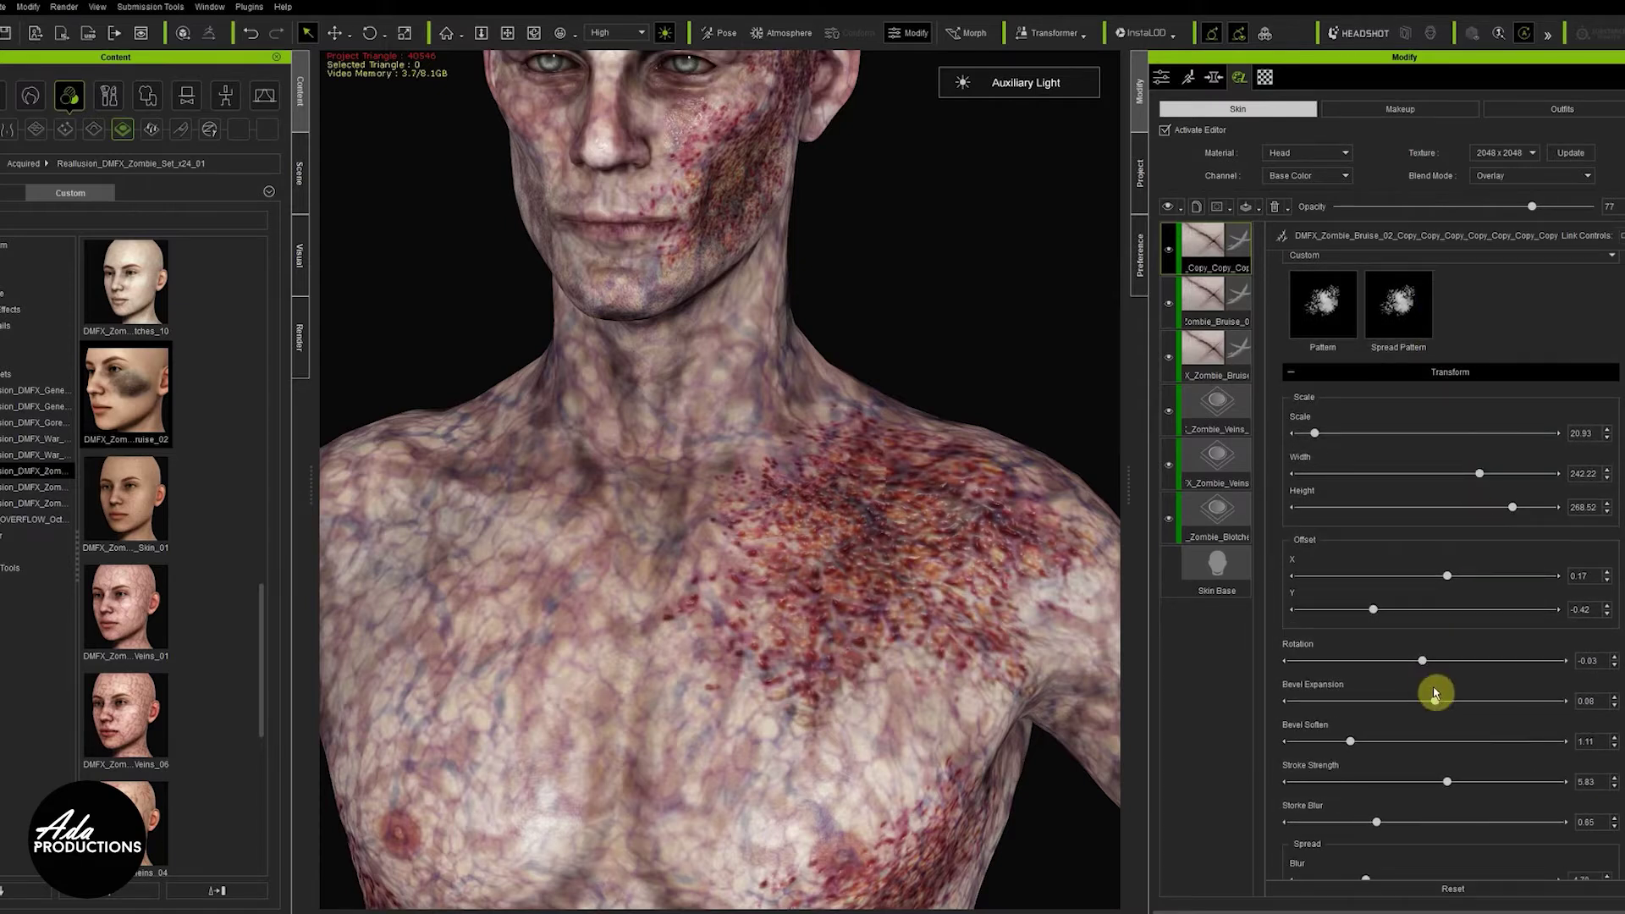
left_click_drag(1445, 579, 1379, 615)
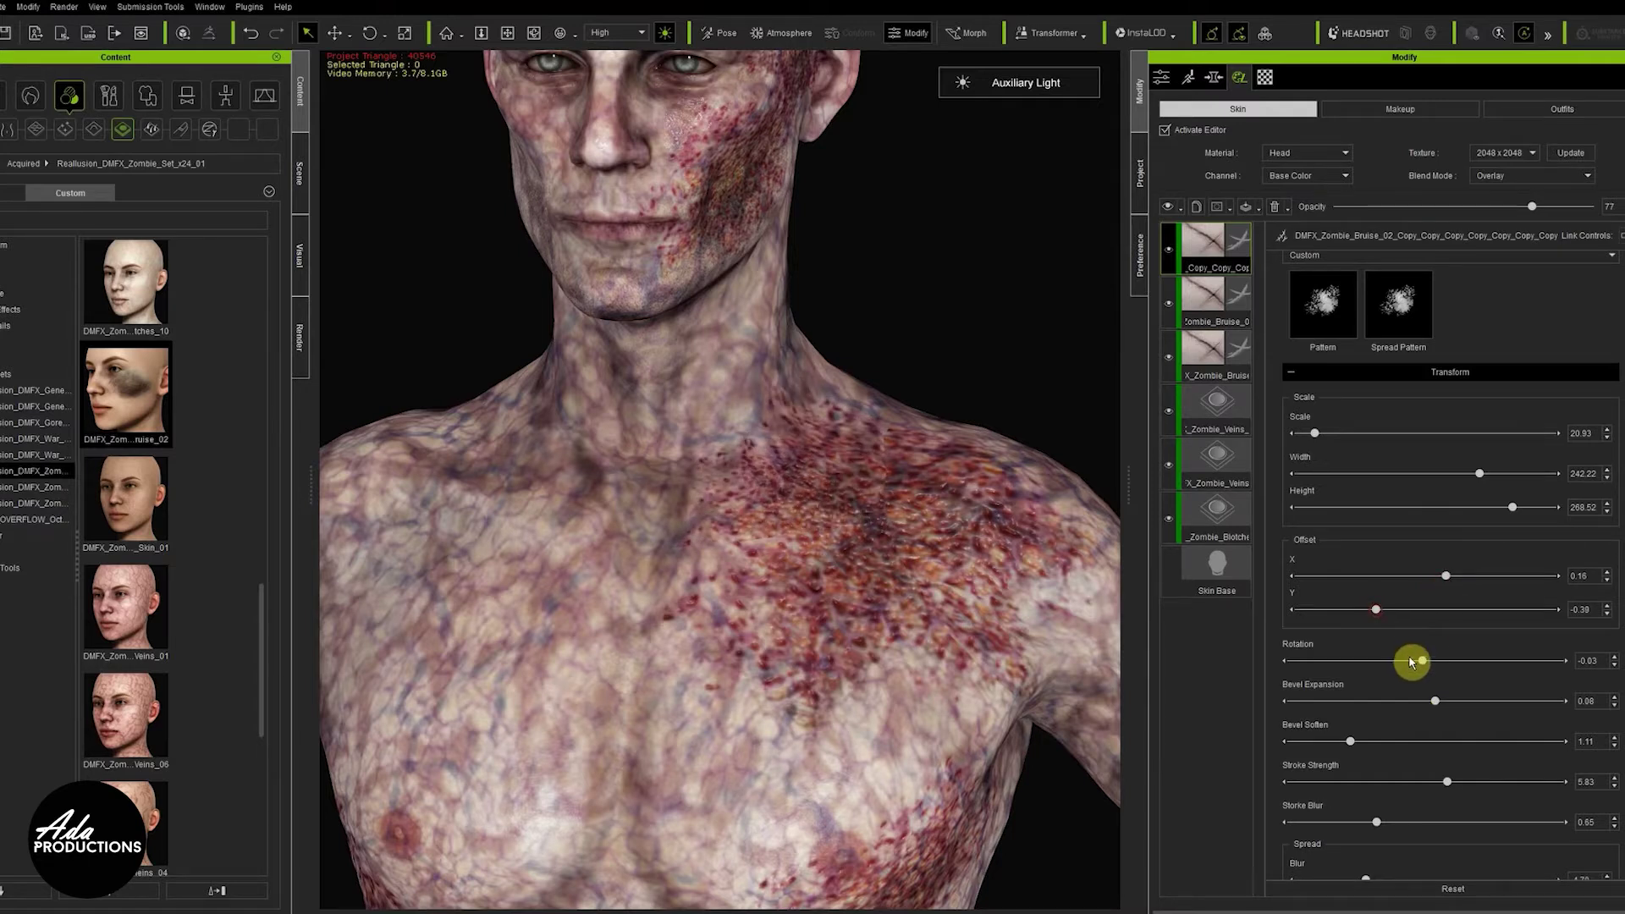
Set the Head bruise layer's scale to 22.53 and its rotation to 0.18
left_click_drag(1315, 436, 1316, 438)
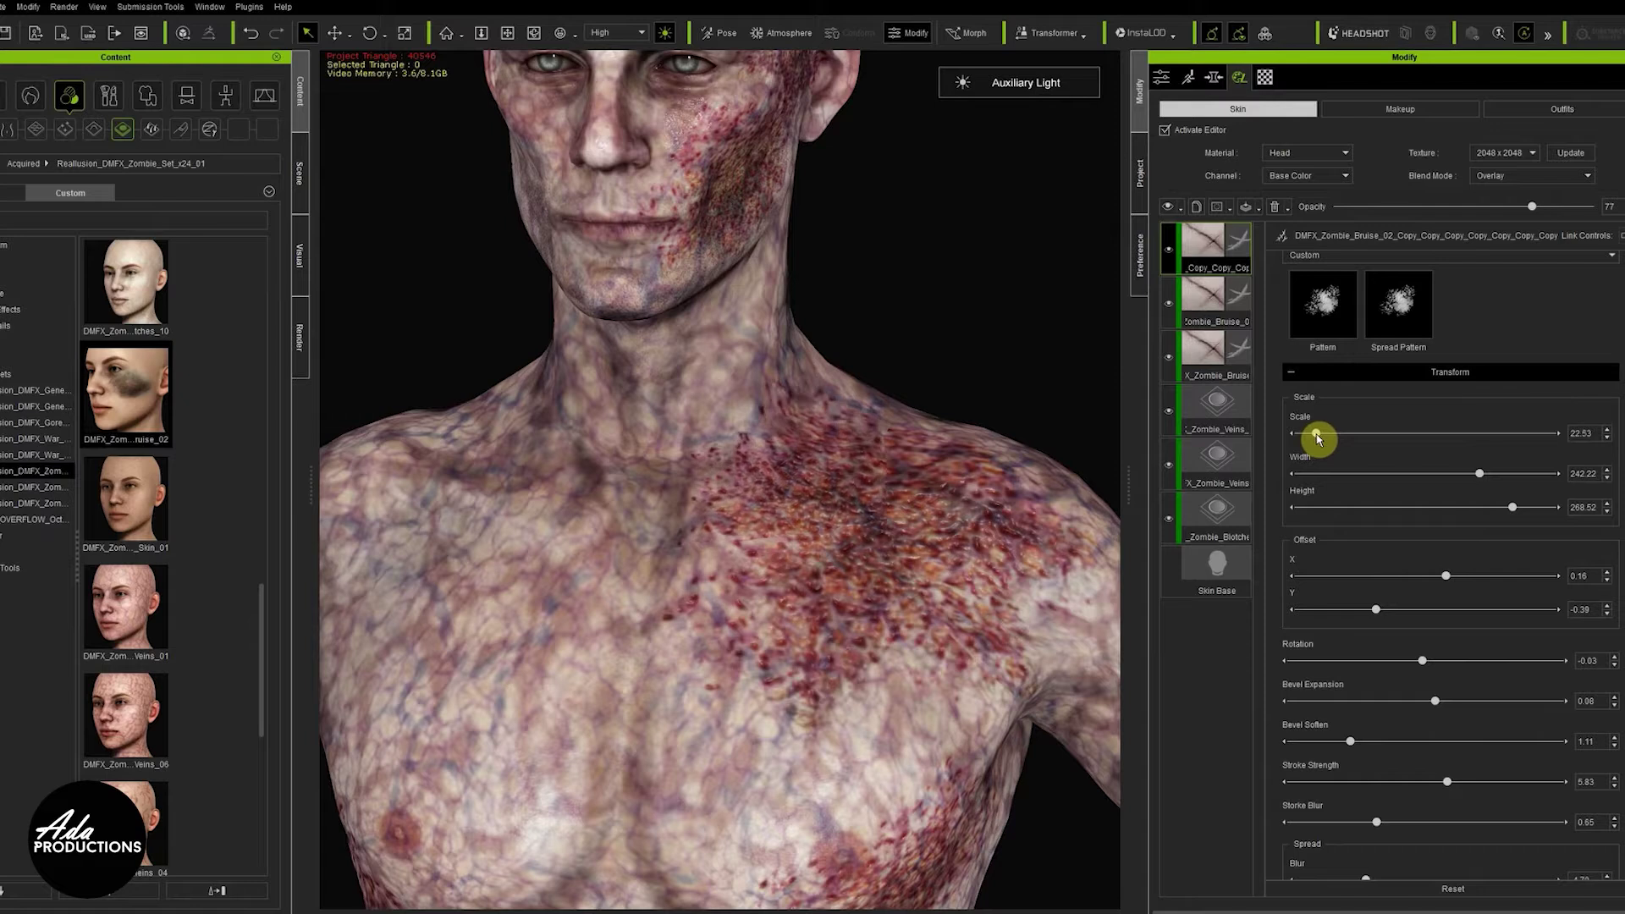
mouse_move(1425, 666)
left_mouse_down()
mouse_move(1401, 666)
mouse_move(1445, 669)
left_mouse_up()
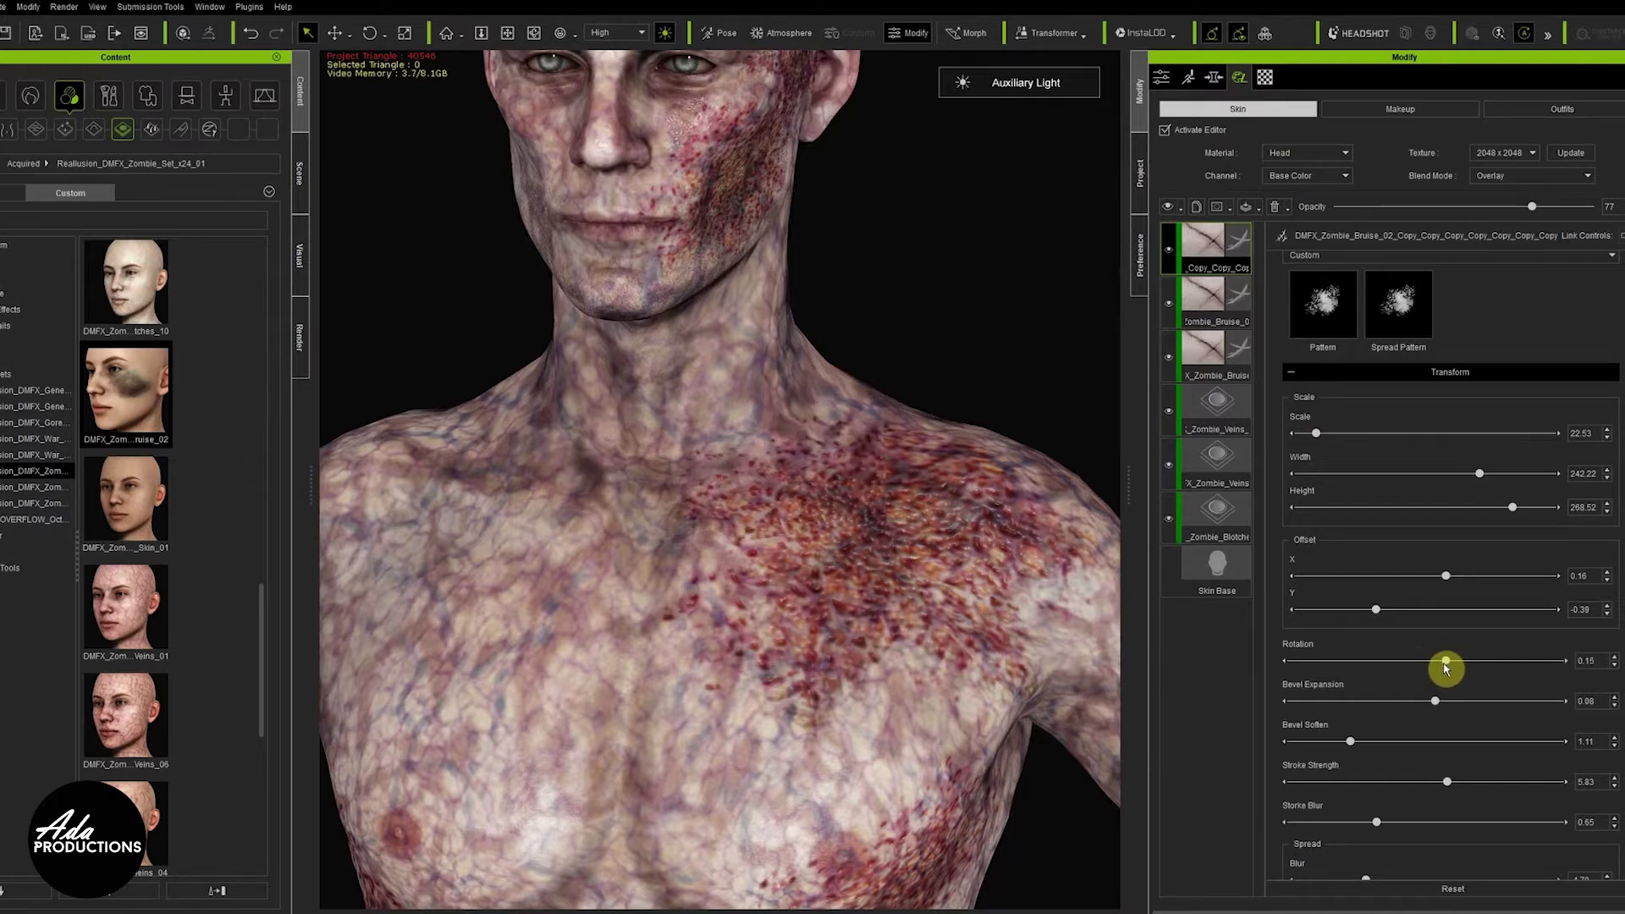
left_click_drag(1447, 668, 1450, 668)
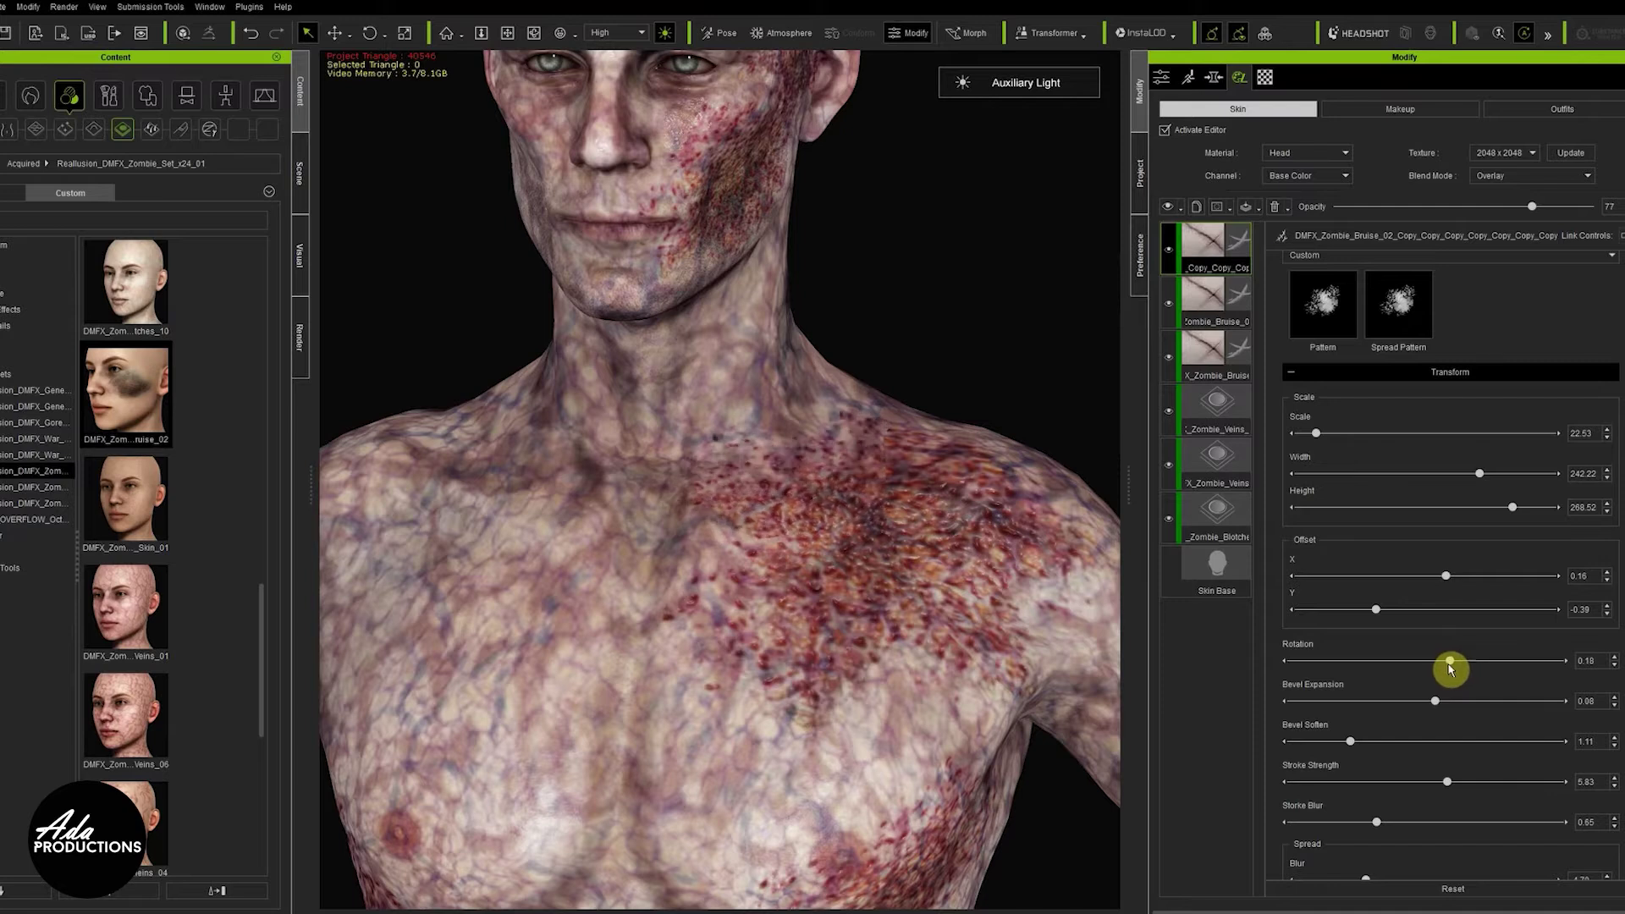
Apply the DMFX_Fresh_Zombie_01 wound from the zombie content set to the character's head
scroll(884, 648, "down", 2)
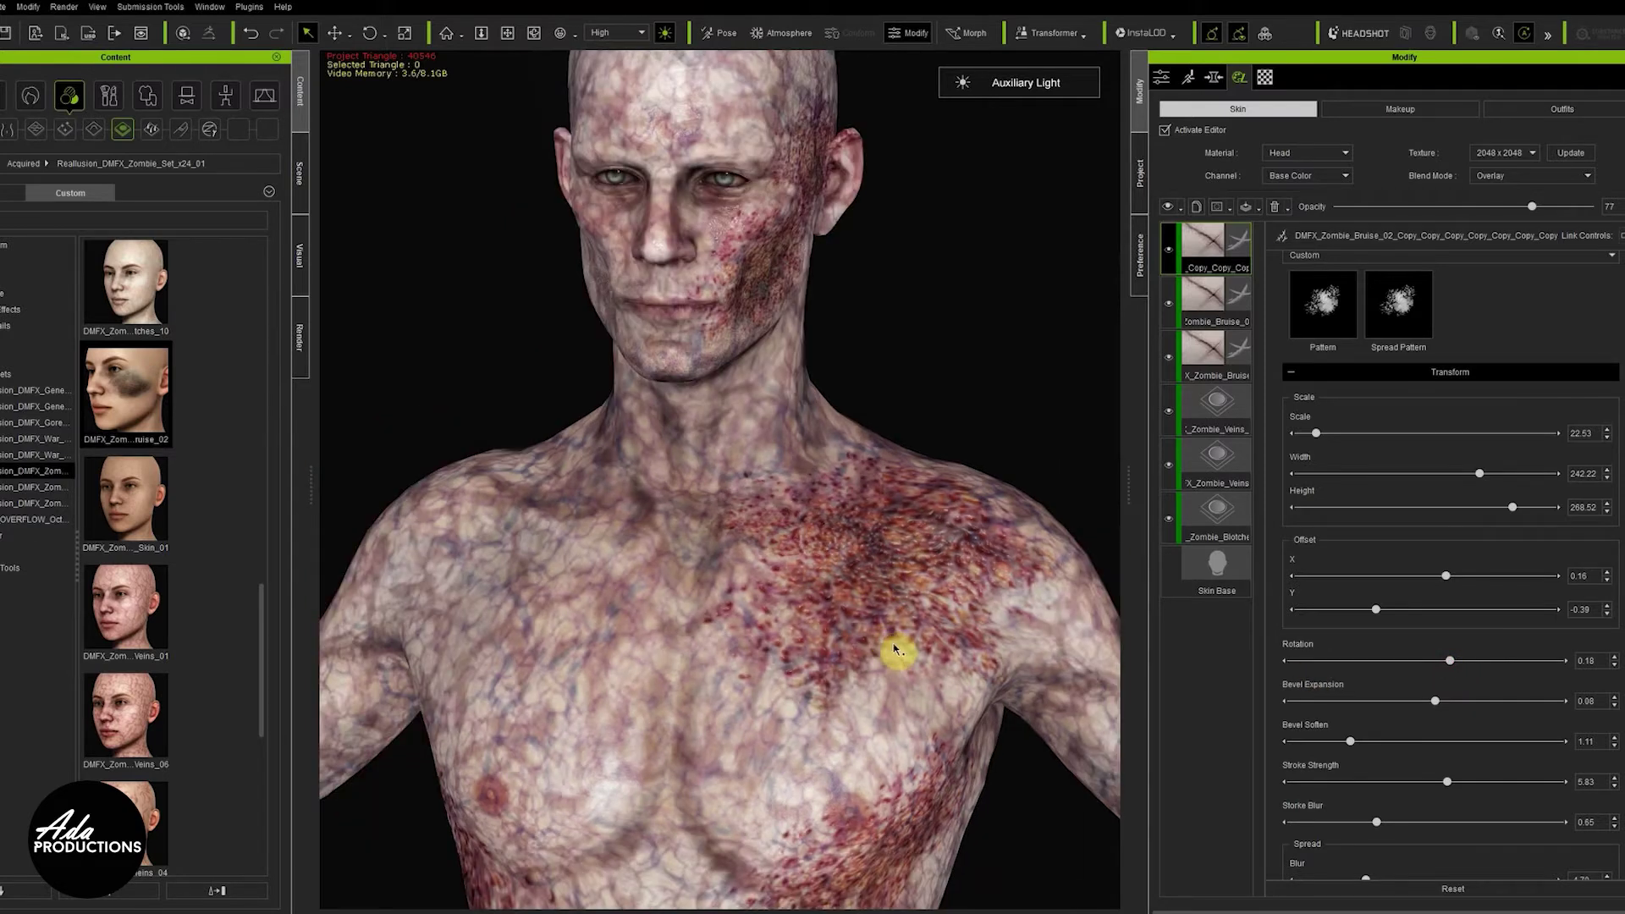
right_click_drag(918, 594, 931, 413)
right_click_drag(917, 501, 864, 610)
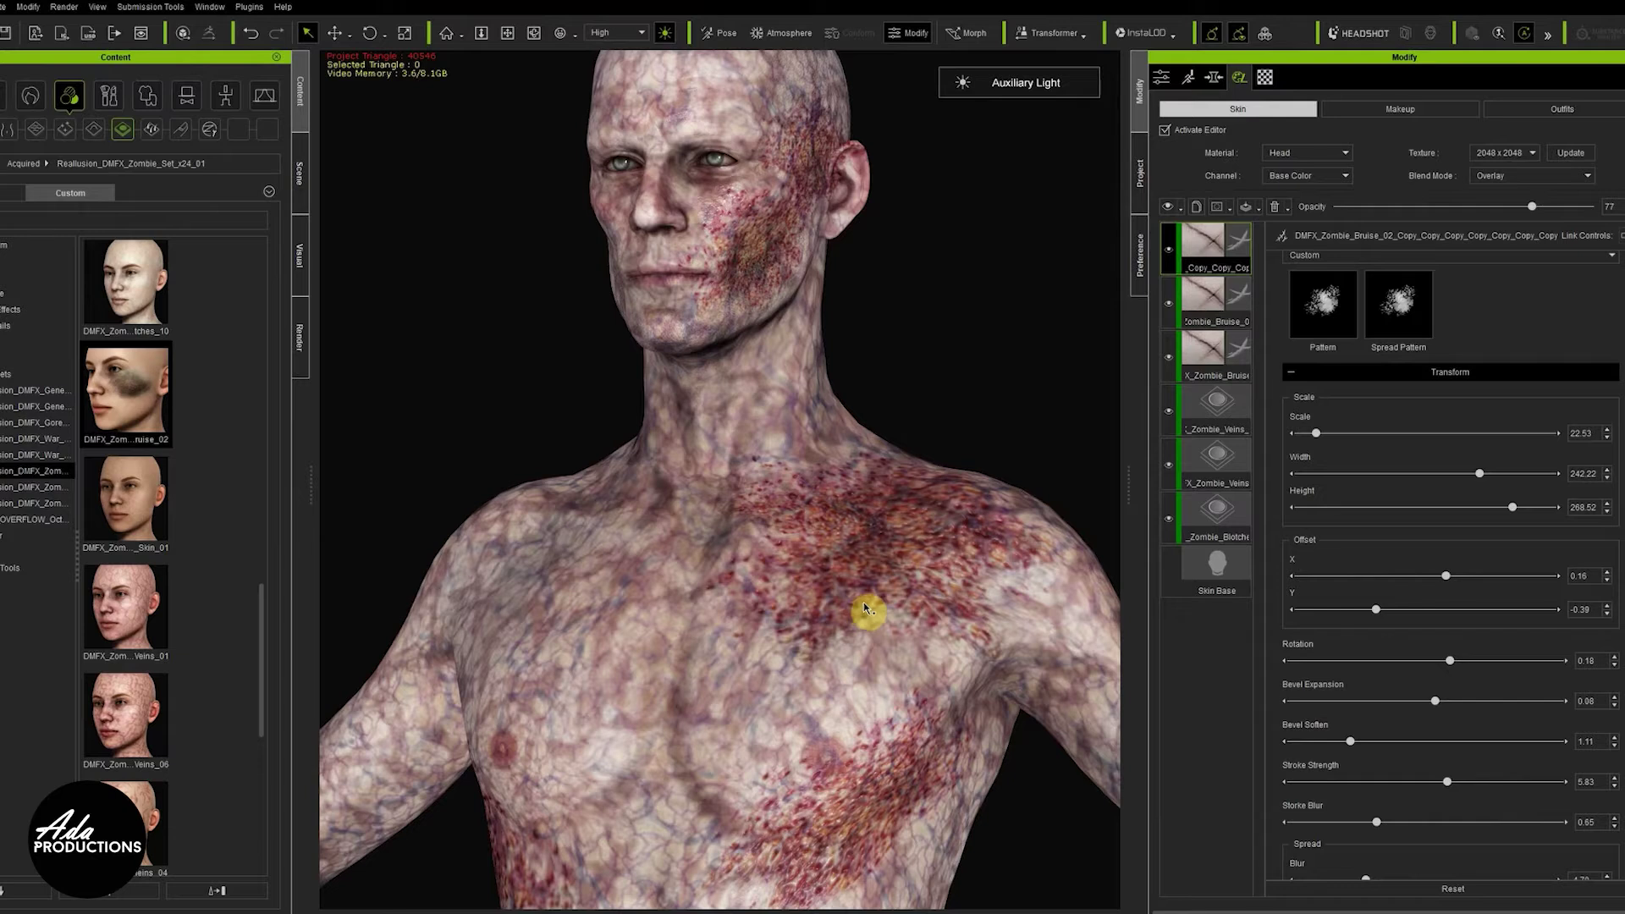
mouse_move(888, 569)
right_mouse_down()
mouse_move(947, 569)
mouse_move(874, 617)
mouse_move(942, 608)
mouse_move(952, 575)
mouse_move(675, 619)
mouse_move(918, 581)
right_mouse_up()
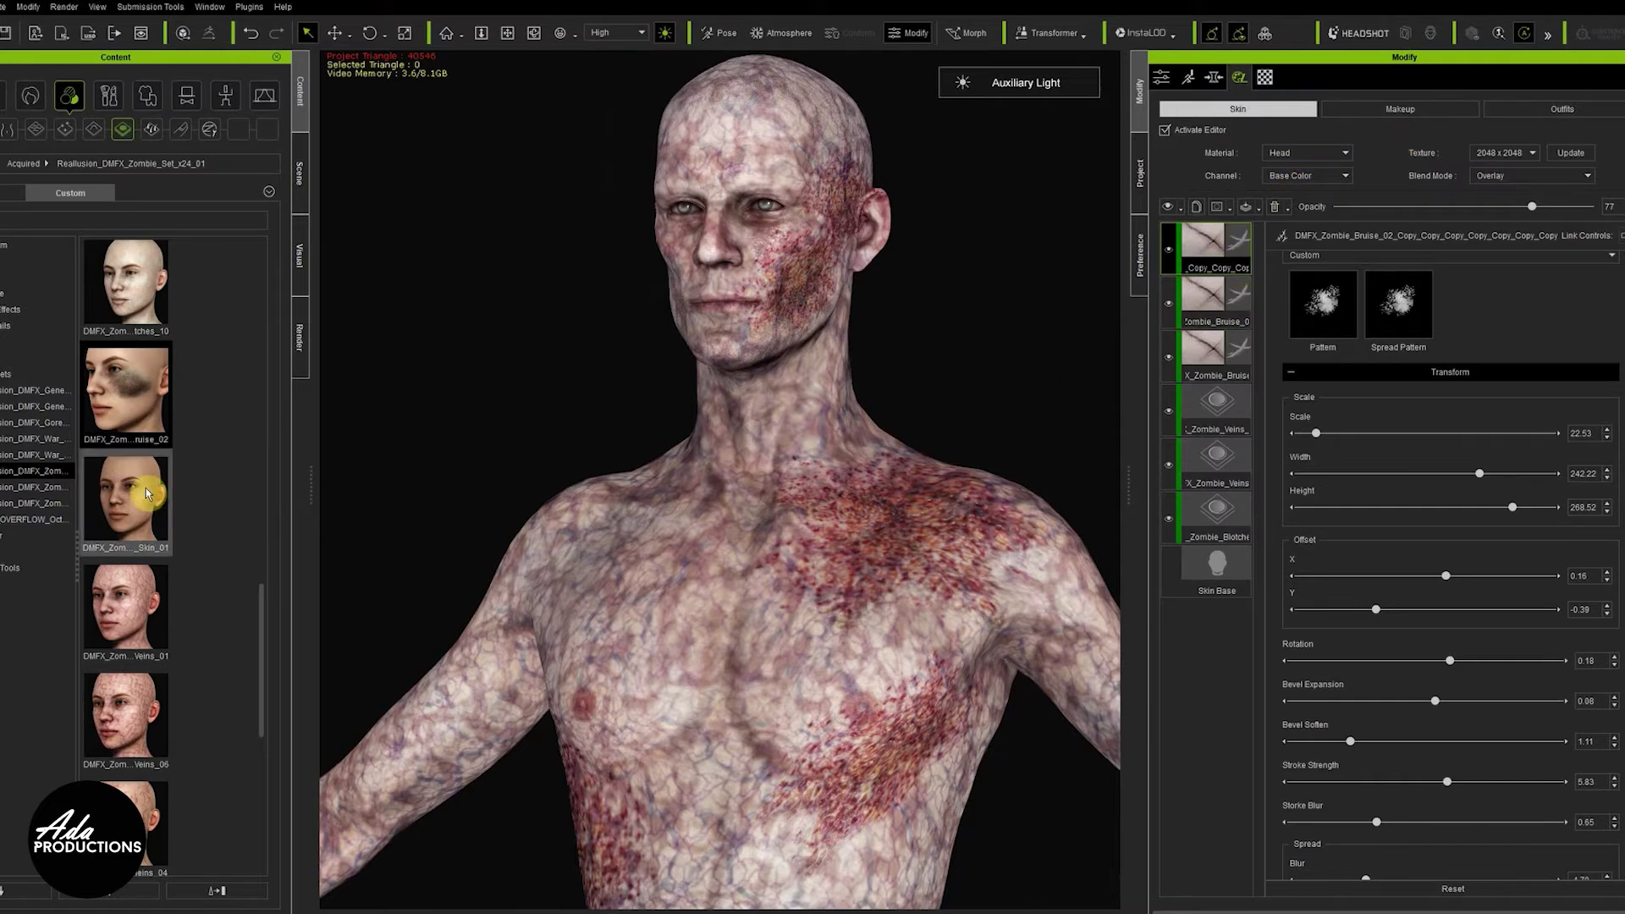
scroll(165, 500, "down", 5)
scroll(165, 500, "up", 10)
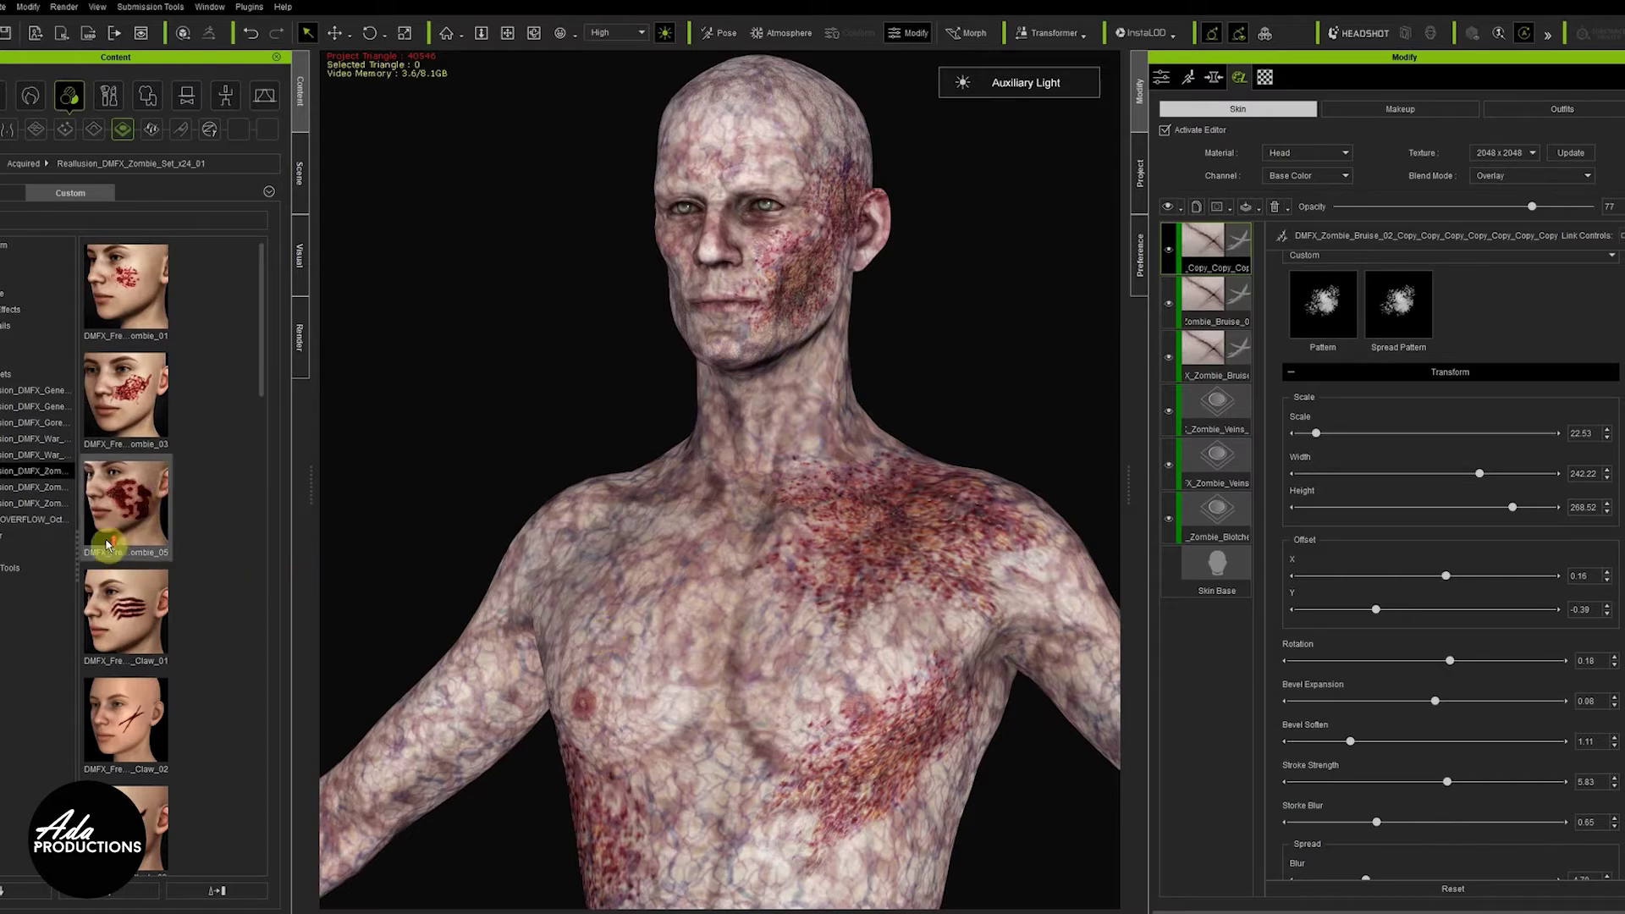
left_click_drag(165, 266, 720, 247)
left_click(684, 489)
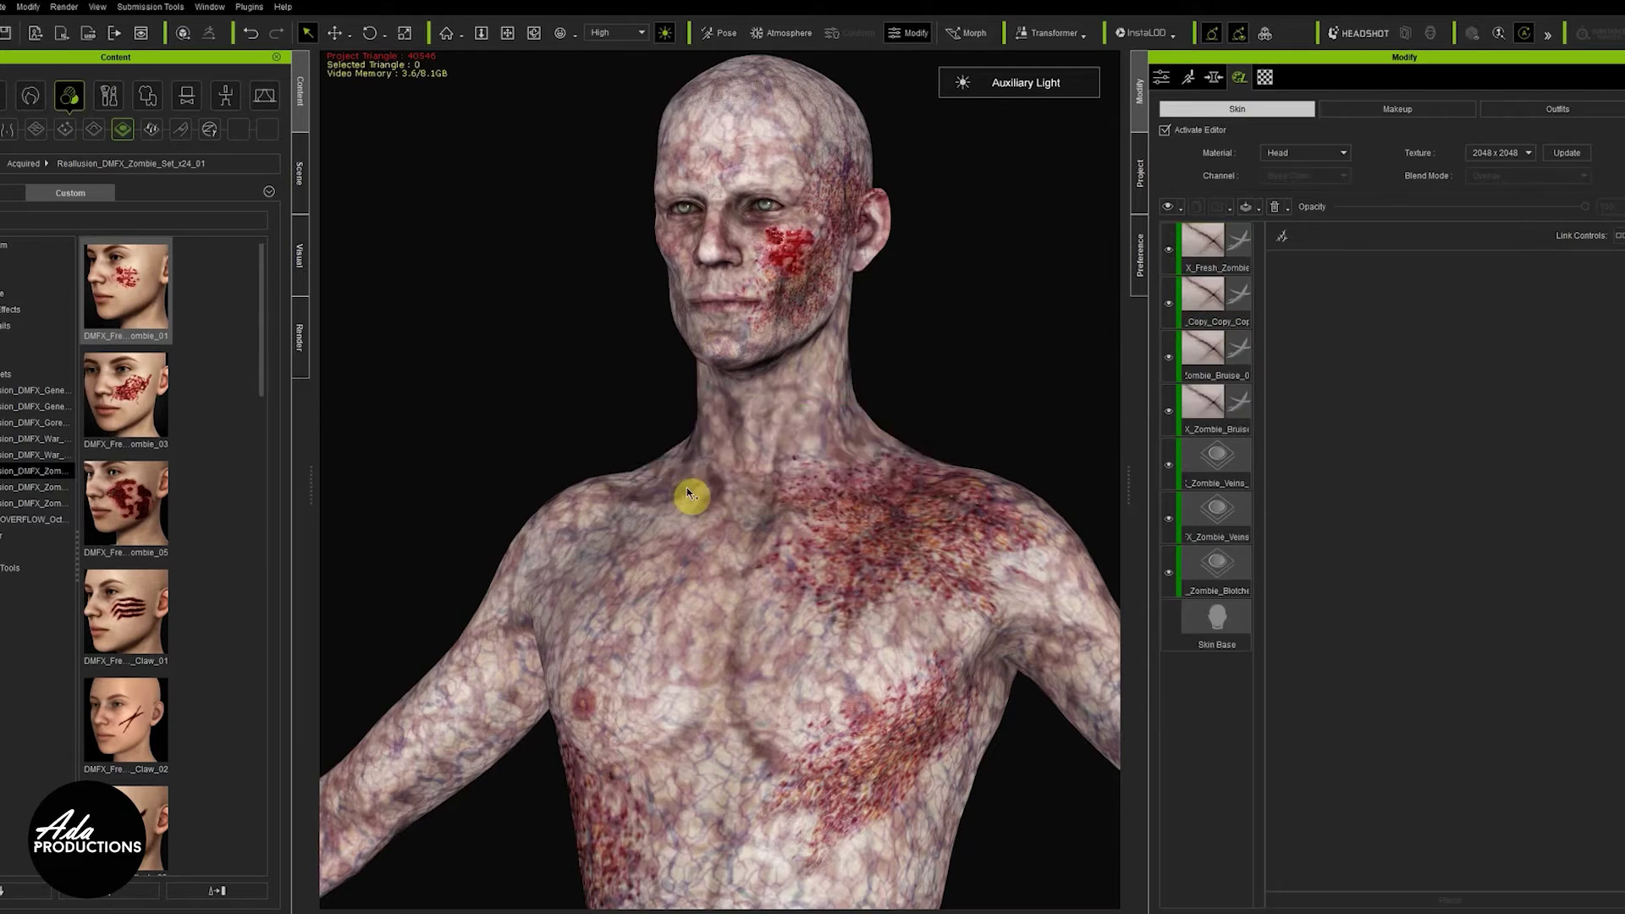
Select the DMFX_Fresh_Zombie_01 wound layer and increase its scale to 16.48
scroll(791, 319, "up", 6)
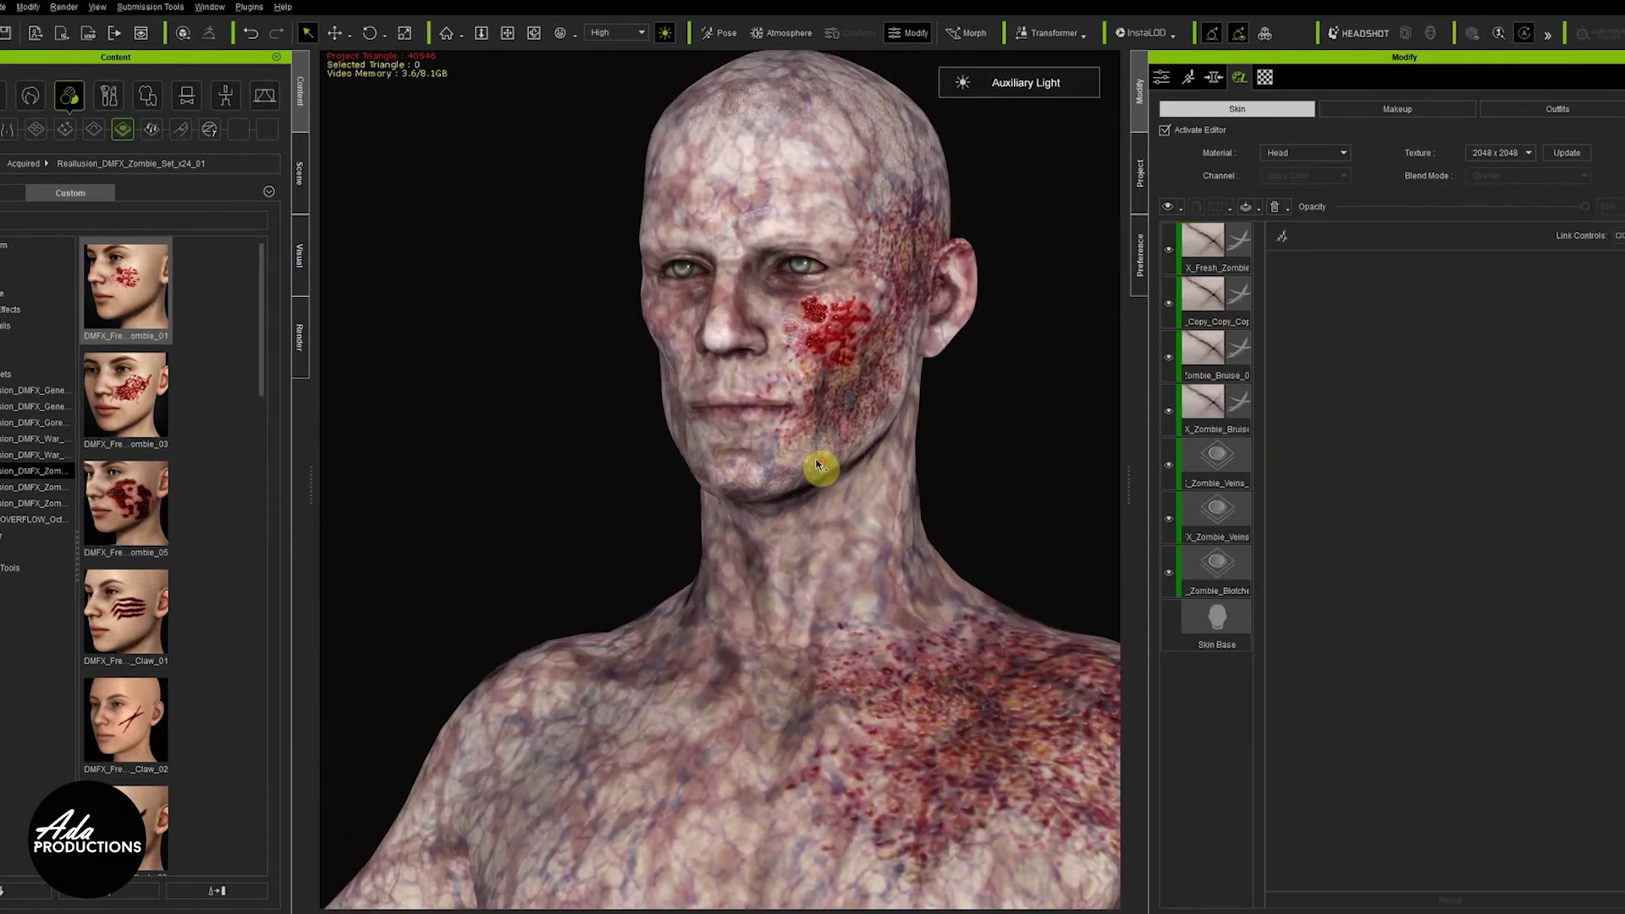
middle_click_drag(814, 458, 831, 522)
left_click(1209, 246)
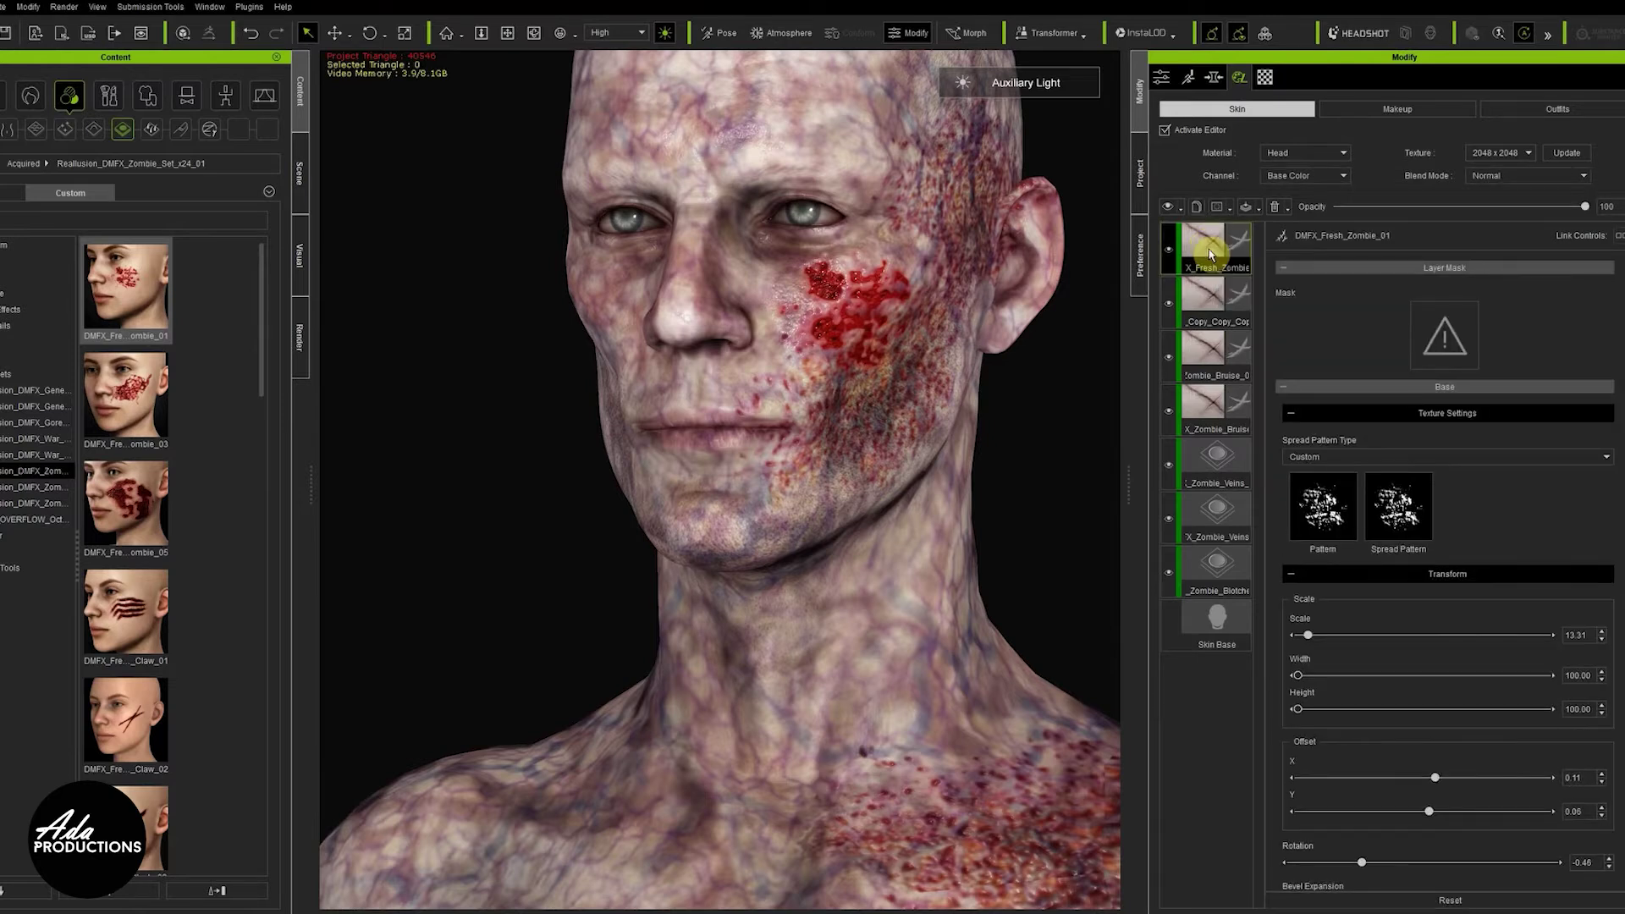
scroll(1454, 653, "down", 3)
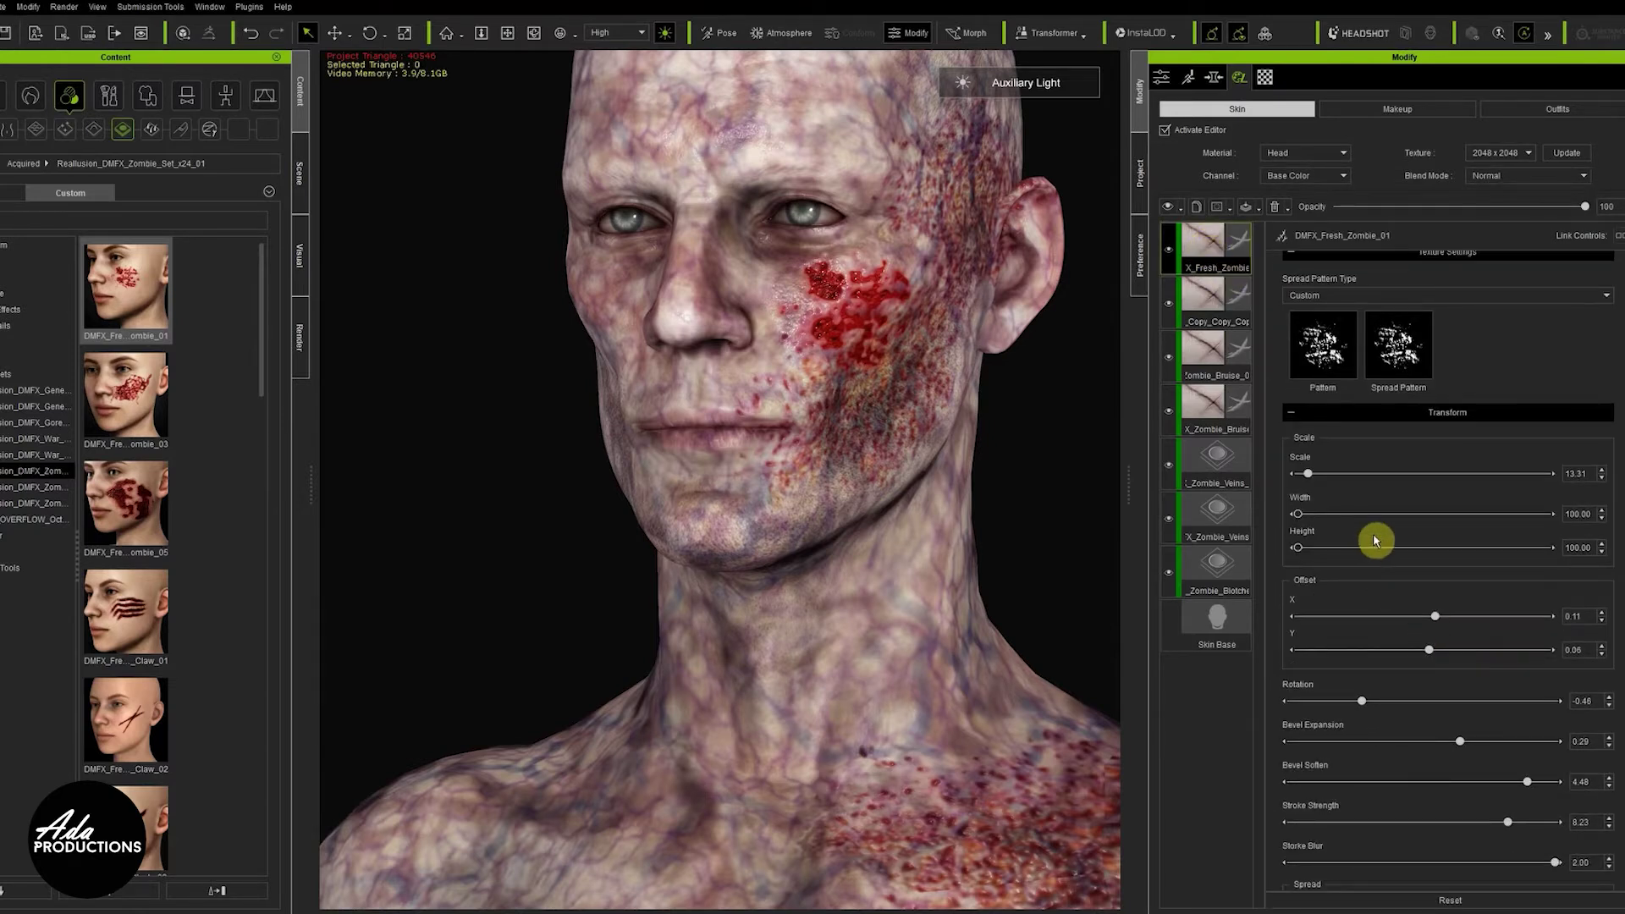
left_click_drag(1311, 476, 1312, 477)
scroll(1400, 644, "down", 1)
scroll(1400, 643, "down", 1)
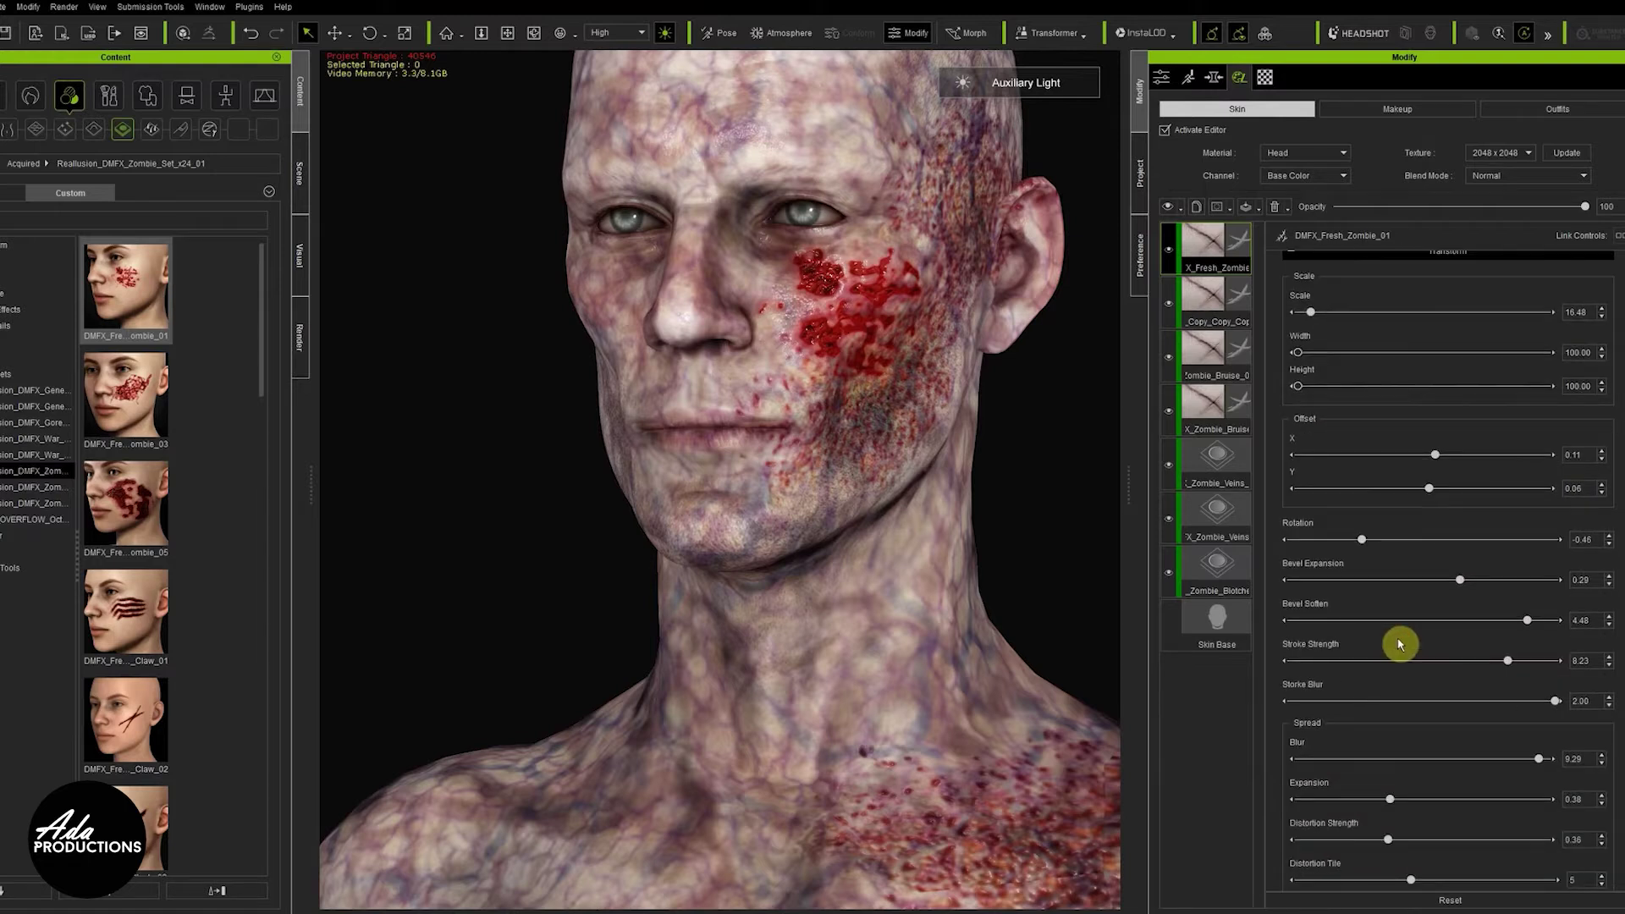
Set the fresh wound layer's bevel expansion to 0.33 and its bevel soften to 2.31
mouse_move(1462, 586)
left_mouse_down()
mouse_move(1396, 592)
mouse_move(1517, 583)
mouse_move(1457, 582)
left_mouse_up()
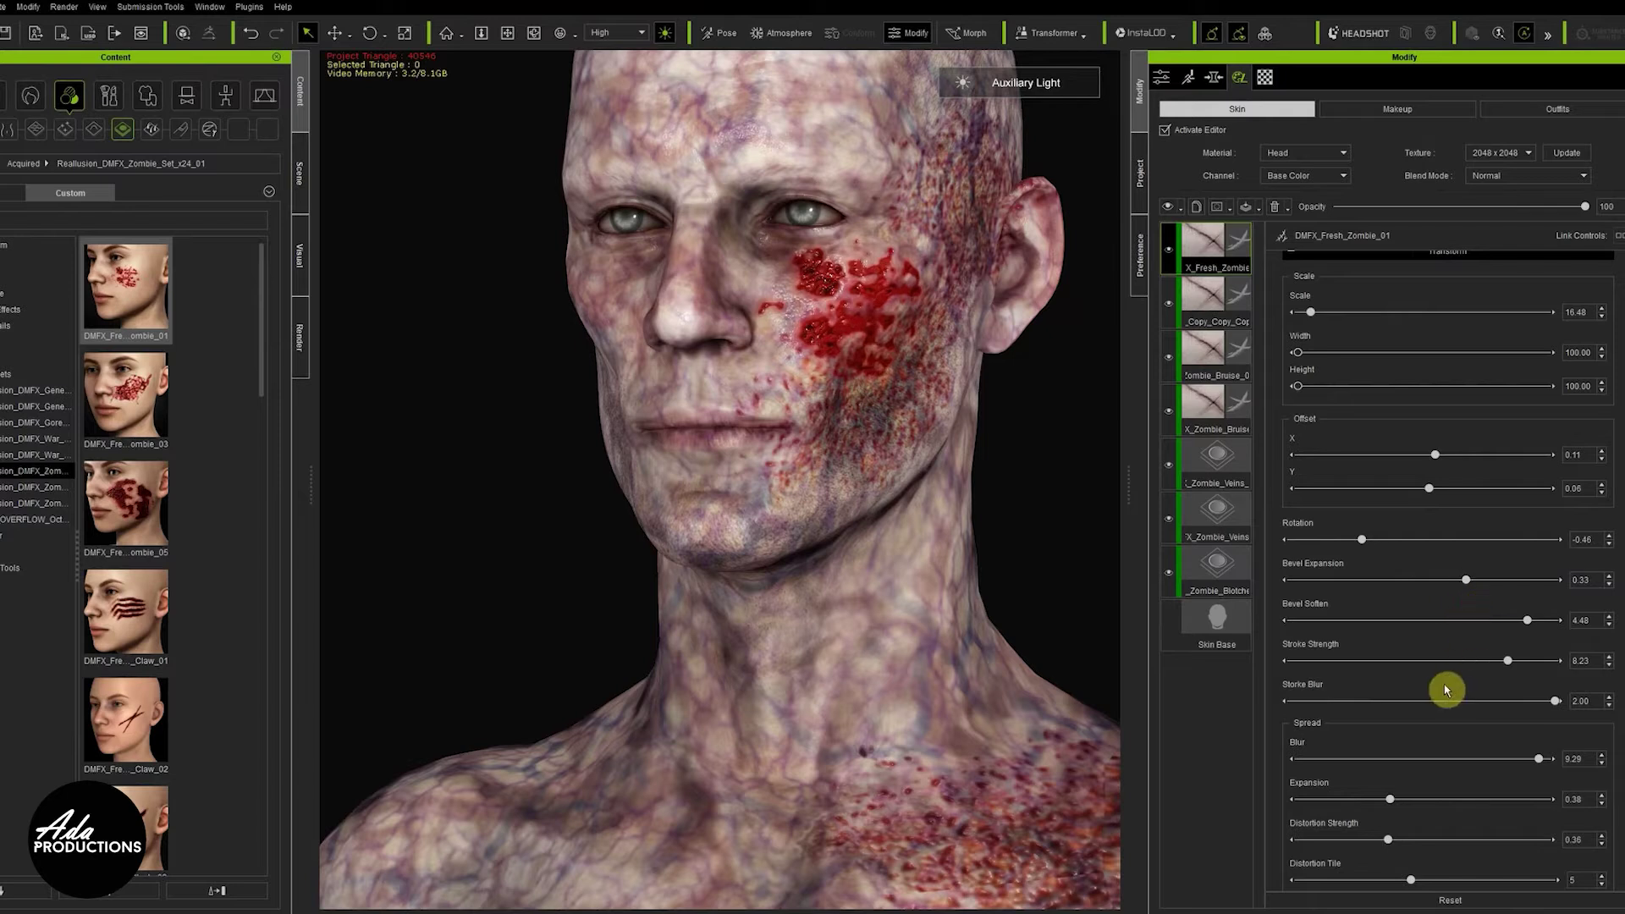
left_click_drag(1532, 624, 1417, 652)
scroll(813, 329, "down", 2)
scroll(870, 325, "up", 2)
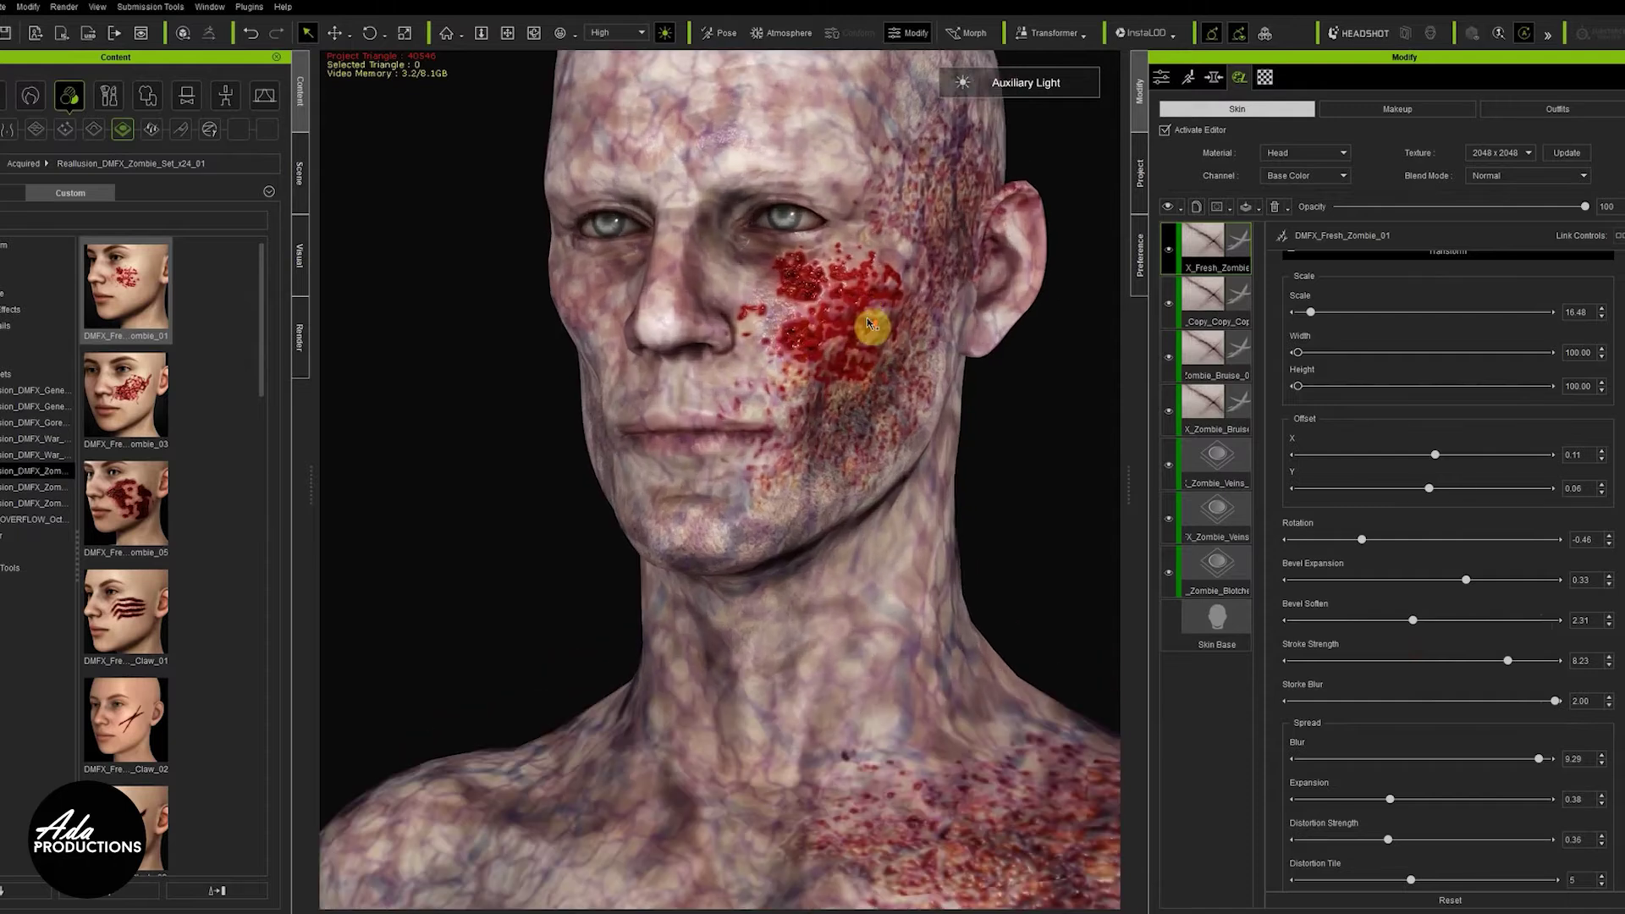
Change the fresh wound layer's material color to the muted pink #d477a4
scroll(1491, 703, "down", 5)
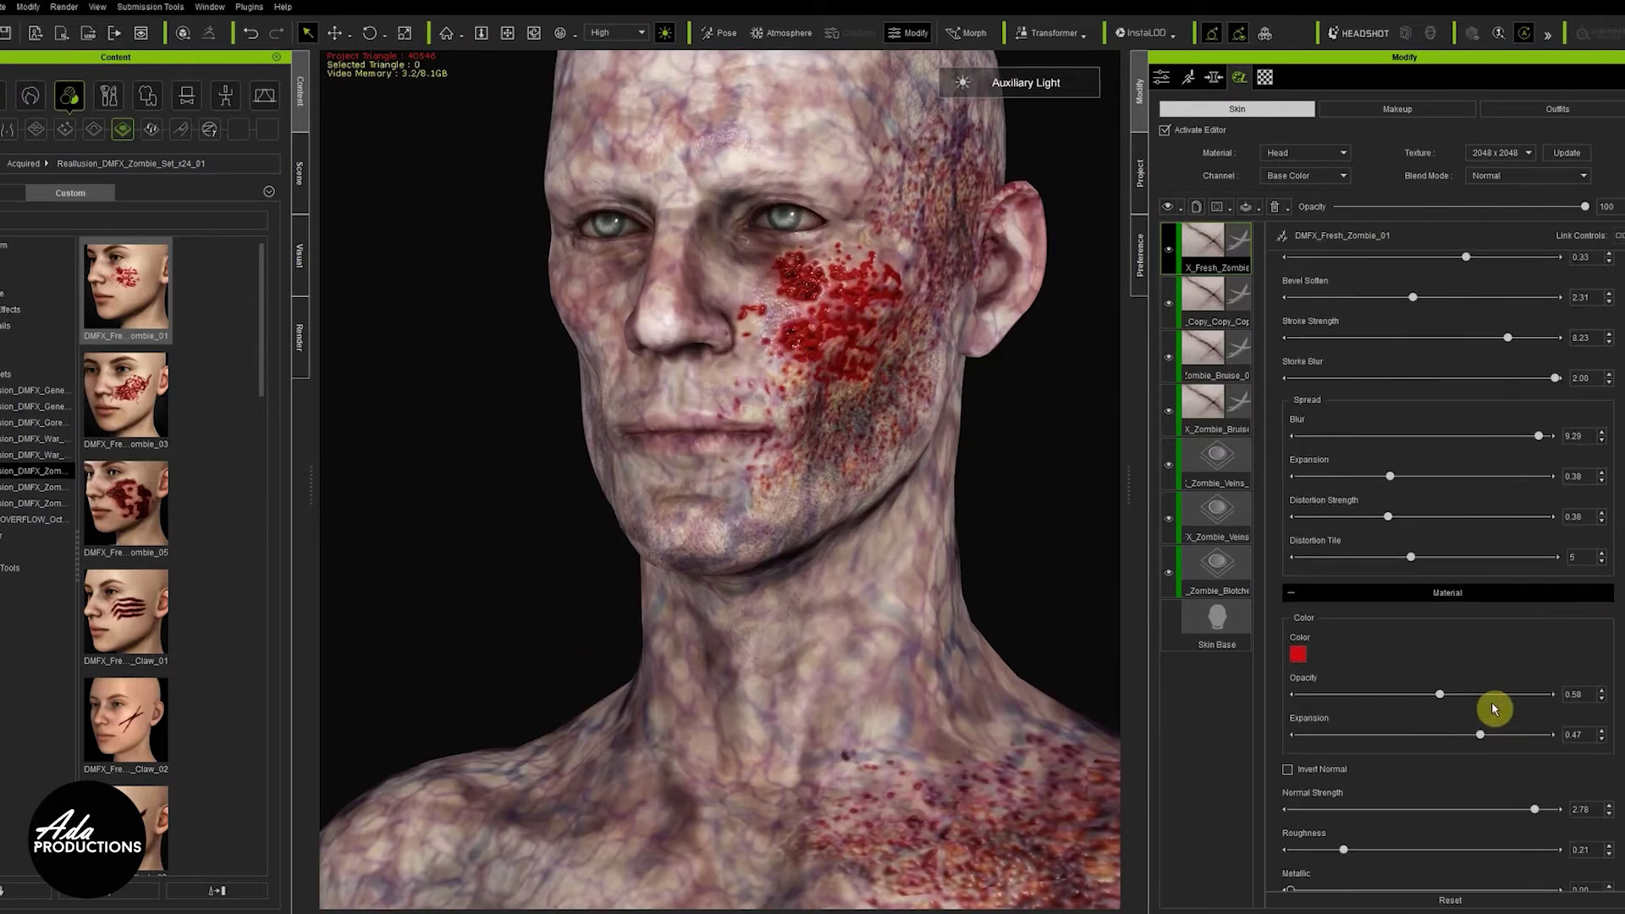
left_click(1297, 655)
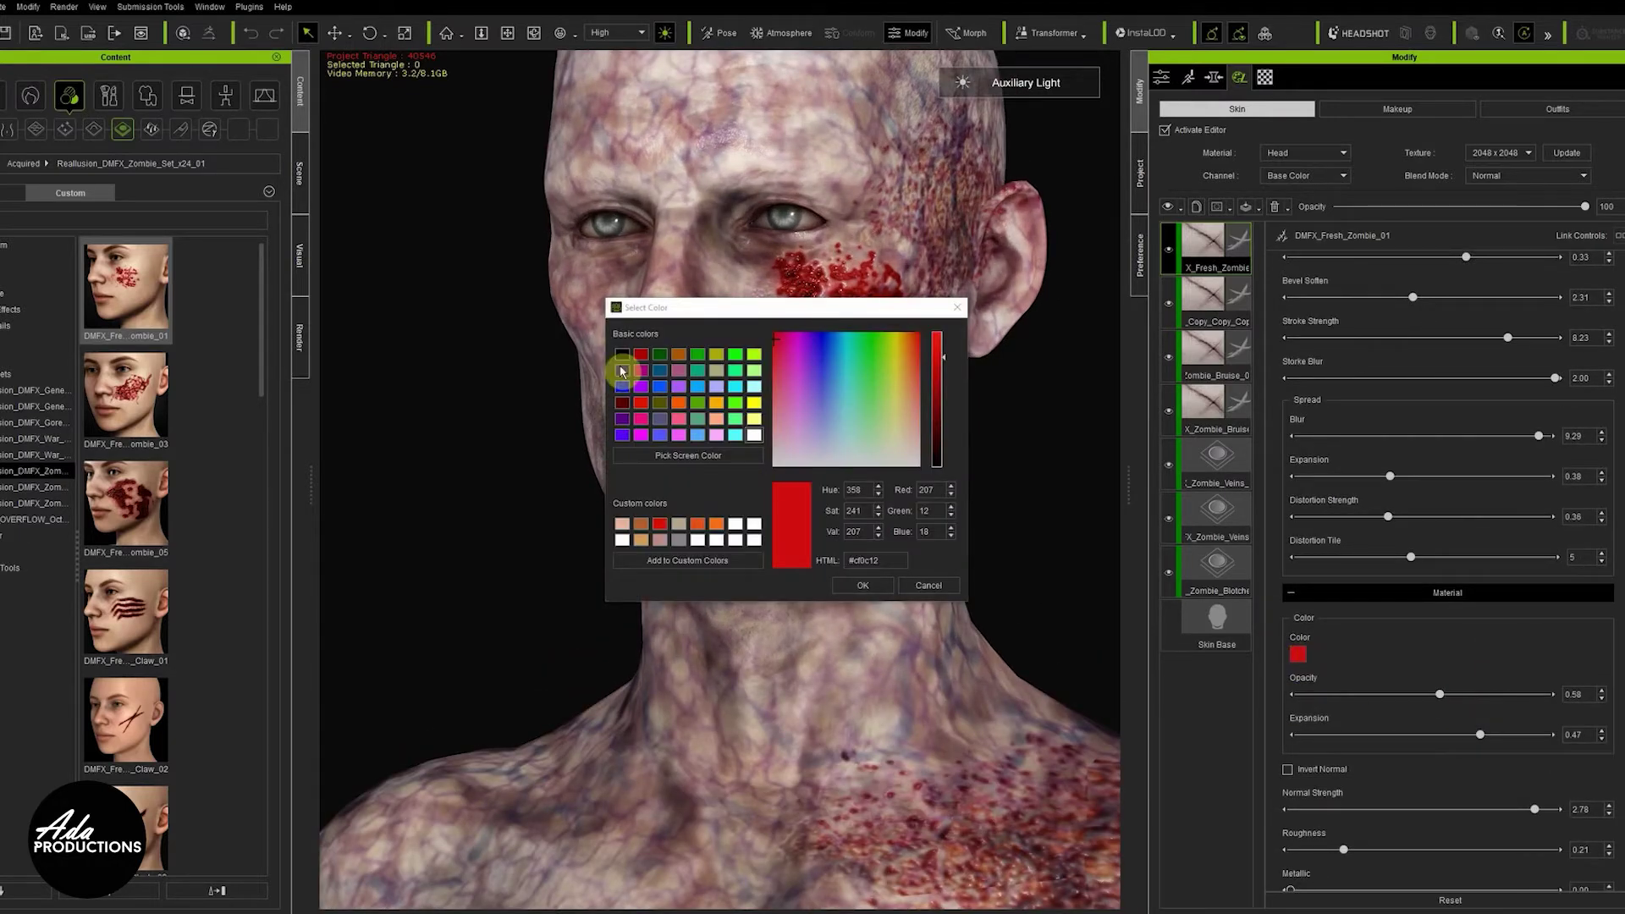
left_click_drag(766, 308, 459, 385)
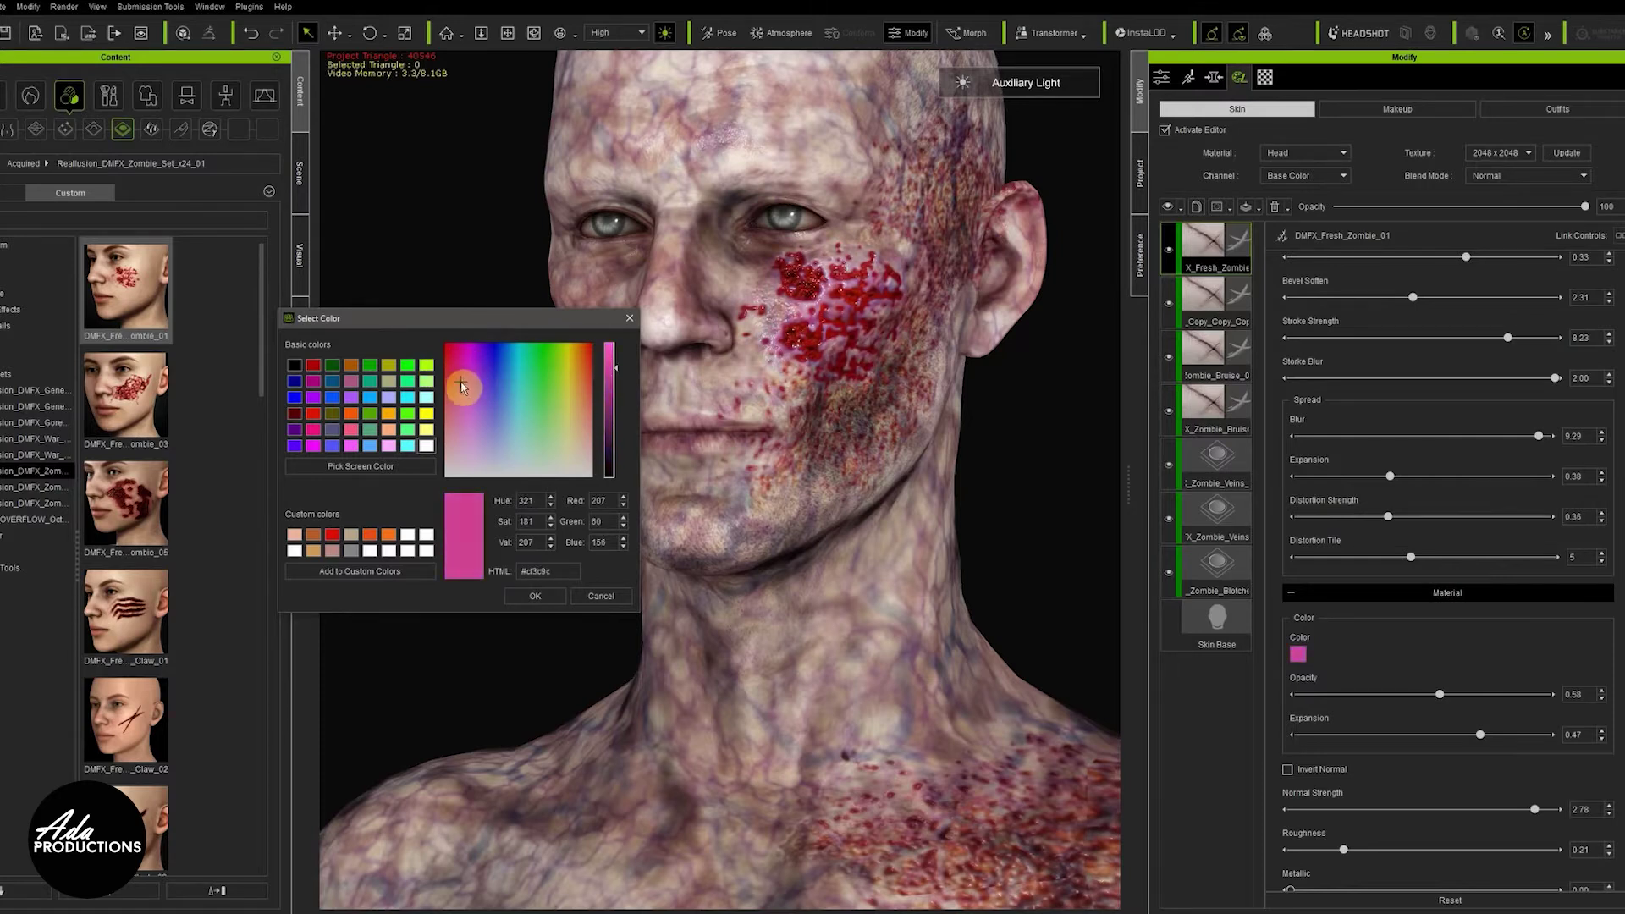
left_click(618, 370)
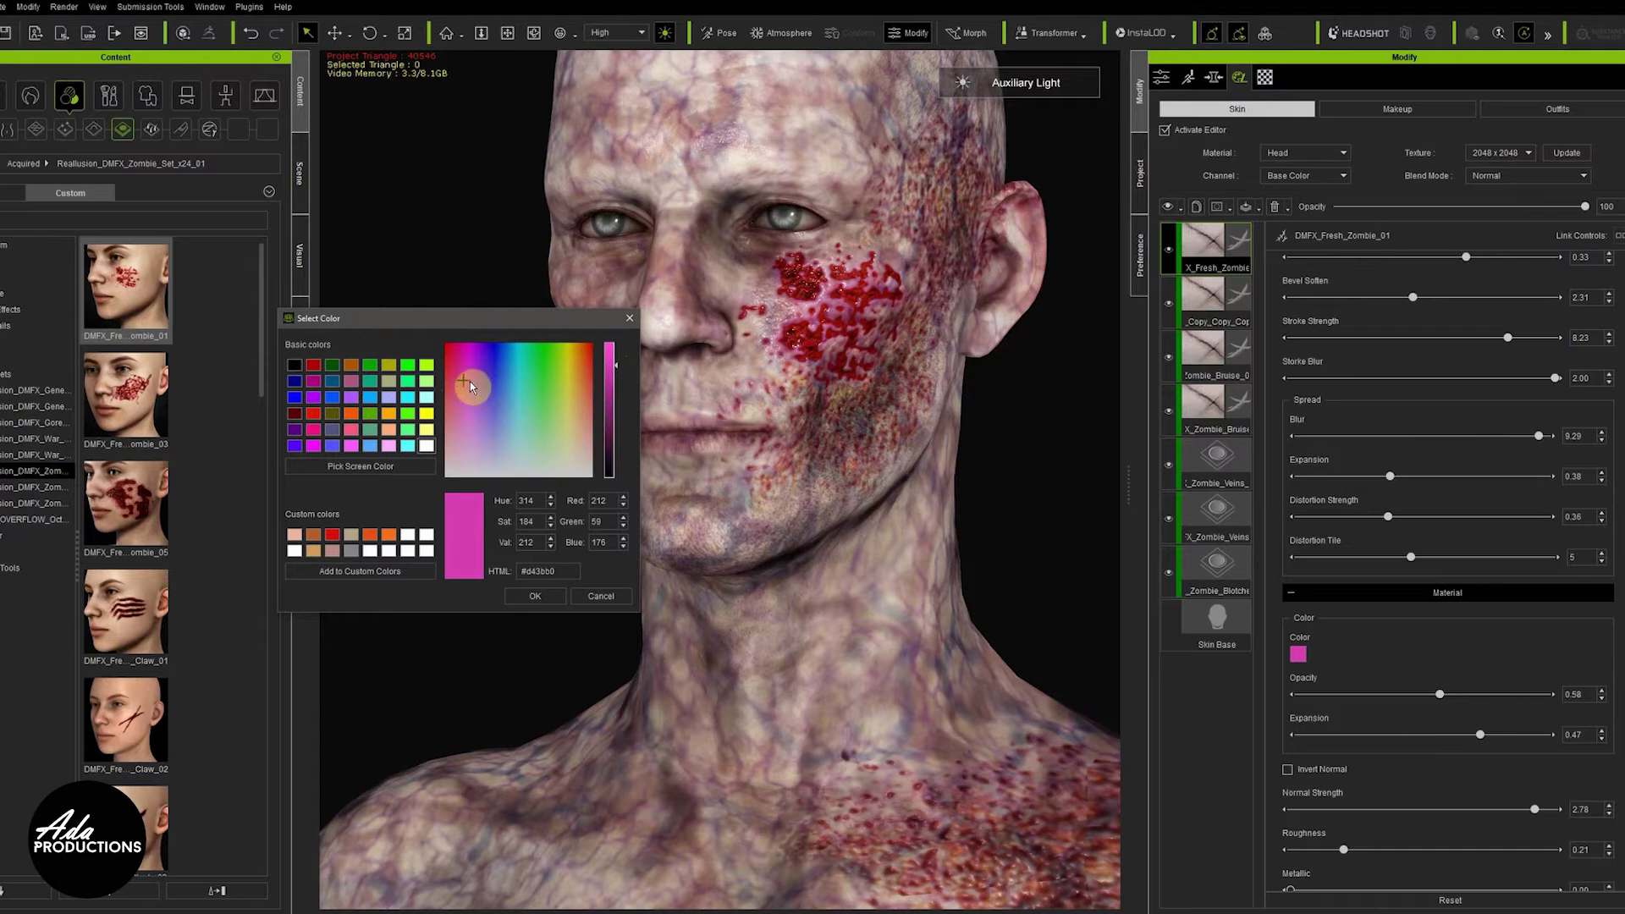
left_click(455, 419)
left_click_drag(453, 423, 456, 418)
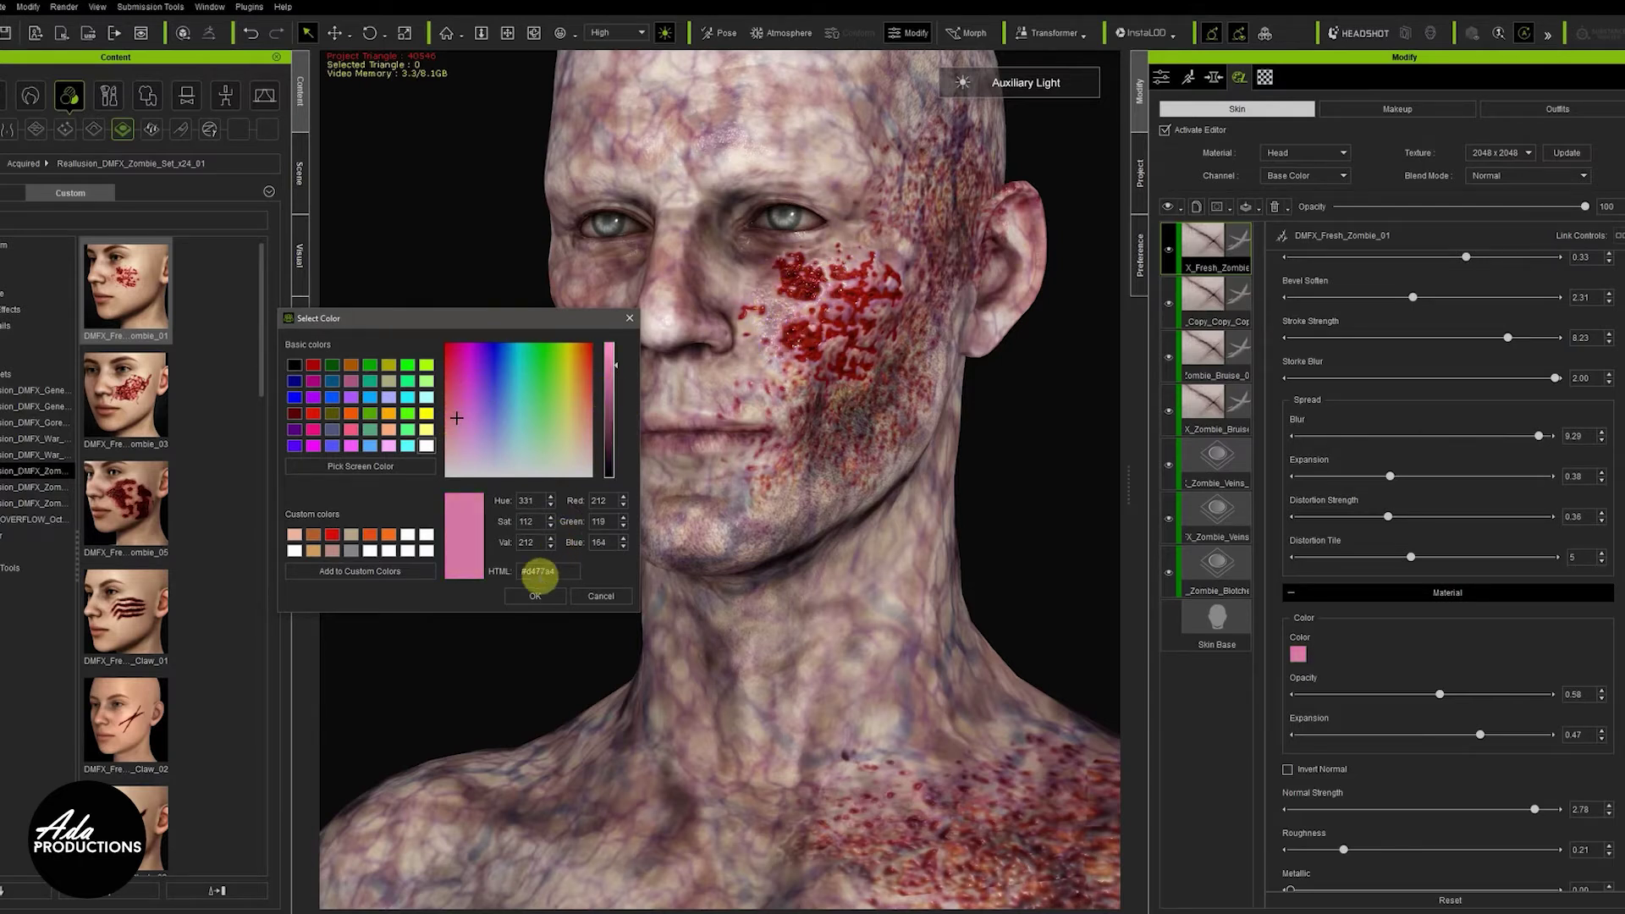
left_click(535, 596)
Set the fresh wound's material color opacity to 0.62 and raise its roughness slightly
scroll(1375, 653, "down", 5)
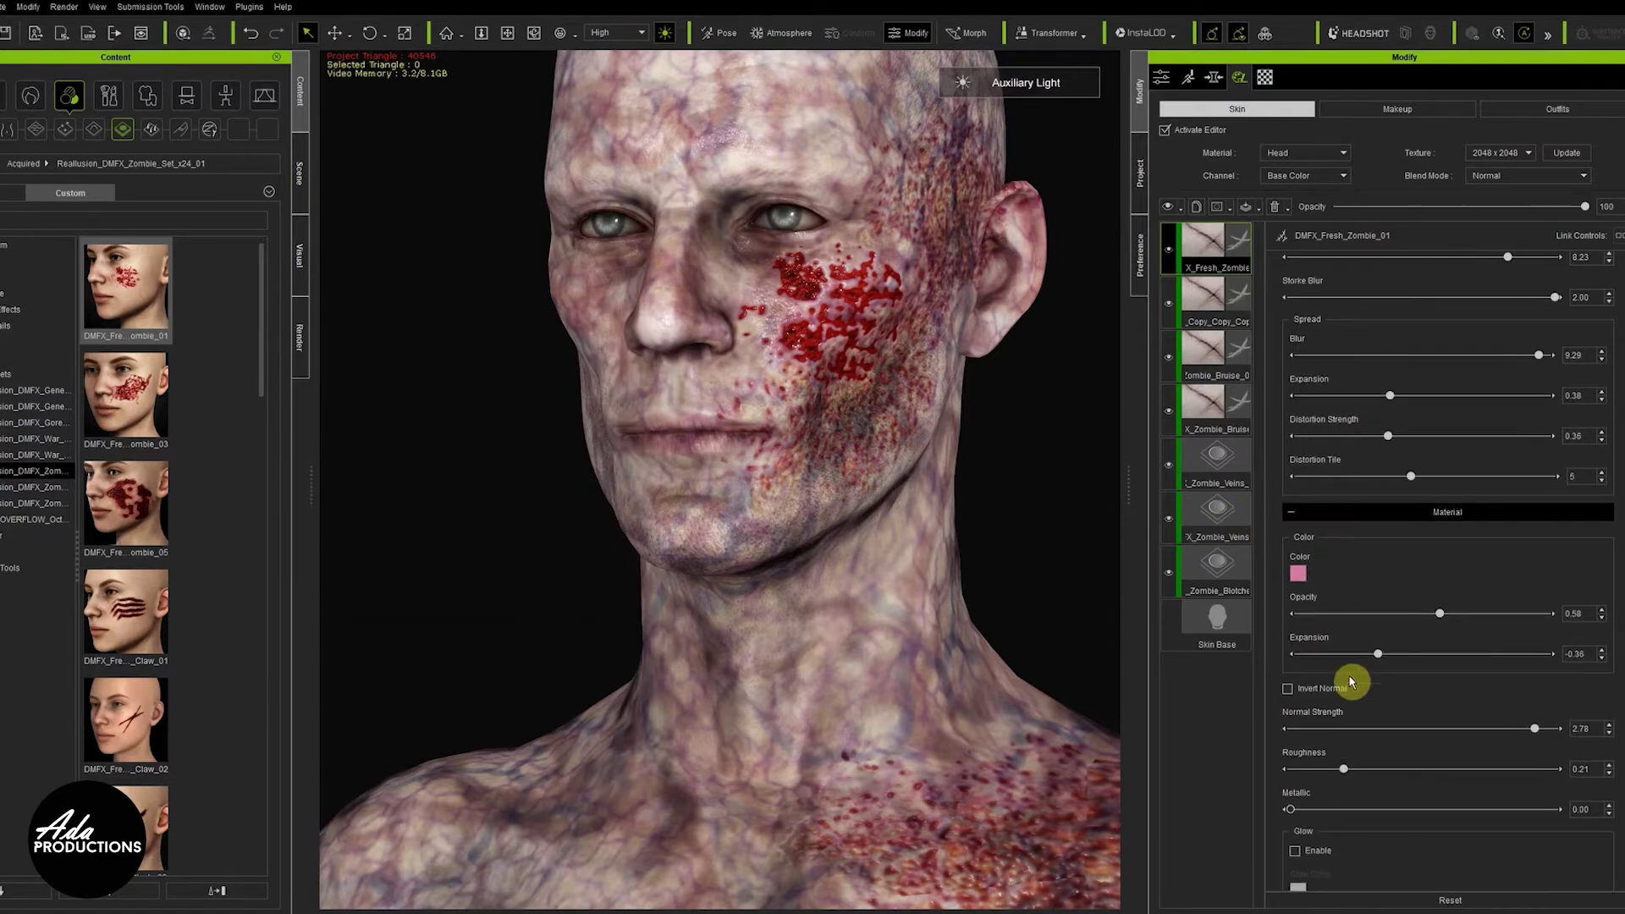
left_click_drag(1442, 618, 1490, 626)
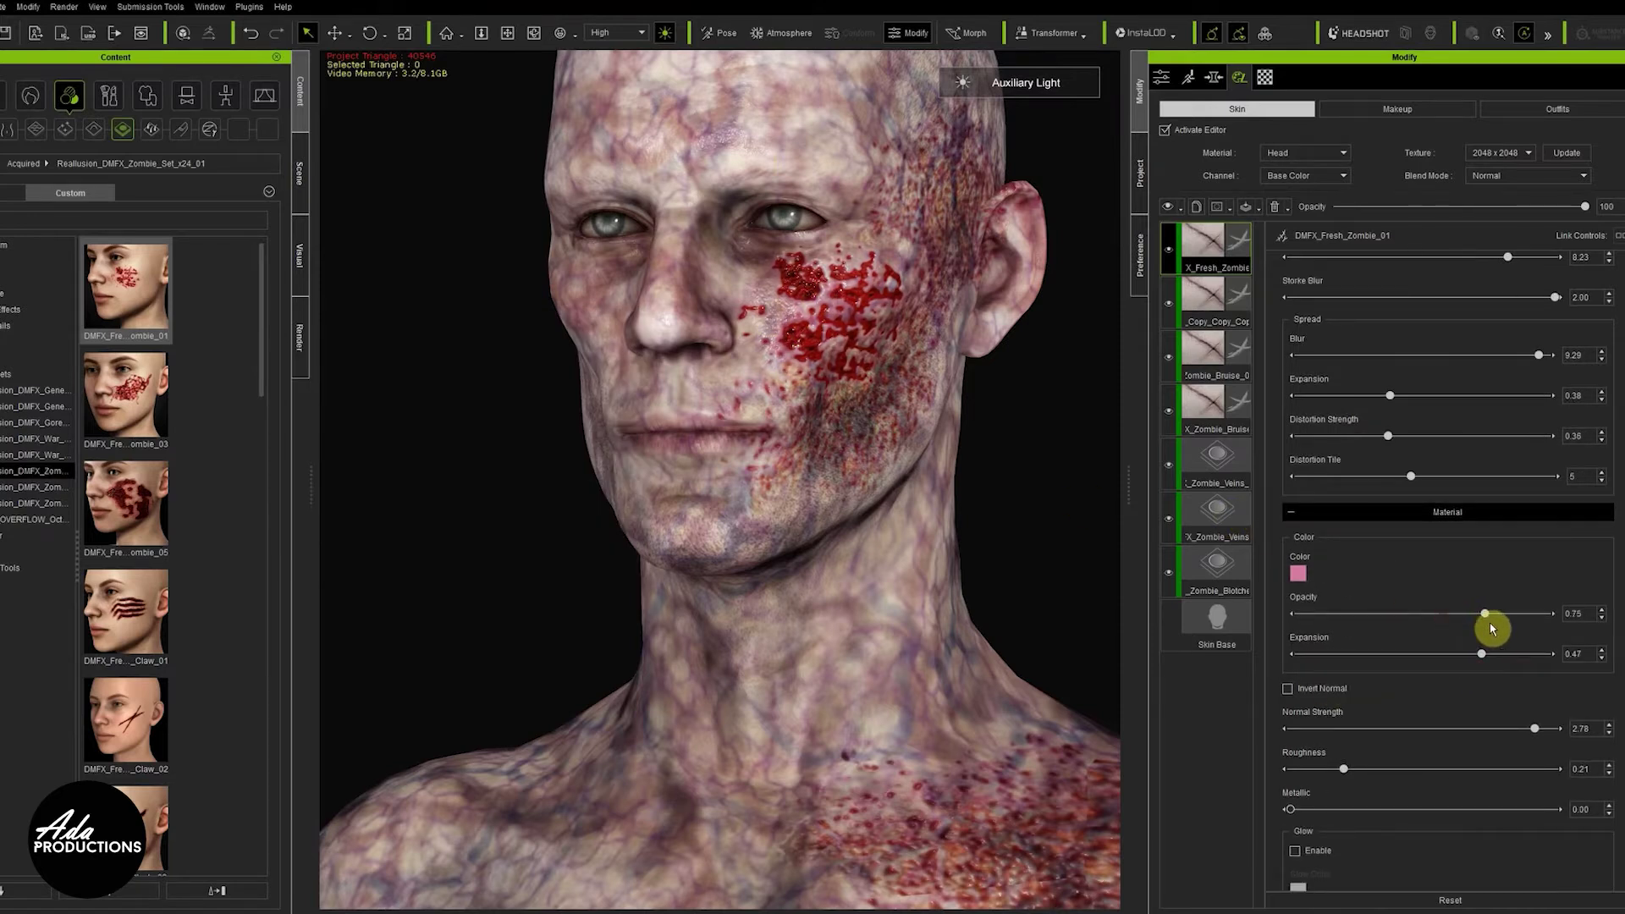
scroll(1402, 723, "down", 2)
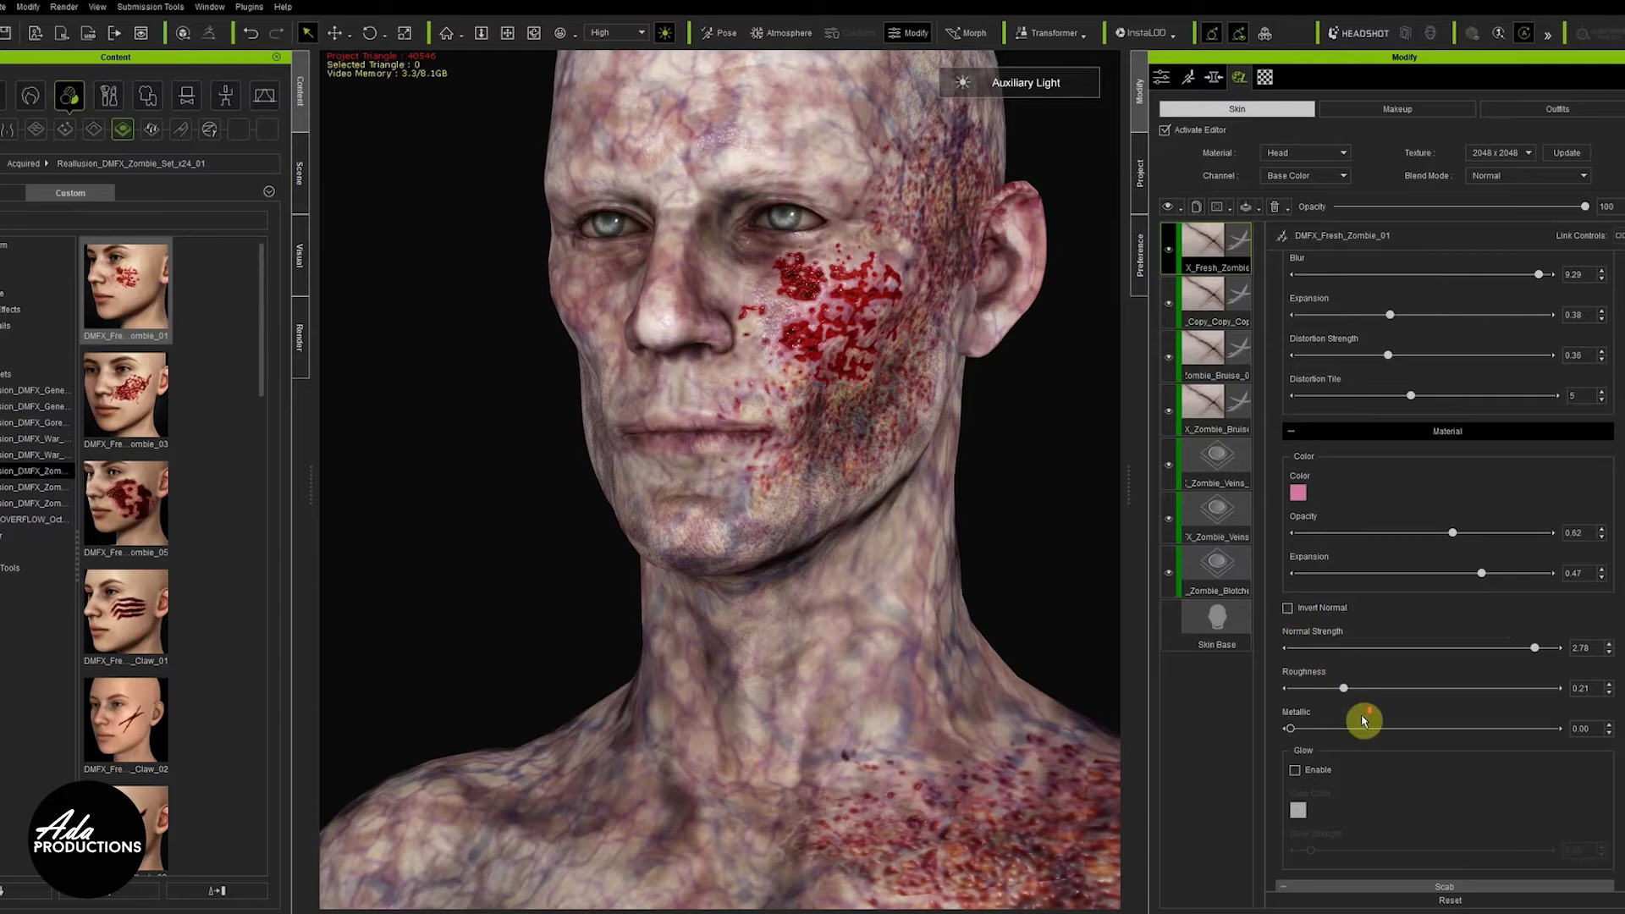
scroll(1364, 719, "down", 2)
mouse_move(1344, 609)
left_mouse_down()
mouse_move(1402, 609)
mouse_move(1370, 625)
left_mouse_up()
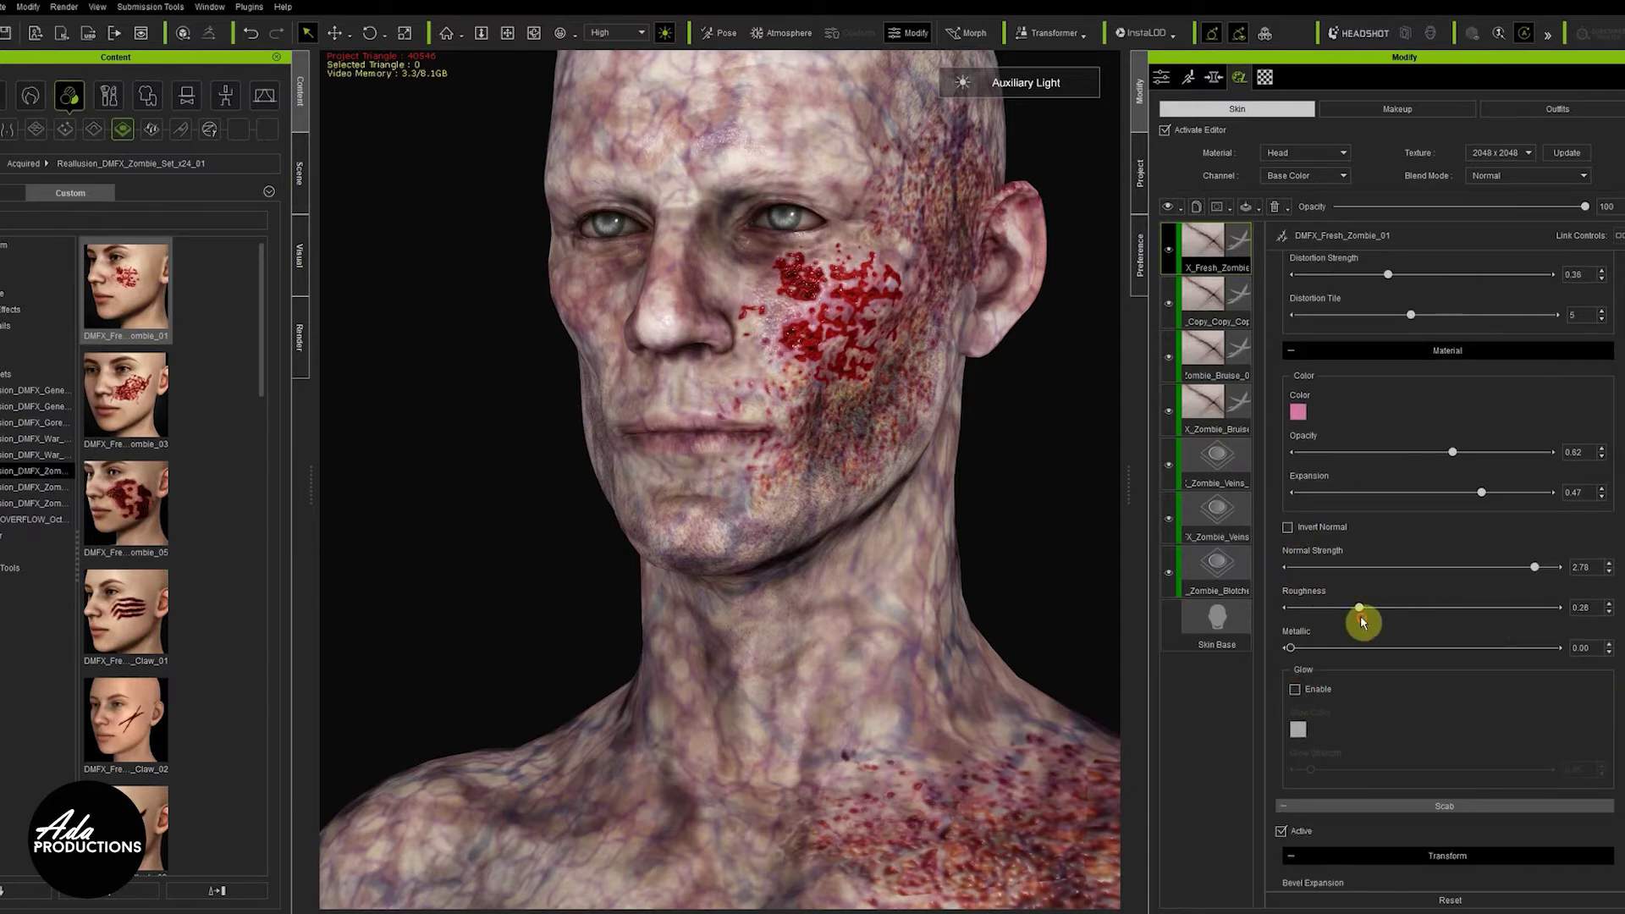
Reduce the fresh wound layer's overall opacity to 90, try the other blend modes, and keep Multiply
scroll(1404, 316, "up", 8)
left_click_drag(1583, 208, 1610, 235)
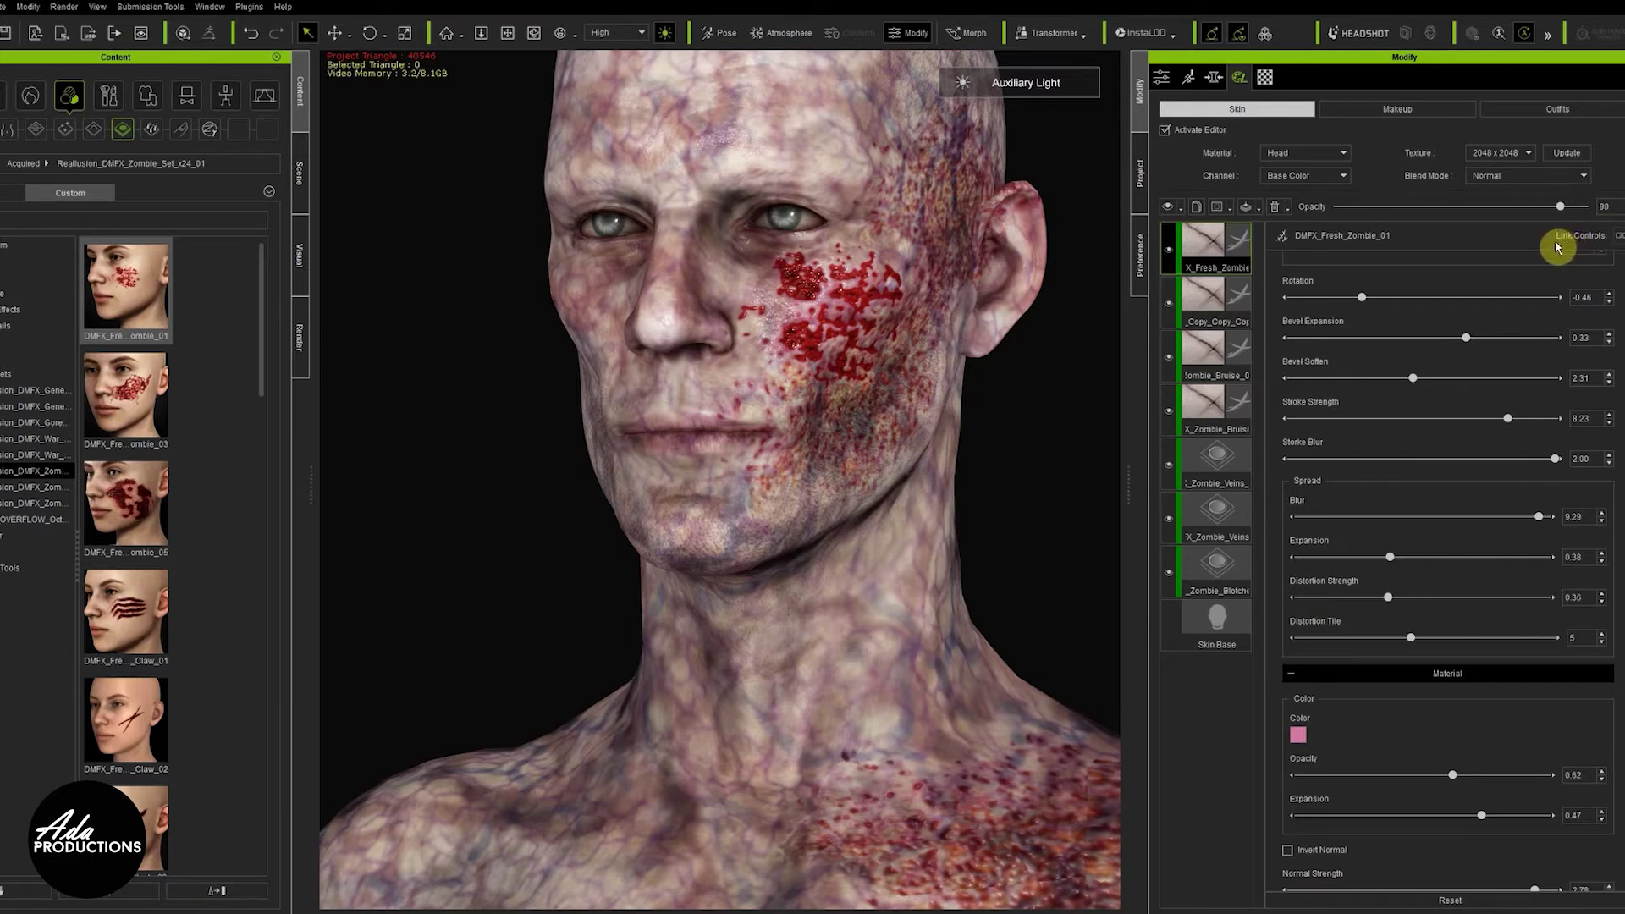
left_click(1566, 175)
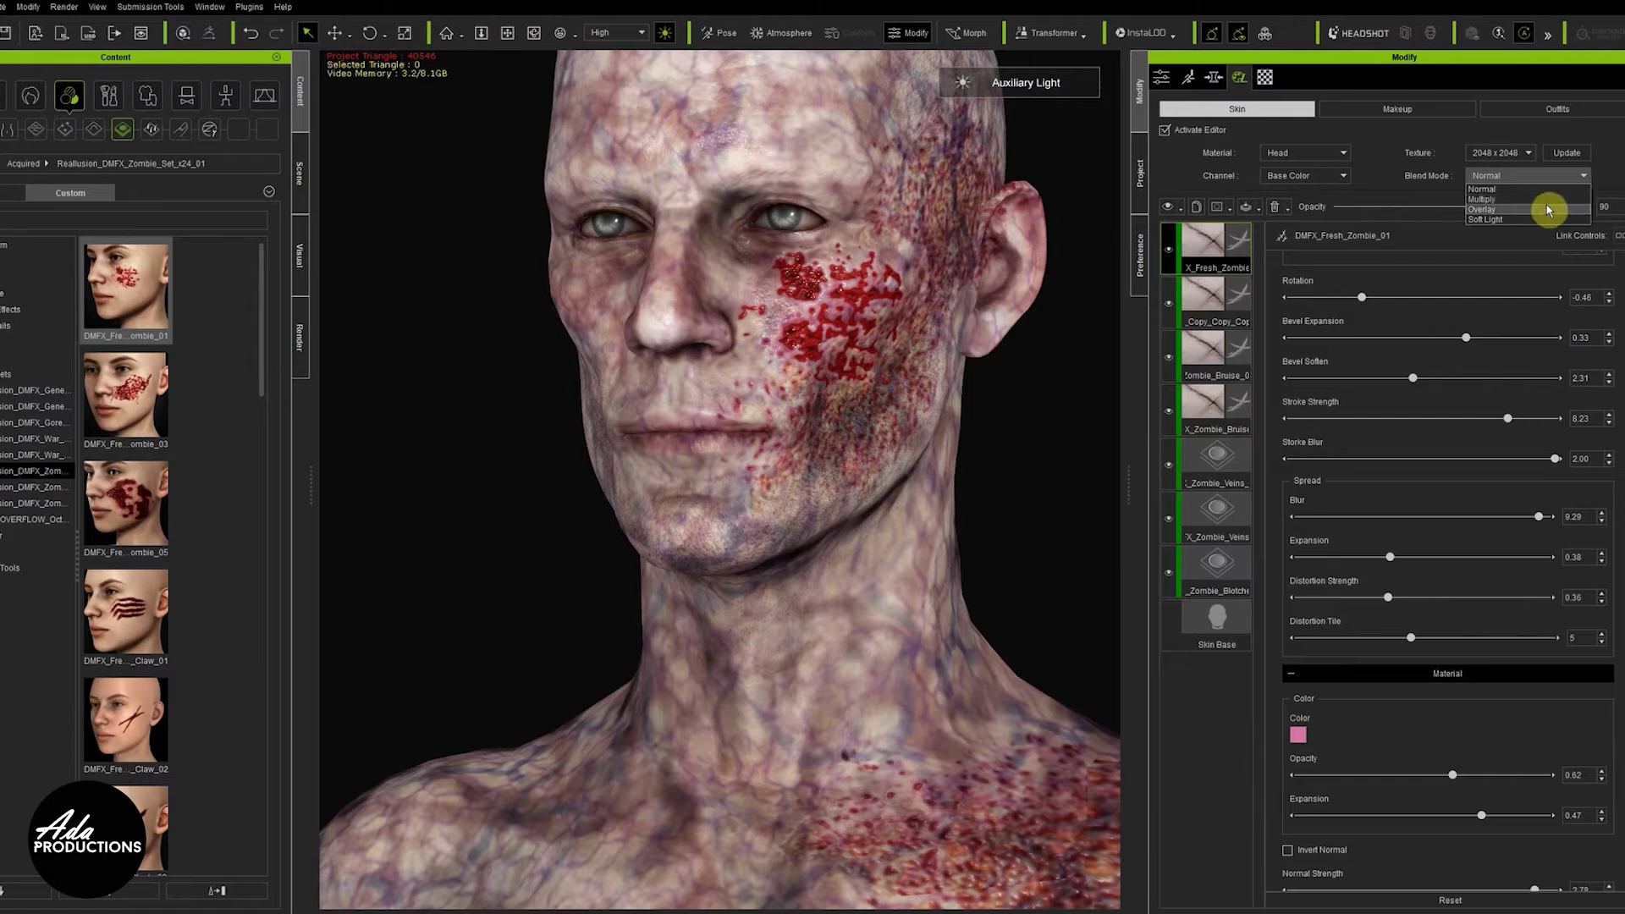
left_click(1481, 199)
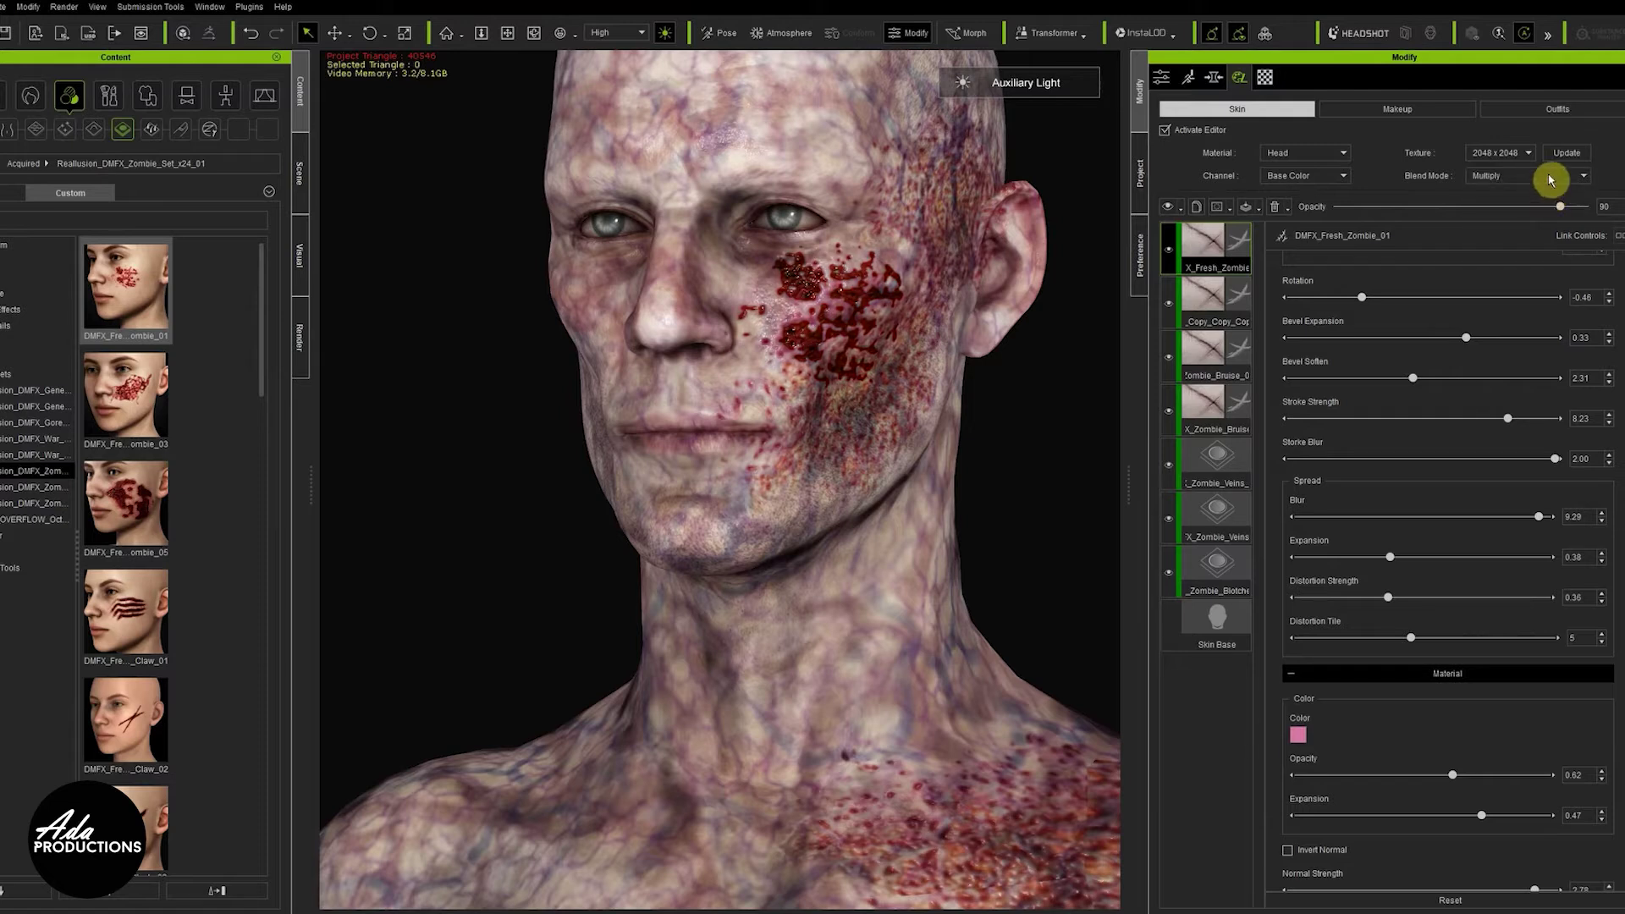
scroll(1550, 180, "down", 1)
scroll(1551, 180, "down", 1)
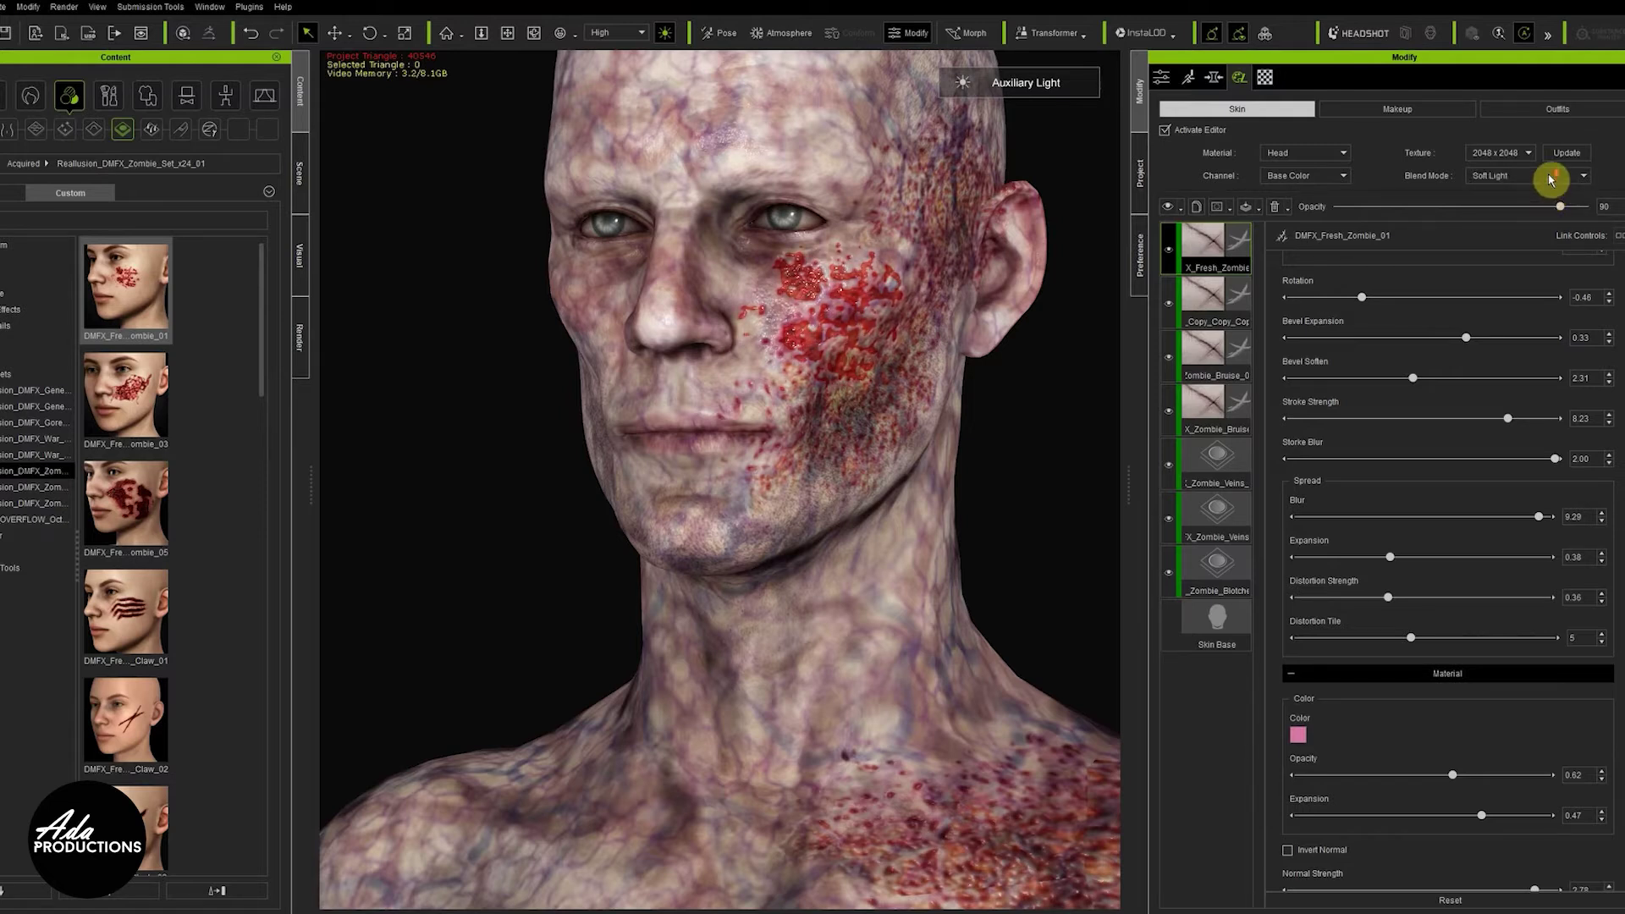
scroll(1551, 179, "up", 2)
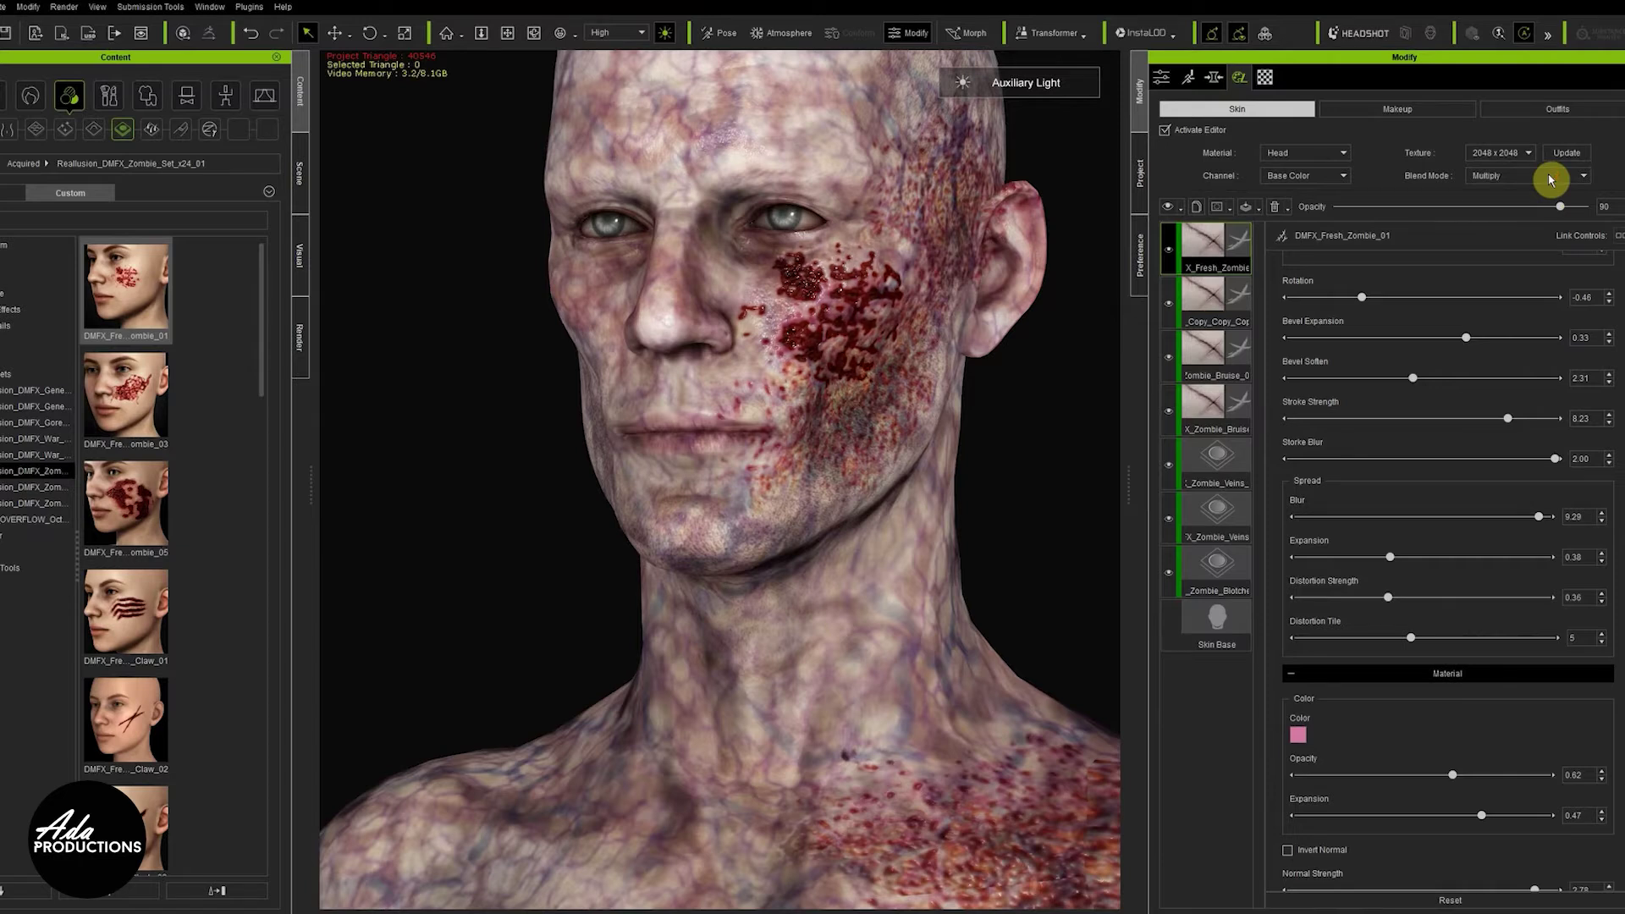
Lower the fresh wound layer's overall opacity to 84
scroll(973, 428, "down", 2)
scroll(919, 500, "down", 1)
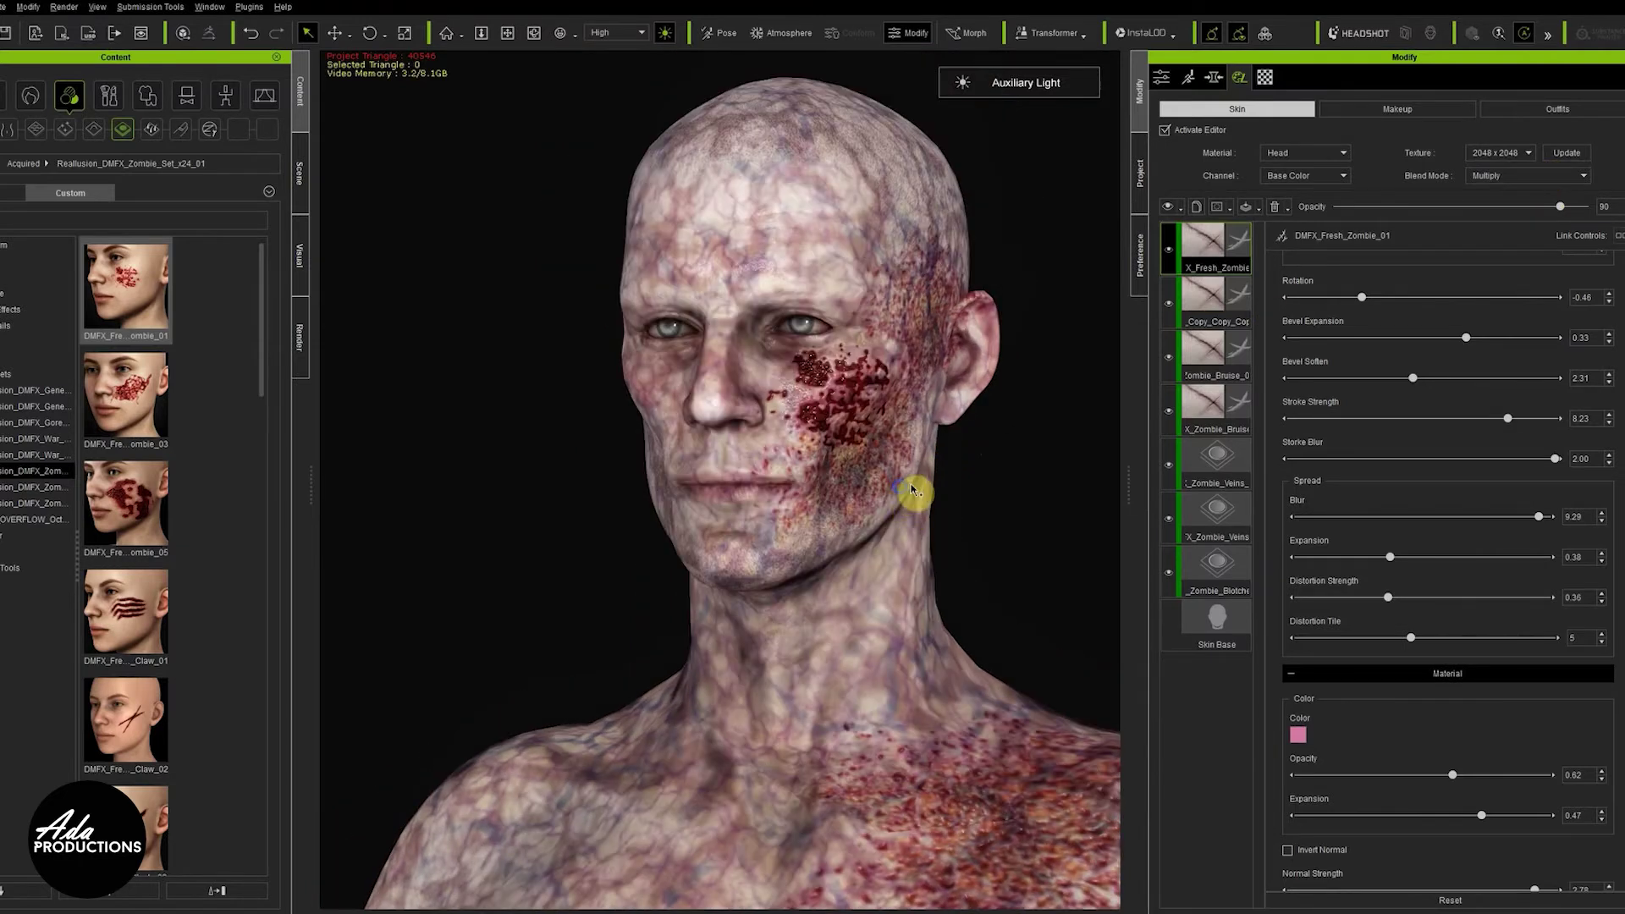
scroll(914, 489, "up", 4)
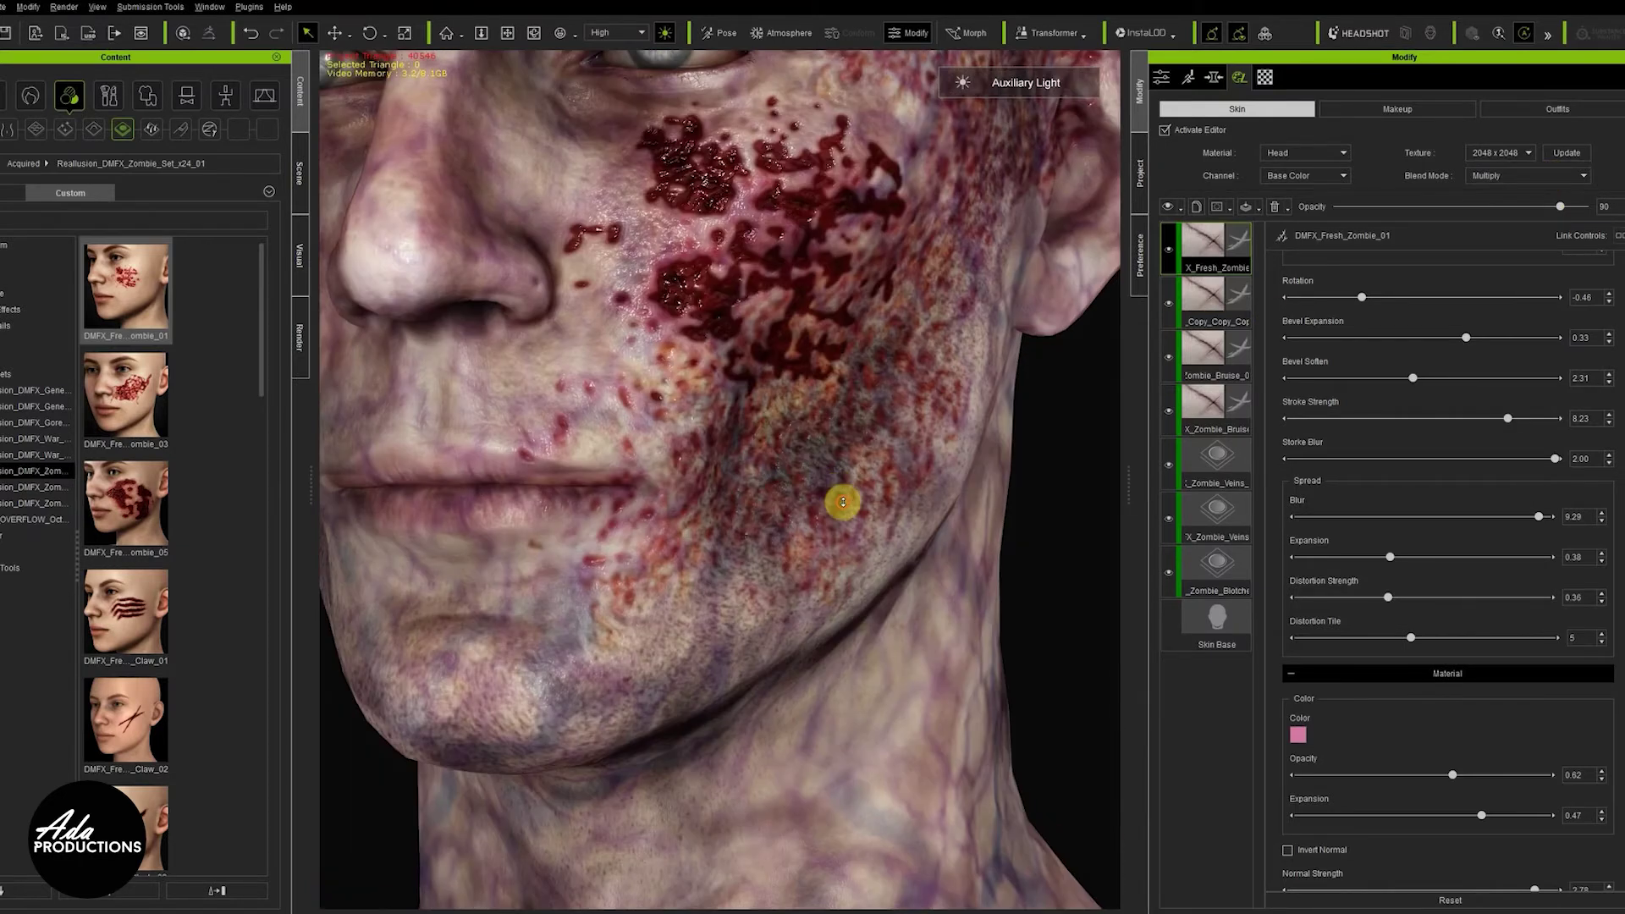
scroll(843, 502, "down", 1)
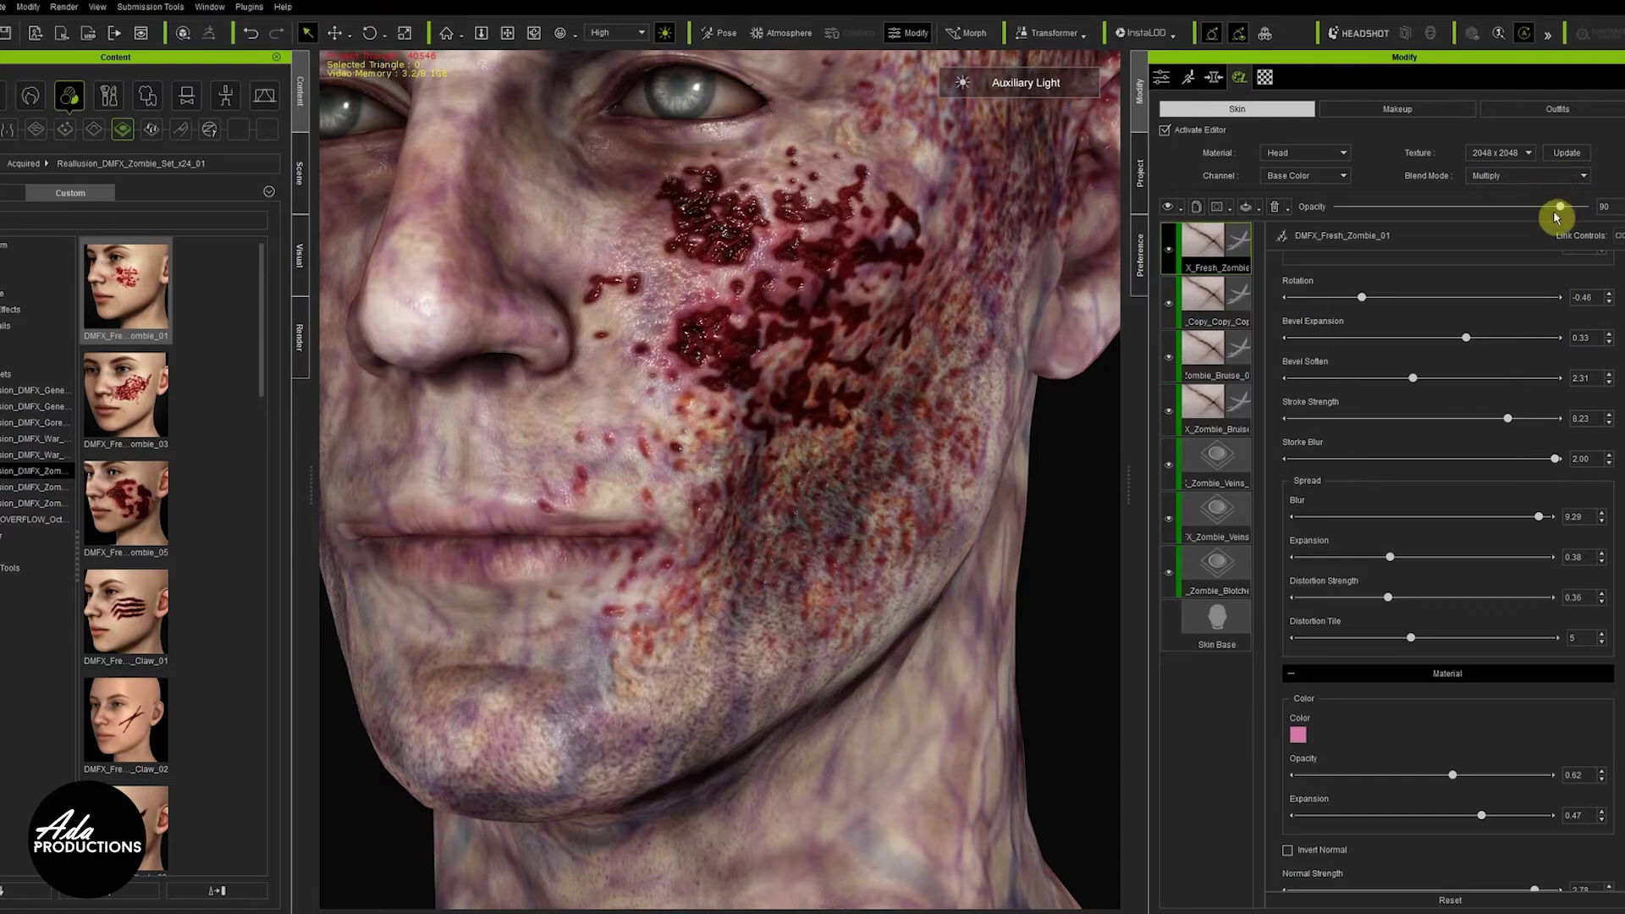
mouse_move(1561, 211)
left_mouse_down()
mouse_move(1527, 222)
mouse_move(1545, 222)
left_mouse_up()
scroll(968, 410, "down", 2)
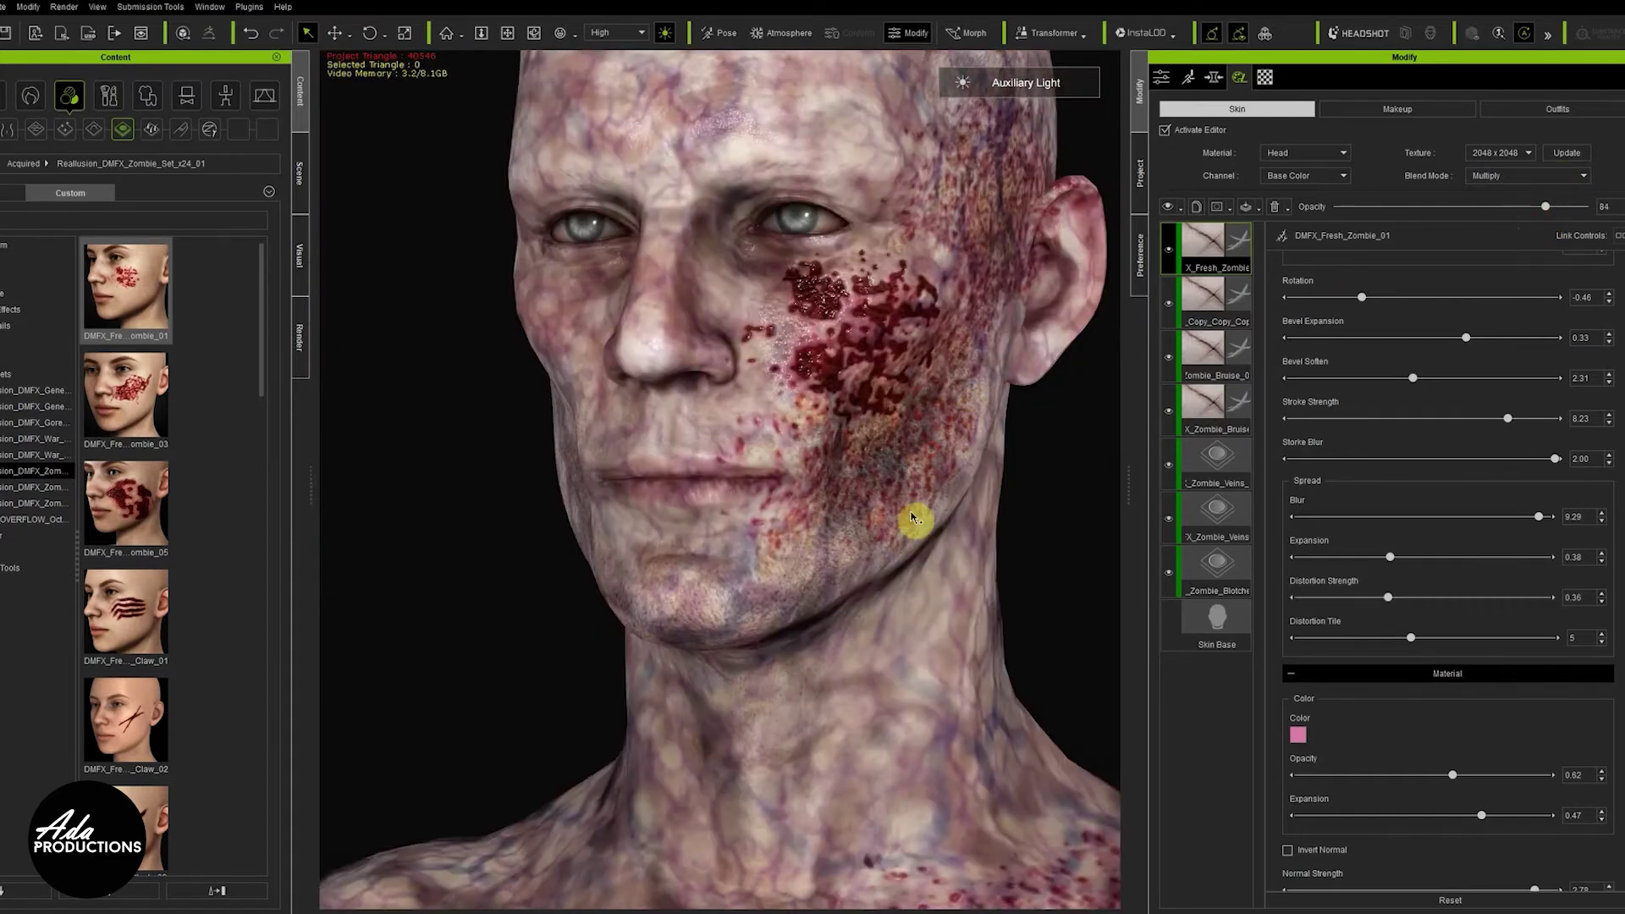
Duplicate the fresh wound layer and move the copy to the opposite cheek with an X offset of -0.12
right_click(1215, 269)
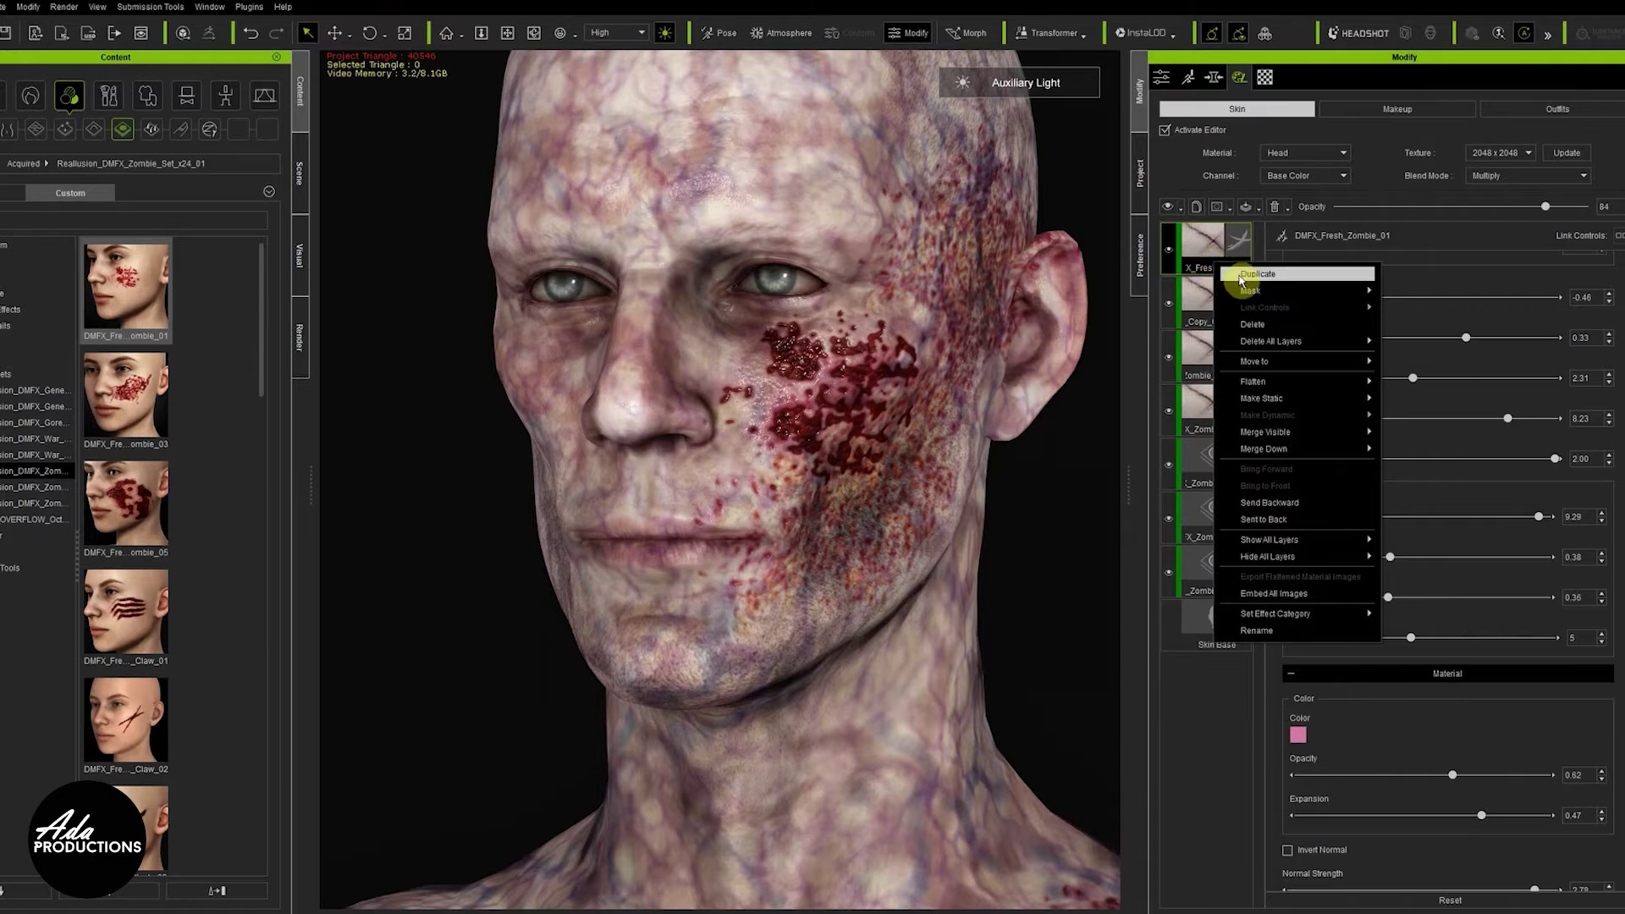
left_click(1251, 274)
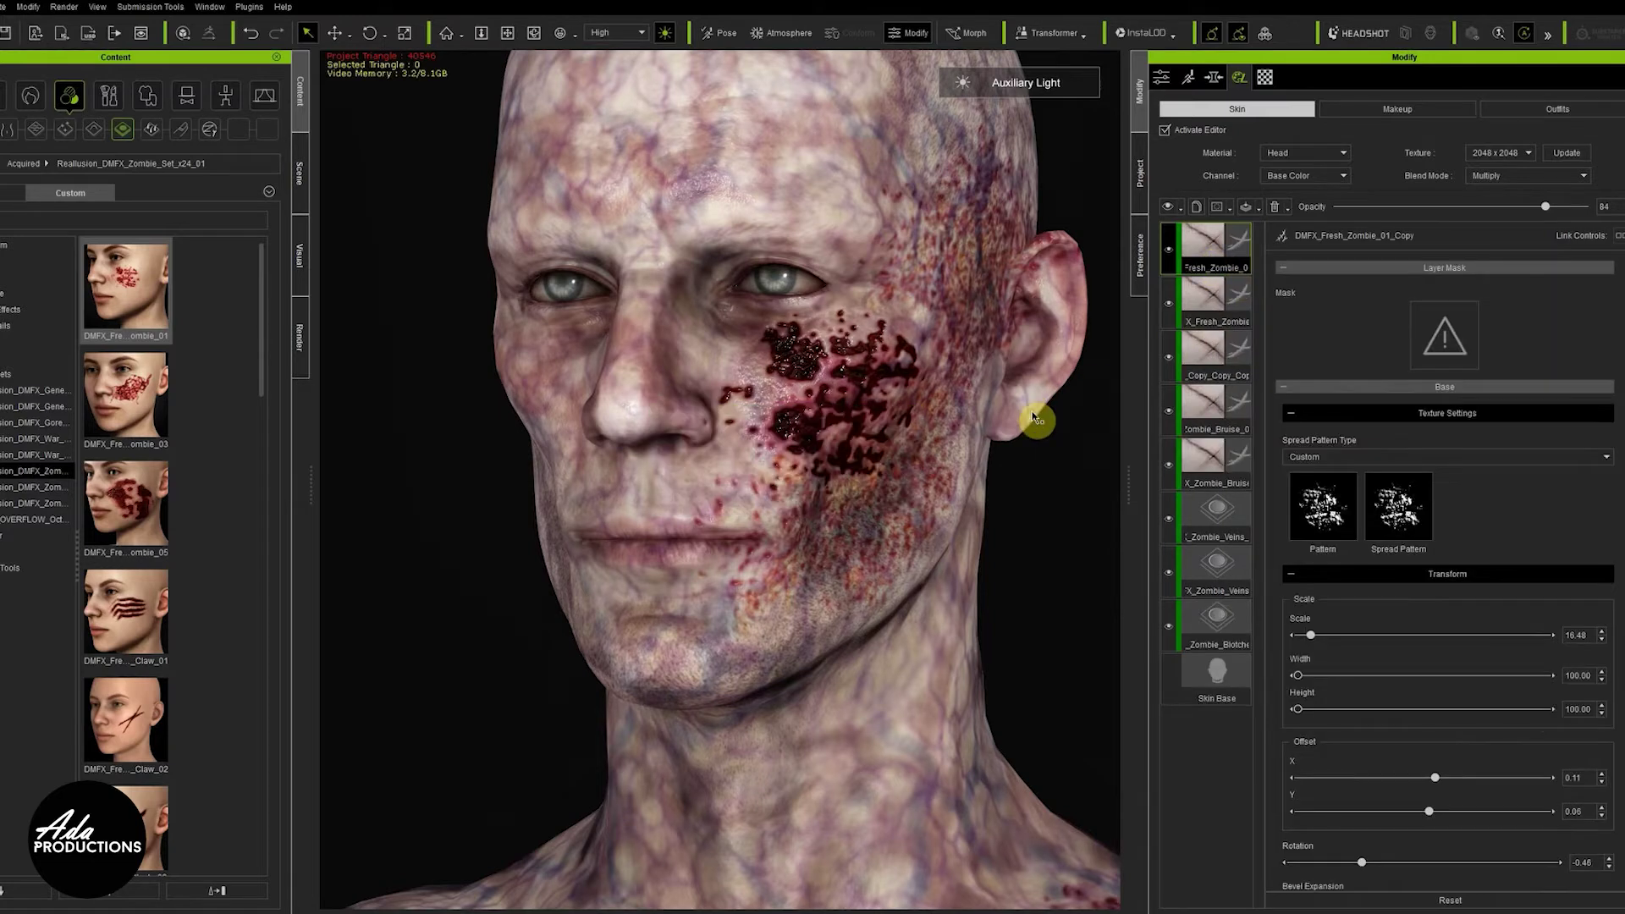
scroll(1334, 488, "down", 3)
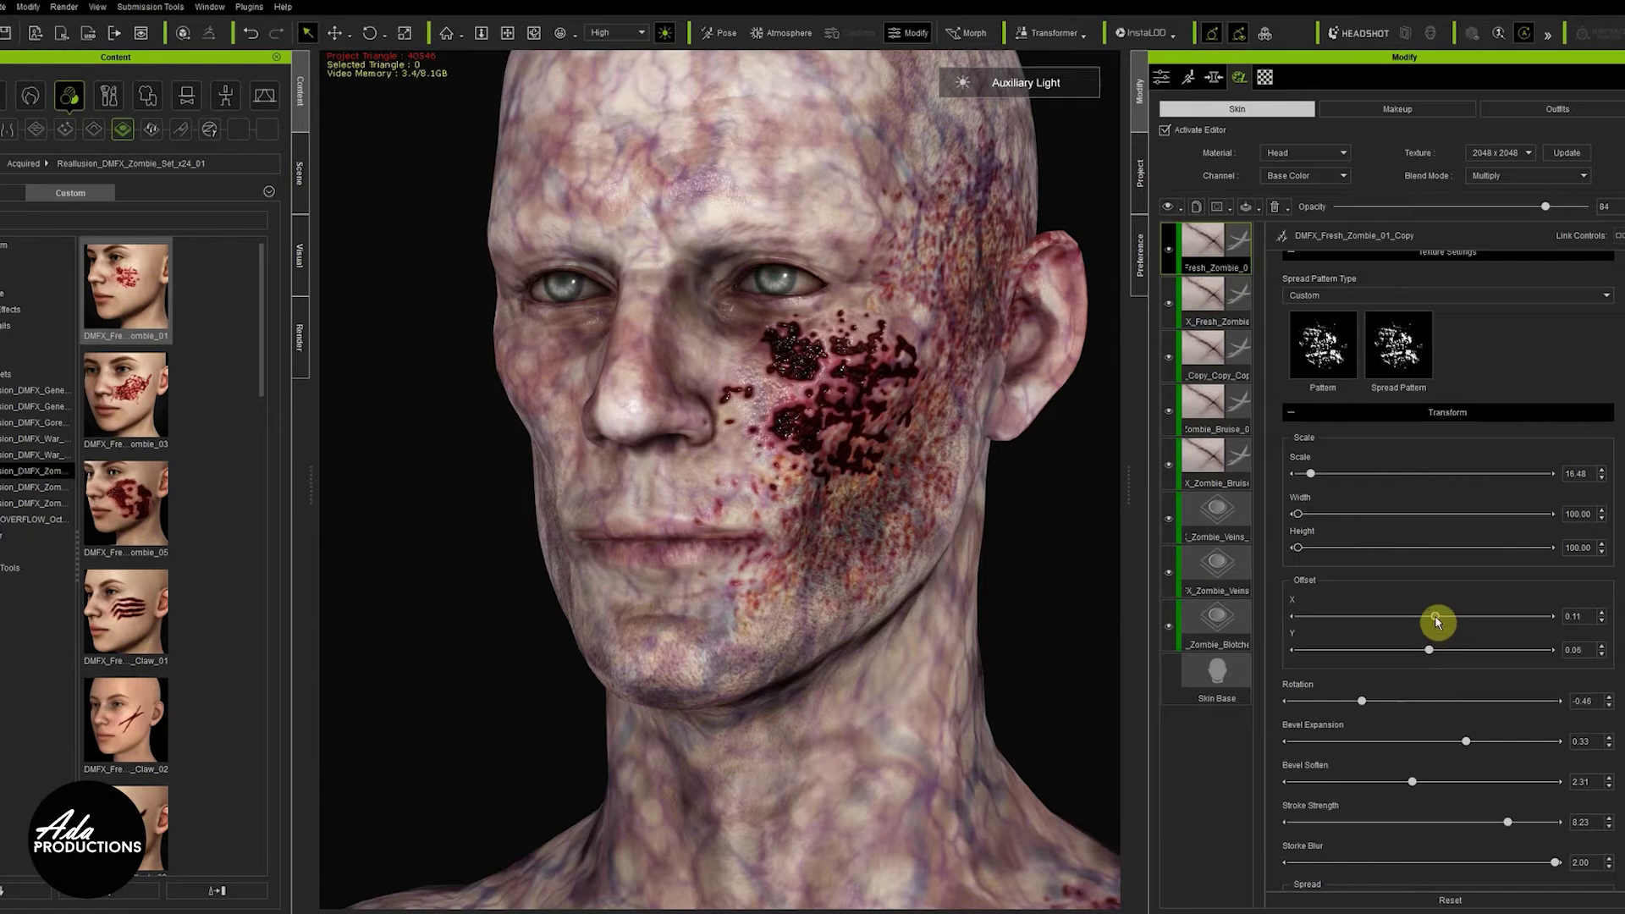
left_click_drag(1436, 621, 1407, 623)
scroll(901, 491, "down", 4)
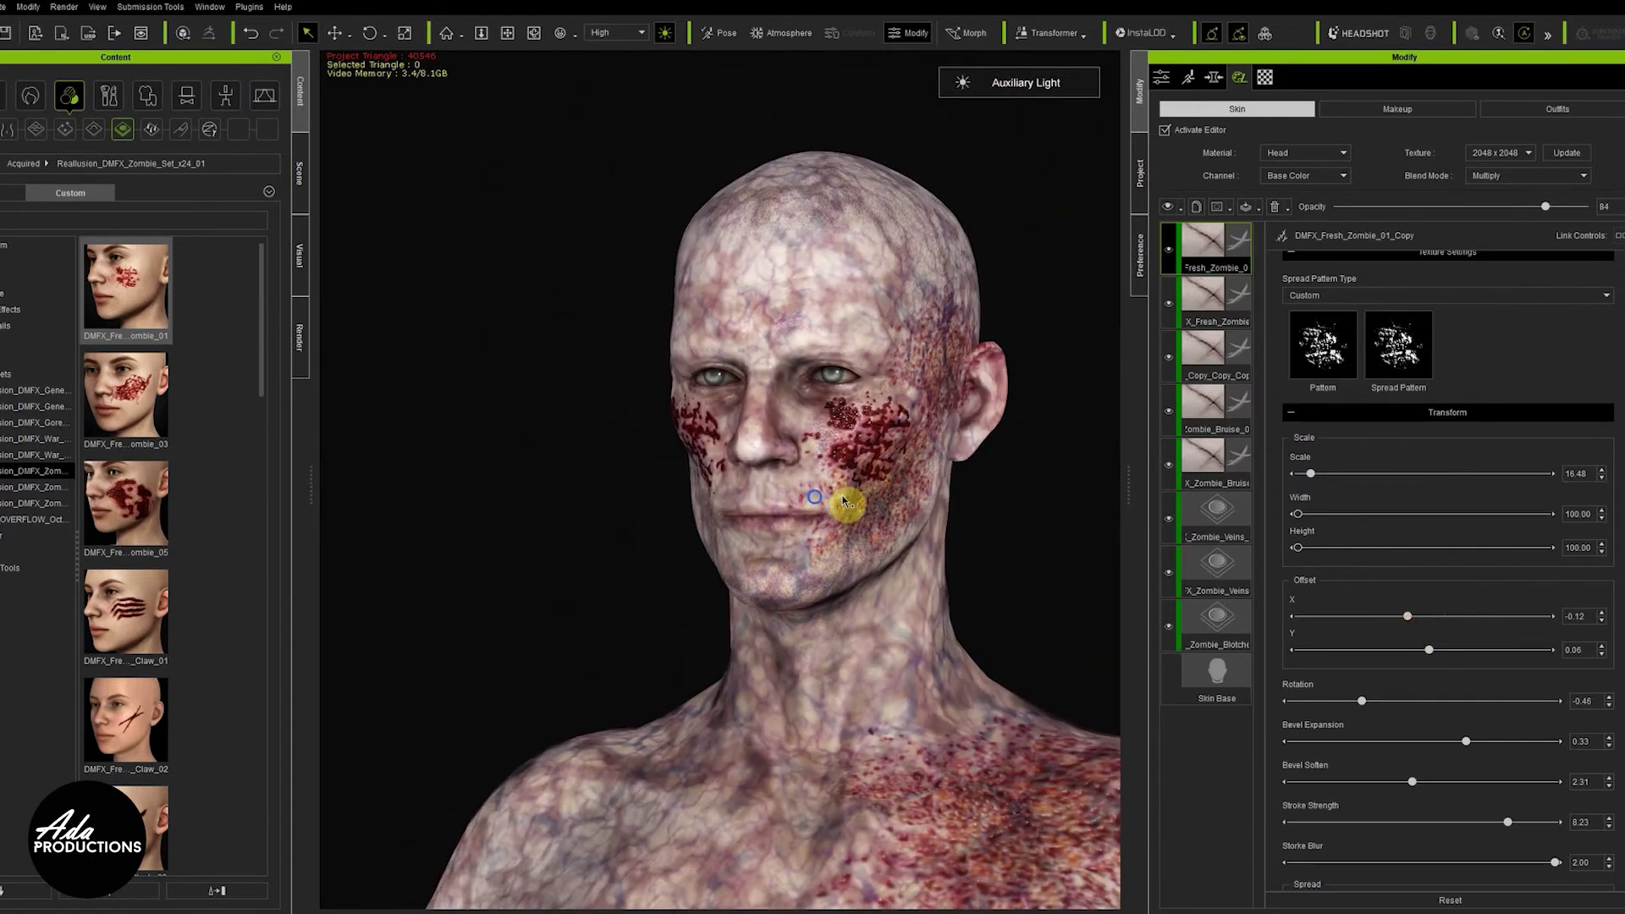
Rotate the duplicated wound on the opposite cheek to -0.21 and check it from the front and side
right_click_drag(846, 507, 1157, 449)
middle_click_drag(876, 546, 972, 455)
scroll(973, 455, "up", 3)
right_click_drag(925, 508, 744, 657)
scroll(823, 639, "up", 2)
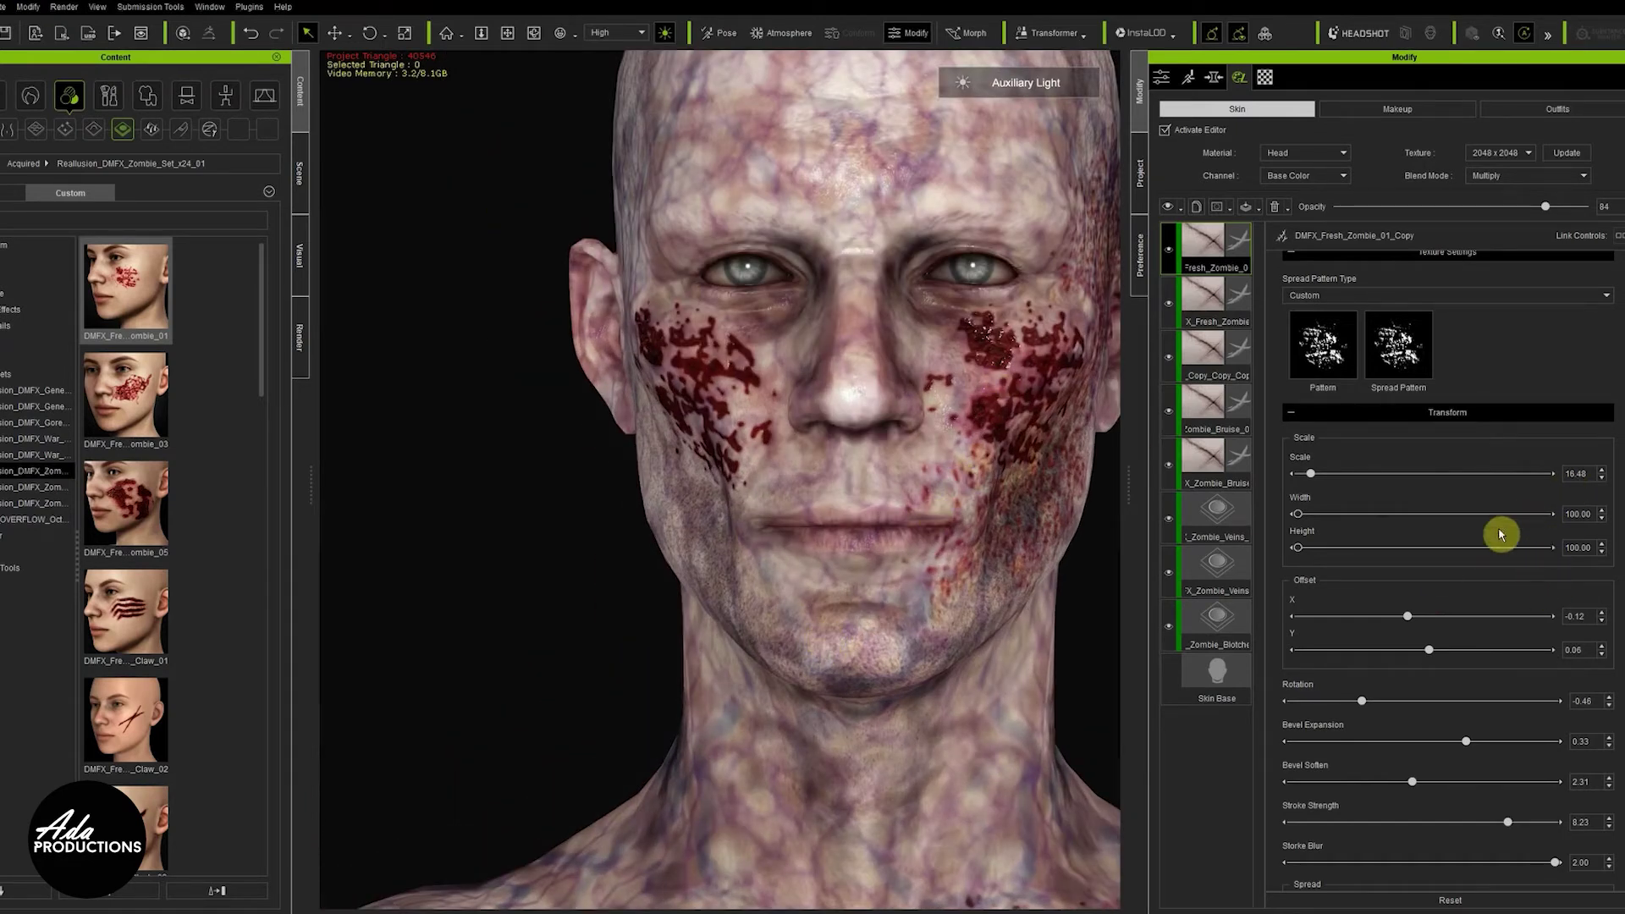
scroll(889, 533, "down", 3)
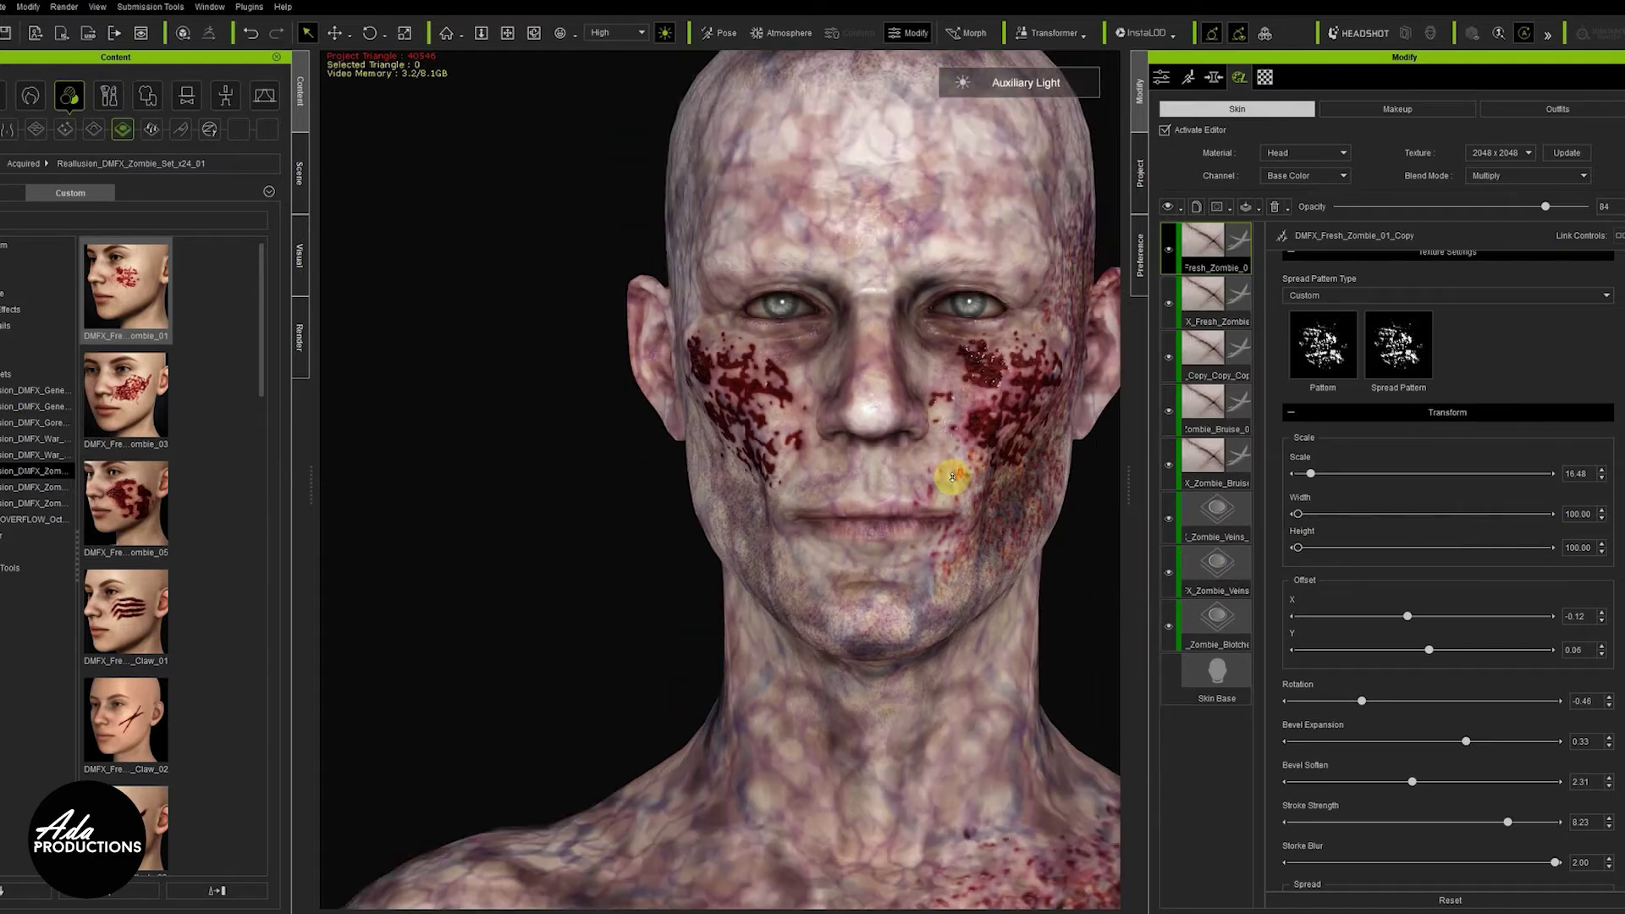
scroll(852, 480, "up", 2)
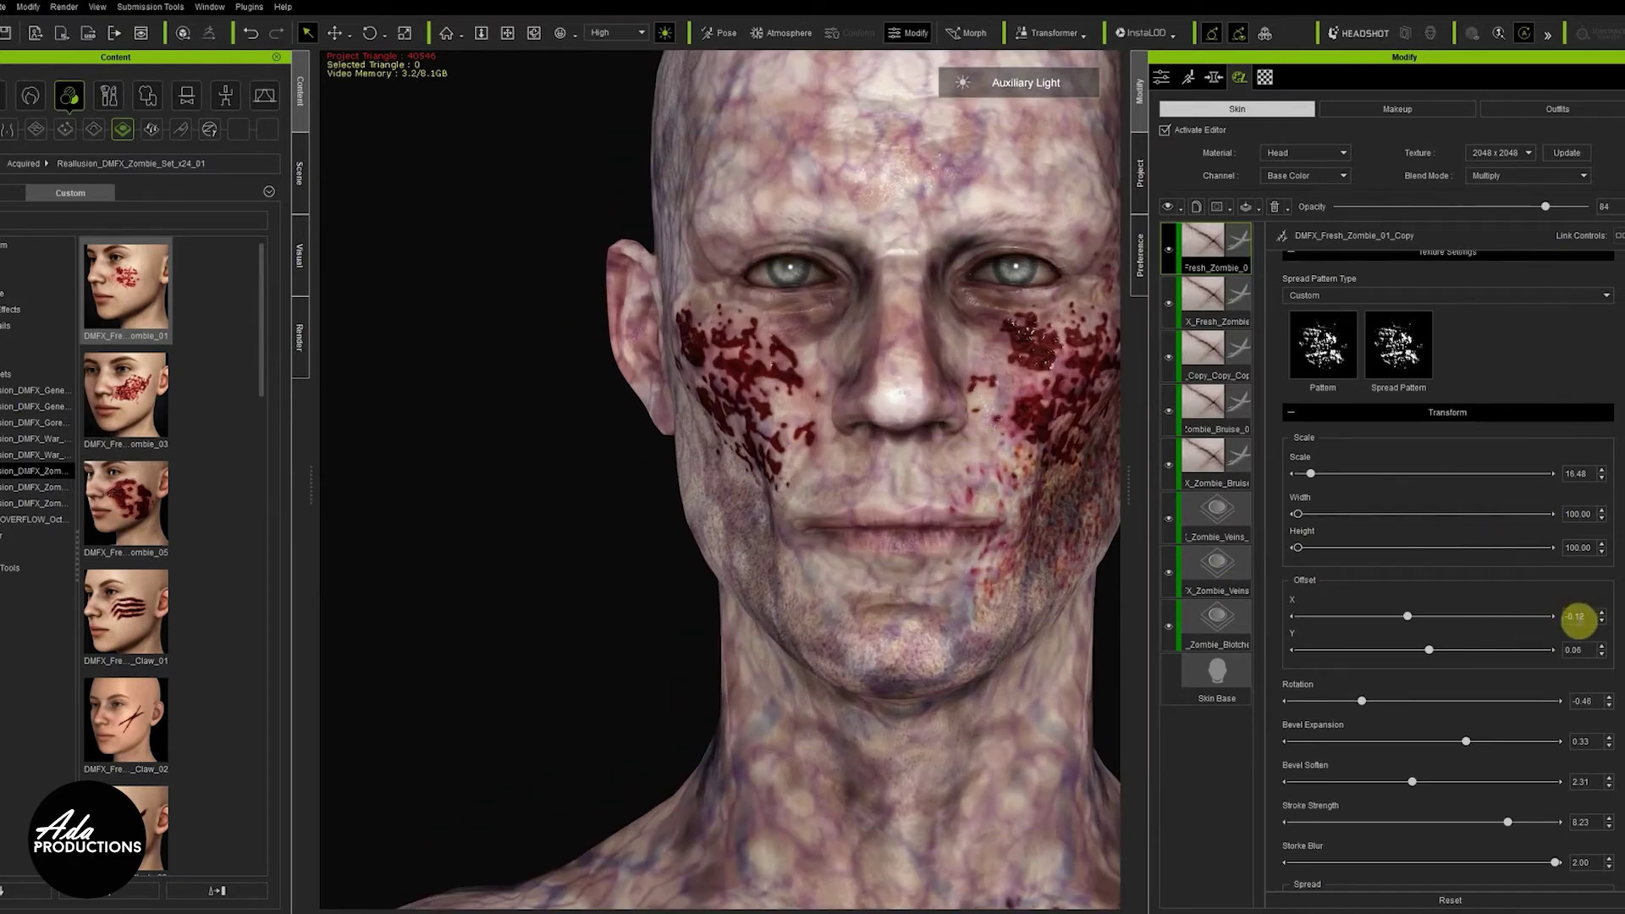
left_click_drag(1409, 615, 1406, 624)
scroll(1422, 651, "down", 2)
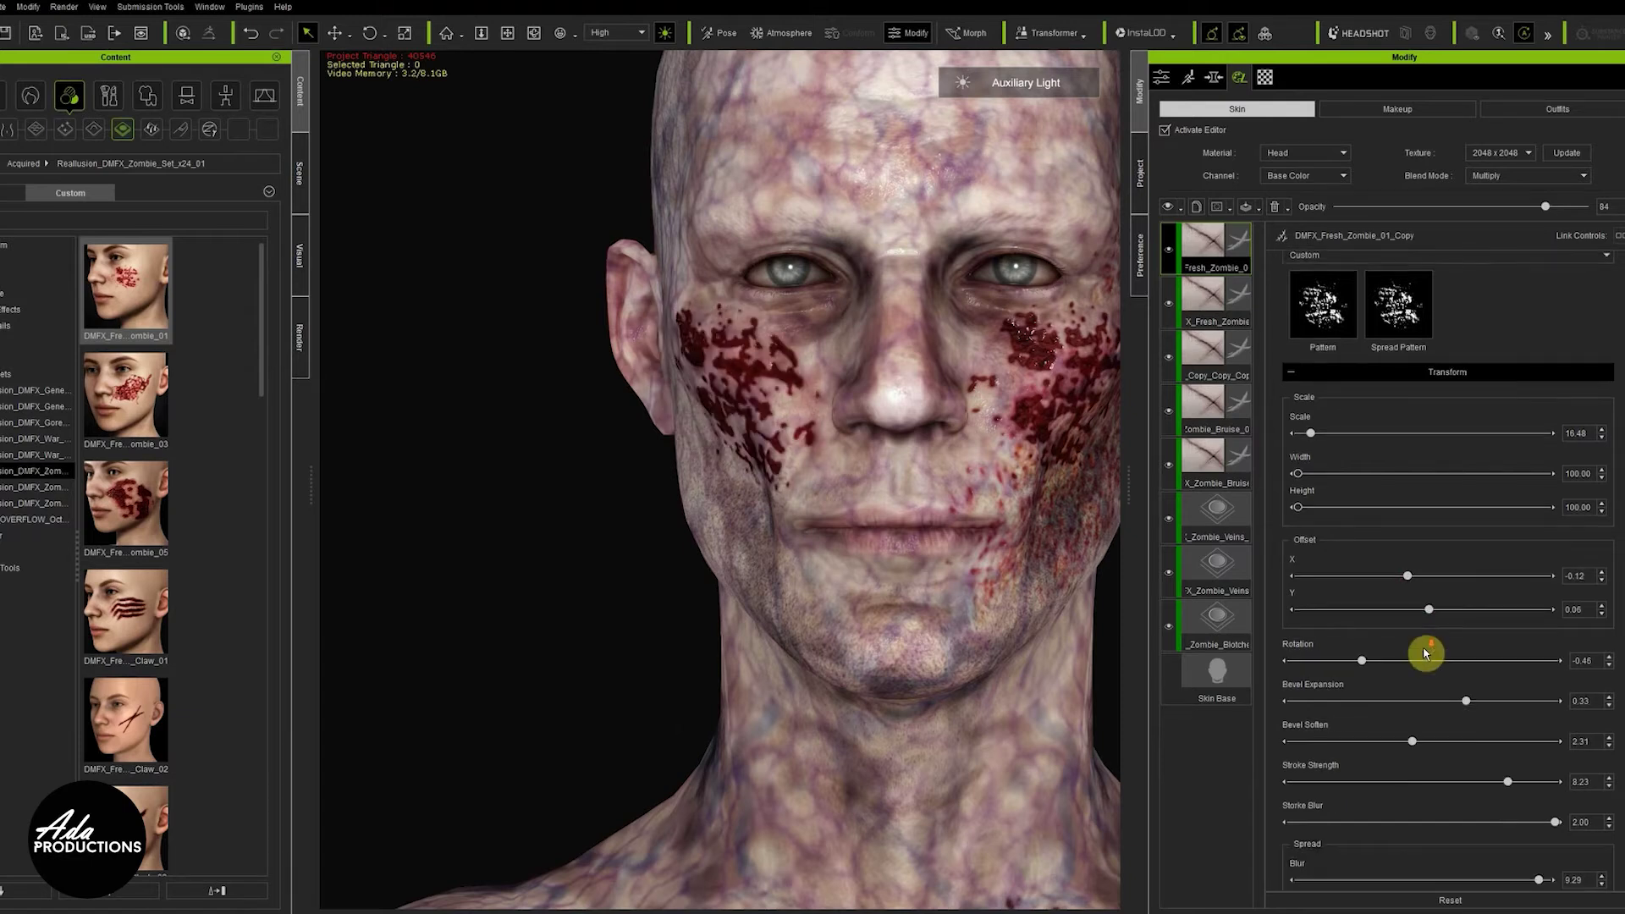
scroll(1425, 657, "up", 2)
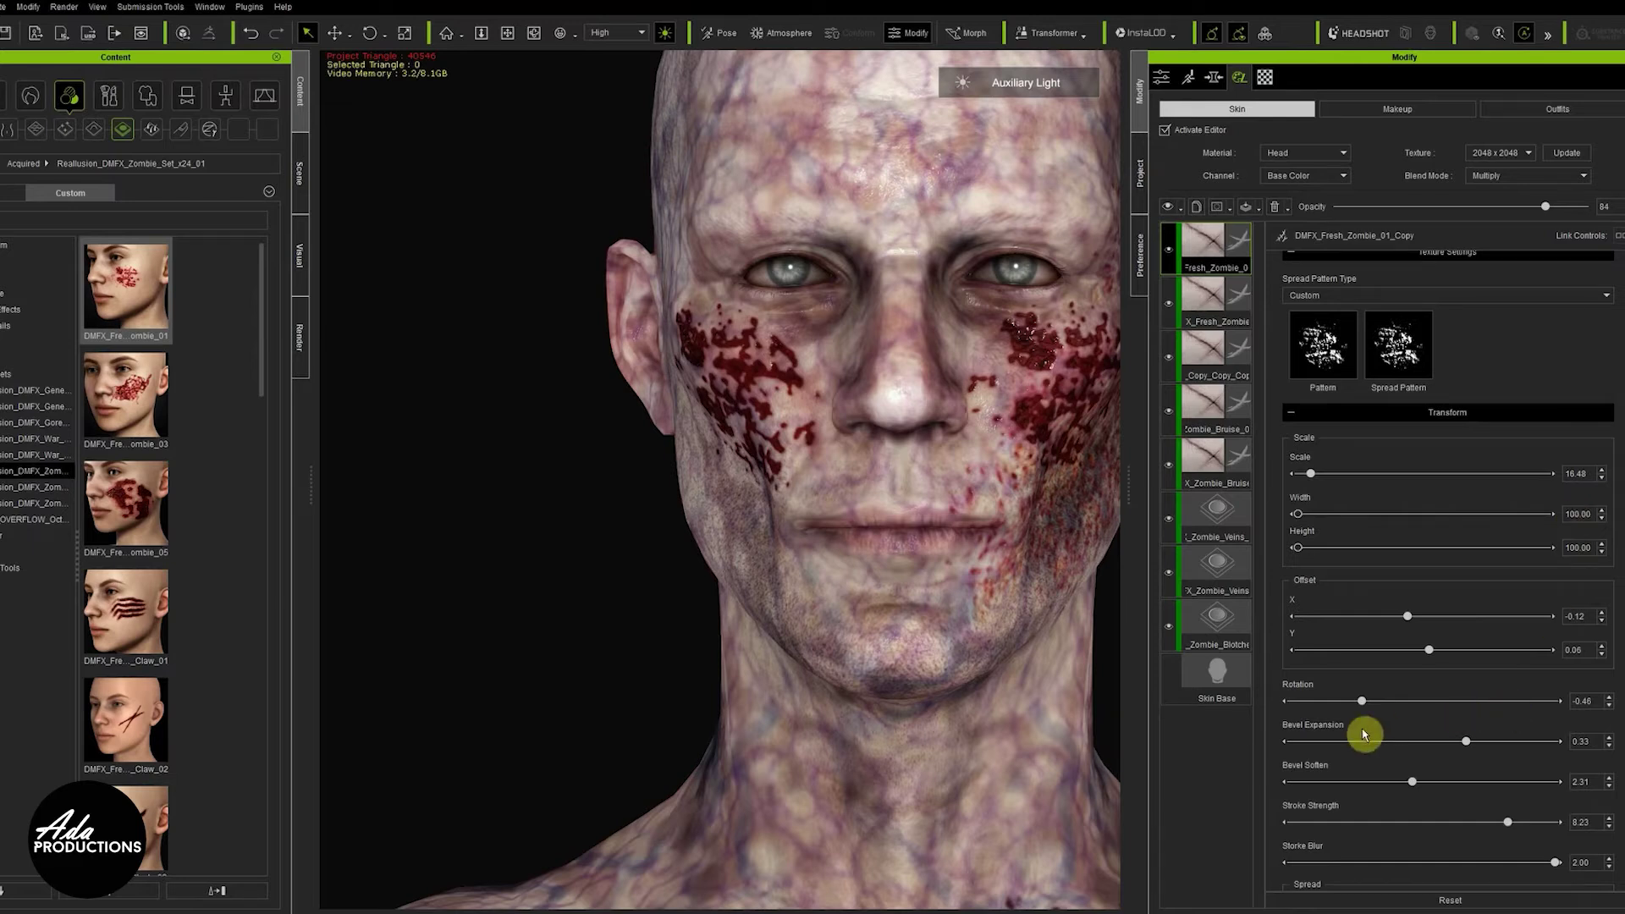
left_click_drag(1364, 702, 1398, 714)
scroll(1414, 740, "down", 1)
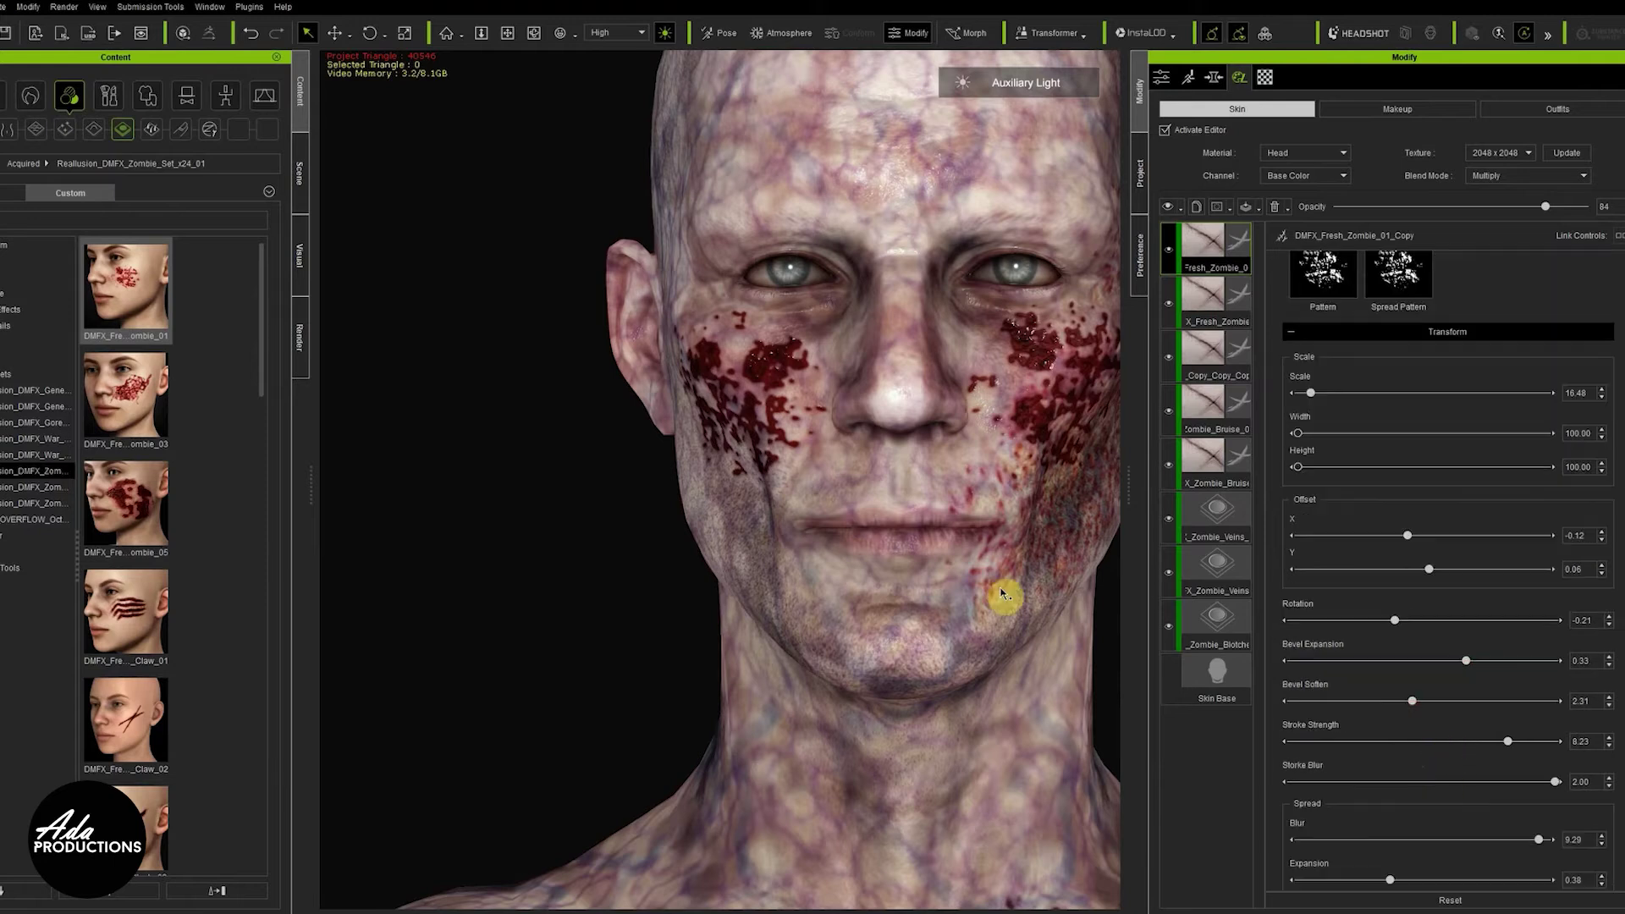
right_click_drag(863, 567, 855, 611)
scroll(1503, 662, "down", 5)
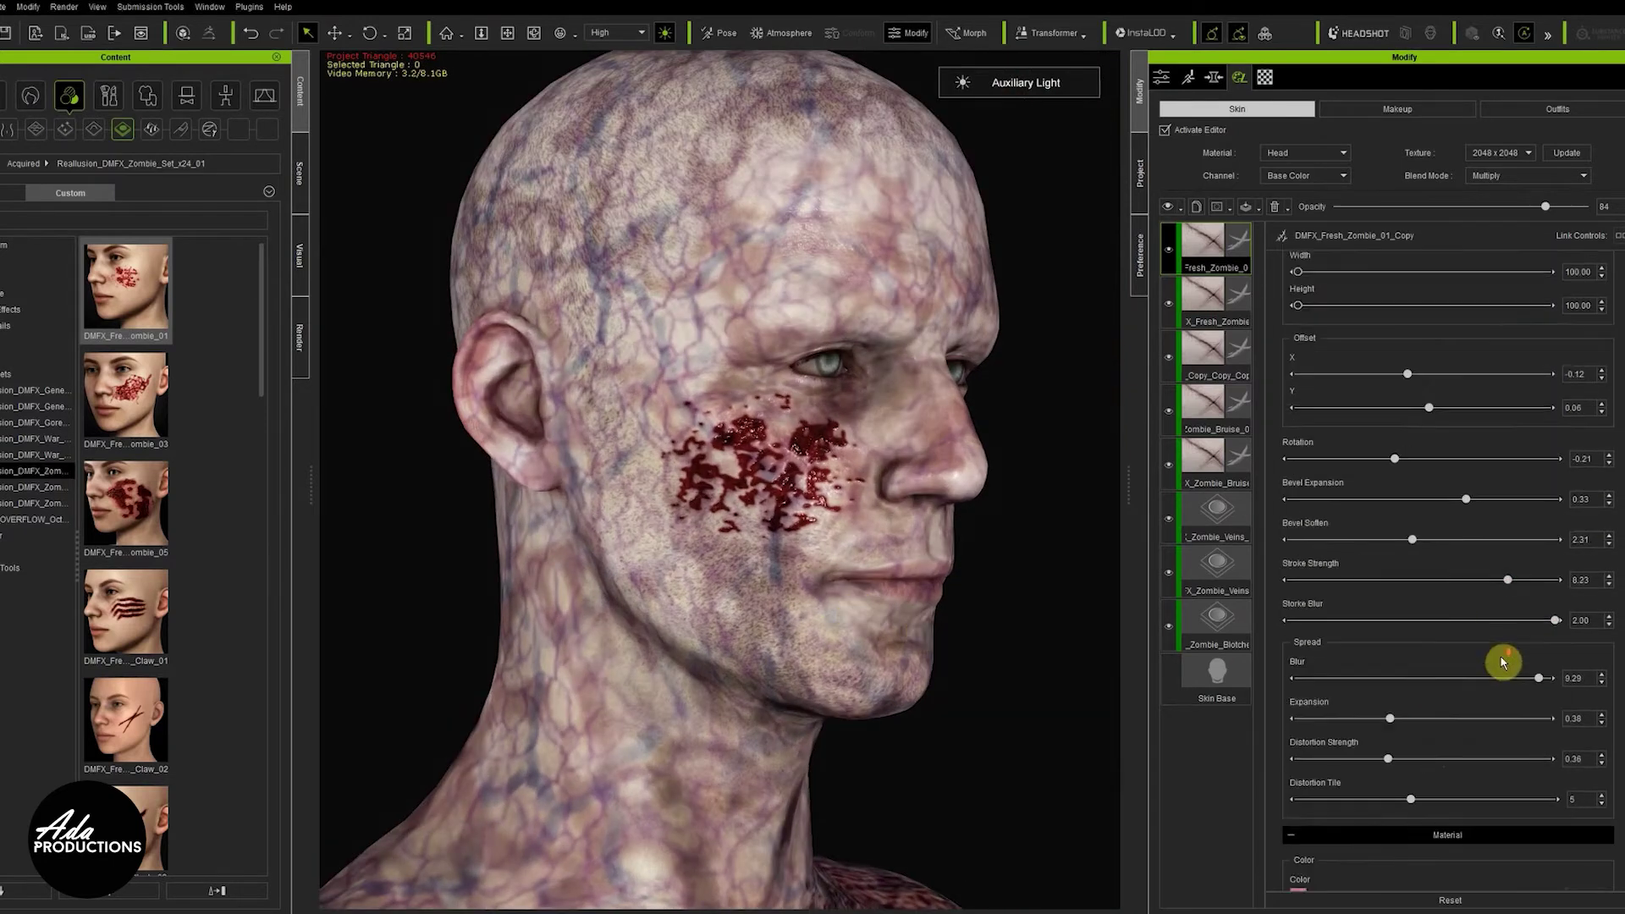
Set the copied cheek wound's rotation to -0.03 and its bevel expansion to 0.40
scroll(1346, 718, "down", 5)
scroll(1354, 718, "up", 5)
scroll(1358, 717, "up", 8)
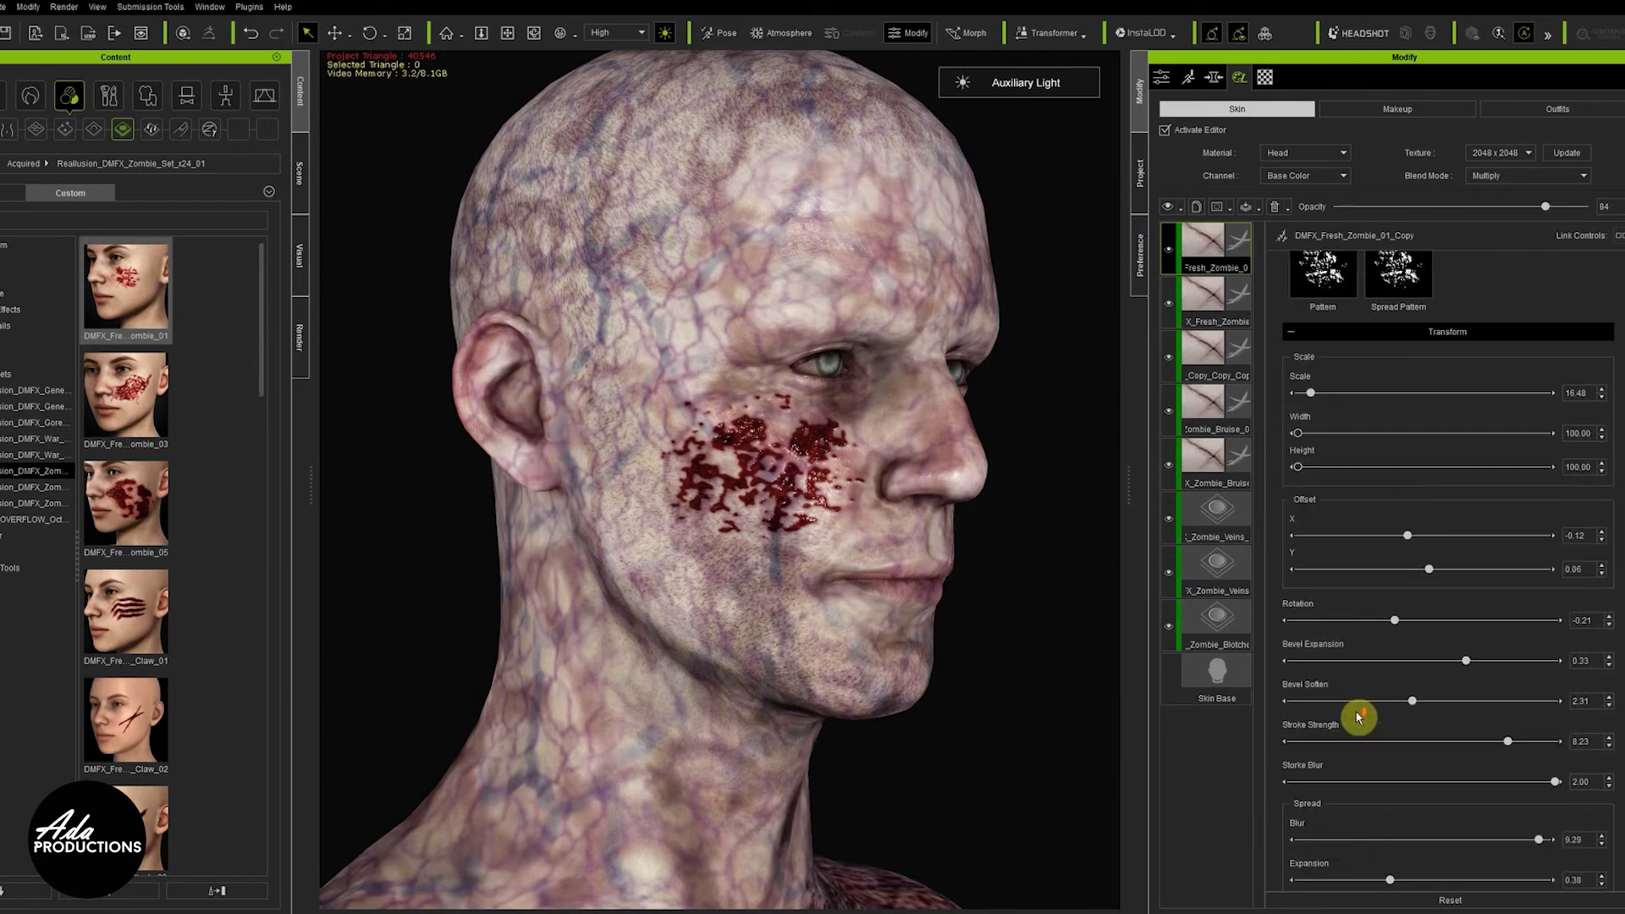
scroll(1358, 717, "down", 3)
left_click_drag(1397, 622, 1475, 666)
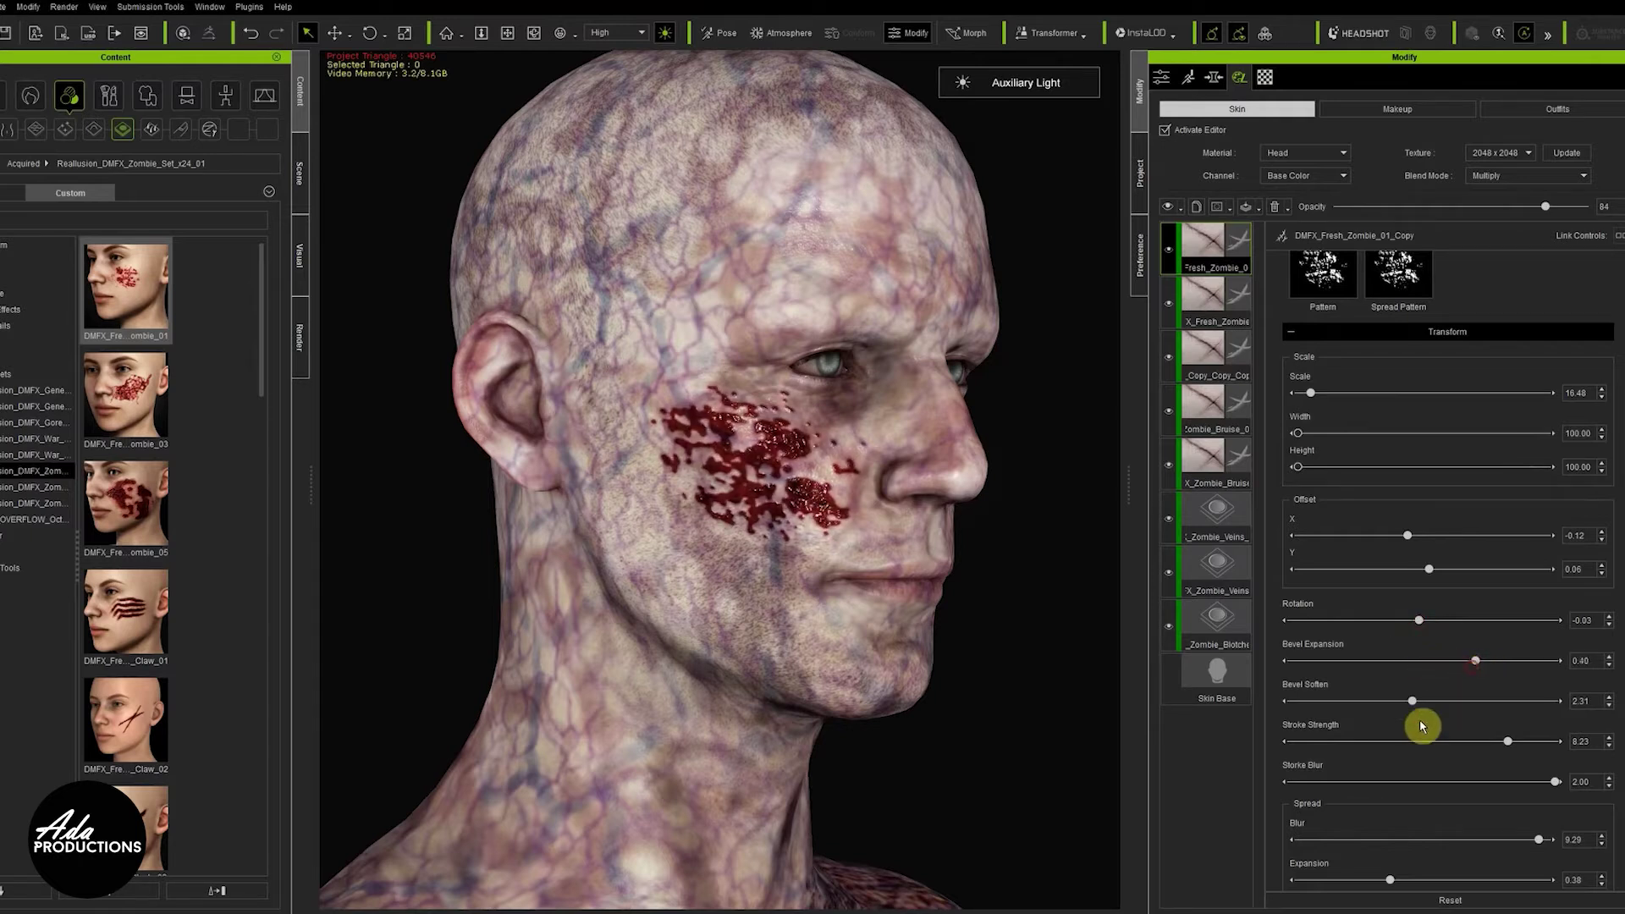
Invert the normal of the copied wound's base material and compare the effect up close on the cheek
scroll(1420, 727, "down", 14)
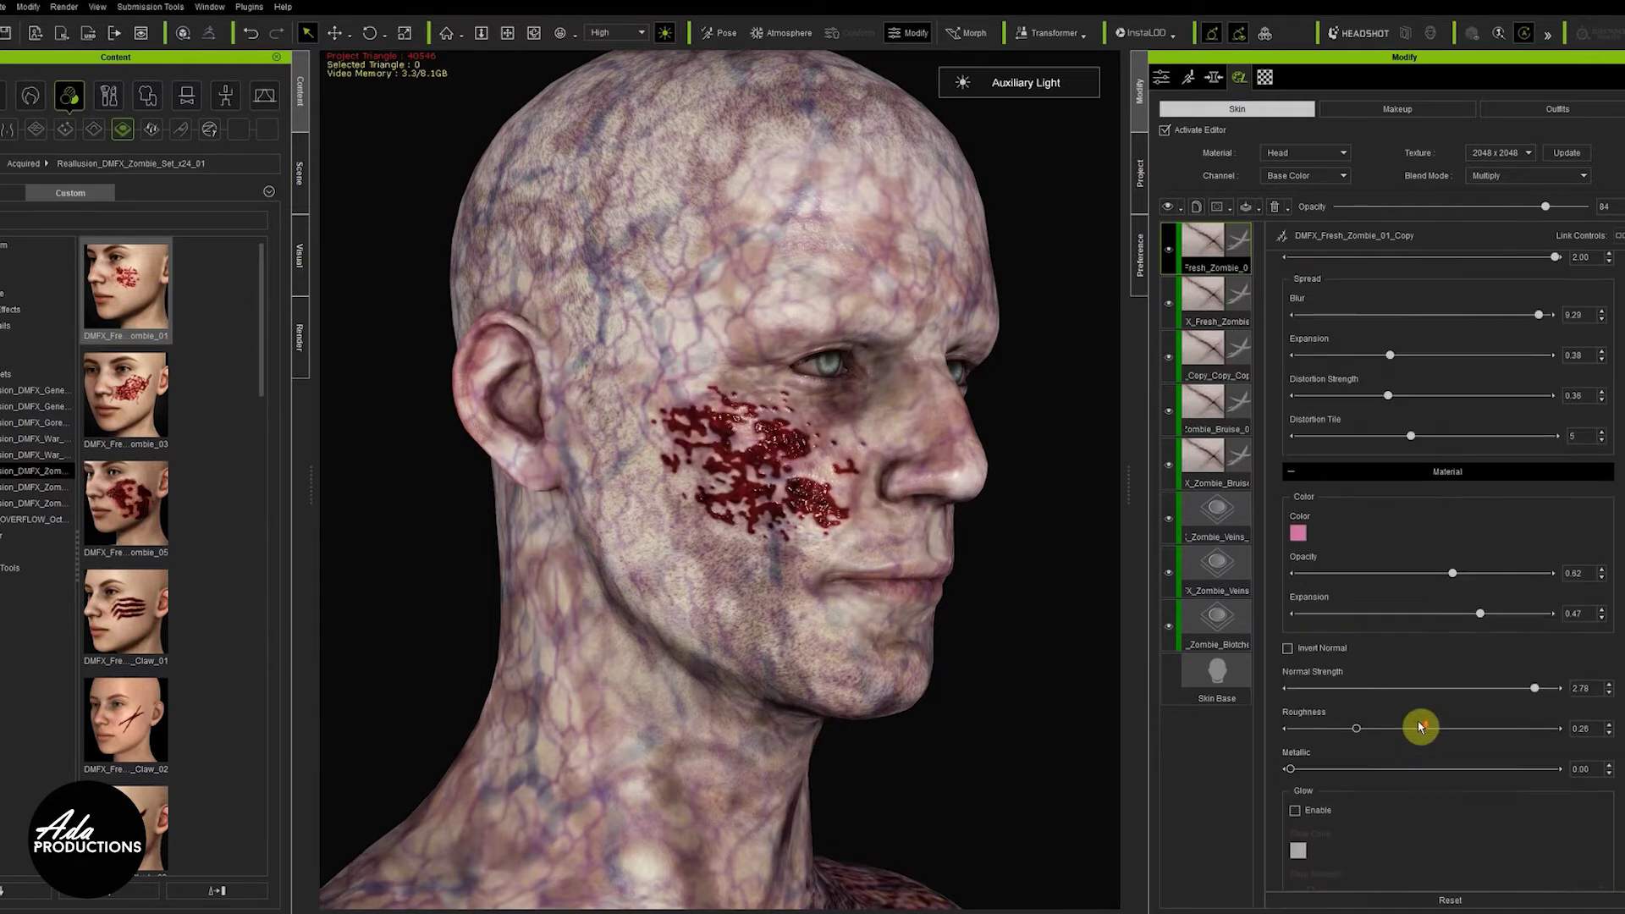
left_click(1288, 610)
left_click(1287, 611)
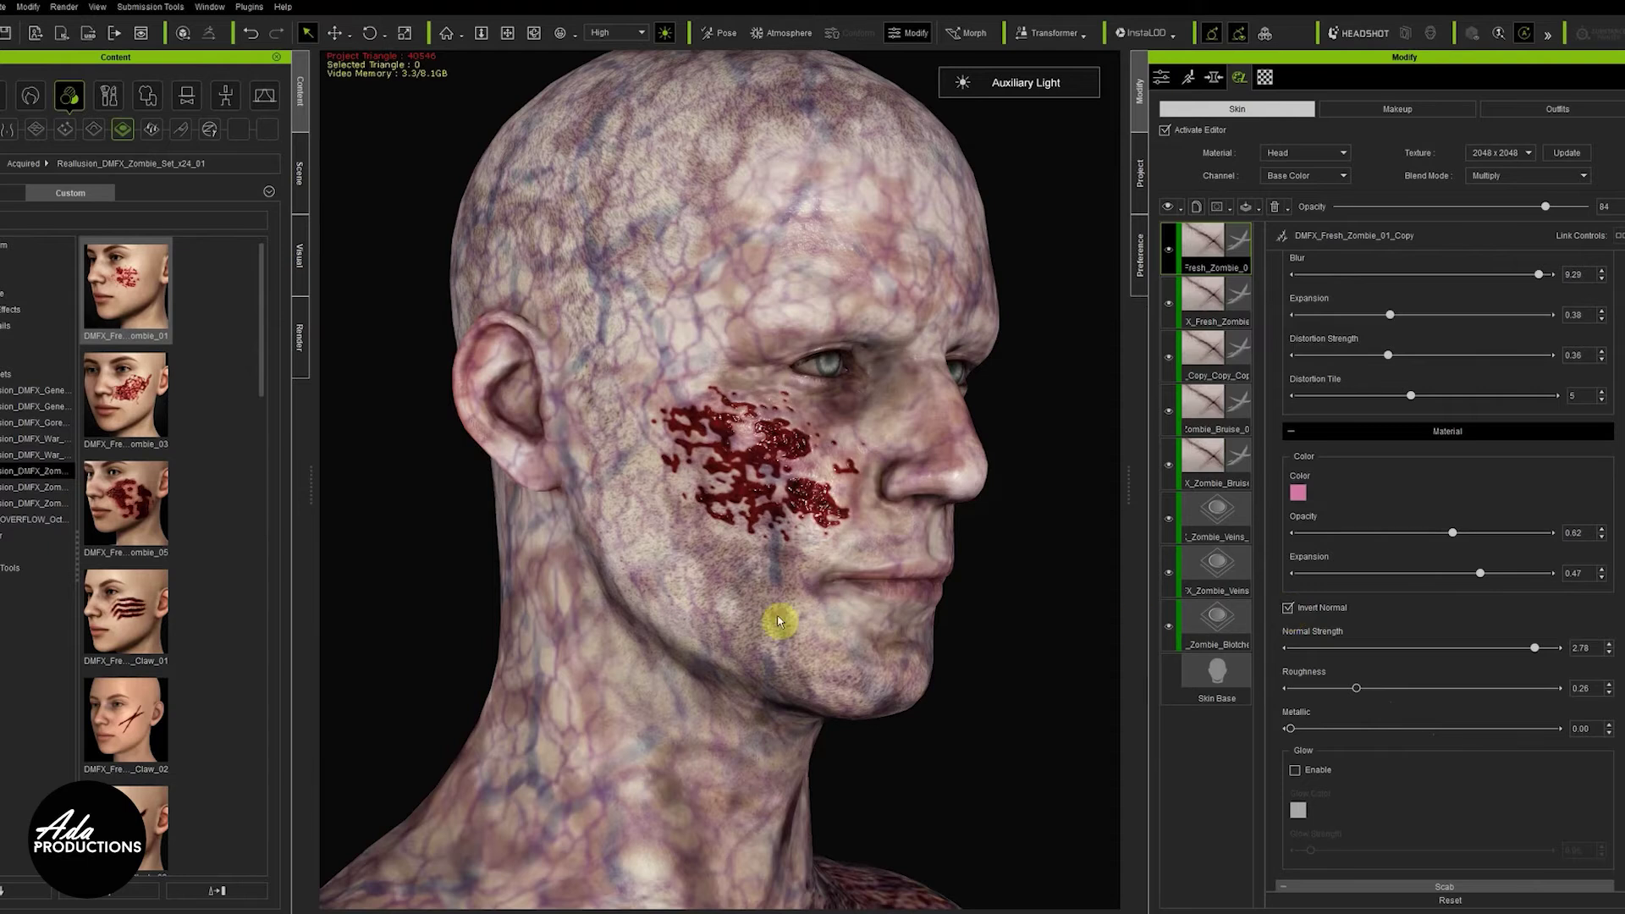
scroll(665, 611, "up", 5)
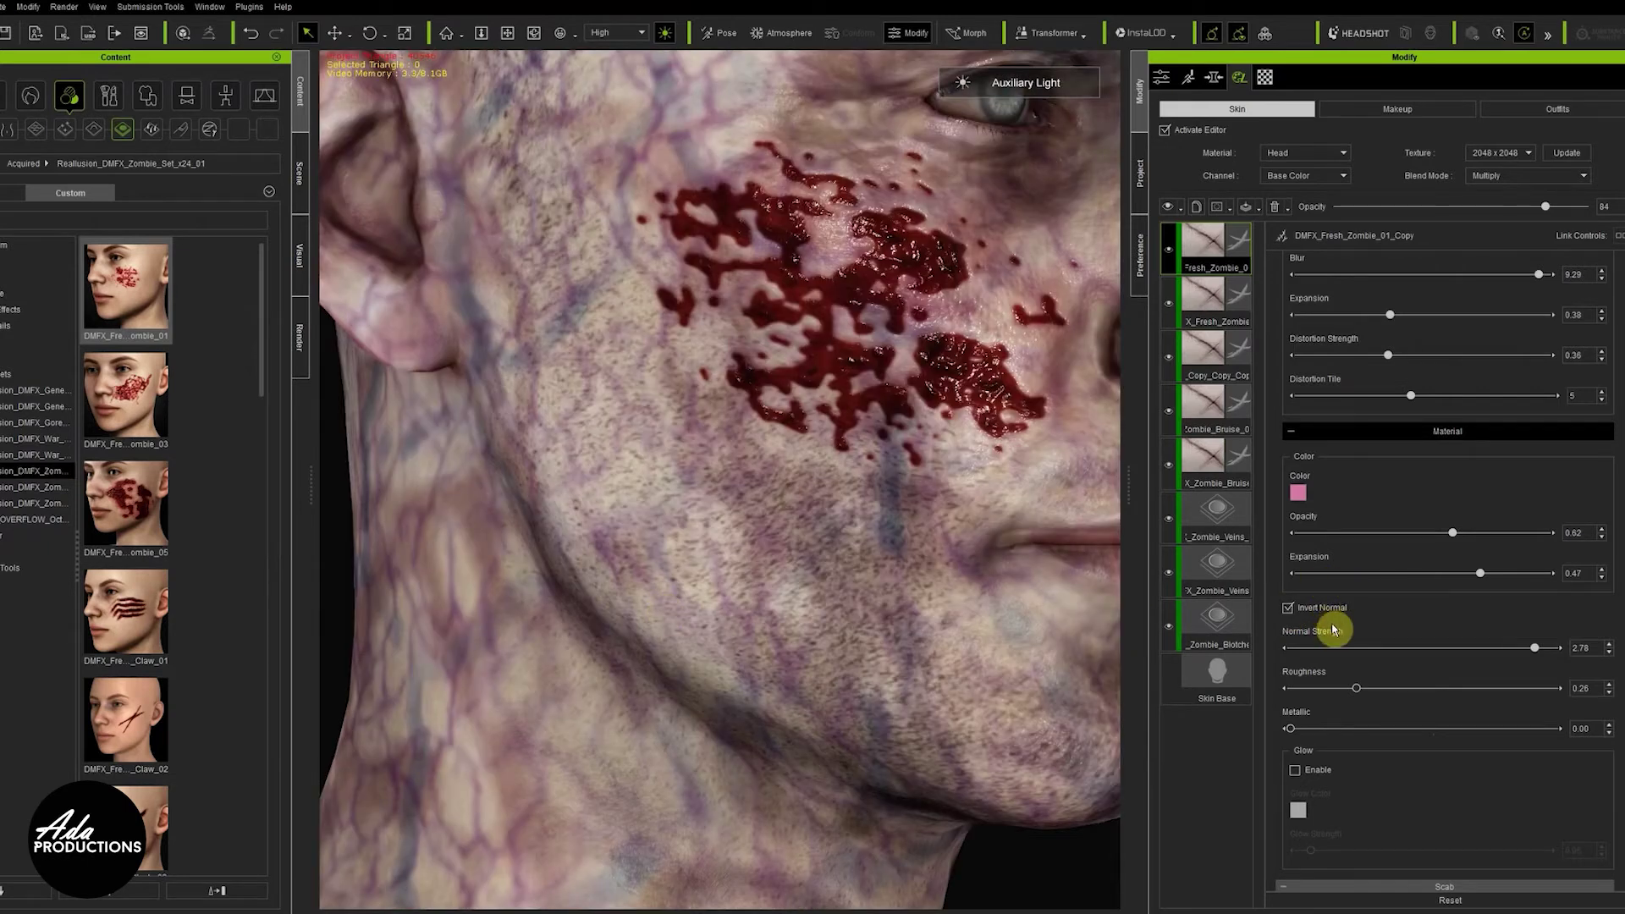
left_click(1287, 608)
left_click(1287, 610)
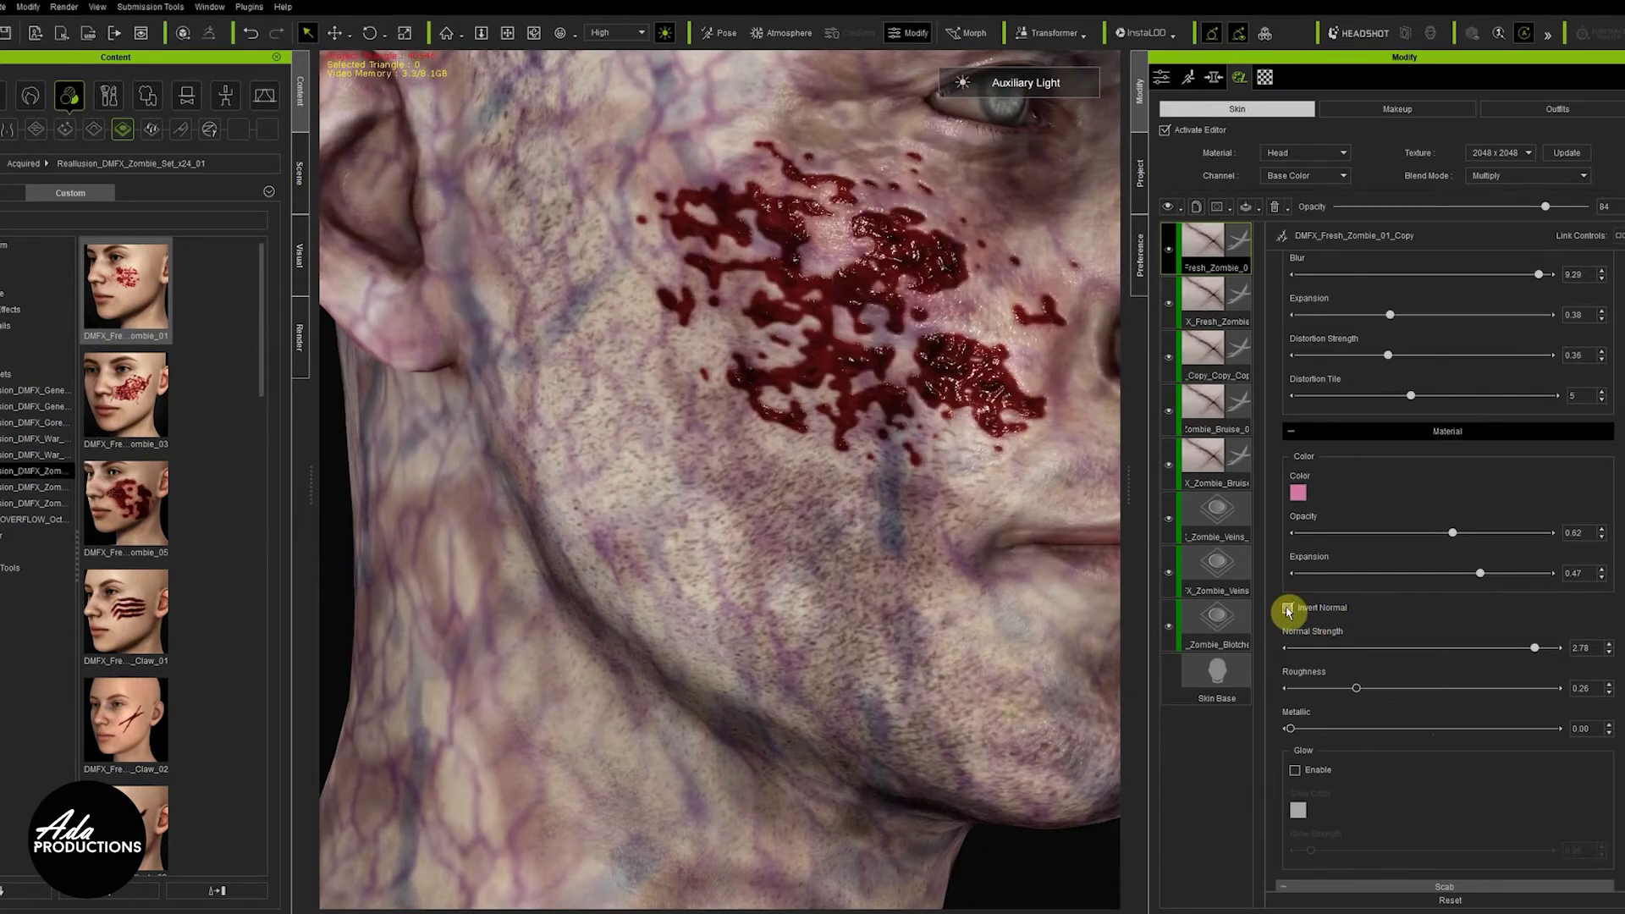
Adjust the copied wound's scab with color expansion 0.52, metallic 0.28 and bevel expansion -0.38
scroll(1407, 677, "down", 10)
scroll(1411, 682, "down", 3)
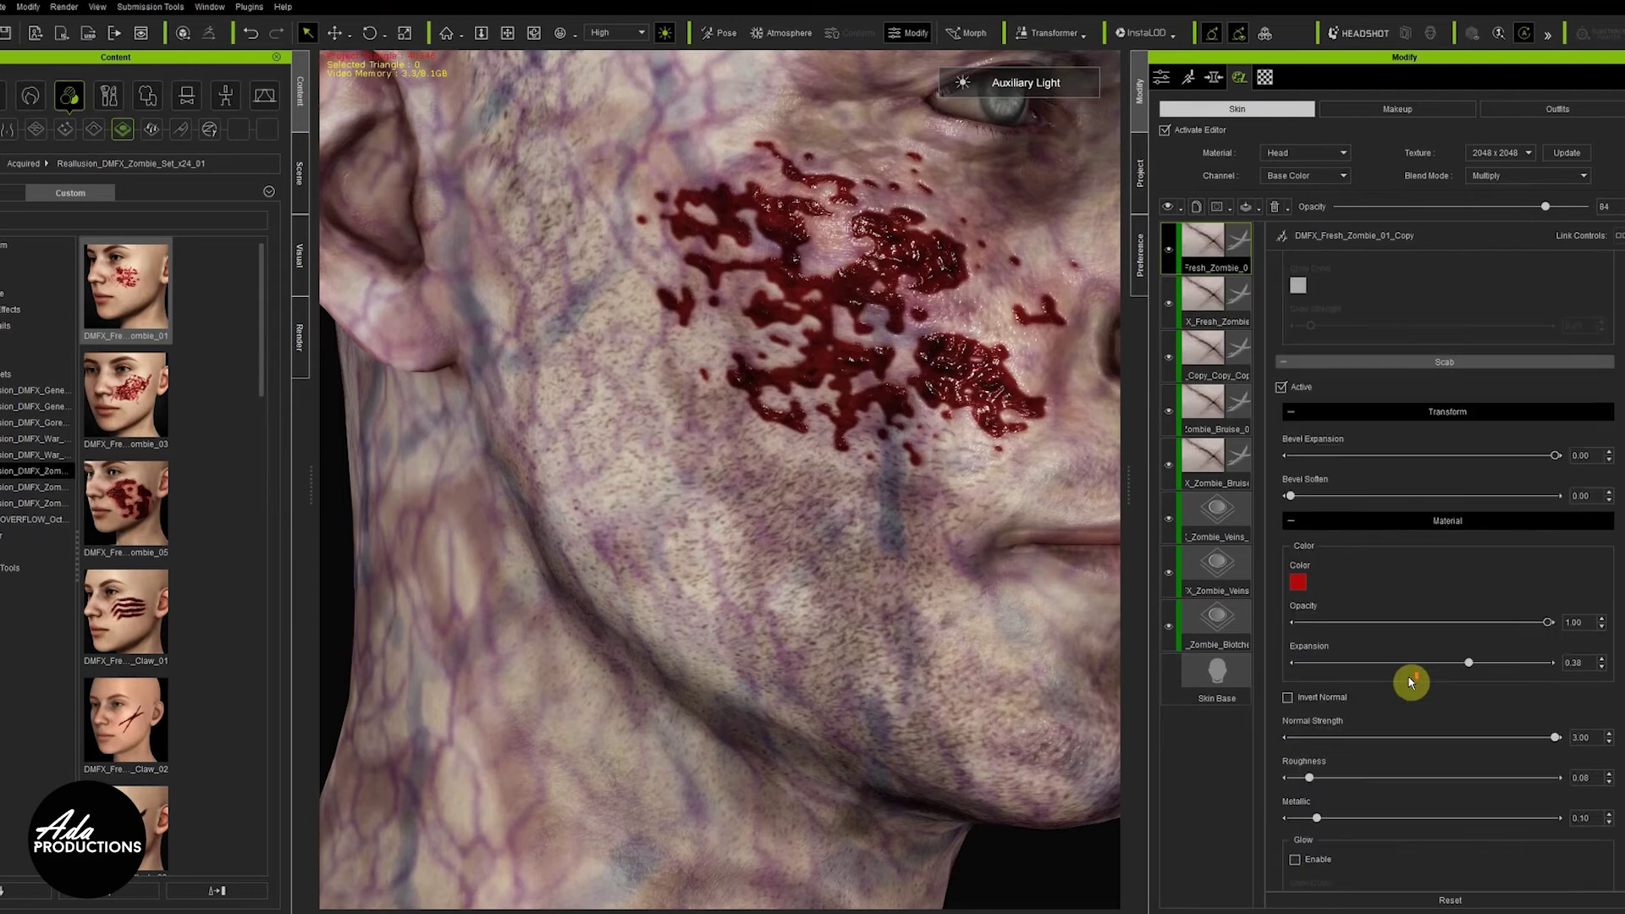
mouse_move(1546, 625)
left_mouse_down()
mouse_move(1365, 653)
mouse_move(1564, 625)
left_mouse_up()
left_click_drag(1468, 664, 1488, 665)
scroll(1386, 694, "down", 4)
mouse_move(1316, 657)
left_mouse_down()
mouse_move(1389, 660)
mouse_move(1339, 671)
mouse_move(1364, 657)
left_mouse_up()
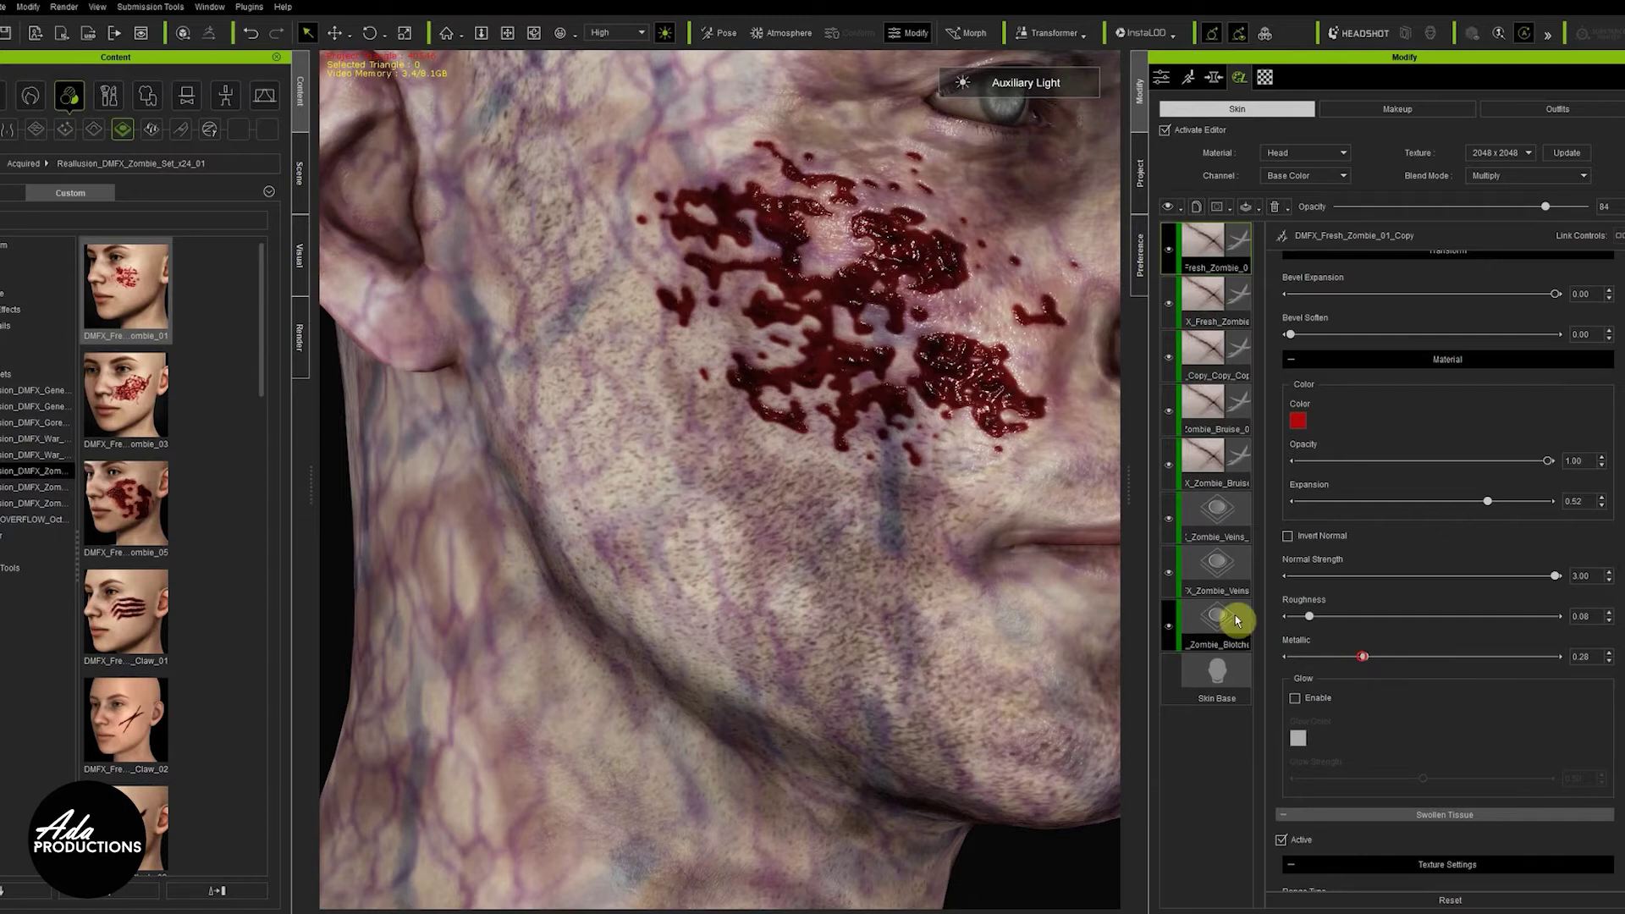
scroll(1316, 344, "up", 3)
left_click_drag(1549, 415, 1448, 472)
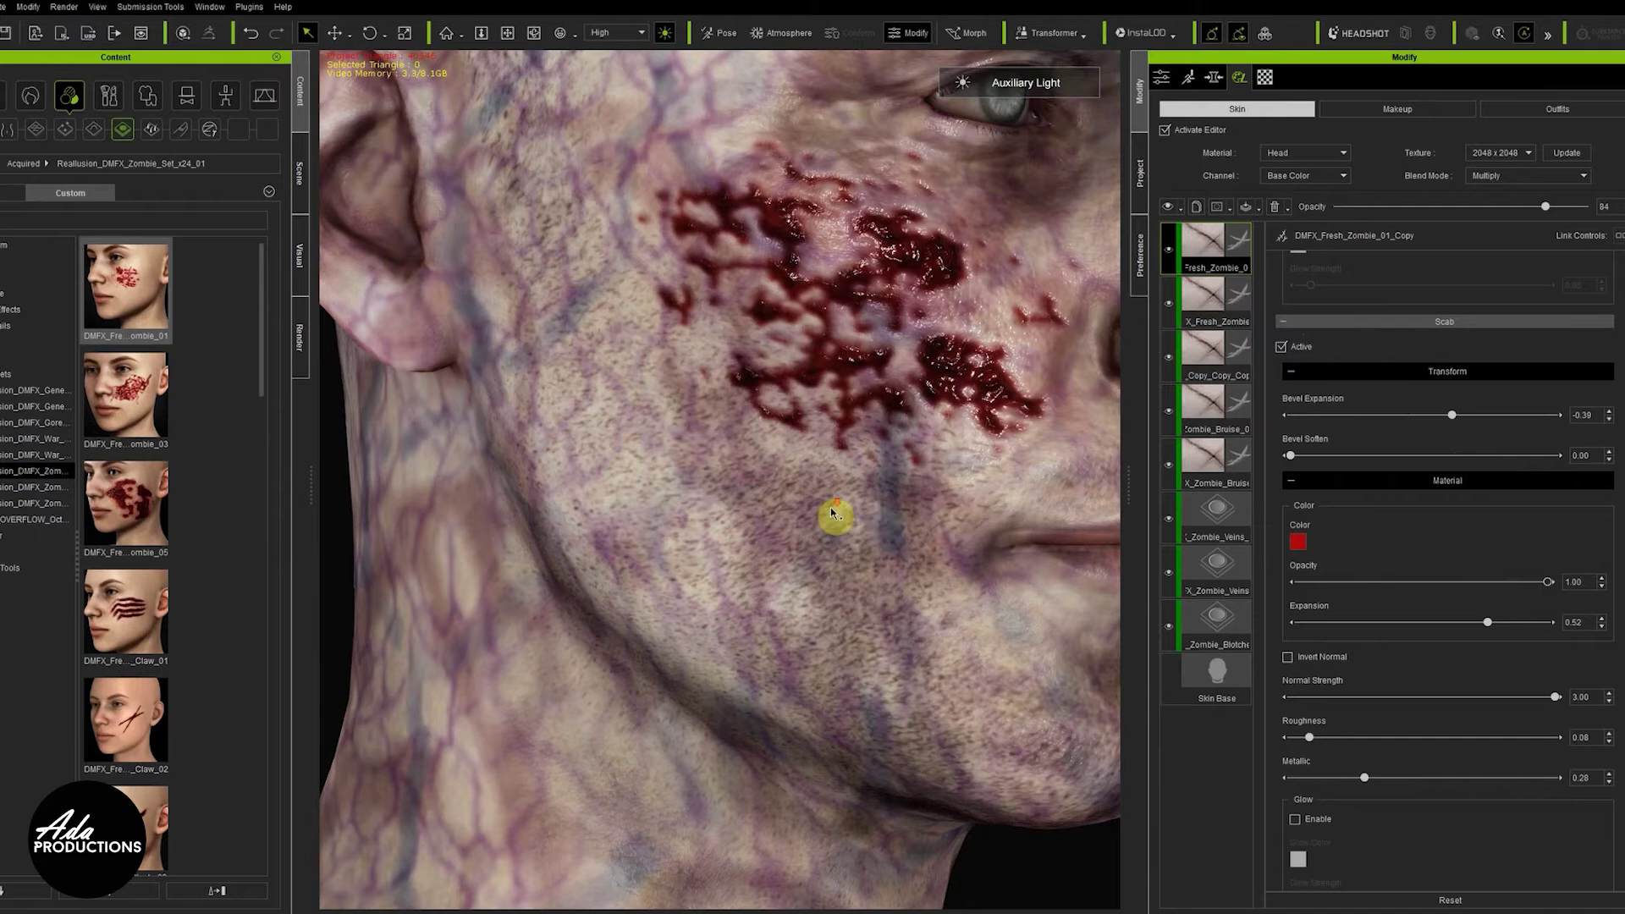
scroll(835, 508, "down", 5)
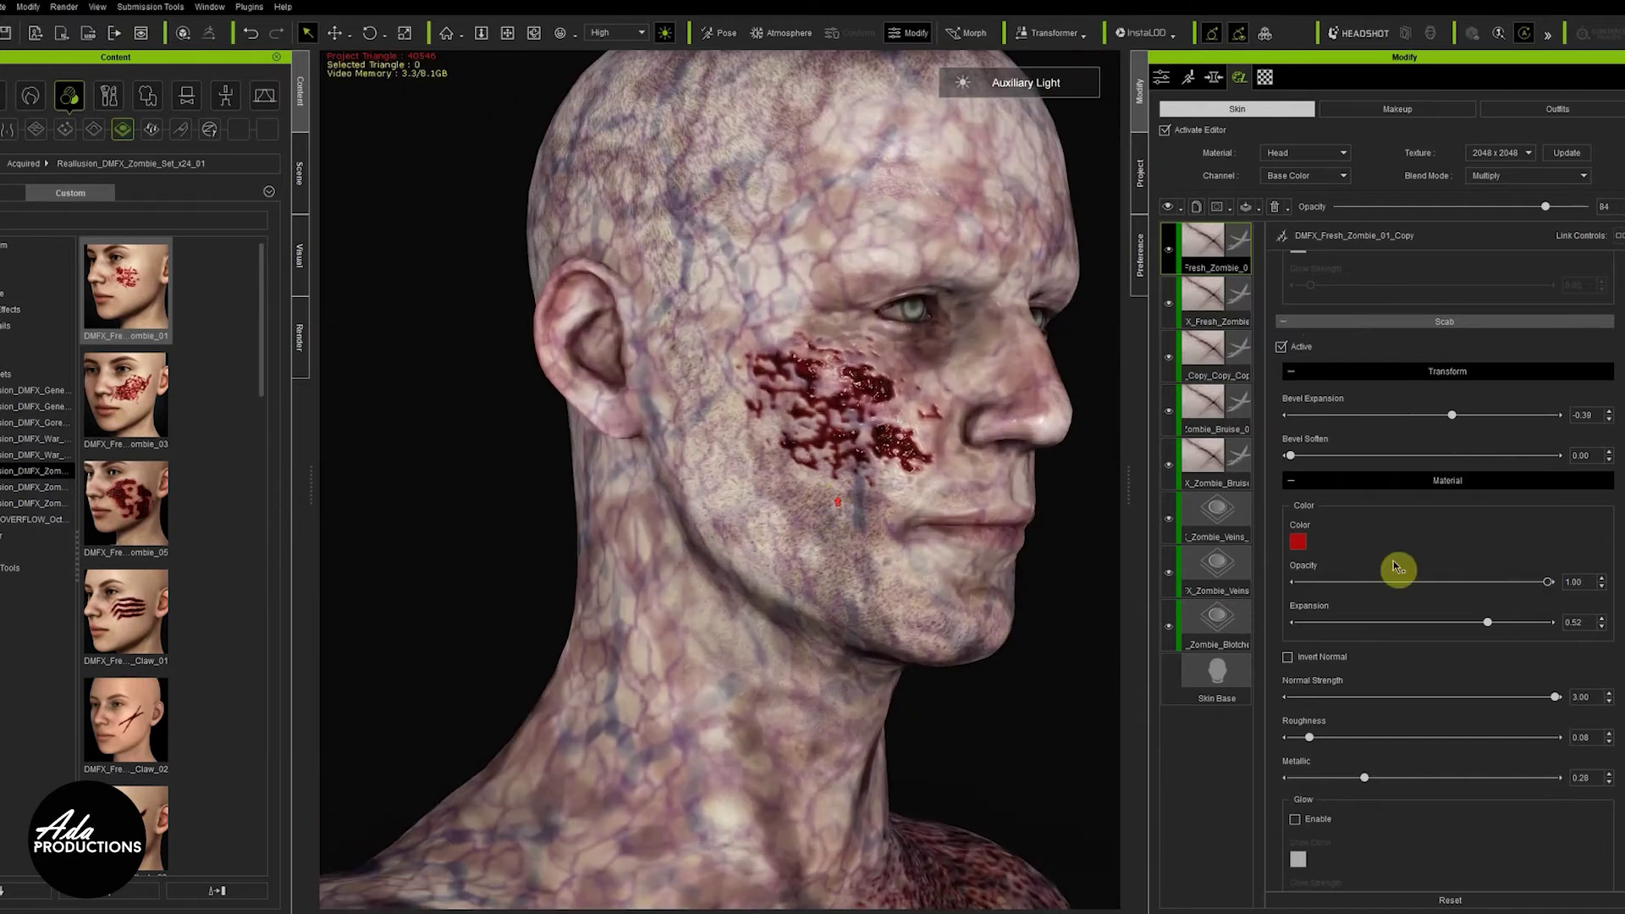
Rotate the copied wound to 0.24, set its bevel soften to 2.48, and lower it toward the jaw with offsets X -0.10 and Y -0.04
scroll(1414, 482, "up", 5)
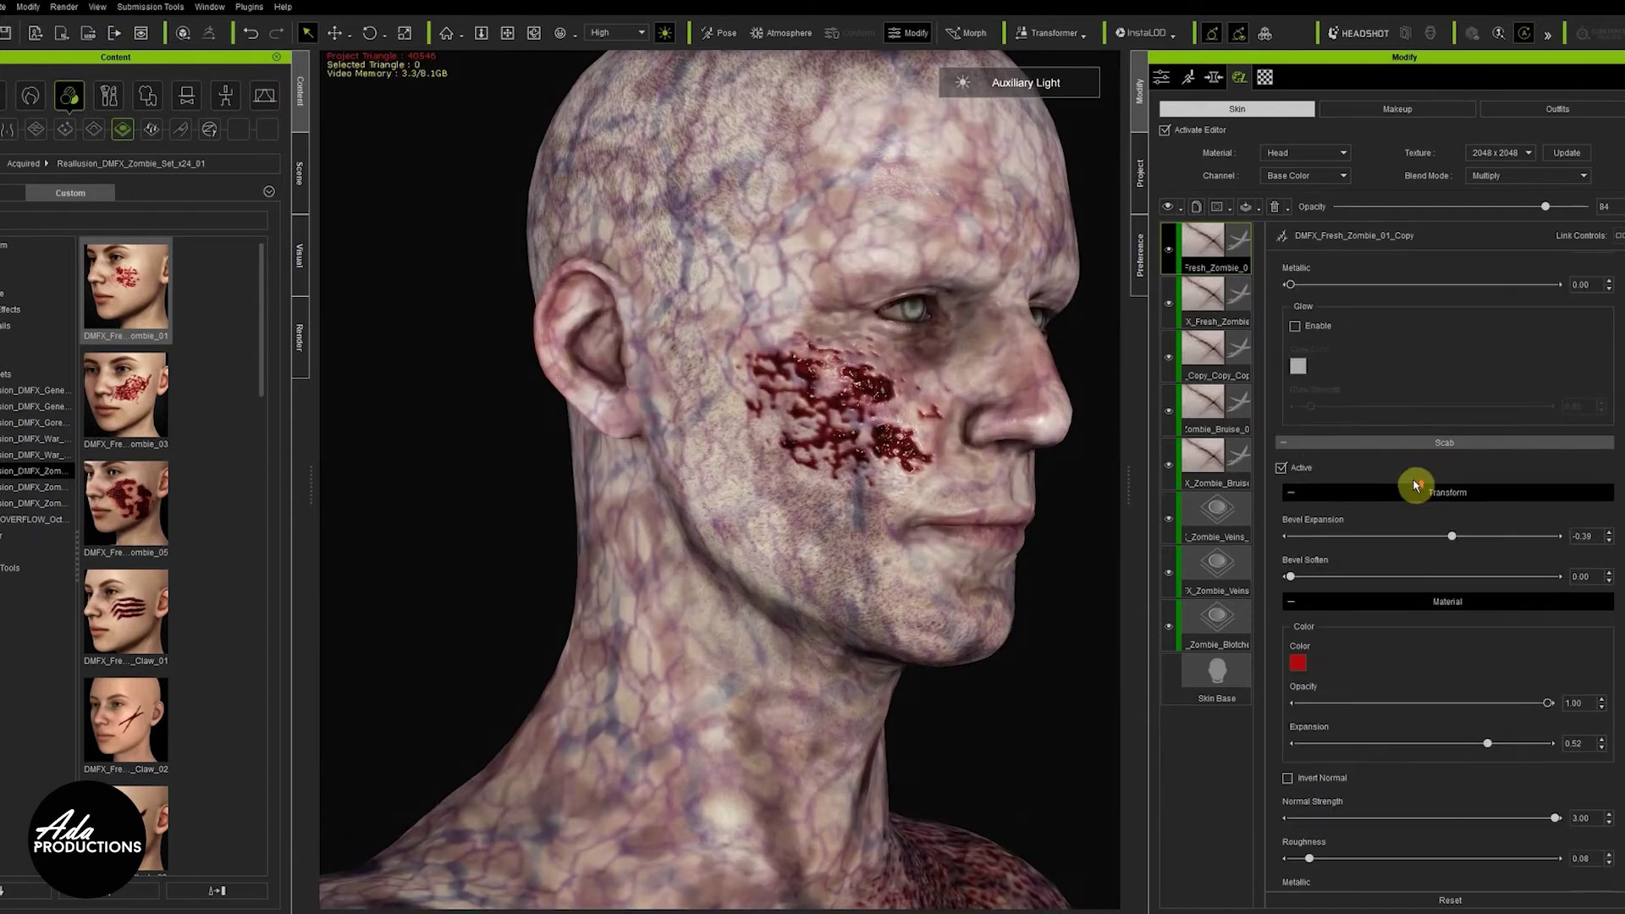
scroll(1415, 485, "down", 10)
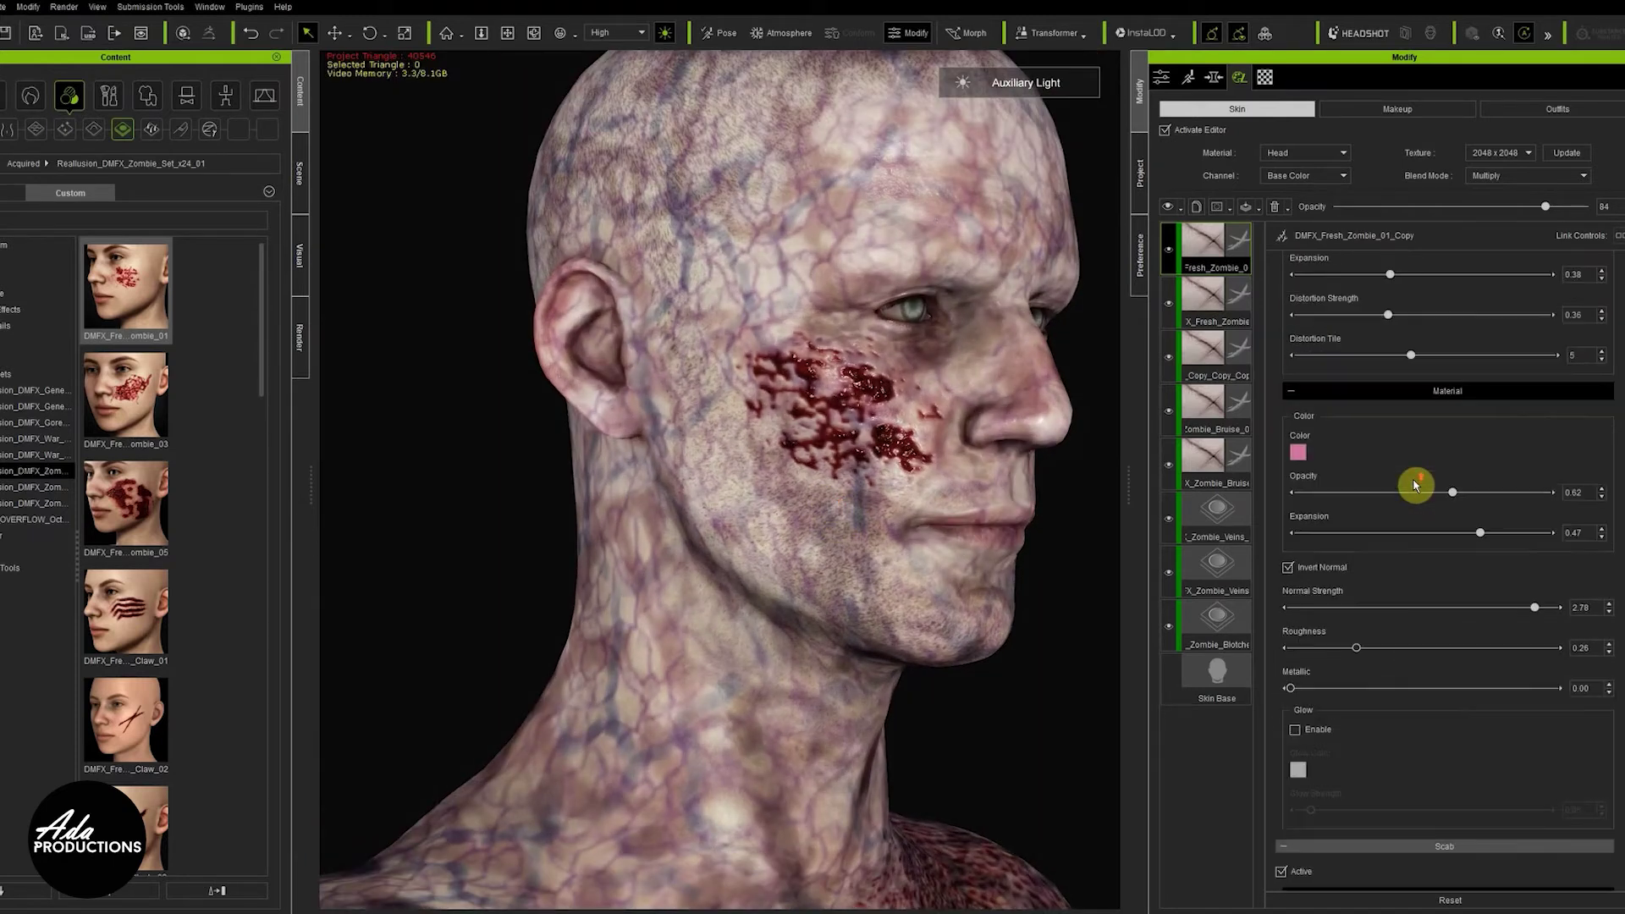
left_click_drag(1414, 462, 1454, 471)
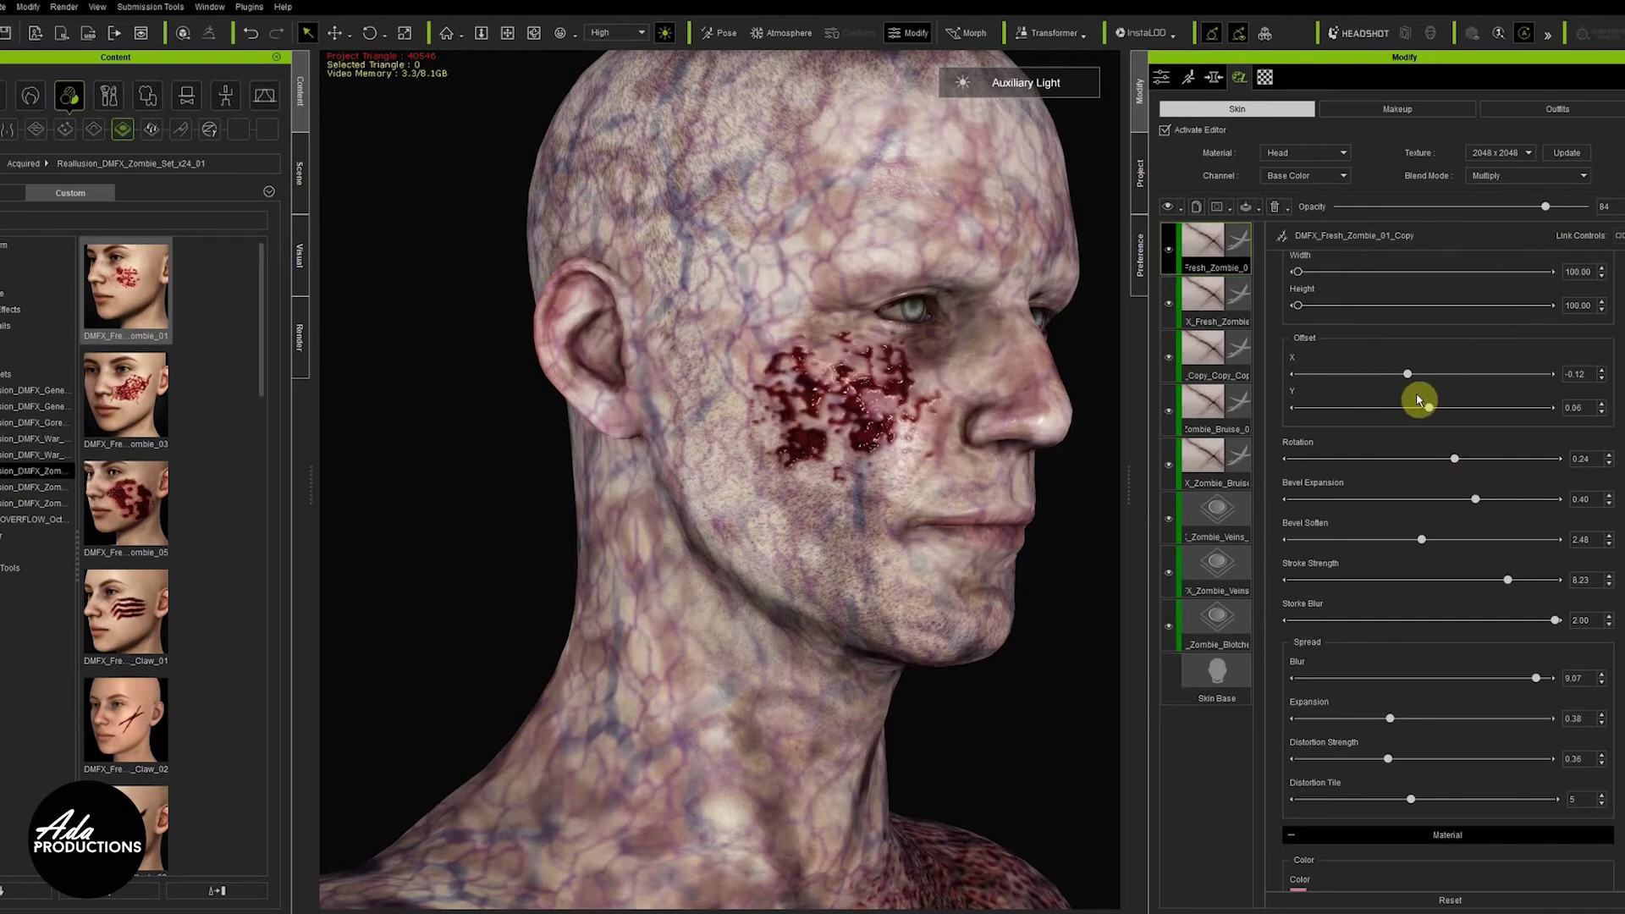
left_click_drag(1431, 411, 1409, 382)
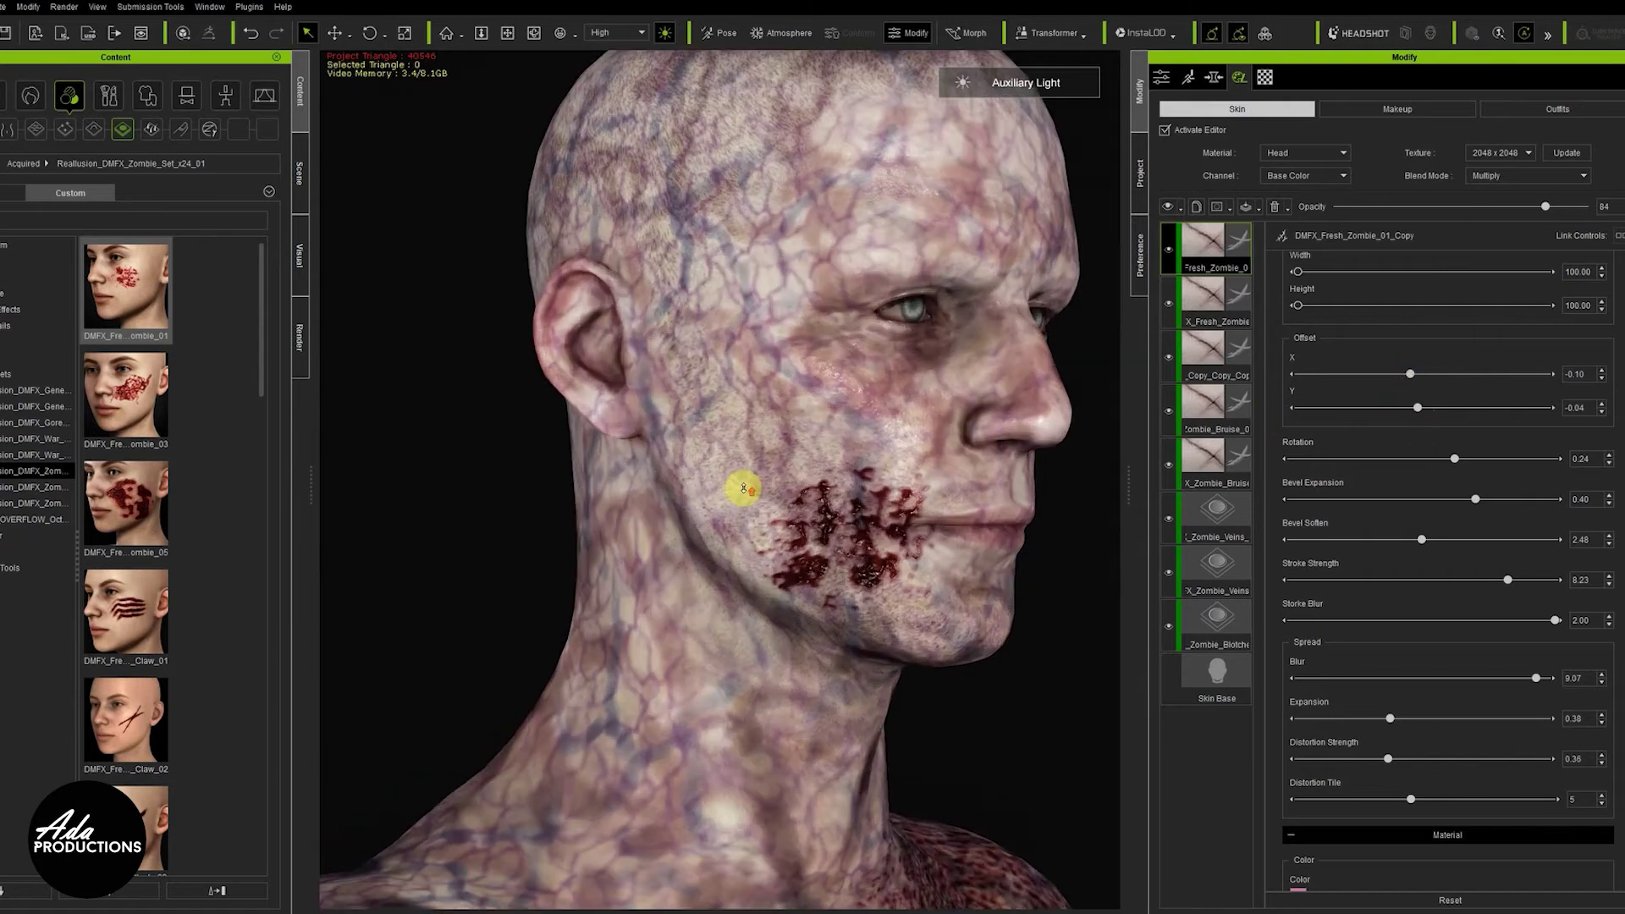
Refine the jaw wound with an X offset of -0.12, spread expansion of 0.43 and rotation of 0.46
right_click_drag(830, 504, 644, 529)
middle_click_drag(716, 552, 675, 511)
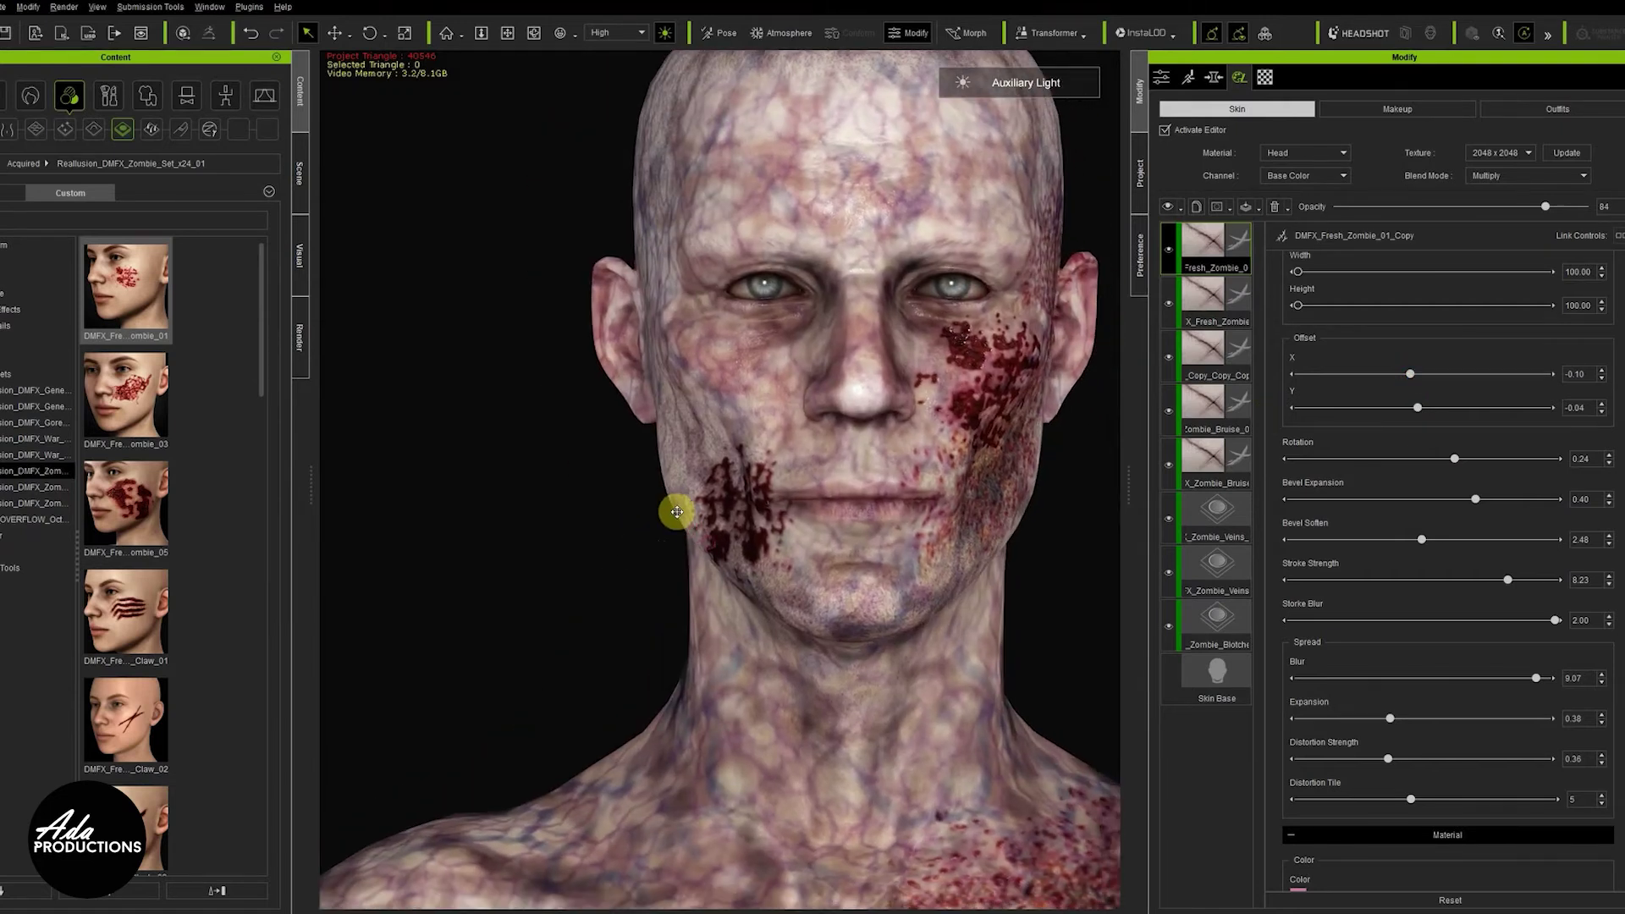
scroll(669, 511, "up", 4)
right_click_drag(679, 513, 986, 483)
left_click_drag(1414, 375, 1408, 375)
right_click_drag(986, 438, 796, 496)
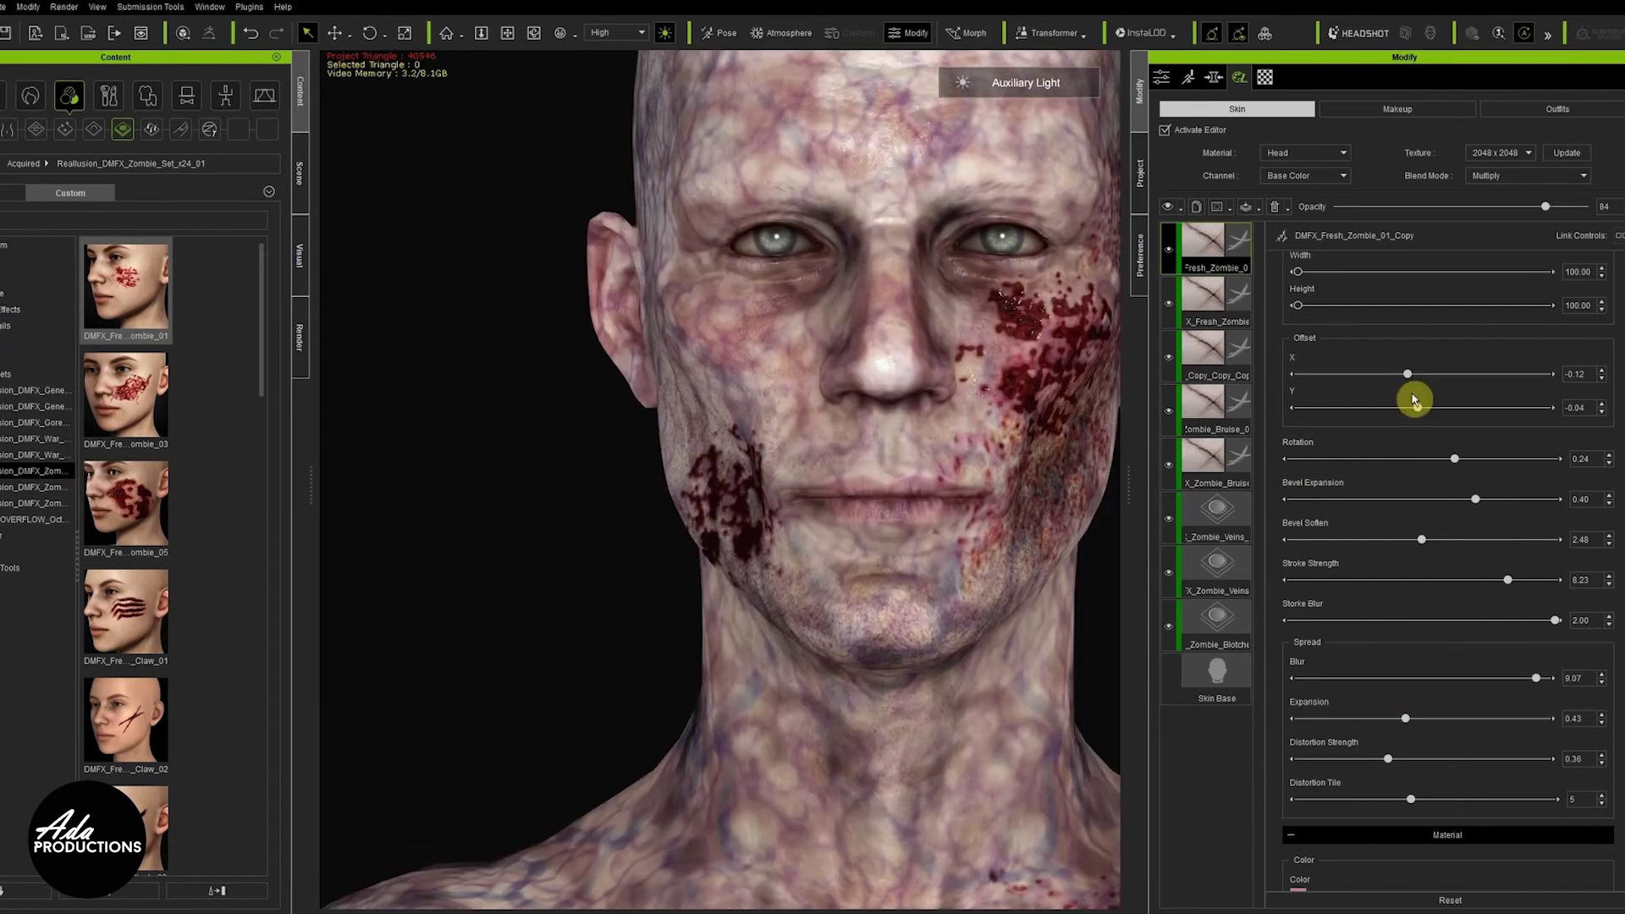
left_click_drag(1454, 462, 1484, 479)
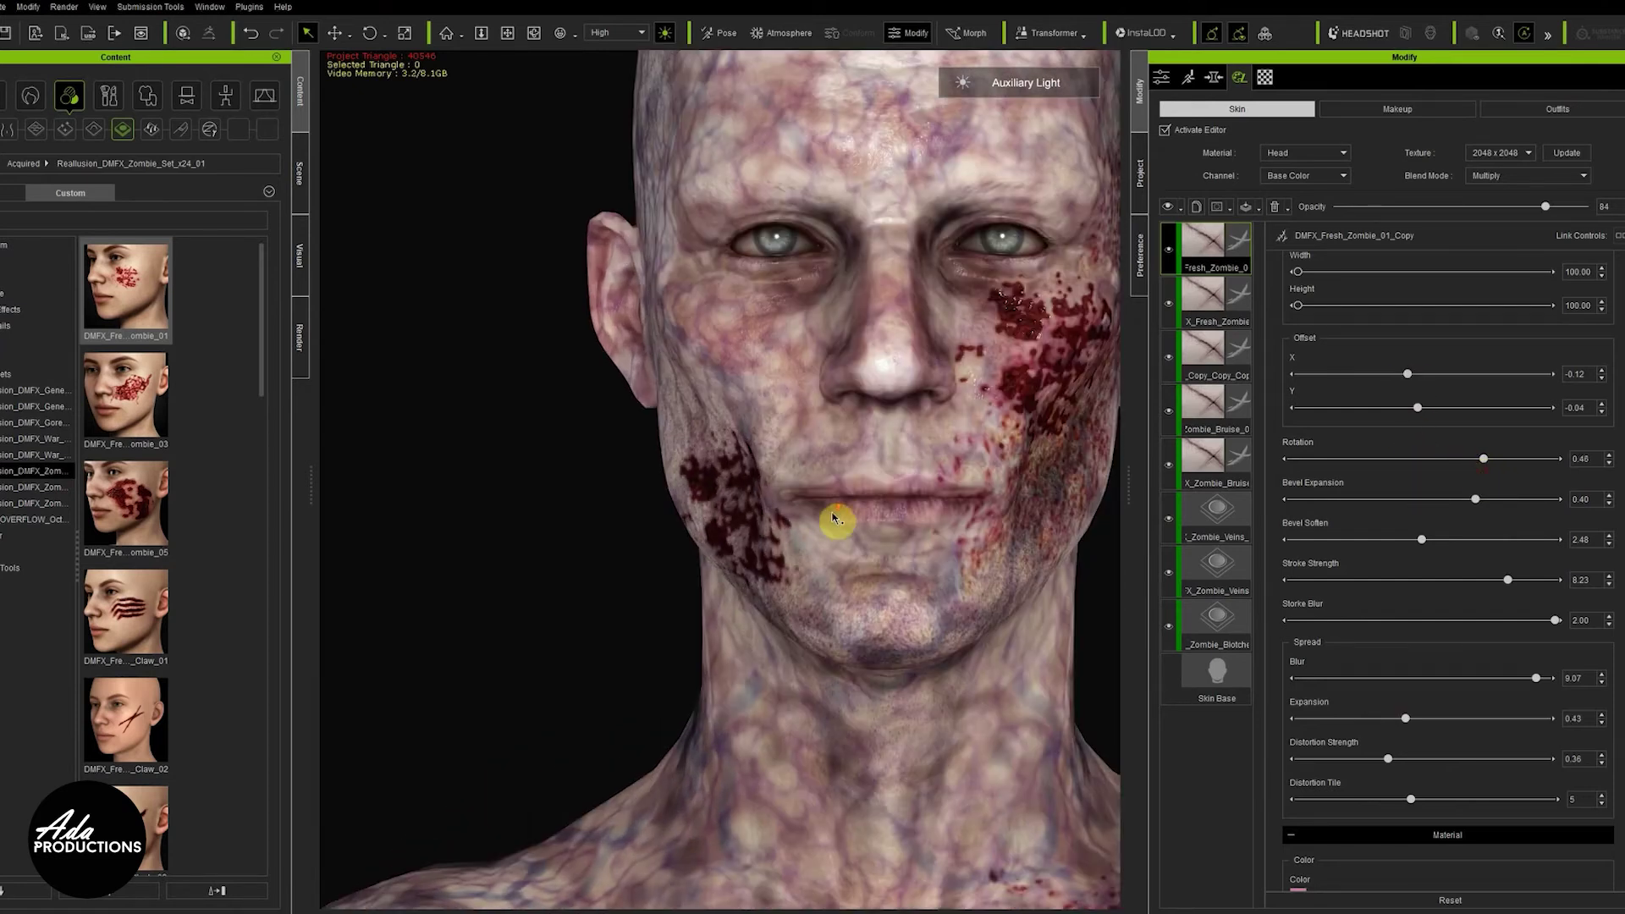
Examine the whole face from the front with the auxiliary light off and on
scroll(836, 522, "down", 3)
middle_click_drag(835, 522, 772, 565)
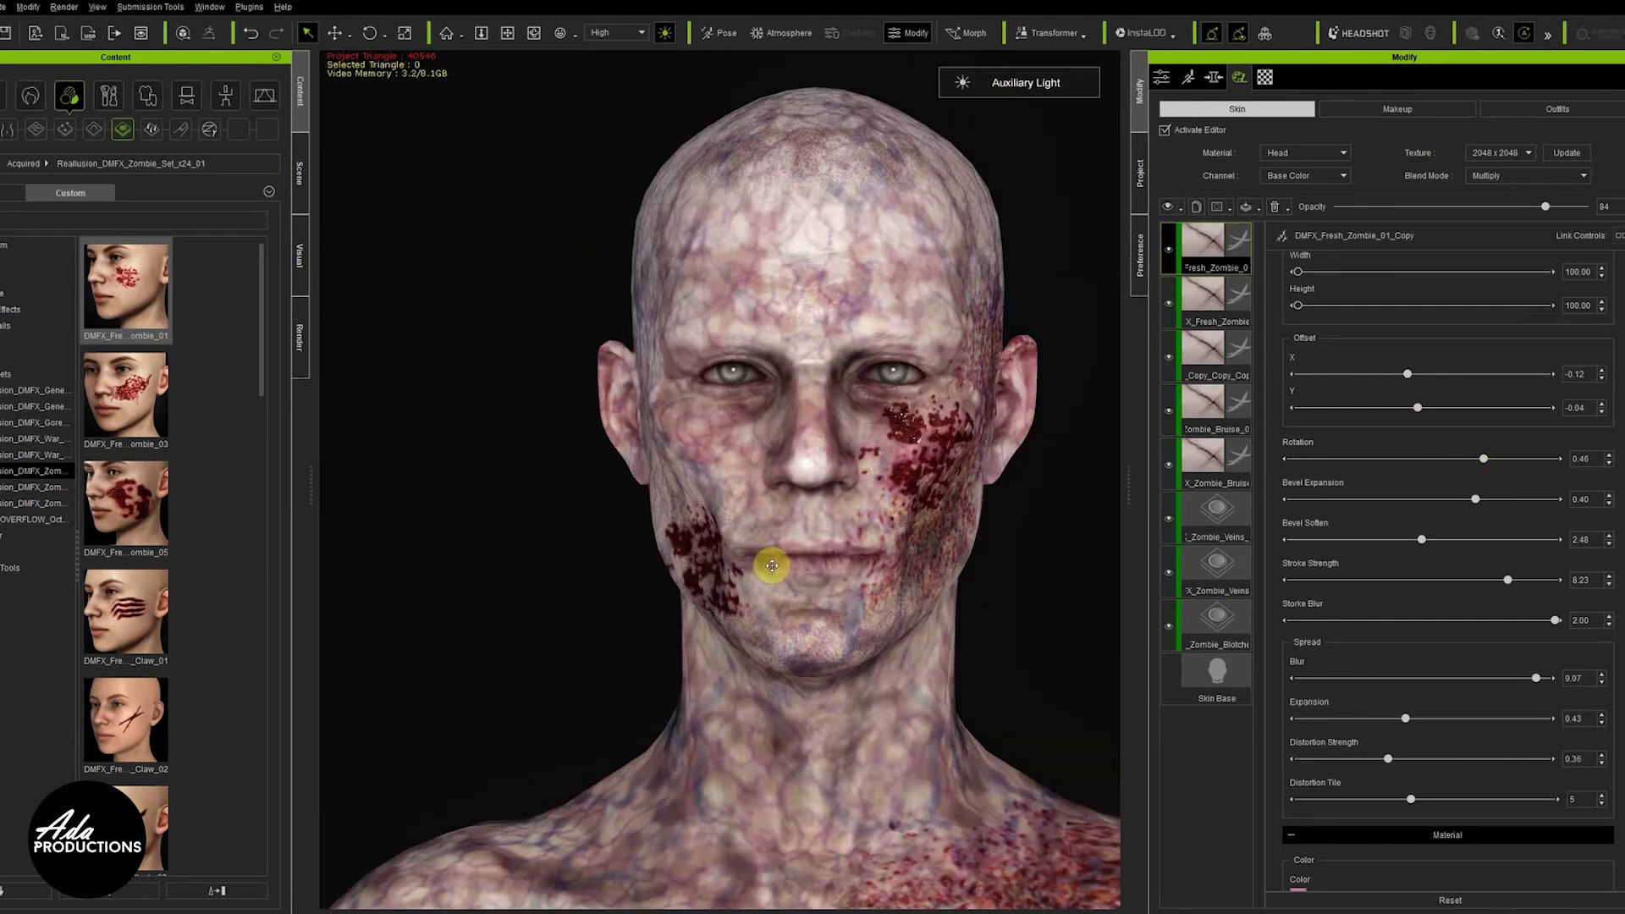
left_click(666, 32)
left_click(665, 32)
left_click(665, 32)
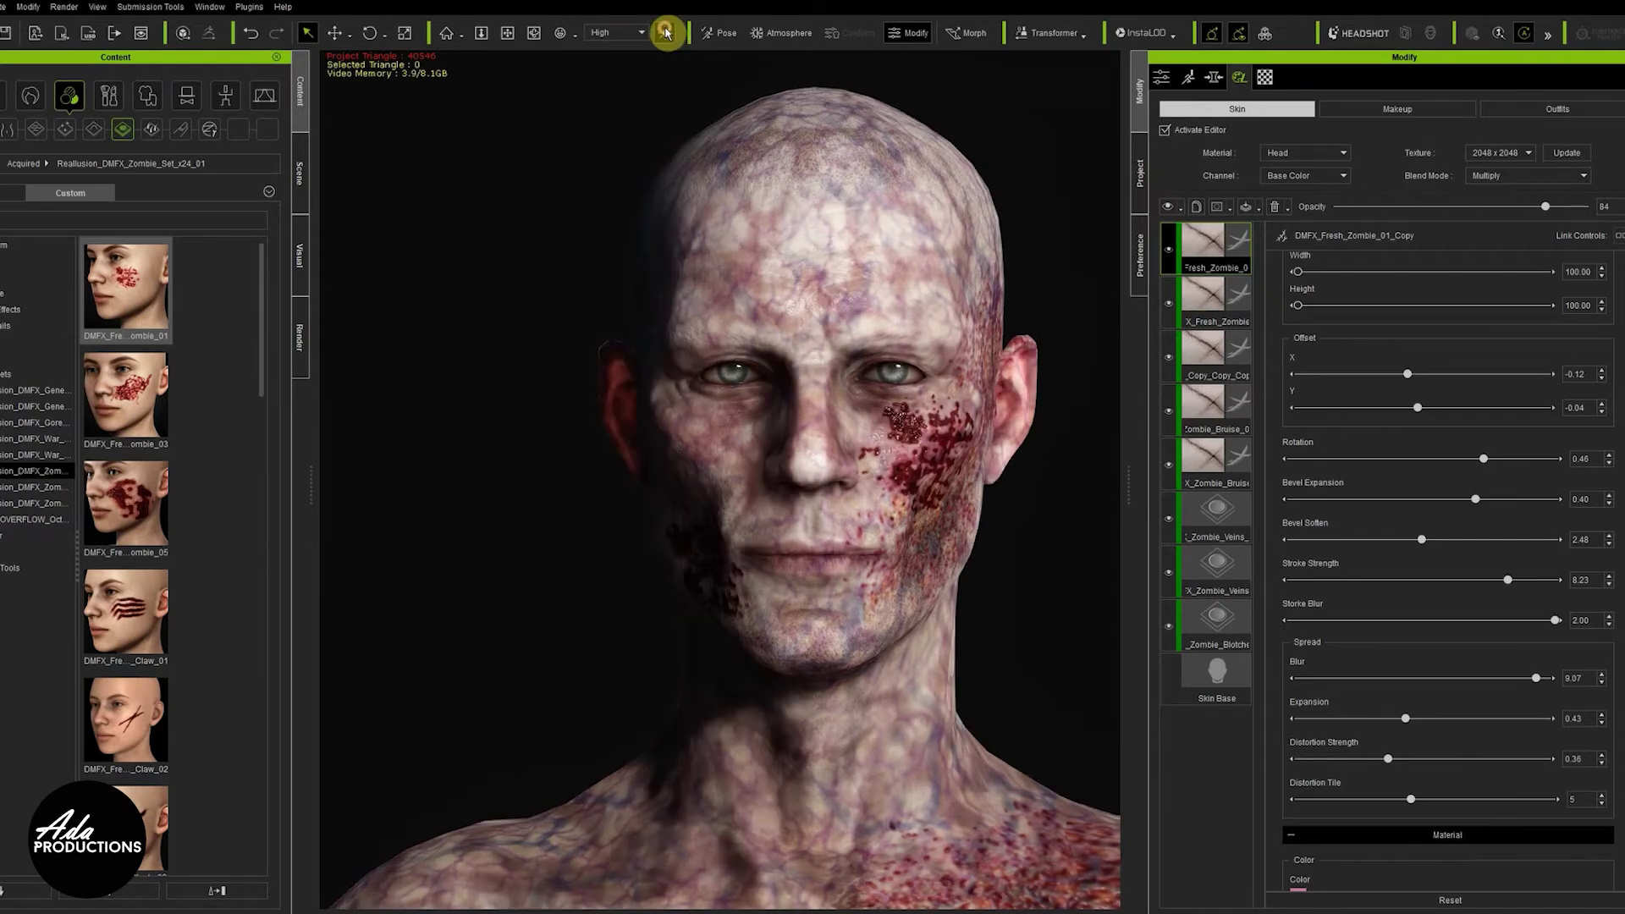
left_click(665, 32)
Add the DMFX_Fresh_Zombie_05 wound to the head as a new layer and select that layer
left_click_drag(118, 489, 860, 469)
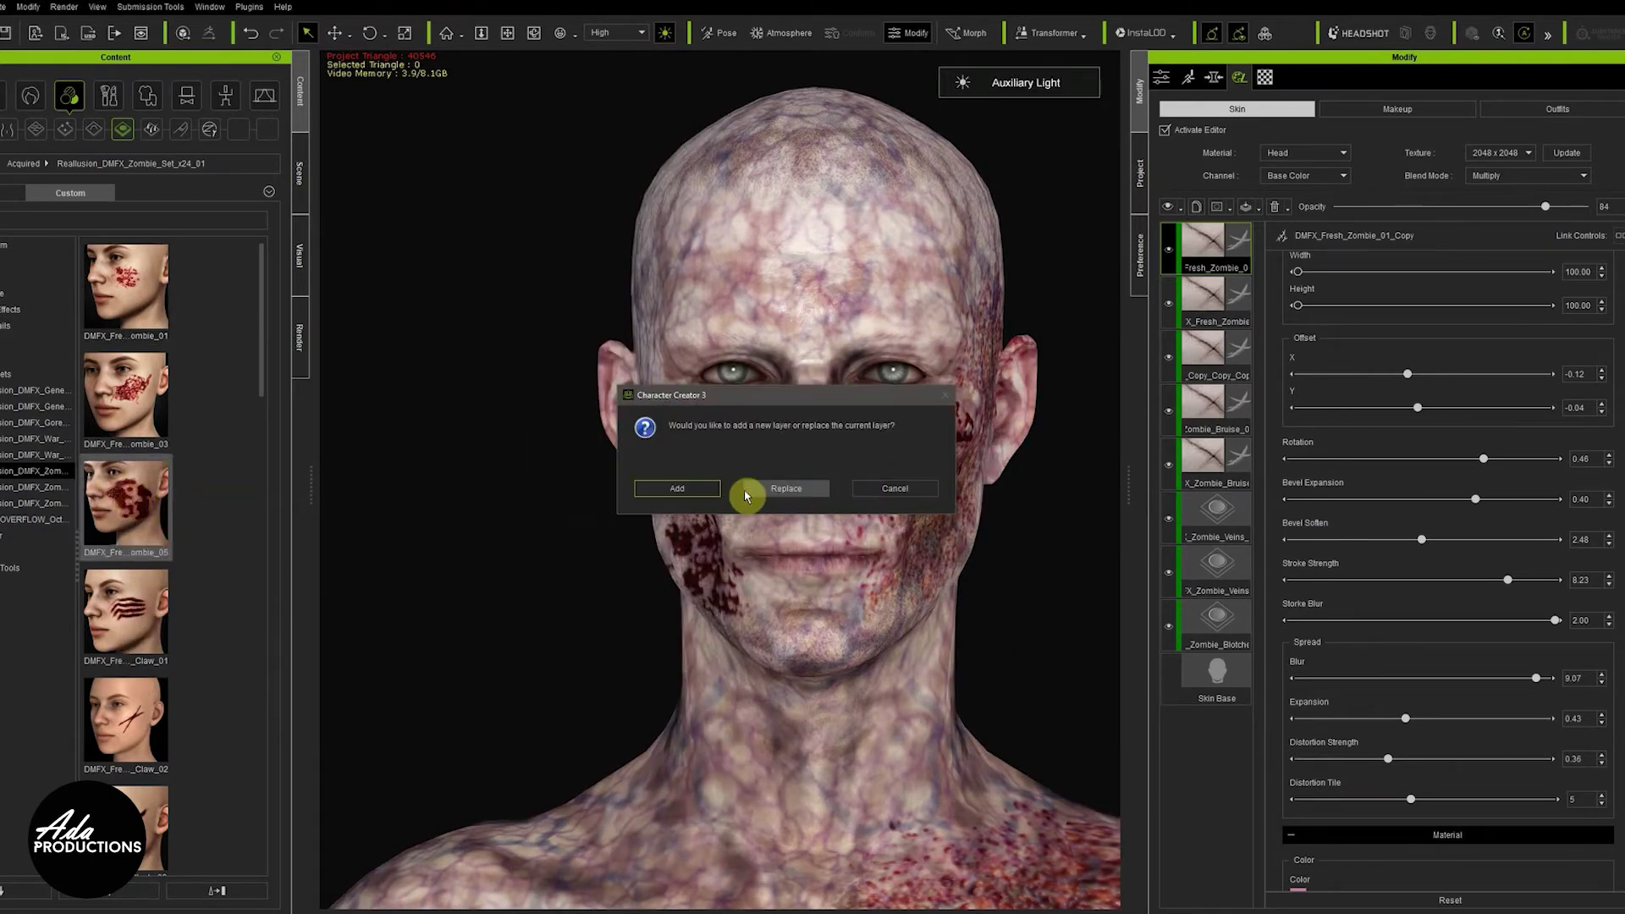
left_click(709, 487)
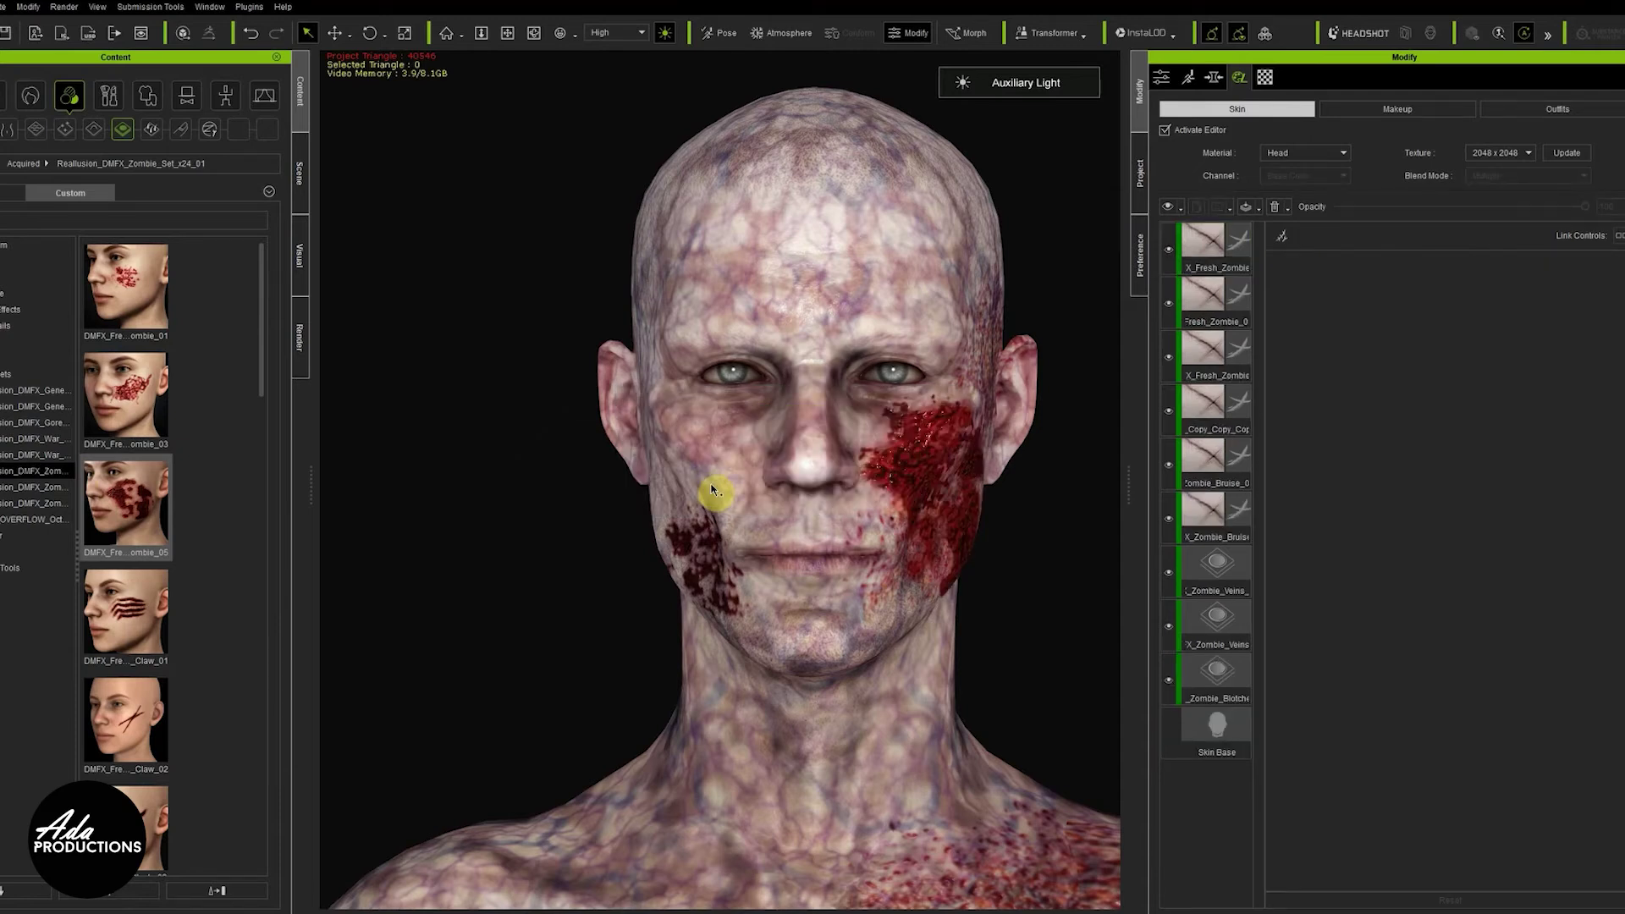
right_click_drag(881, 465, 664, 465)
scroll(782, 451, "up", 3)
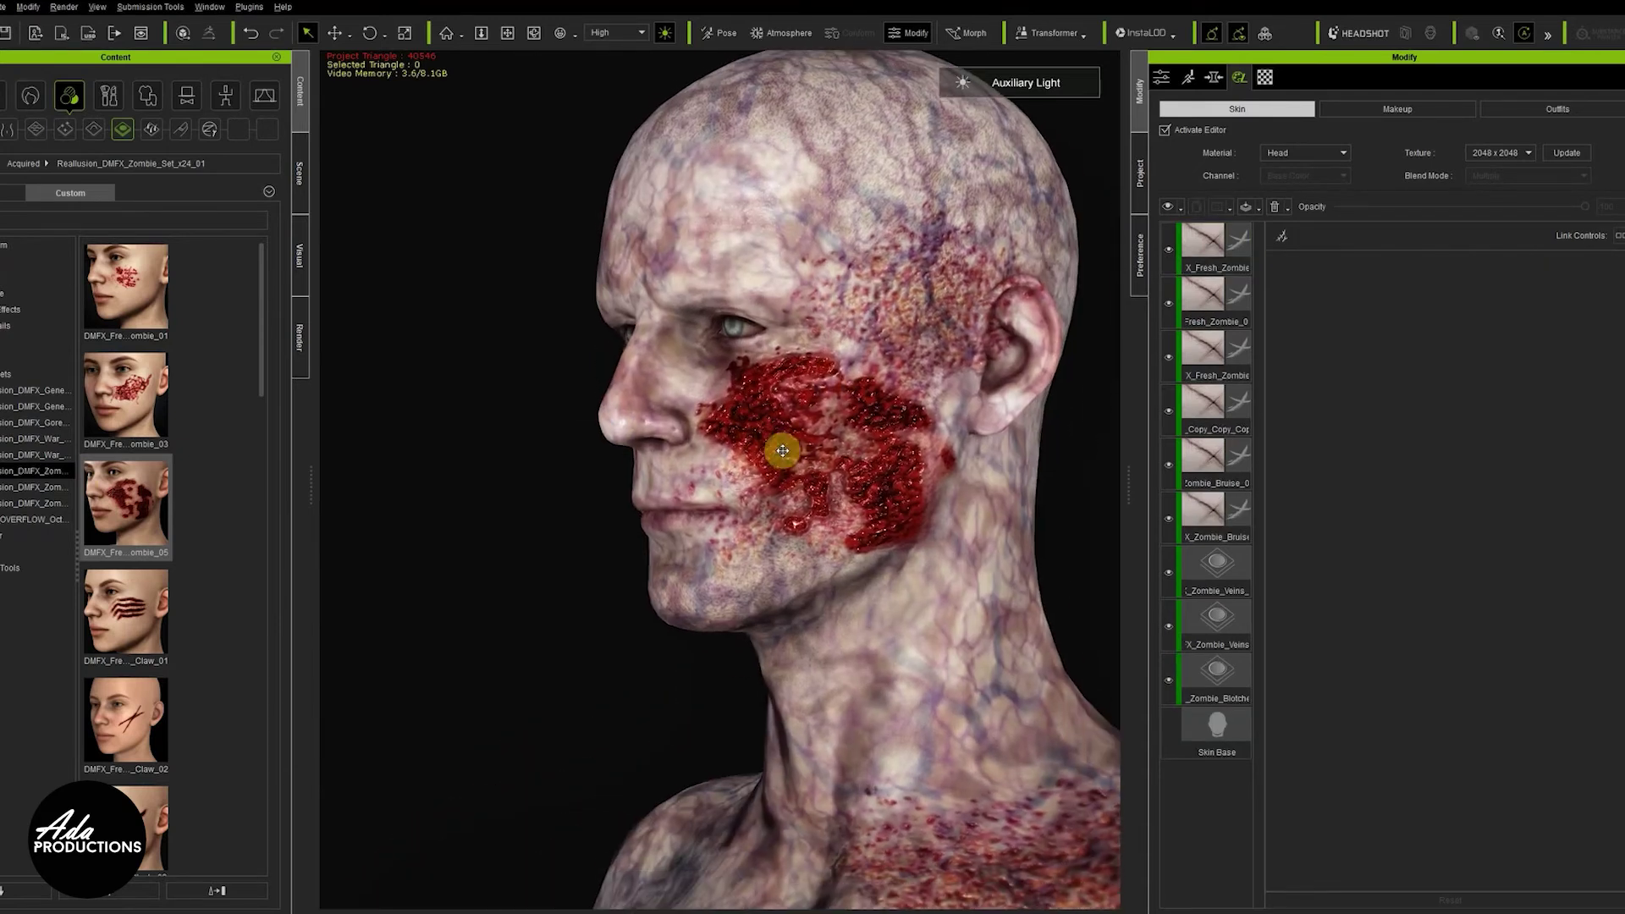
right_click_drag(782, 451, 871, 446)
left_click(1229, 258)
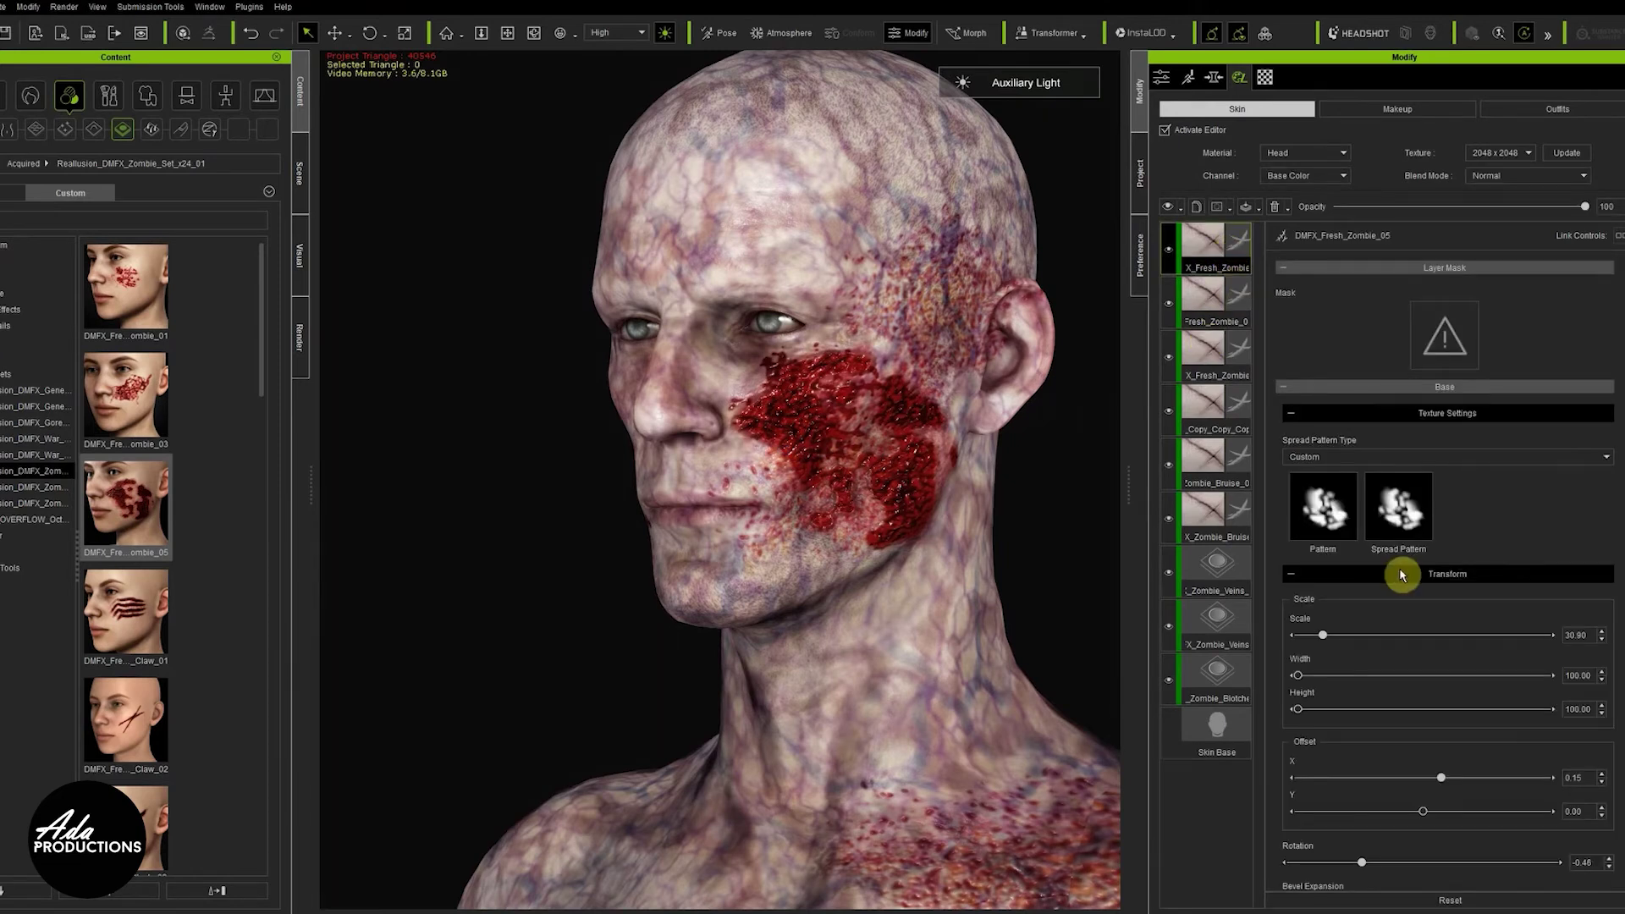
Move the new wound to the side of the neck below the jaw wound with offsets X -0.20 and Y -0.17
scroll(1402, 575, "down", 3)
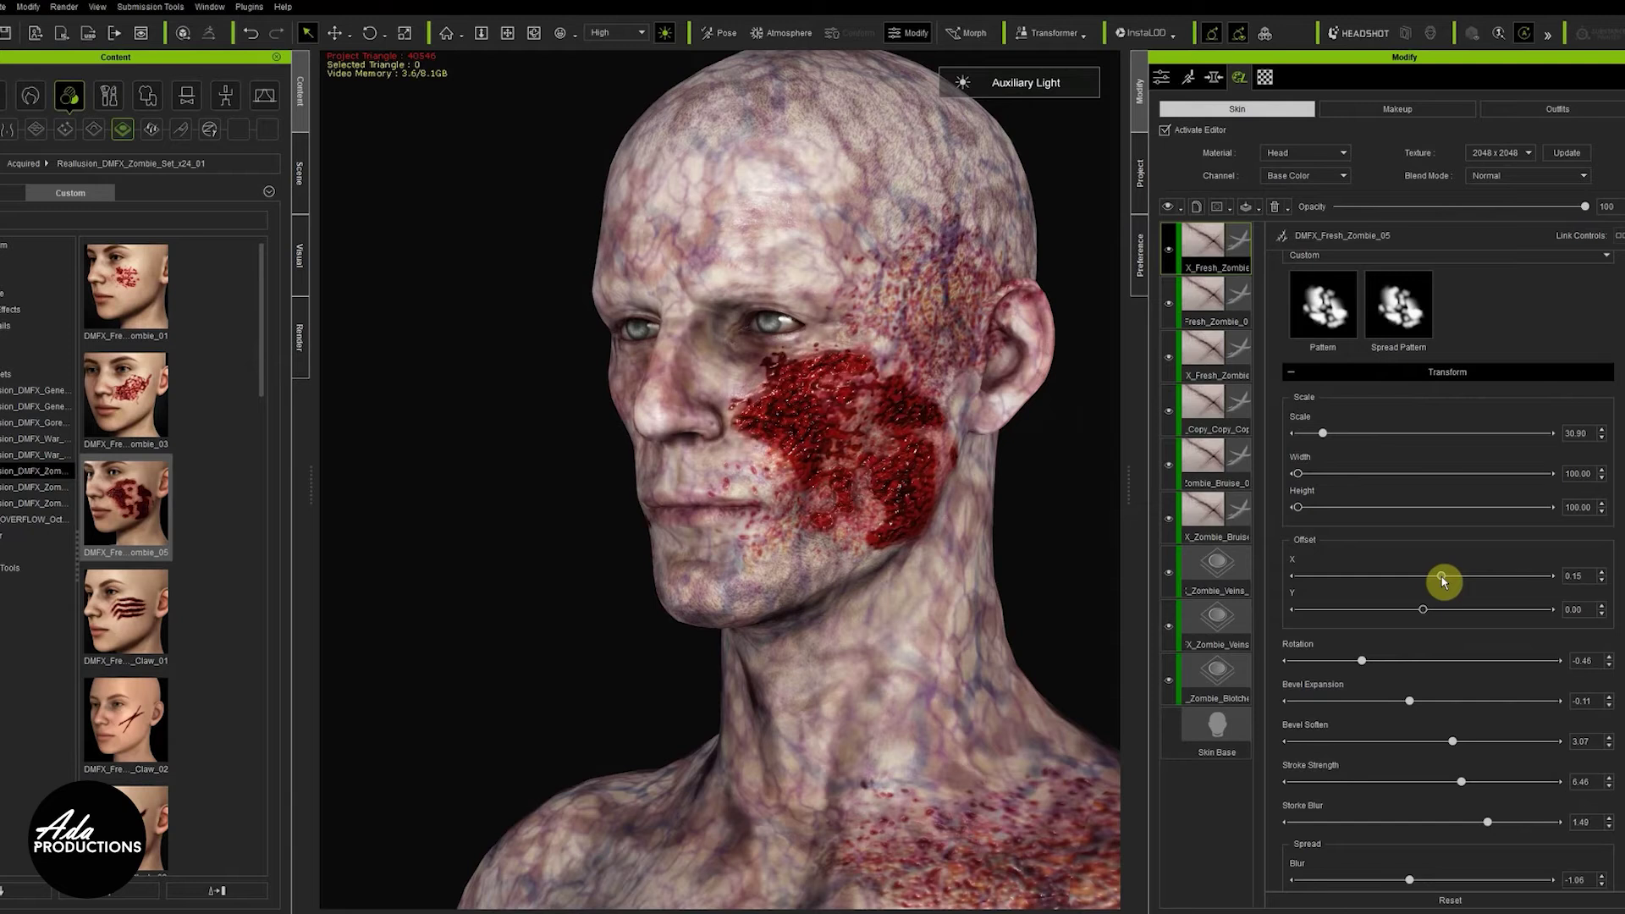
left_click_drag(1441, 577, 1404, 633)
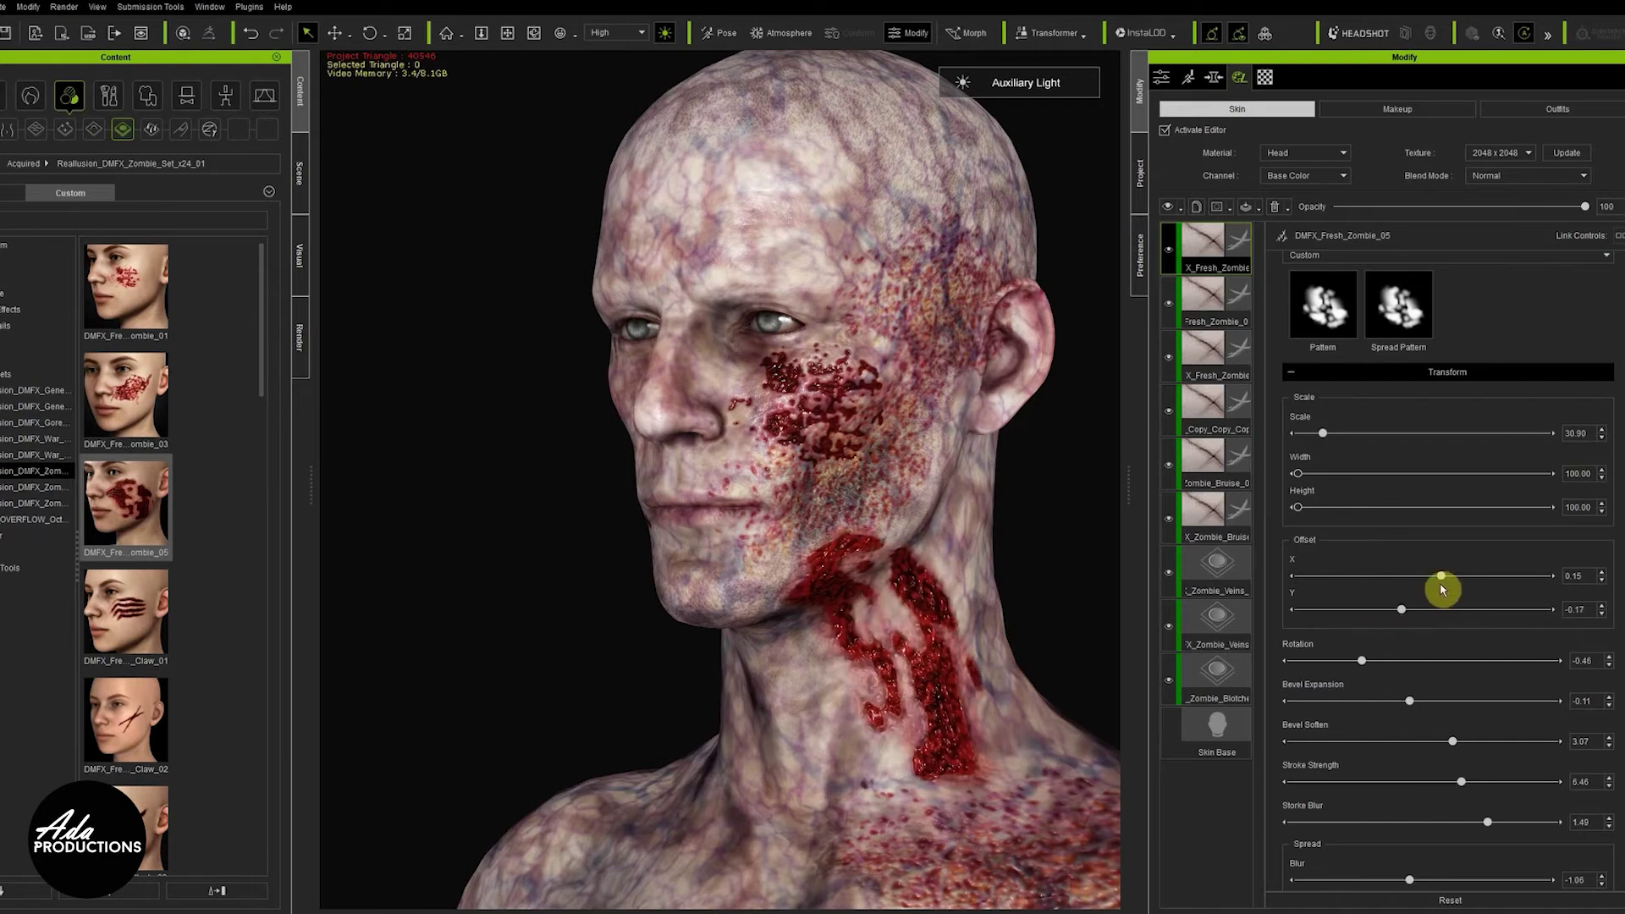
mouse_move(1440, 581)
left_mouse_down()
mouse_move(1419, 591)
mouse_move(1455, 581)
mouse_move(1415, 601)
left_mouse_up()
right_click_drag(698, 283, 918, 402)
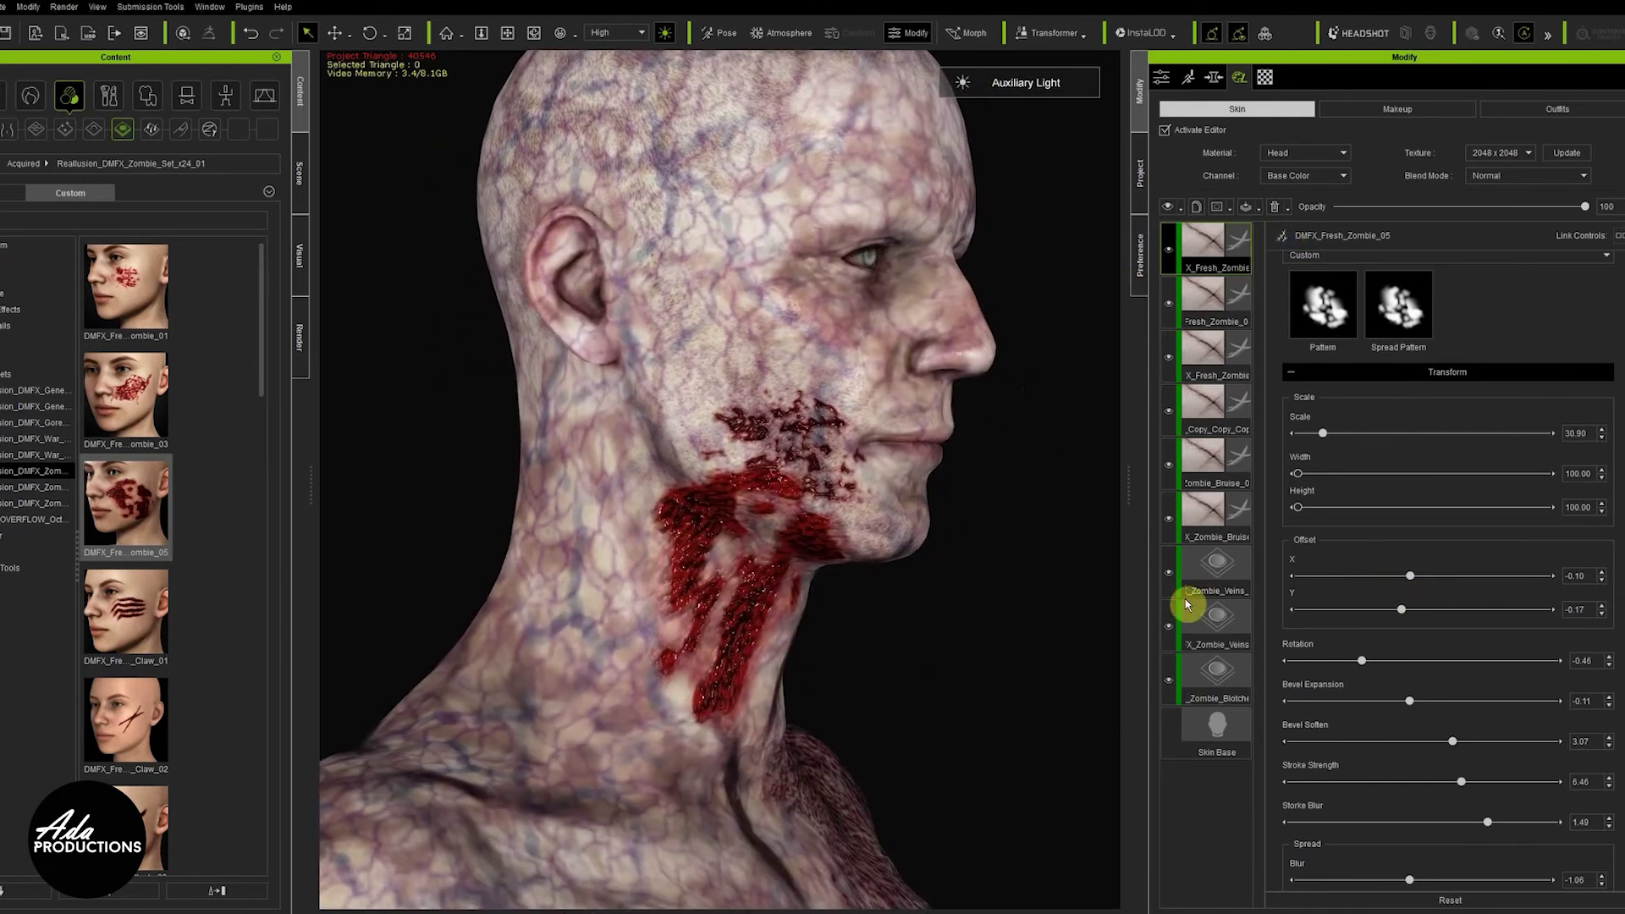
left_click_drag(1407, 578, 1399, 595)
Reshape the neck wound with bevel expansion 0.04, scale 20.55, width 103.27, height 168.12 and rotation -0.10
mouse_move(1413, 708)
left_mouse_down()
mouse_move(1455, 696)
mouse_move(1431, 711)
left_mouse_up()
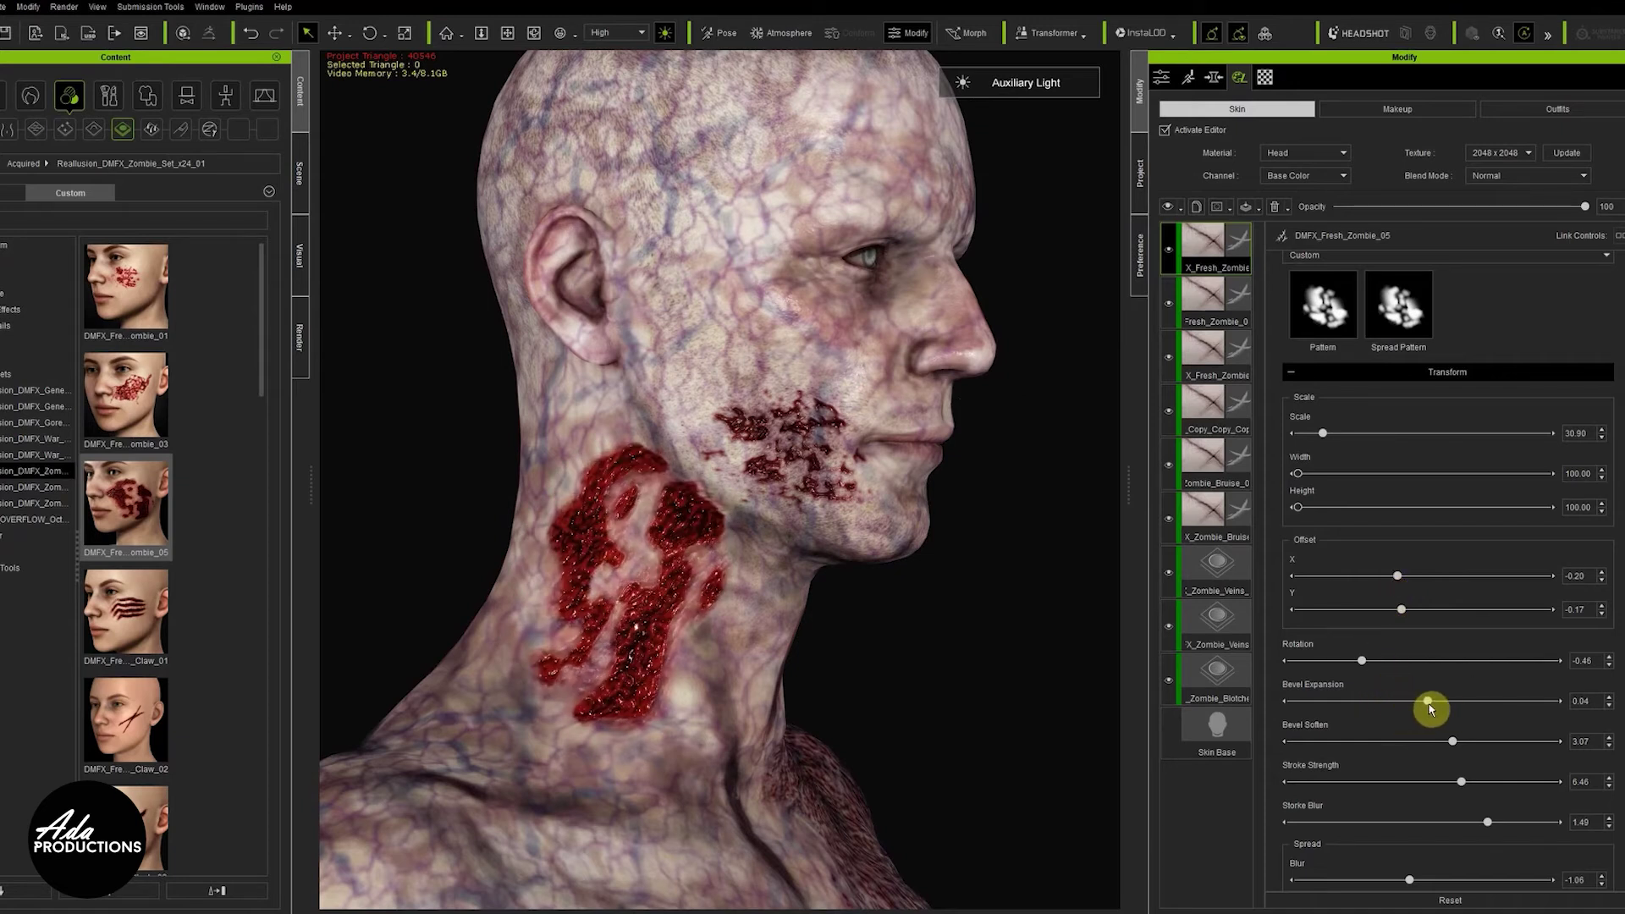
scroll(1444, 762, "up", 1)
left_click_drag(1372, 703, 1396, 721)
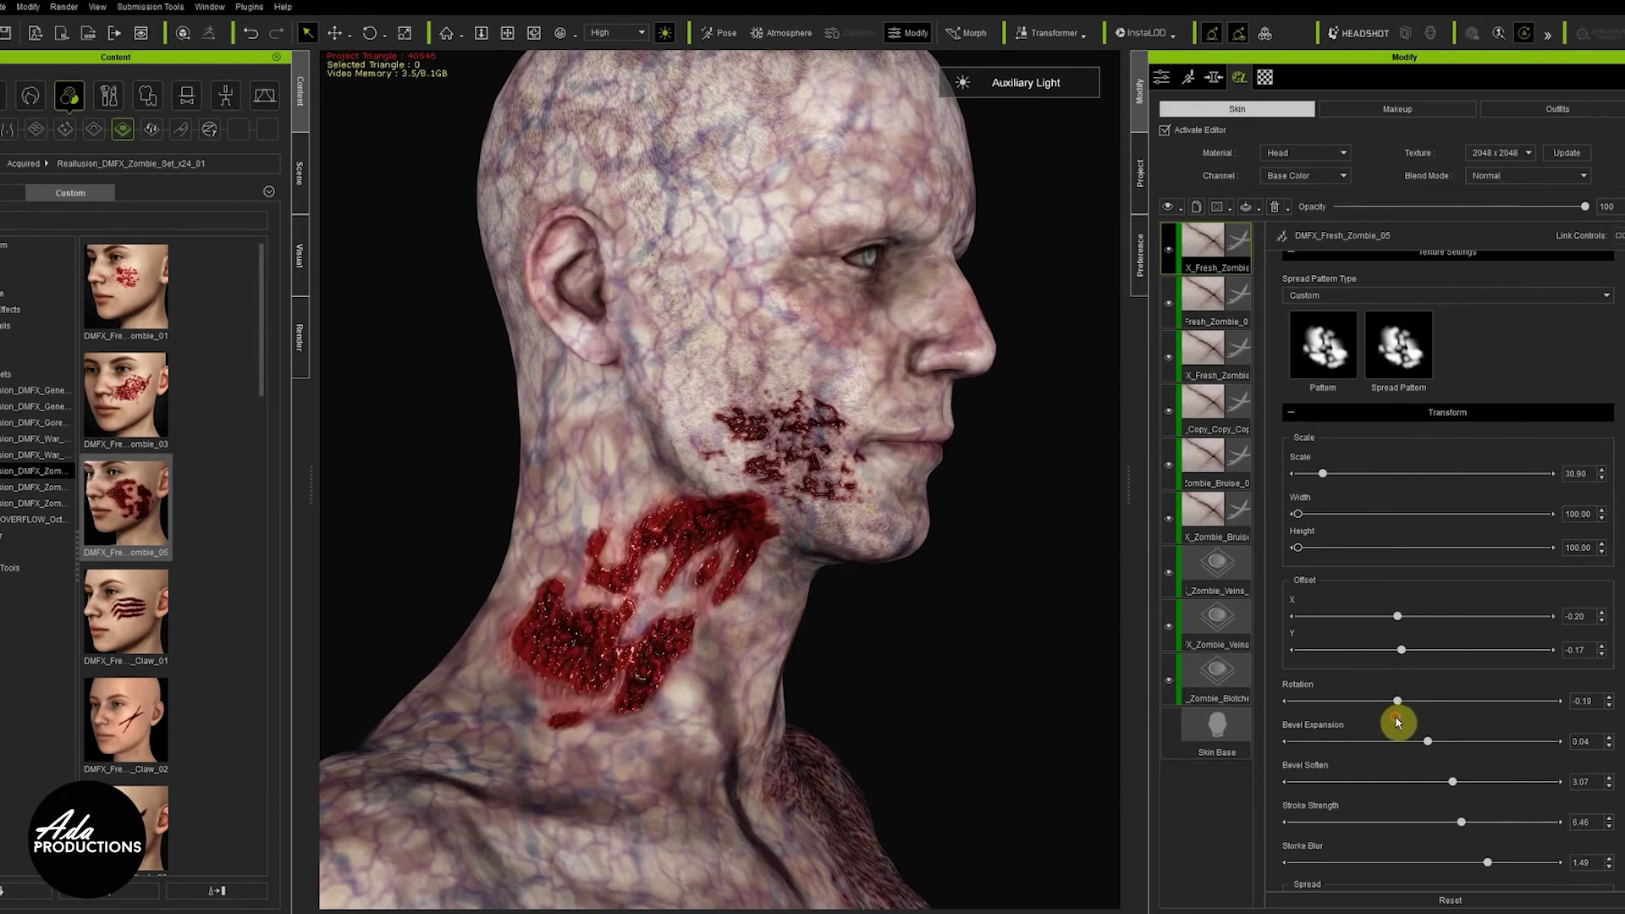
left_click_drag(1300, 516, 1315, 475)
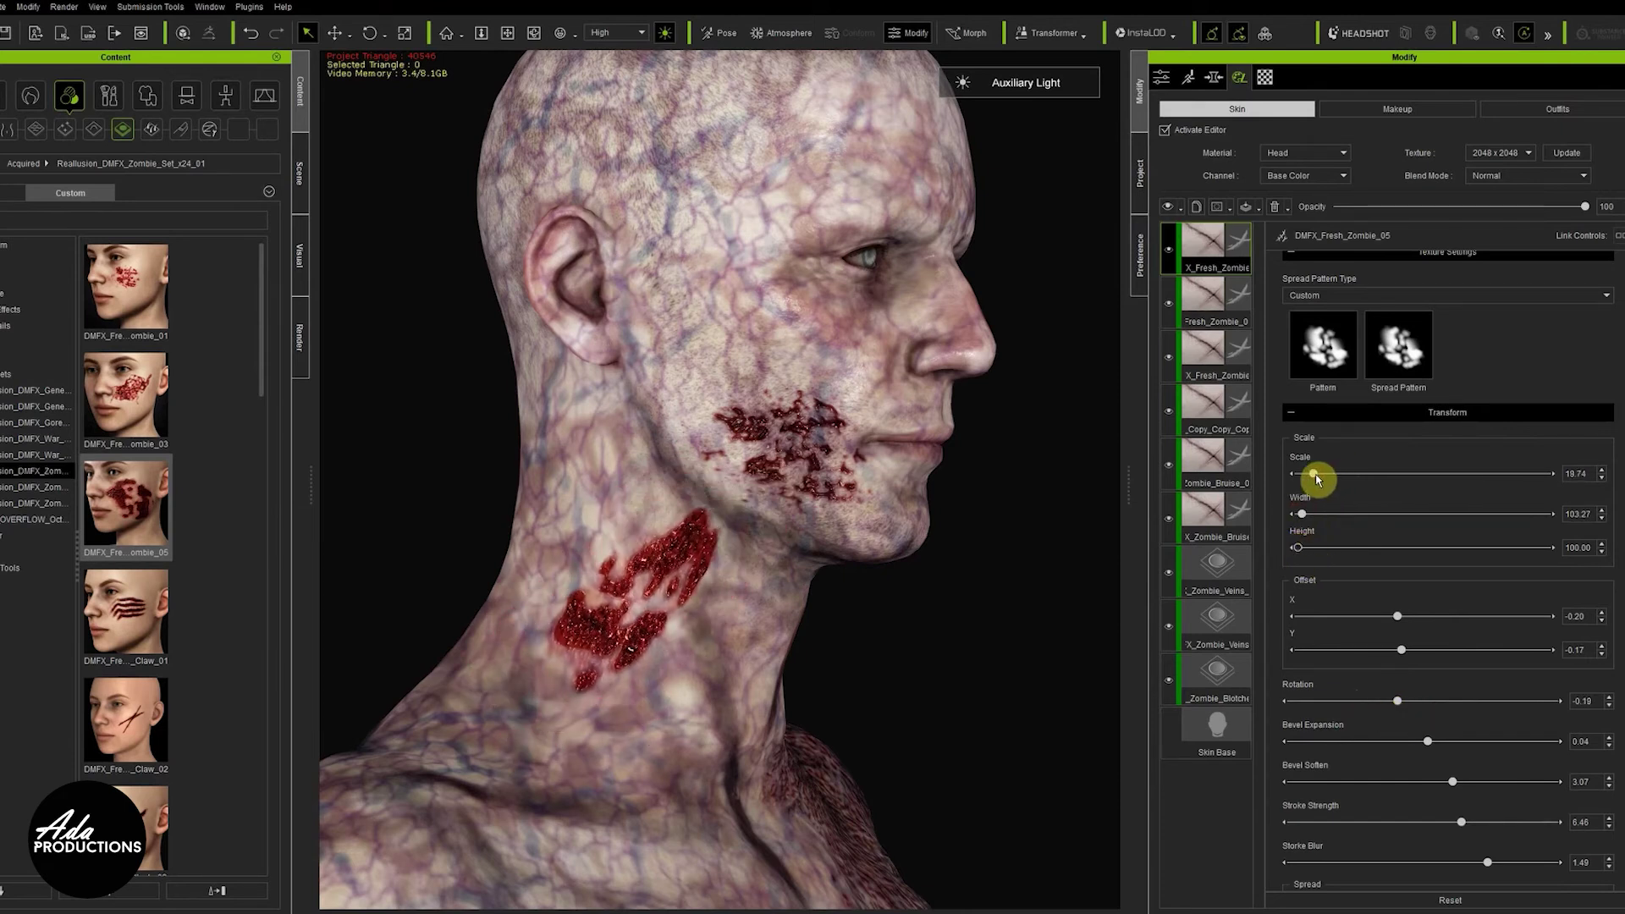
left_click_drag(1297, 548, 1382, 555)
left_click_drag(1405, 705, 1415, 715)
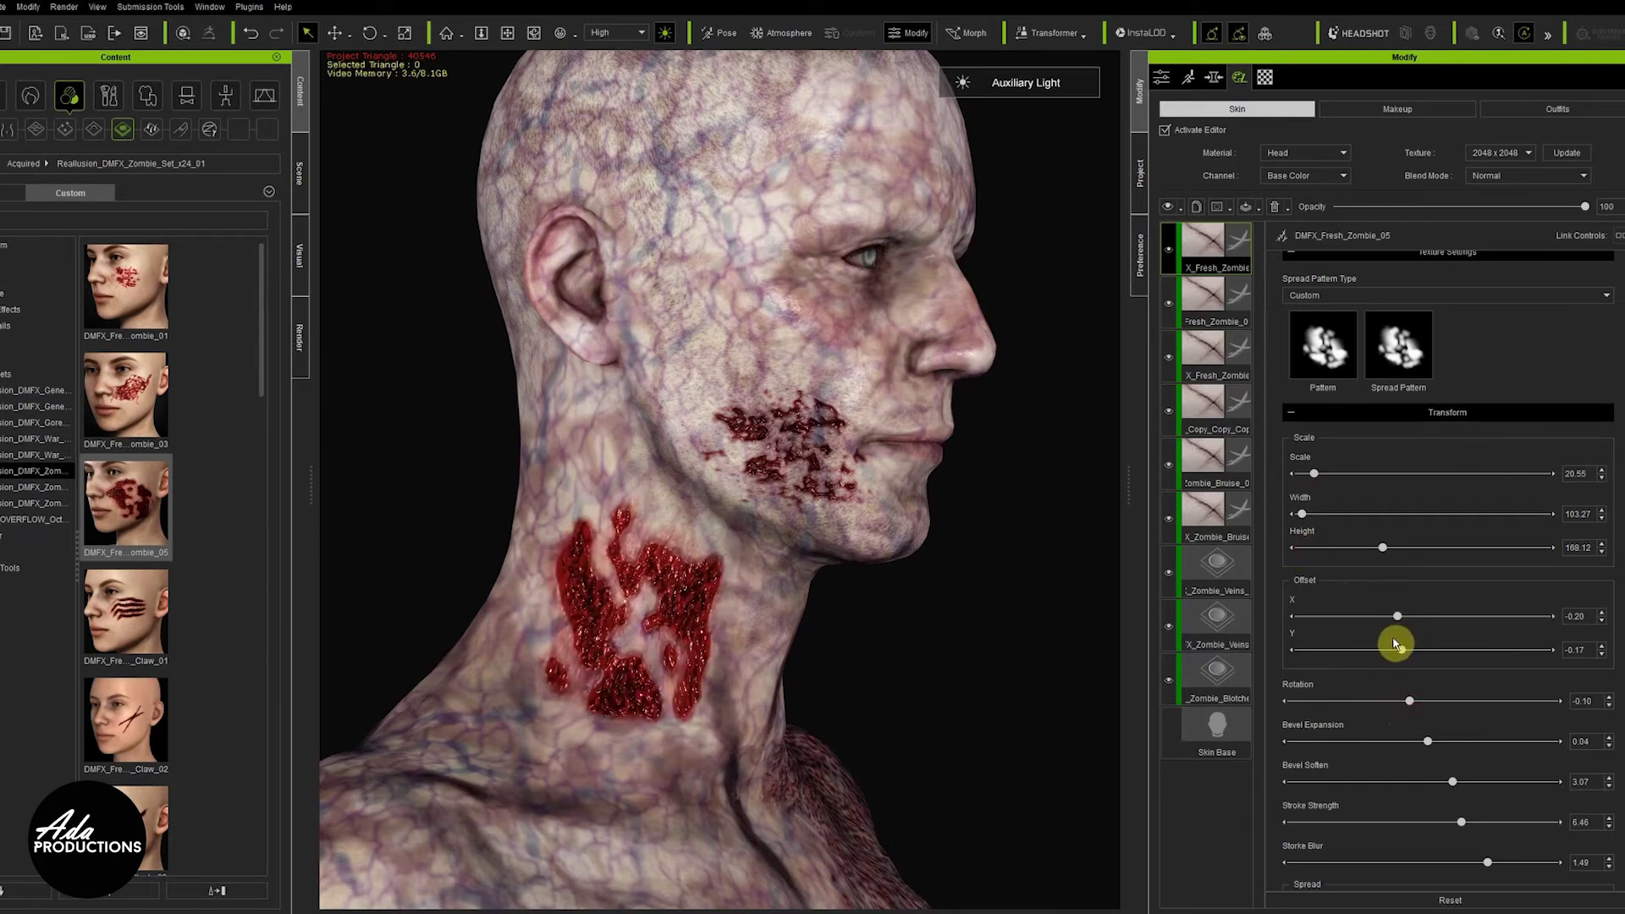
Raise the neck wound to a Y offset of -0.11 and check it from the front and side
left_click_drag(1410, 659, 1417, 656)
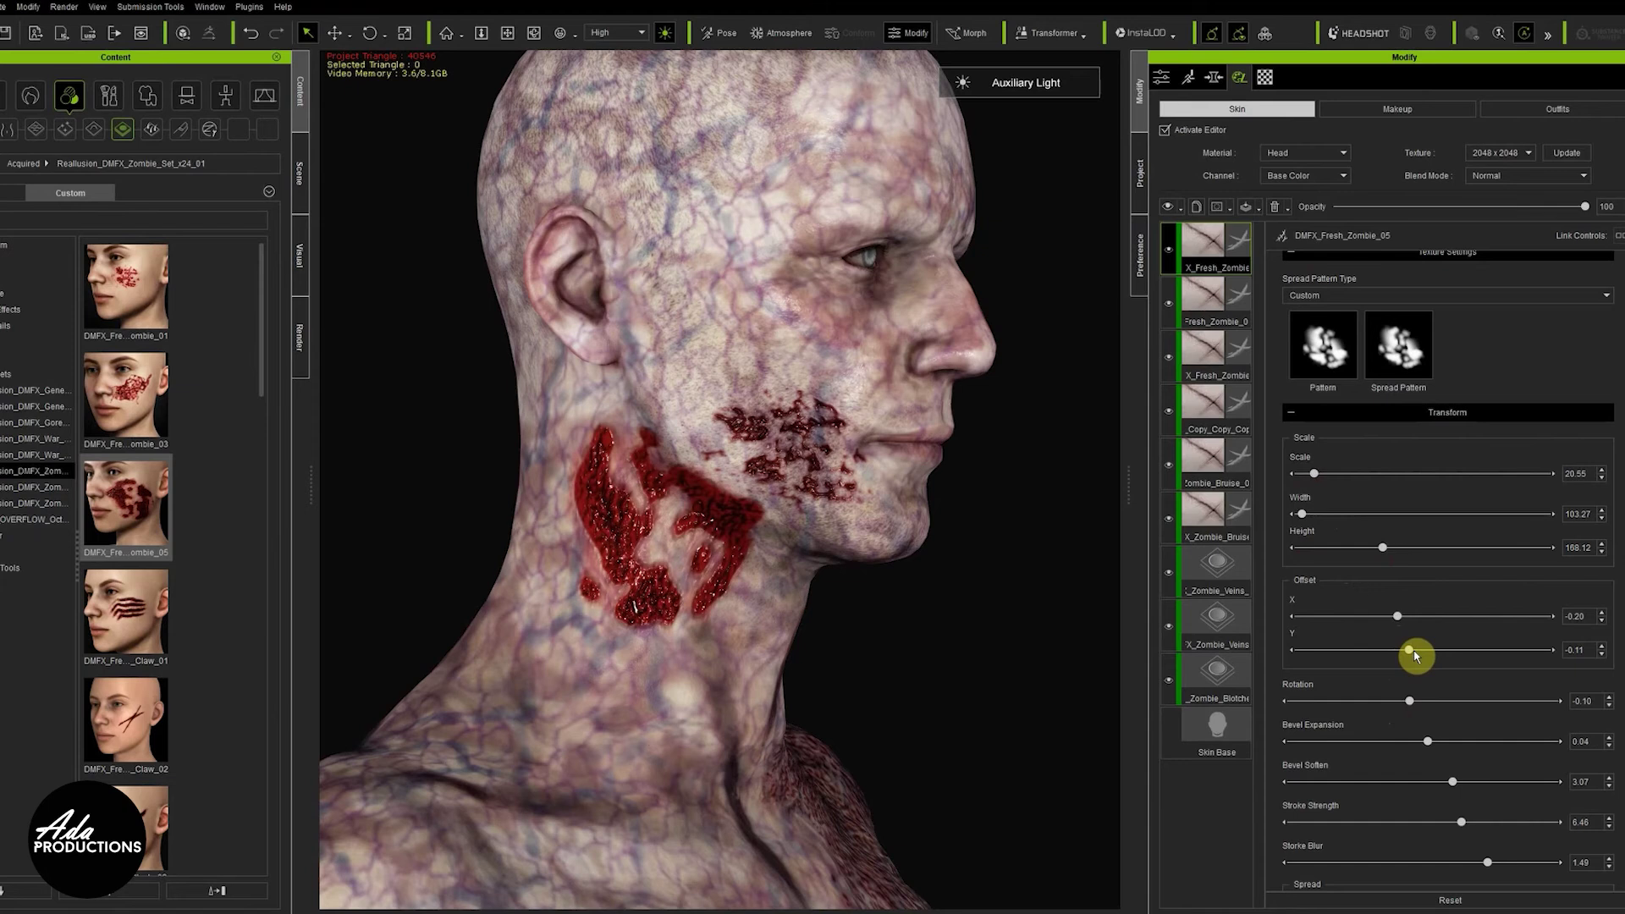
right_click_drag(979, 606, 820, 592)
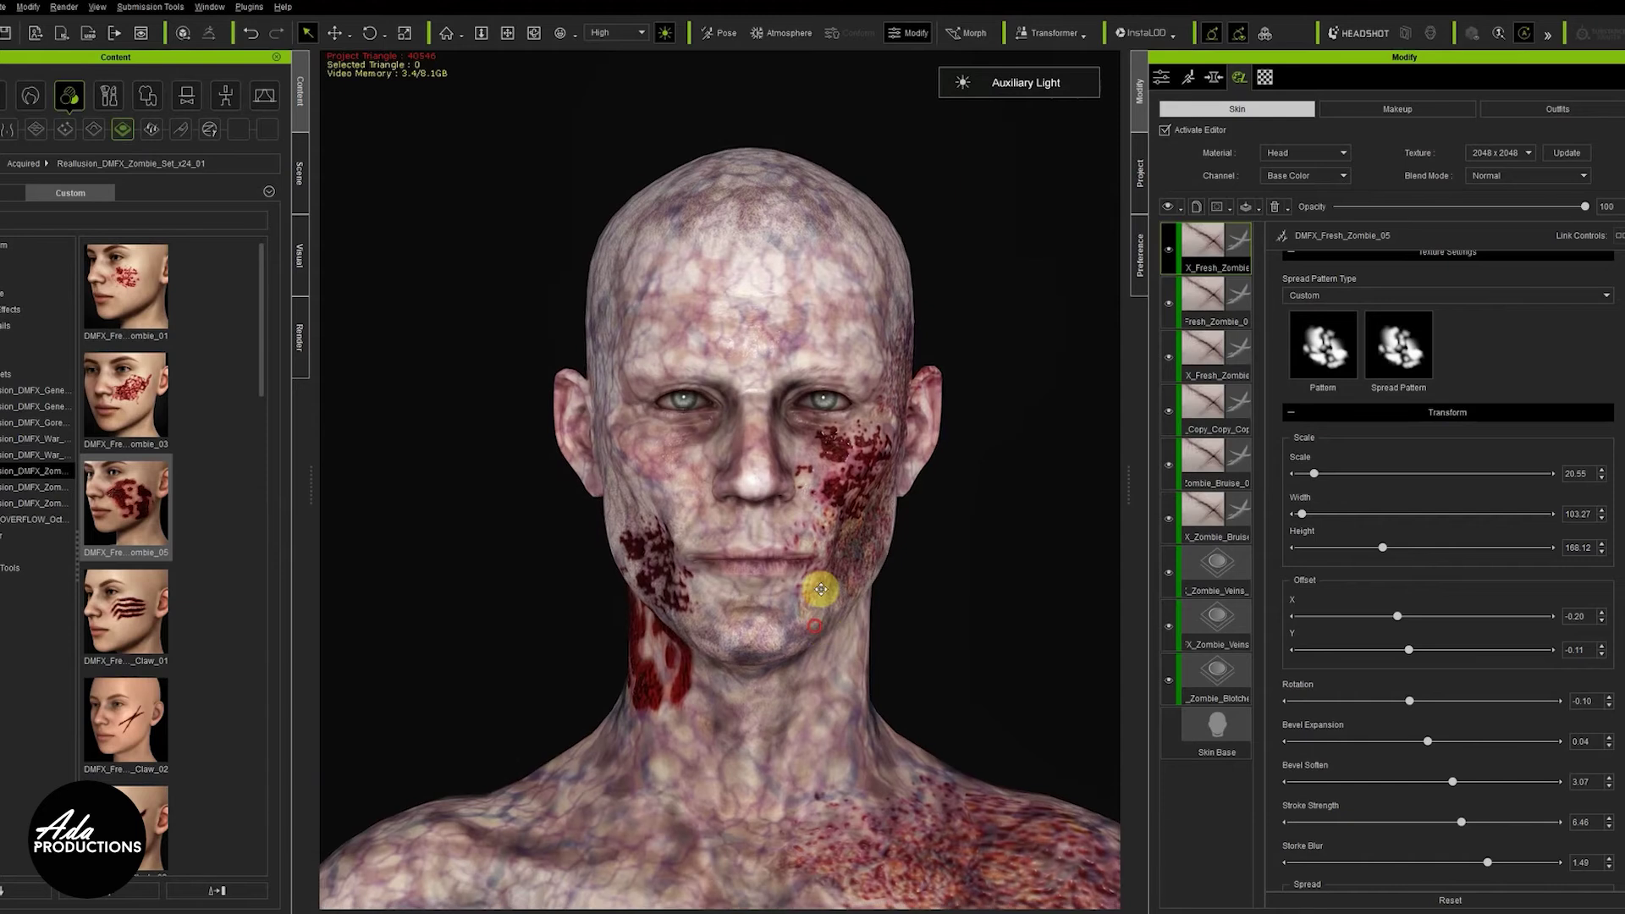
middle_click_drag(819, 592, 818, 584)
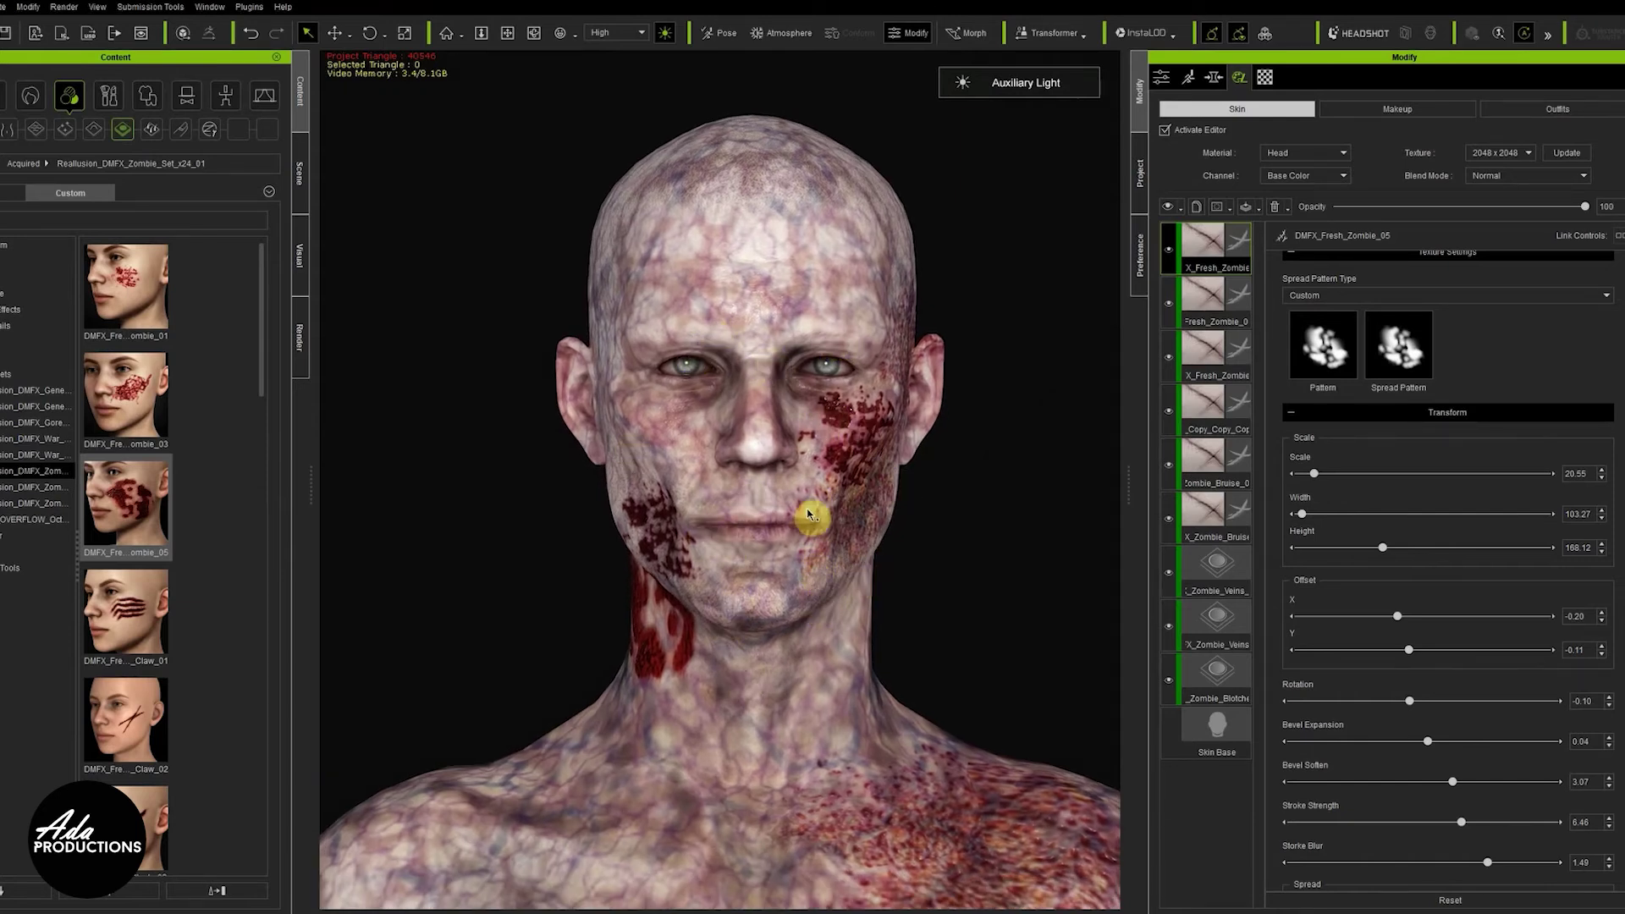
scroll(869, 520, "up", 2)
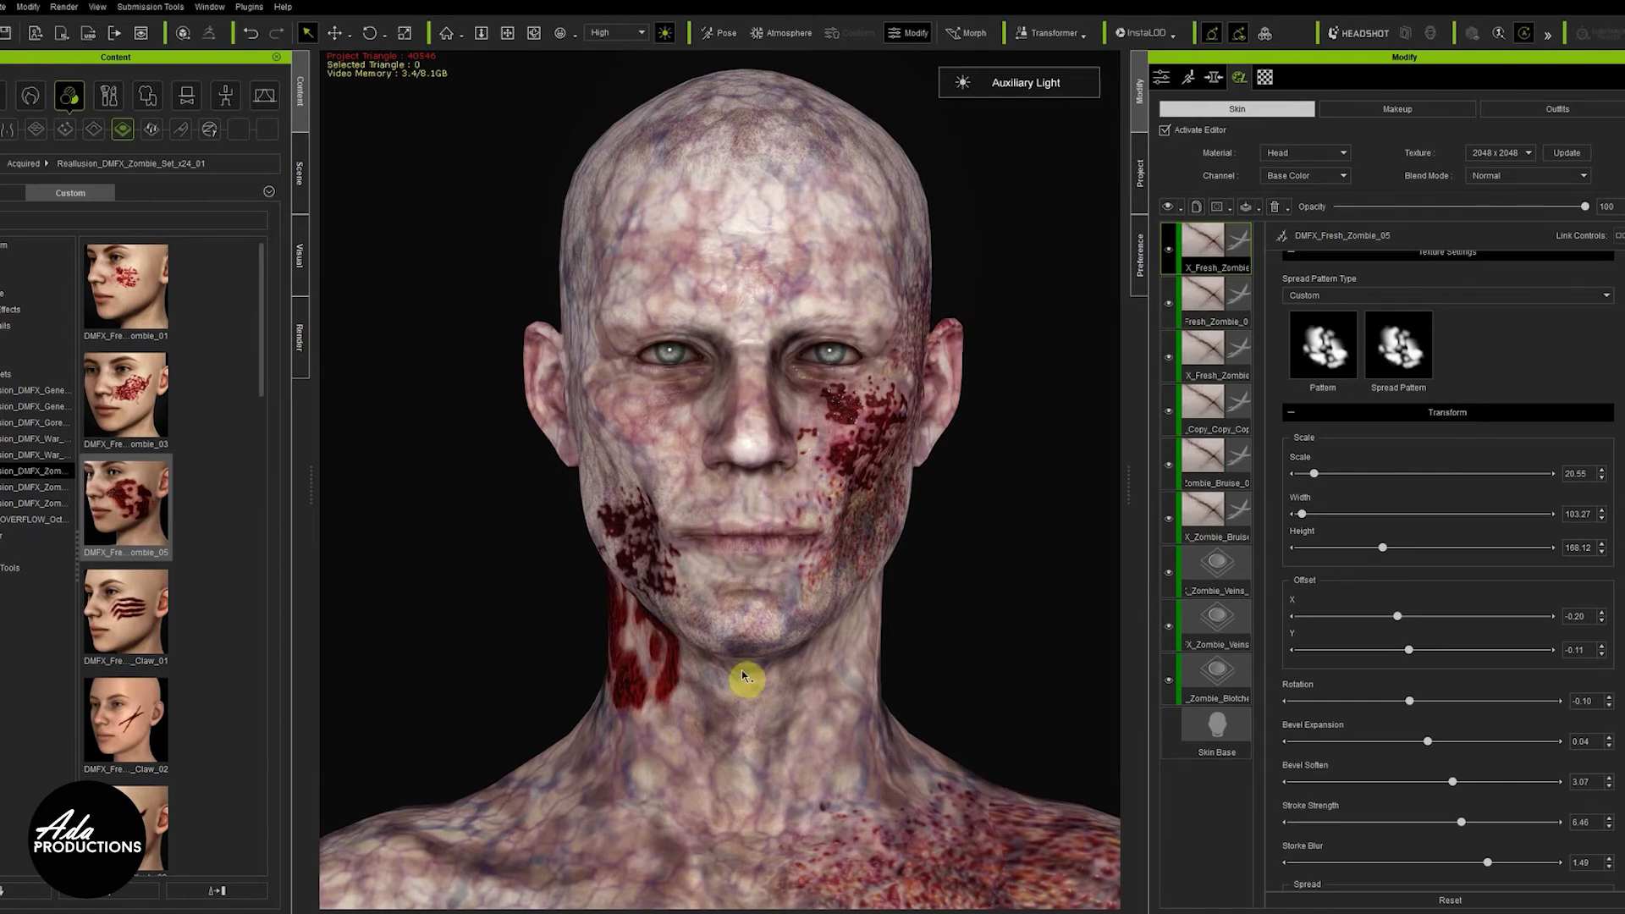
middle_click_drag(724, 639, 1020, 550)
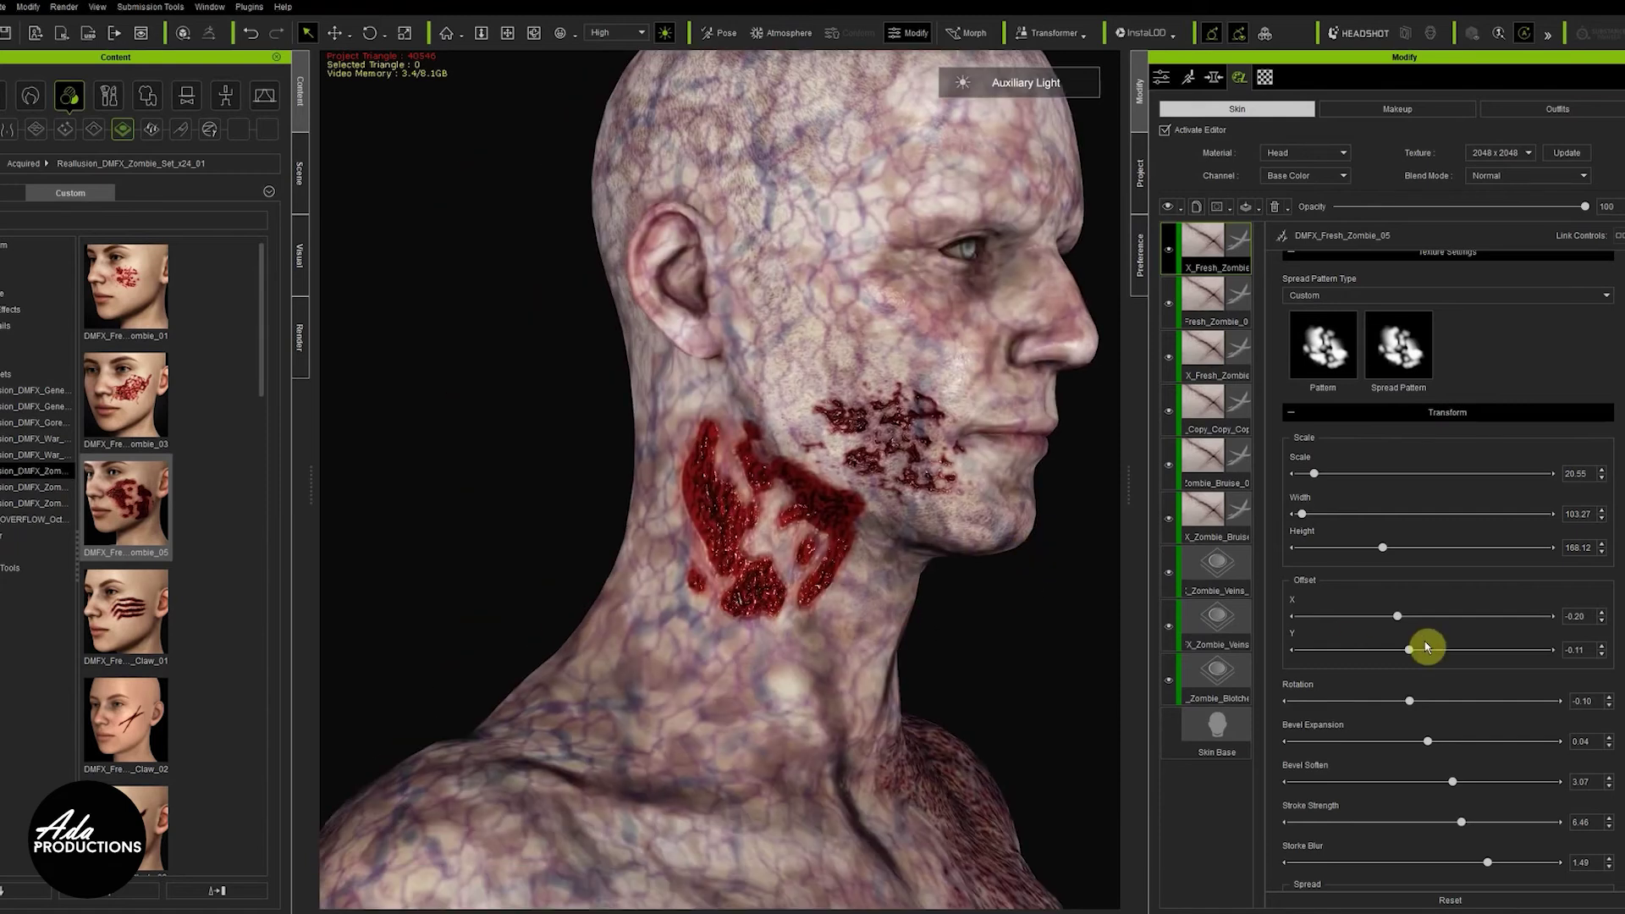
Refine the neck wound with bevel soften 2.75, stroke strength 5.94, stroke blur 1.07, width 115.26 and colour opacity 0.40
scroll(1427, 647, "down", 3)
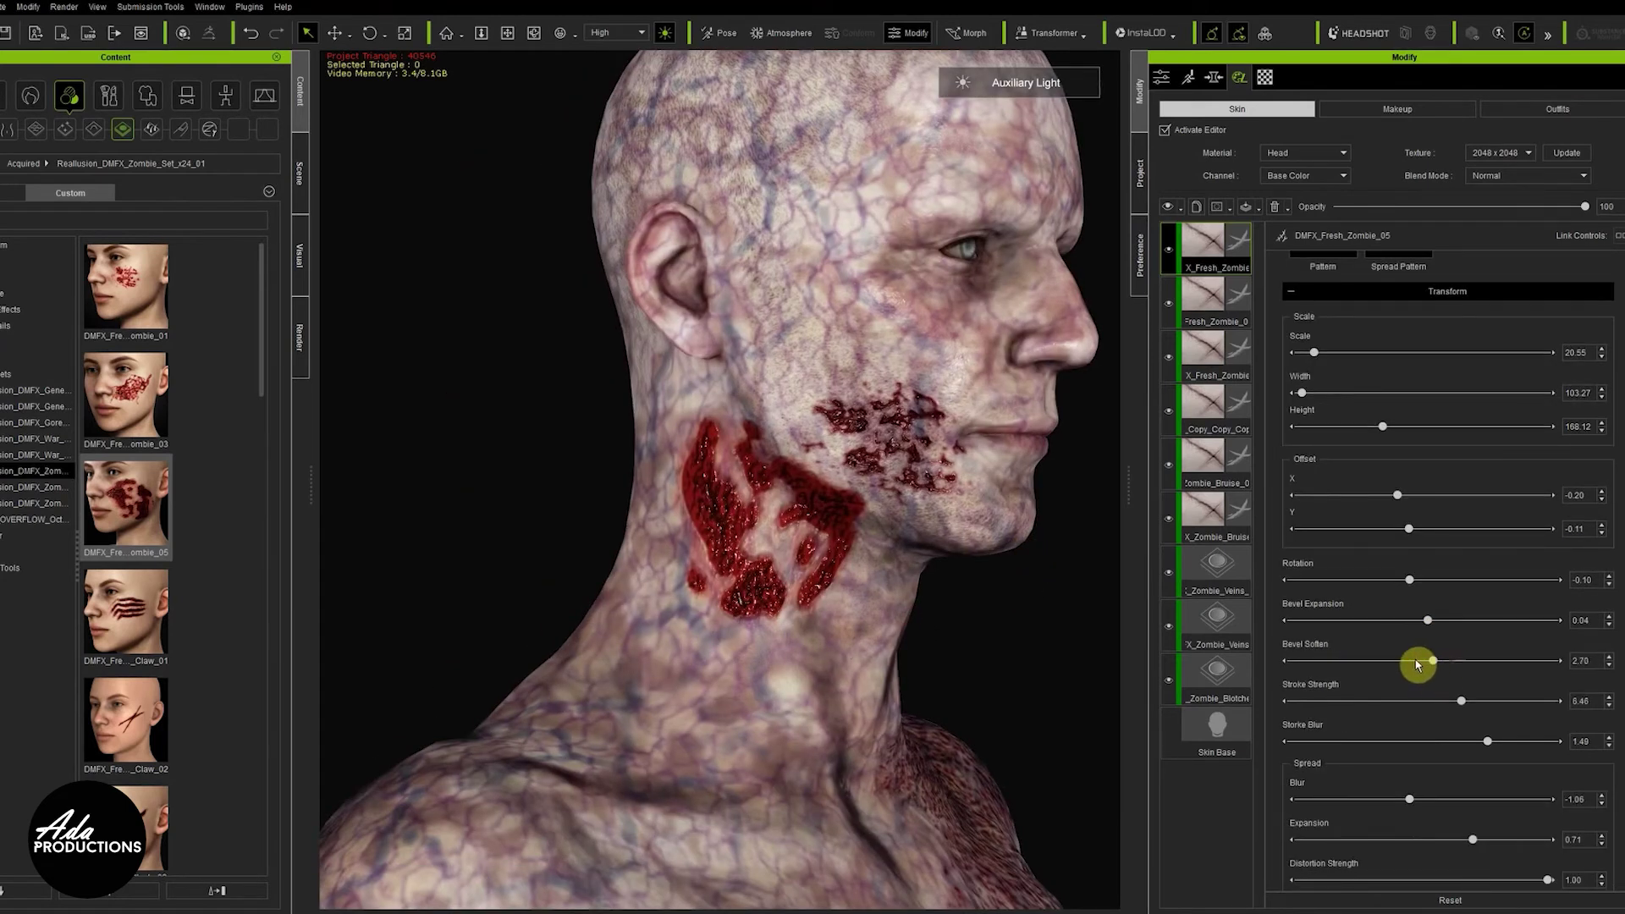
scroll(1361, 534, "up", 3)
mouse_move(1309, 516)
left_mouse_down()
mouse_move(1335, 518)
mouse_move(1313, 519)
left_mouse_up()
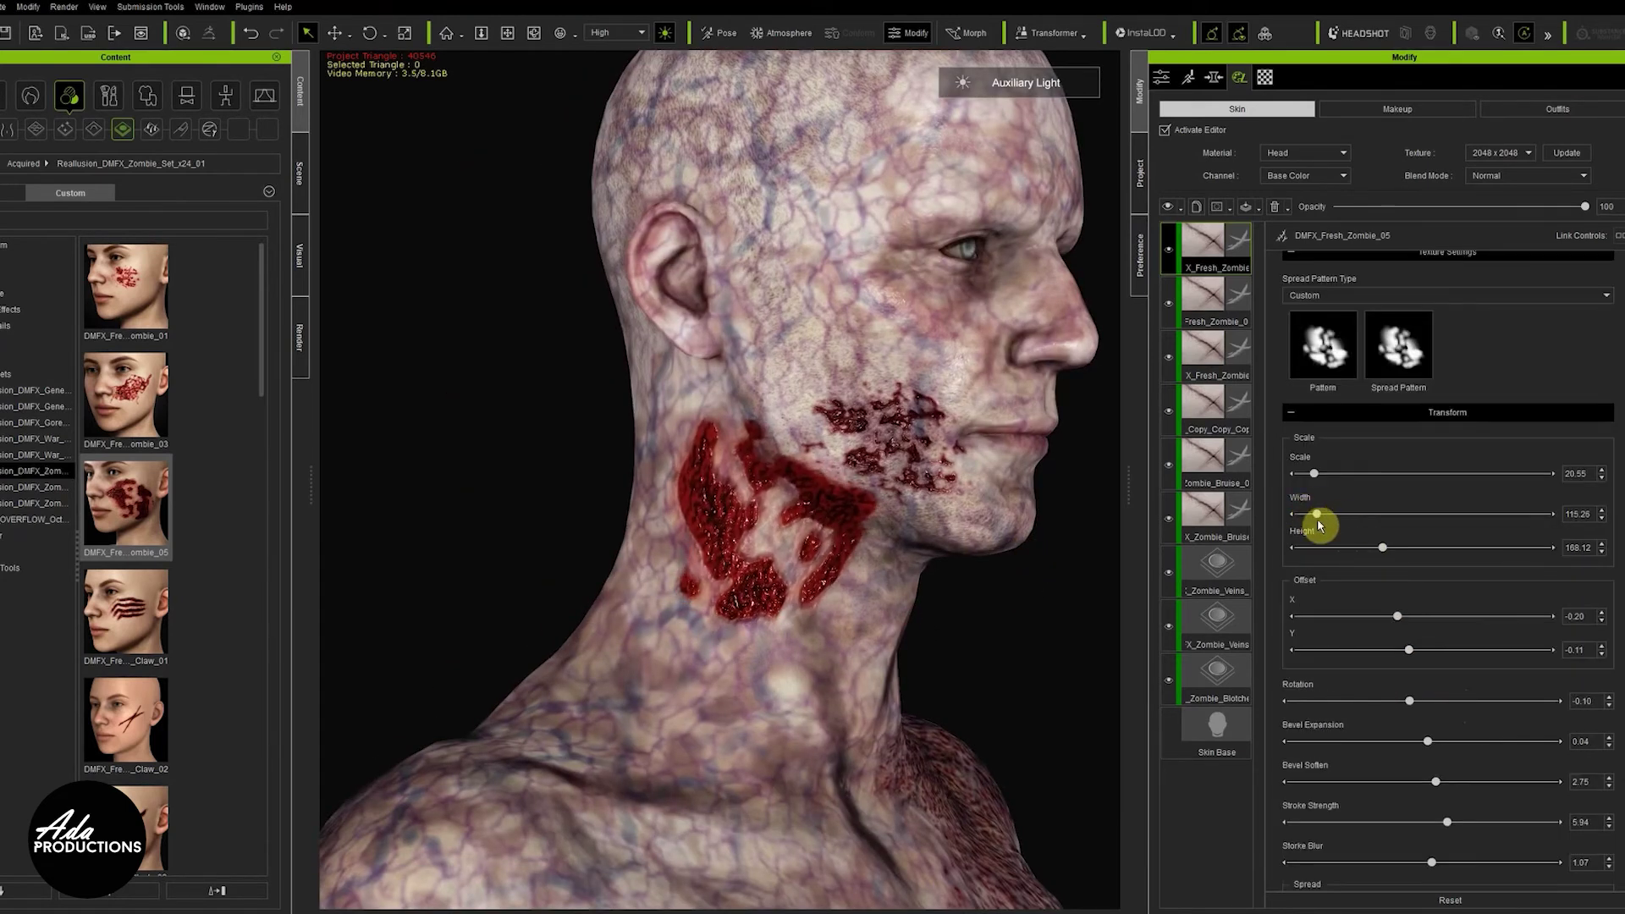
scroll(1346, 601, "down", 10)
scroll(1371, 636, "down", 8)
left_click_drag(1368, 453, 1423, 461)
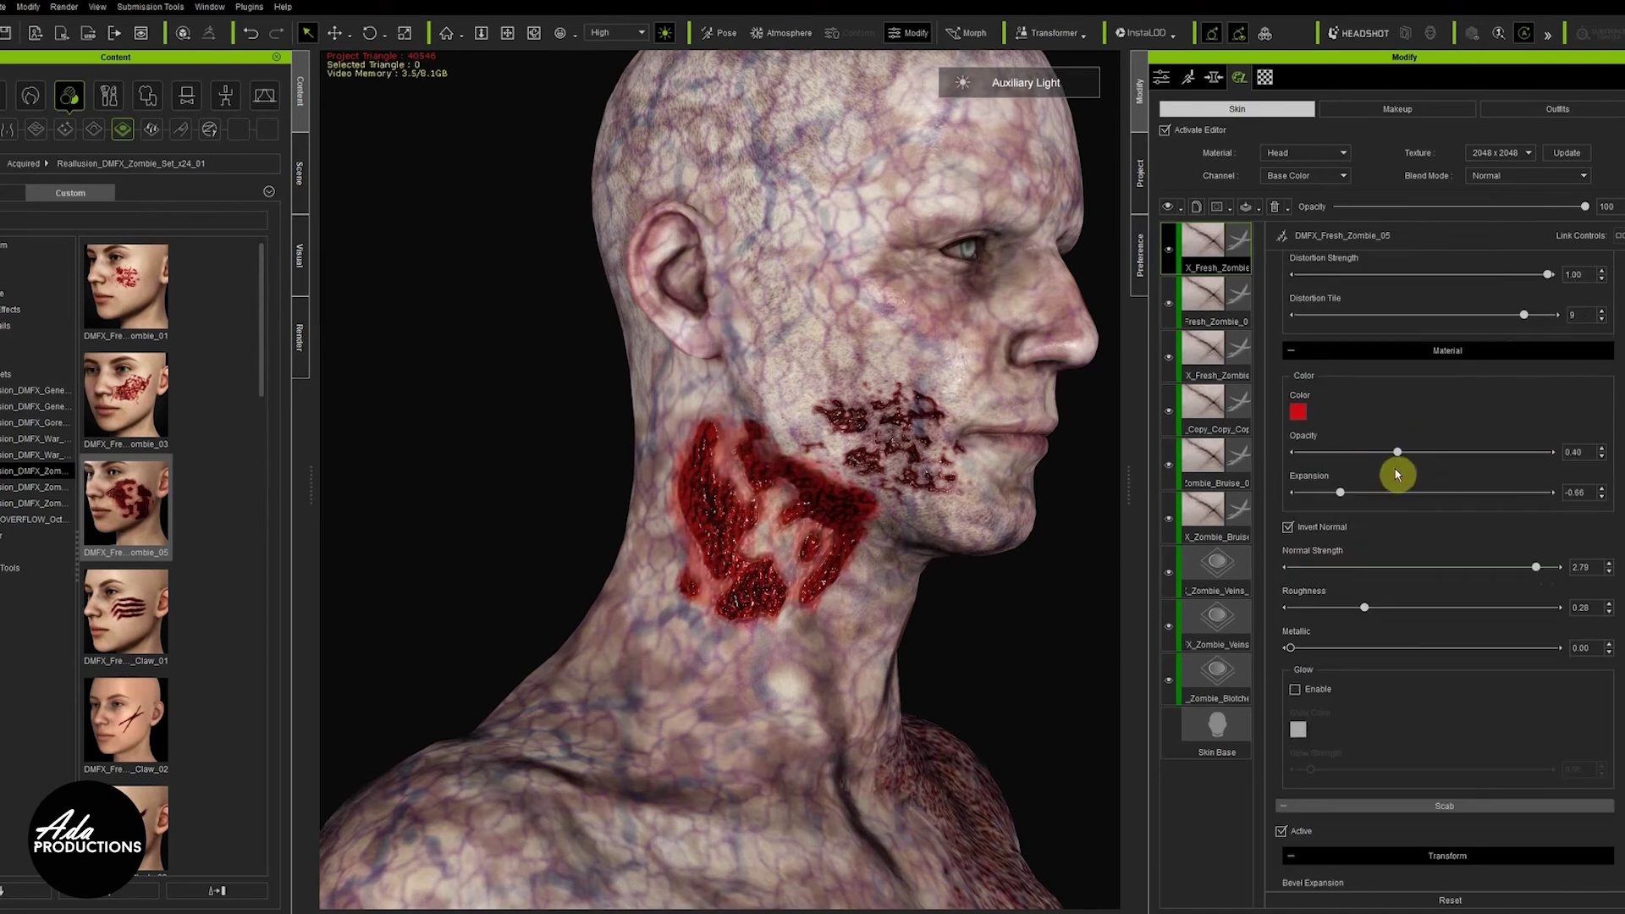
Set the neck wound's base color blend mode to Multiply and check it on the upper body
left_click(1539, 179)
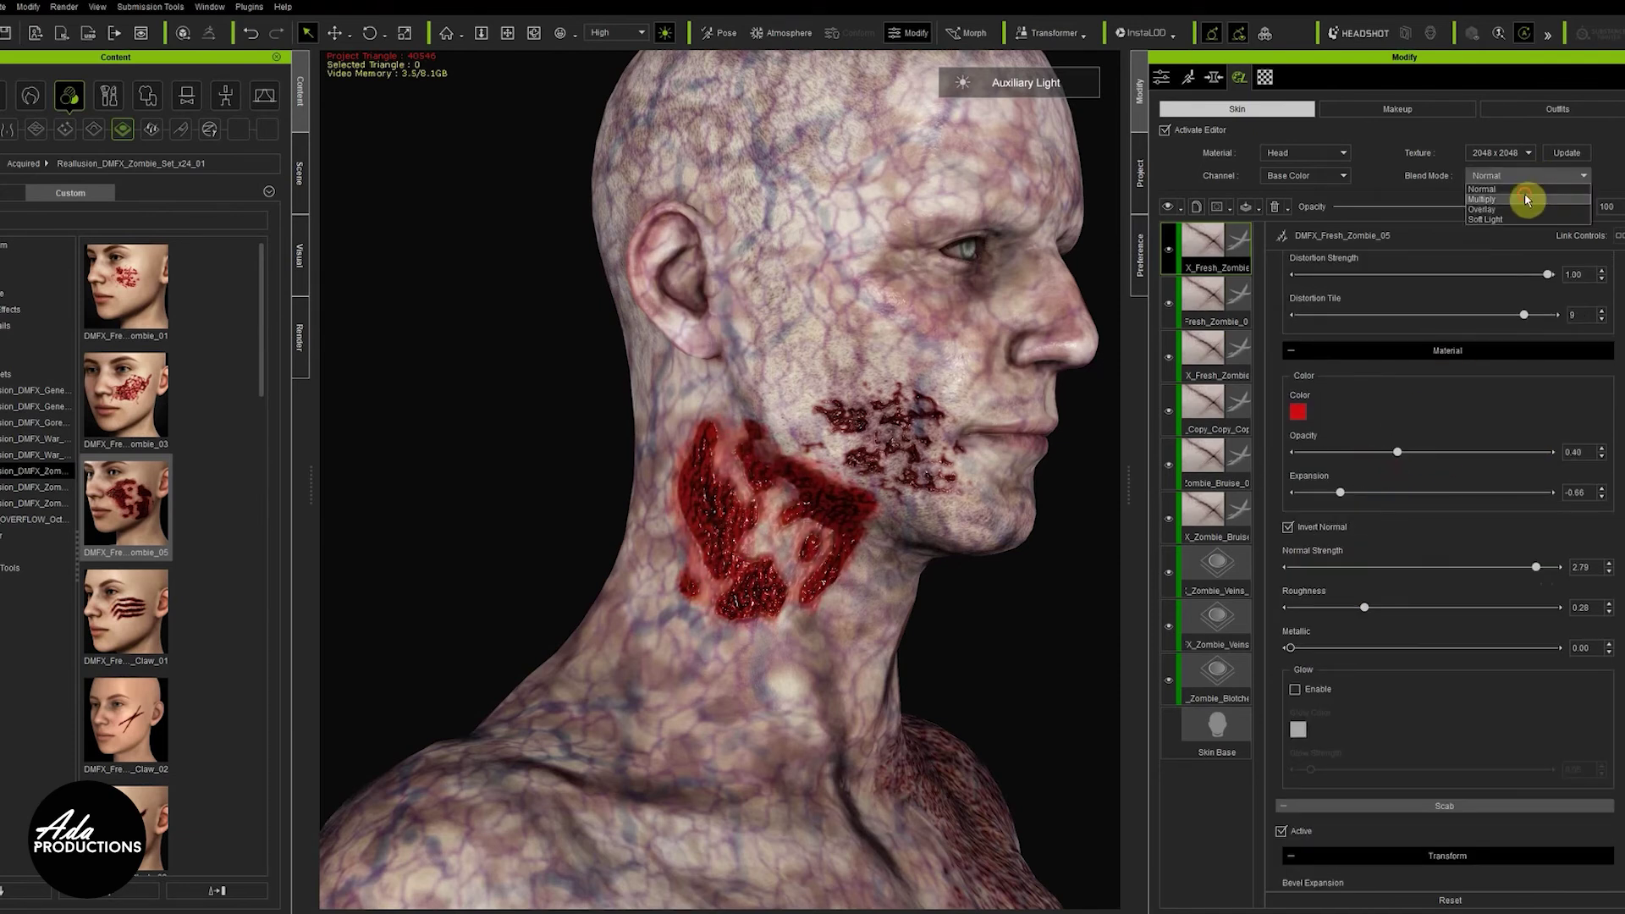
left_click(1527, 200)
right_click_drag(759, 608, 838, 530)
scroll(771, 703, "down", 5)
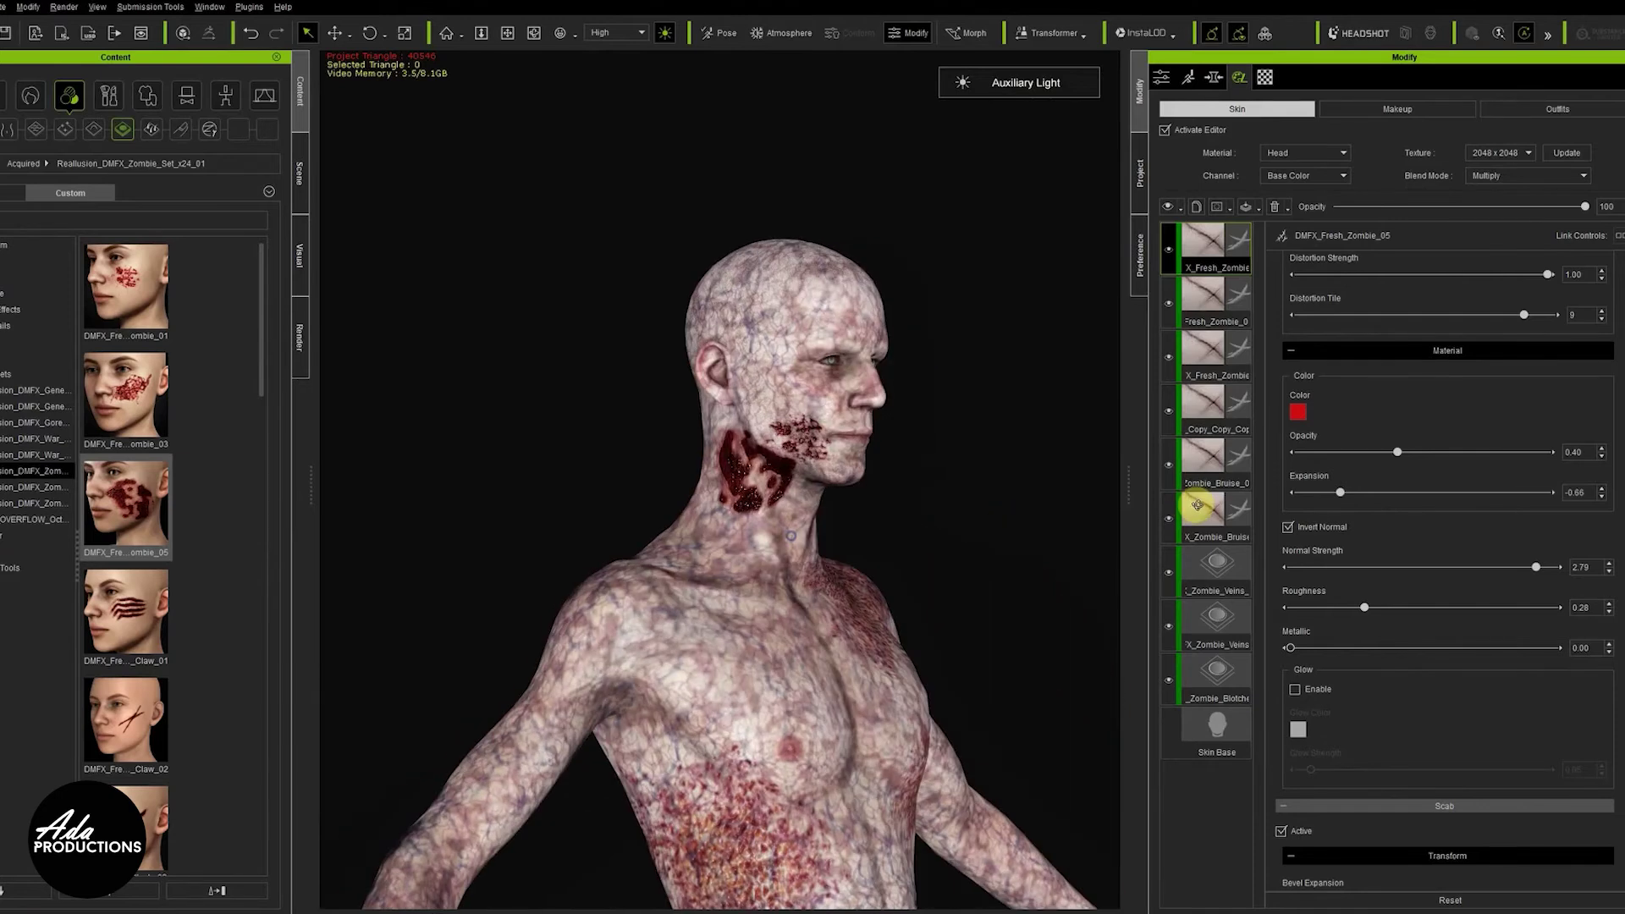
scroll(823, 562, "up", 1)
Duplicate the neck wound layer on the head and duplicate the resulting copy once more
right_click(1221, 256)
left_click(1280, 269)
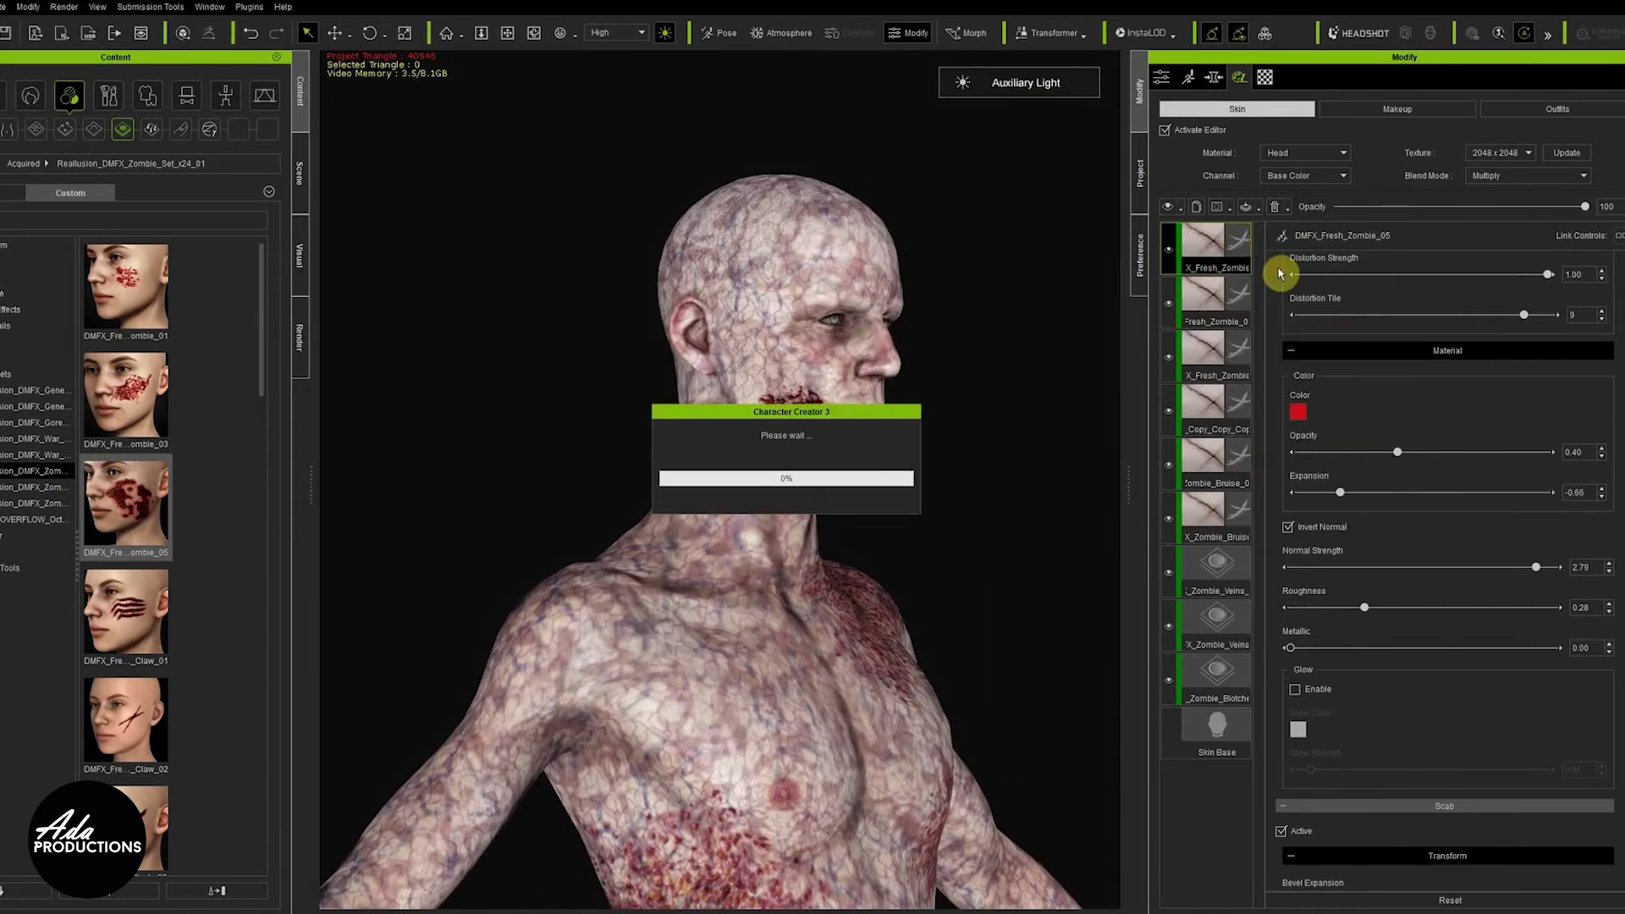
scroll(707, 352, "up", 4)
right_click_drag(707, 344, 1345, 251)
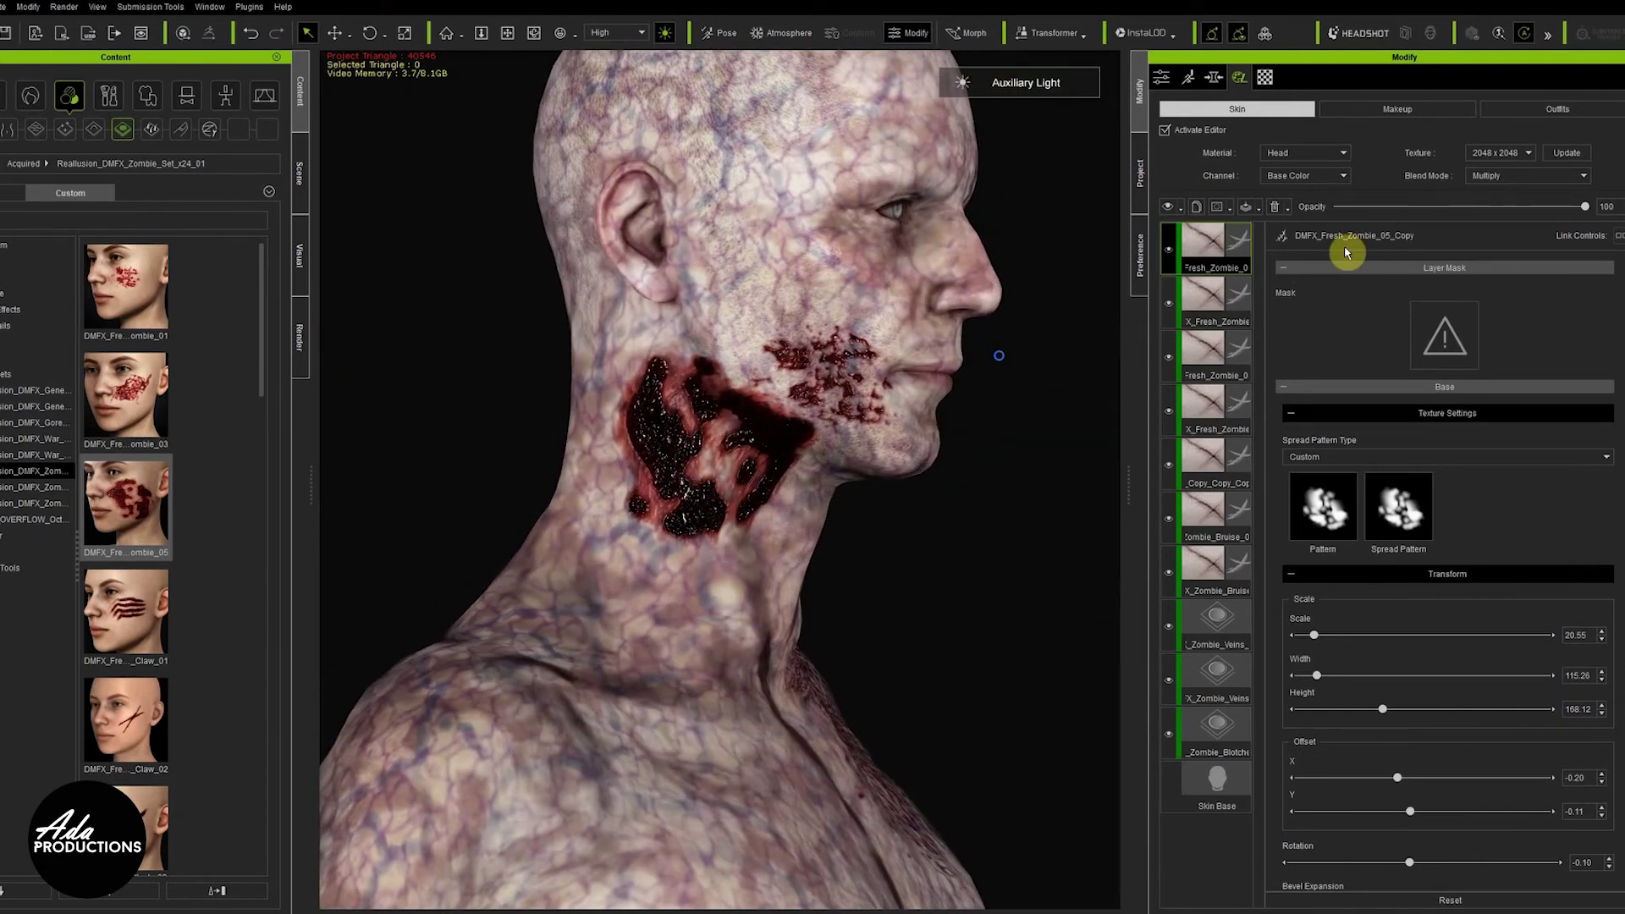
right_click(1211, 243)
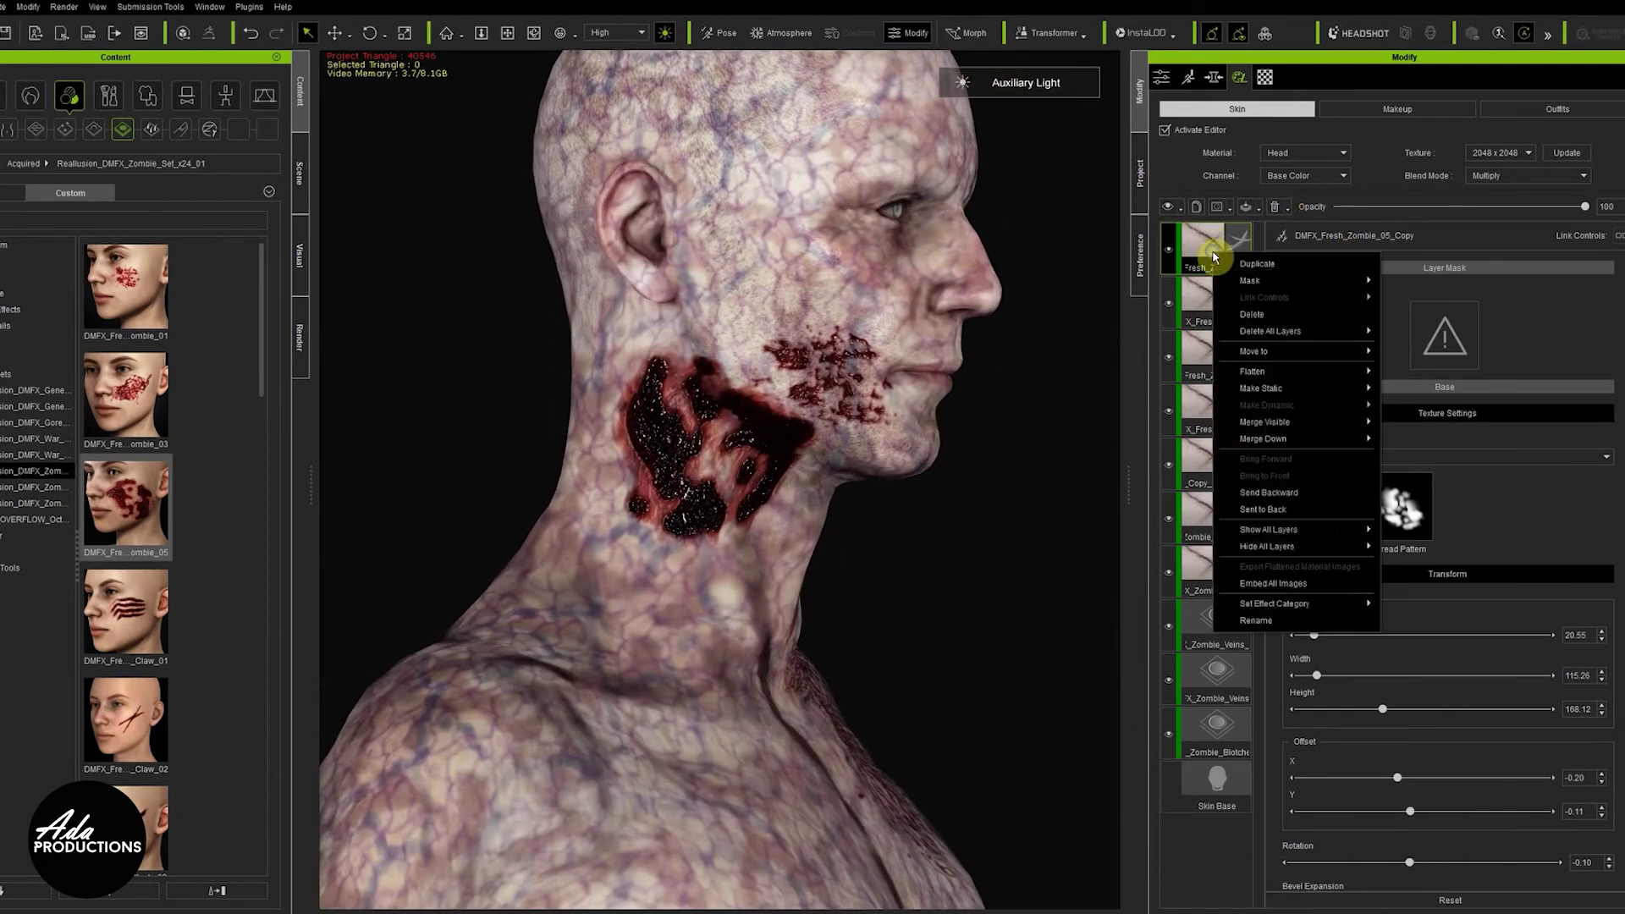
left_click(1292, 262)
right_click(1234, 262)
left_click(1262, 280)
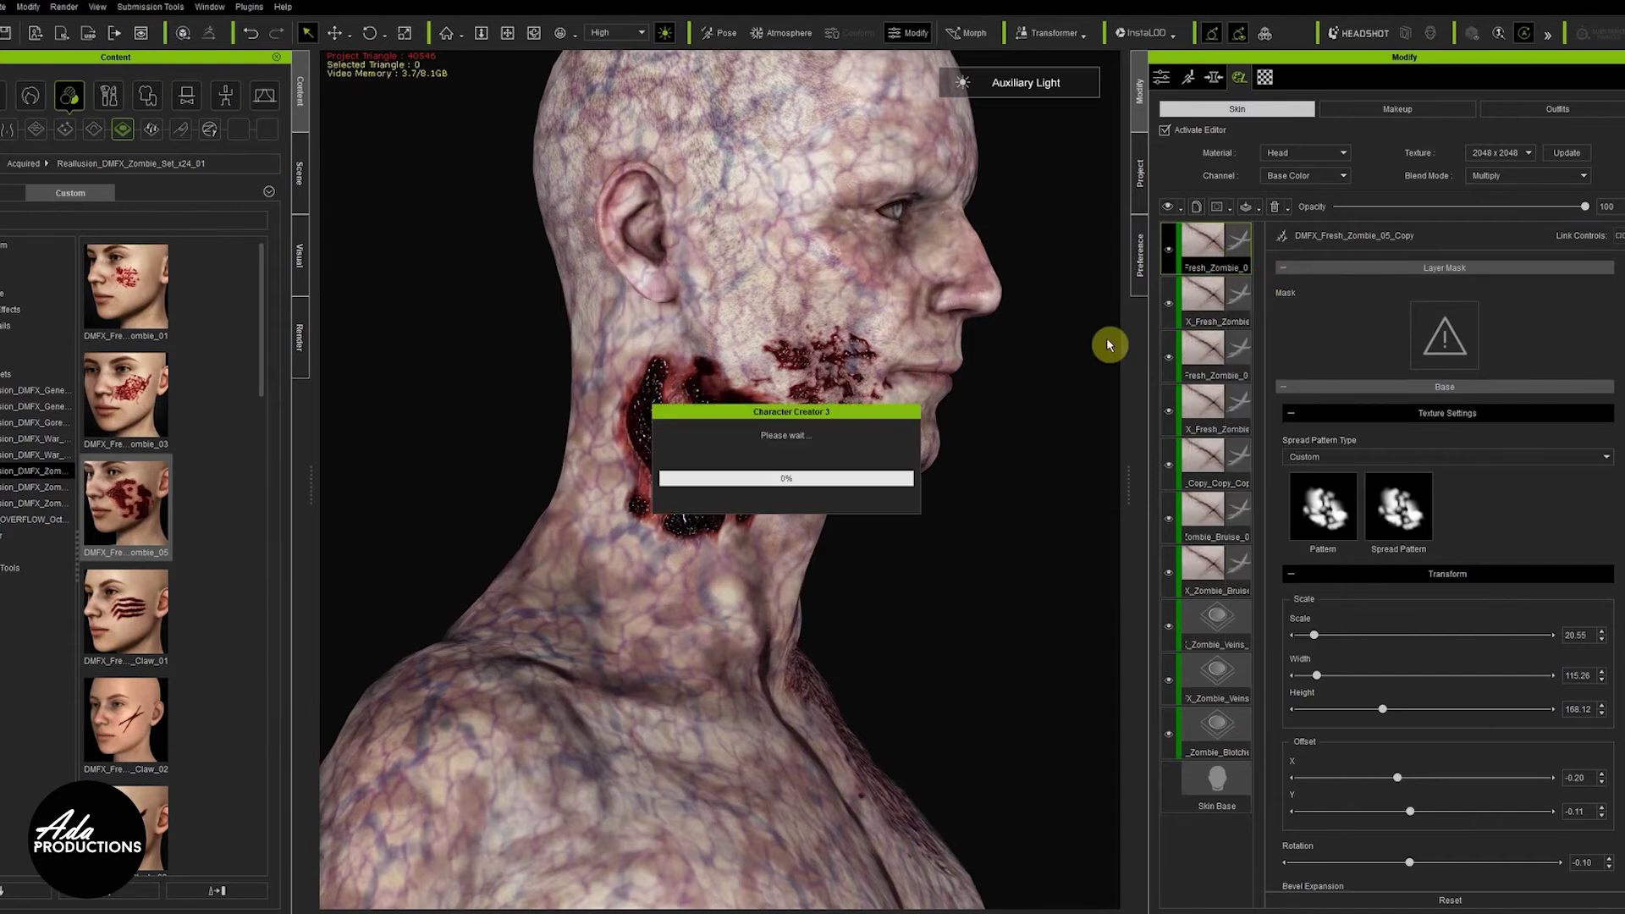
Move the newest neck wound copy to the Body material and select that layer there
right_click(1206, 264)
mouse_move(1324, 362)
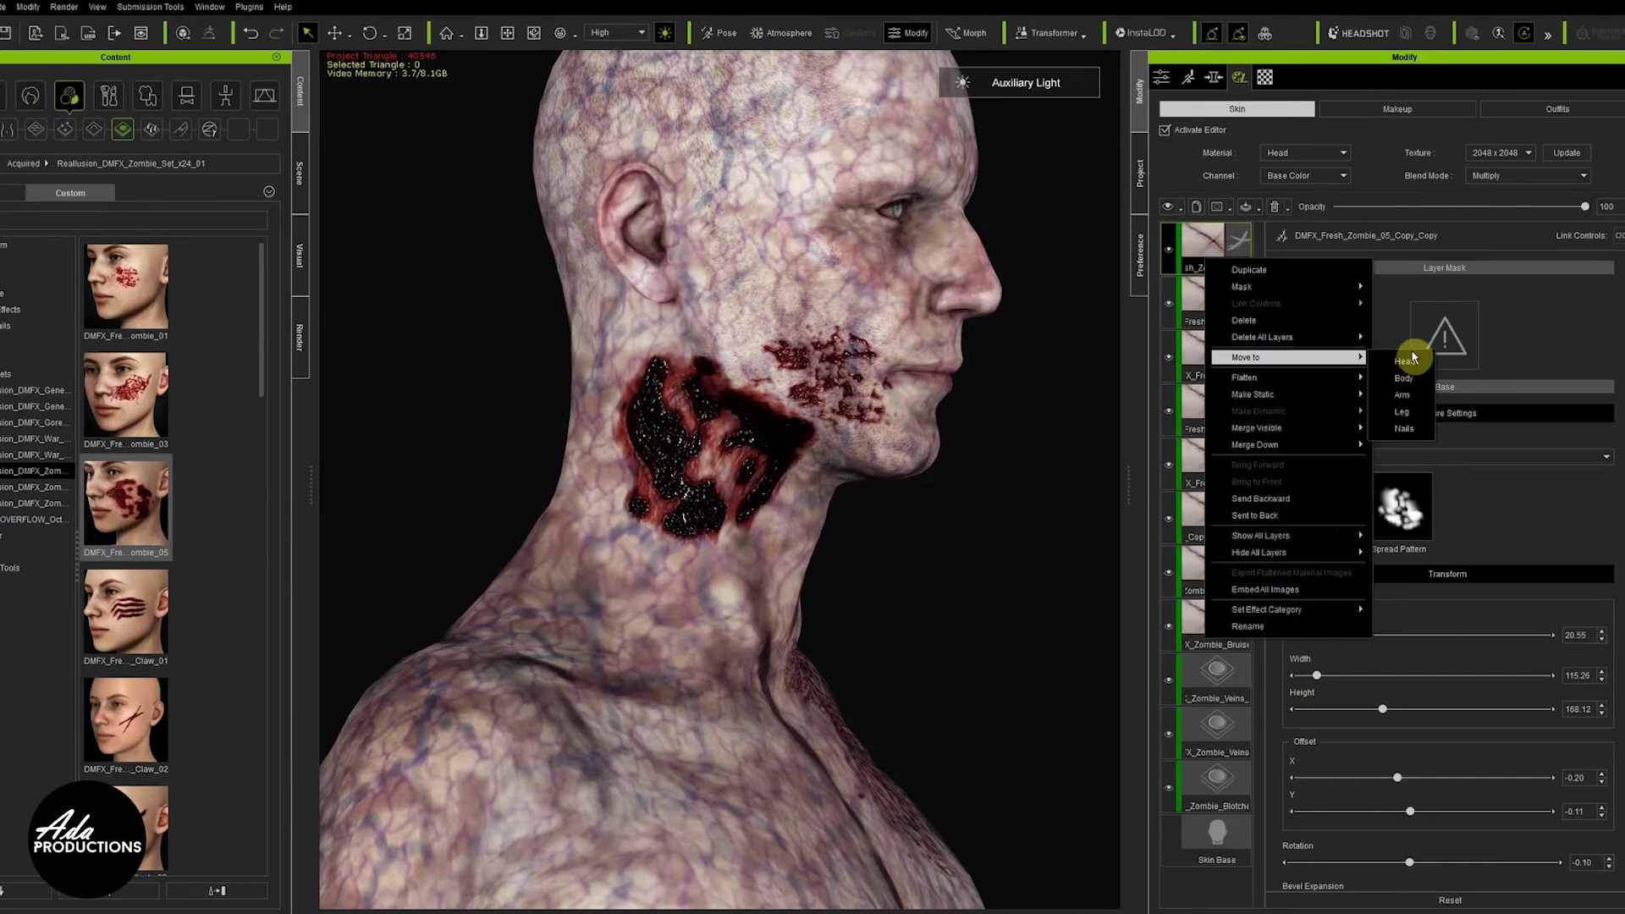
left_click(1403, 378)
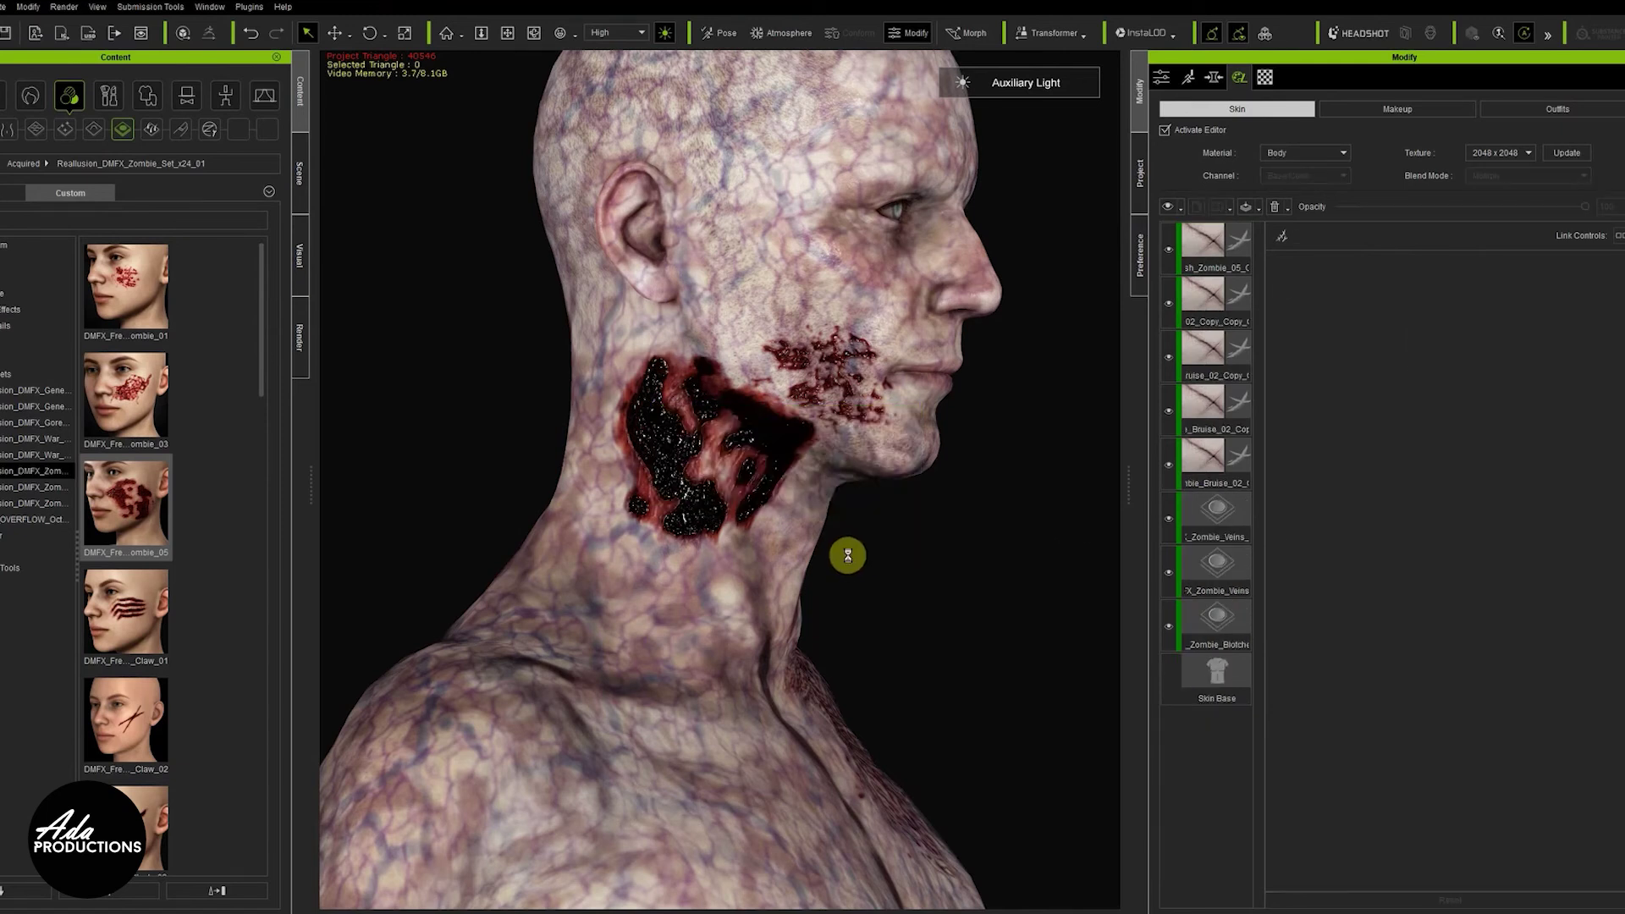
scroll(847, 555, "down", 4)
scroll(848, 555, "down", 3)
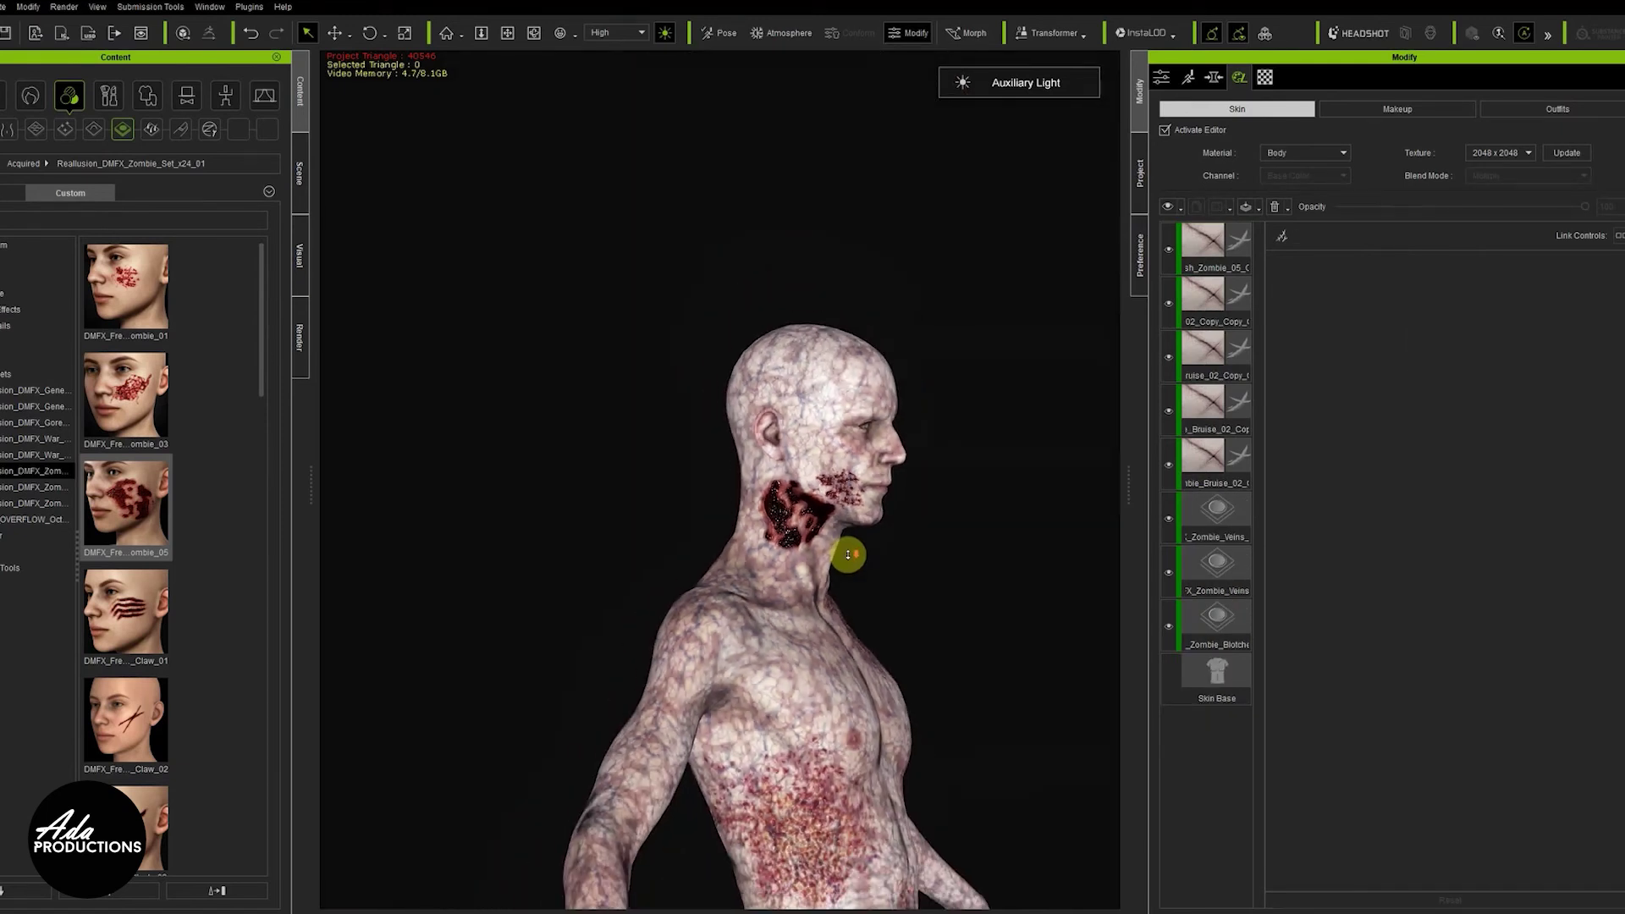
middle_click_drag(917, 679, 867, 406)
right_click_drag(870, 386, 792, 593)
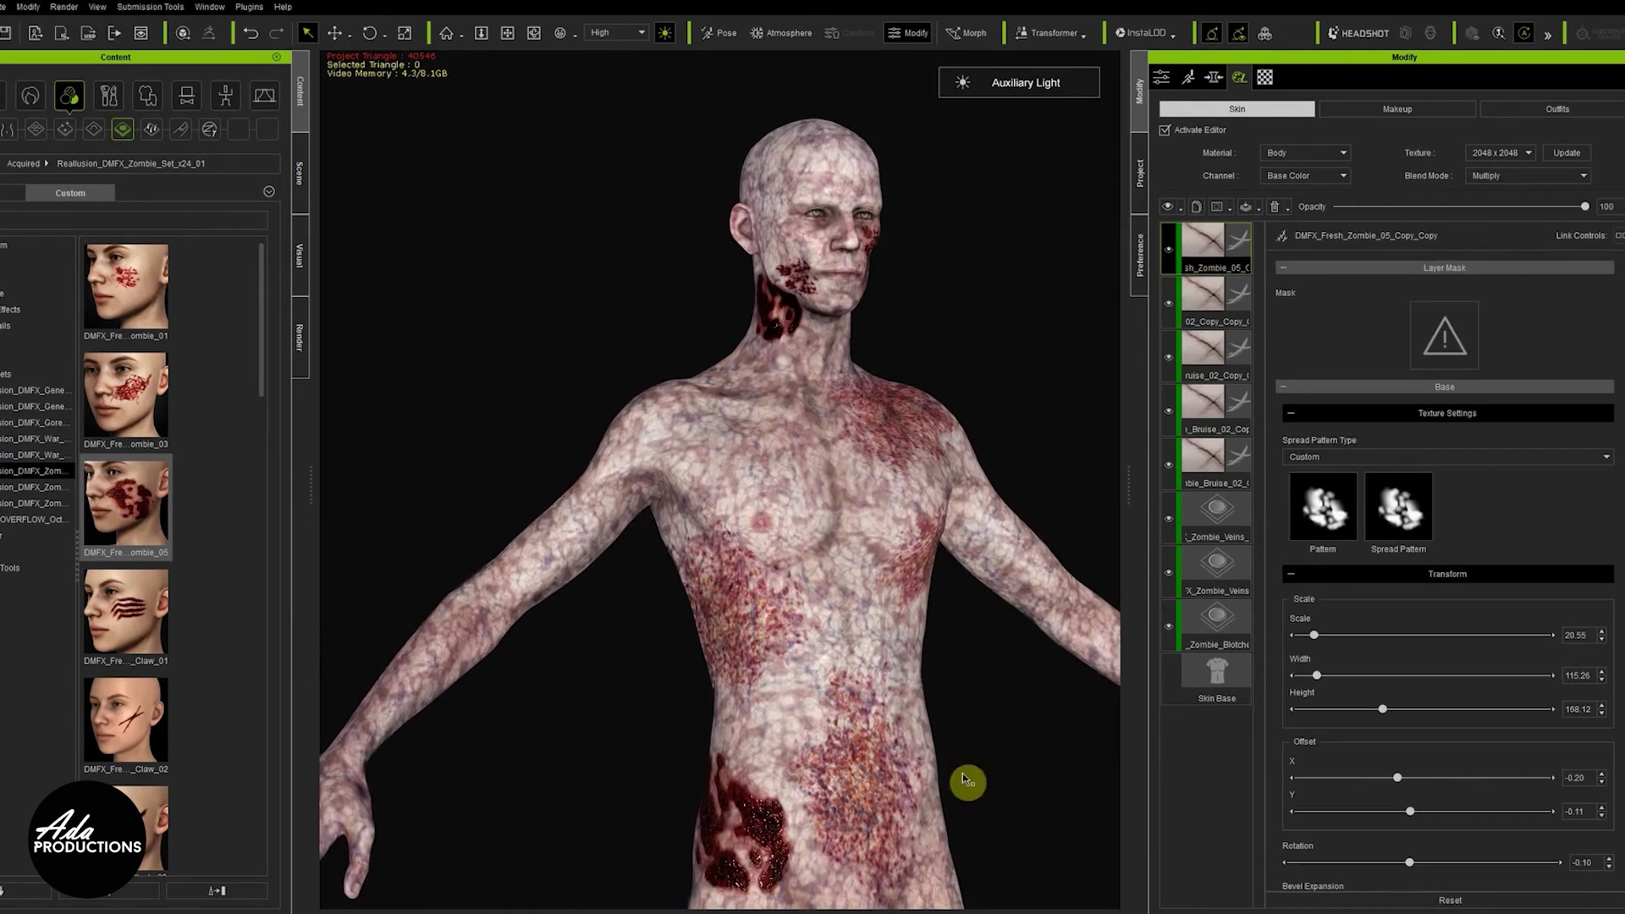
Position the body wound on the chest with offsets X 0.07 and Y 0.23
scroll(1319, 689, "down", 1)
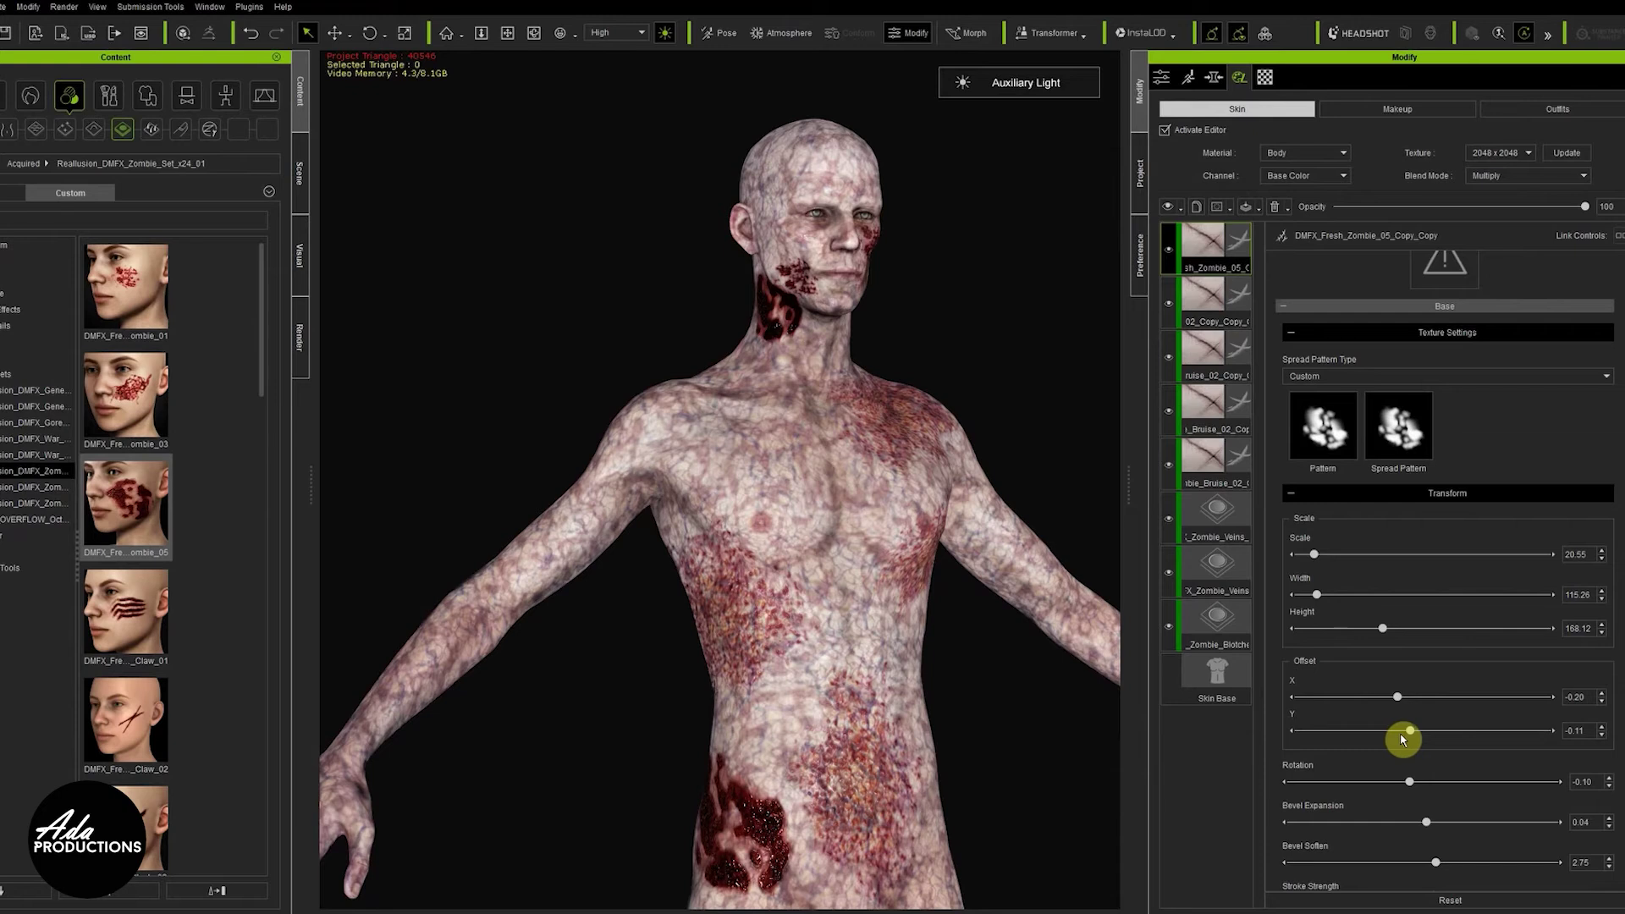
left_click_drag(1412, 733, 1453, 735)
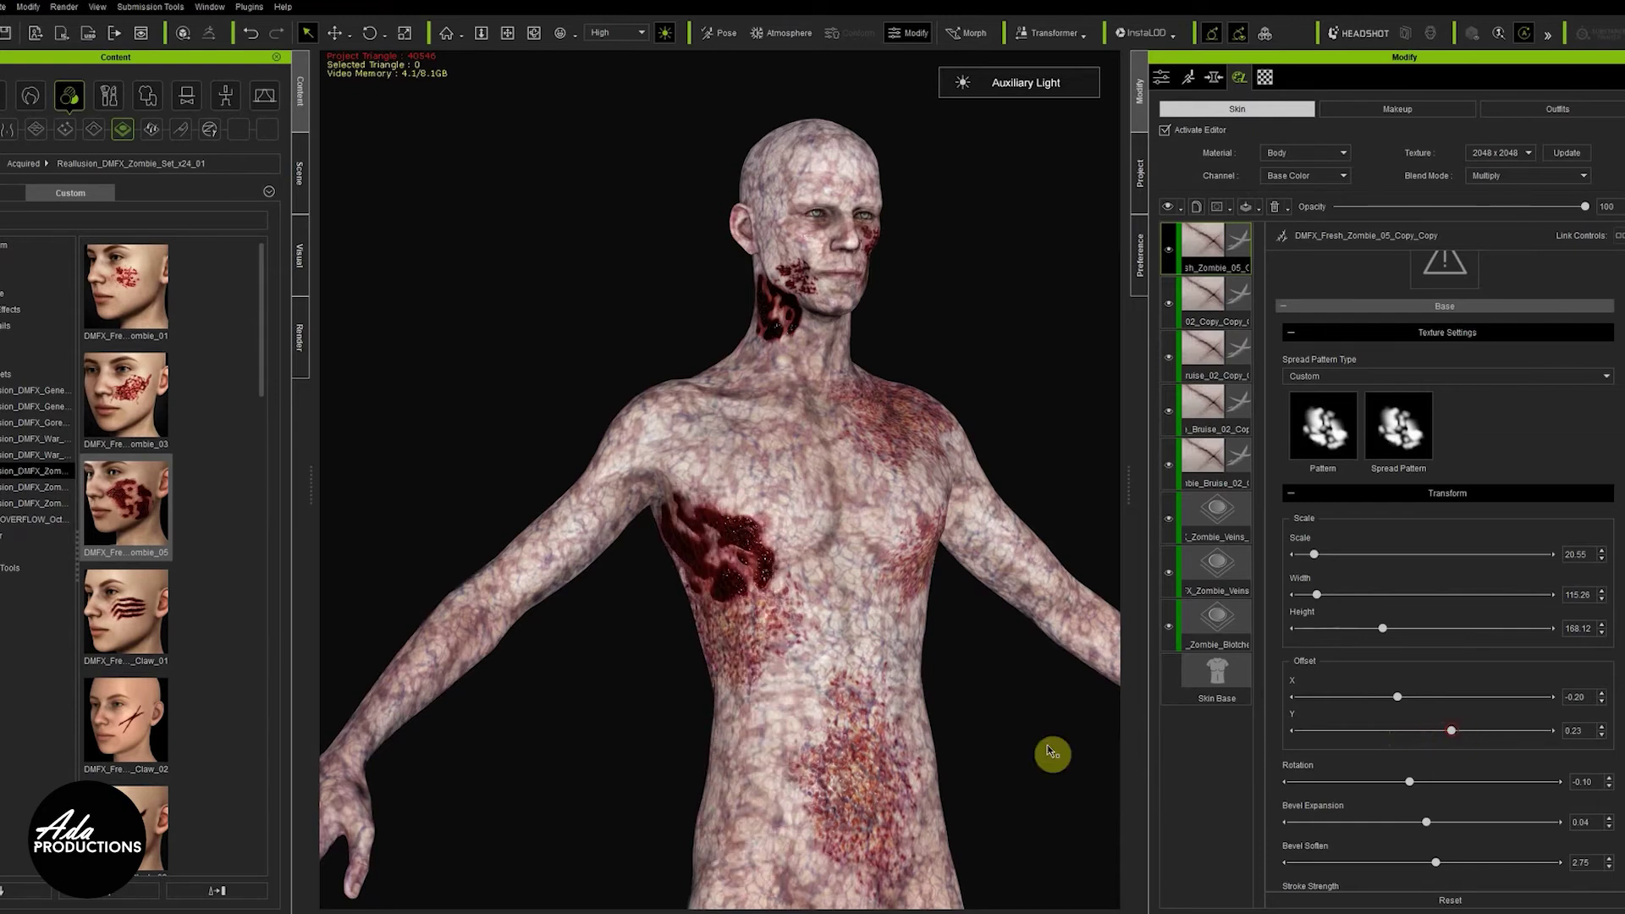
scroll(761, 732, "up", 2)
mouse_move(749, 631)
right_mouse_down()
mouse_move(670, 640)
mouse_move(731, 633)
right_mouse_up()
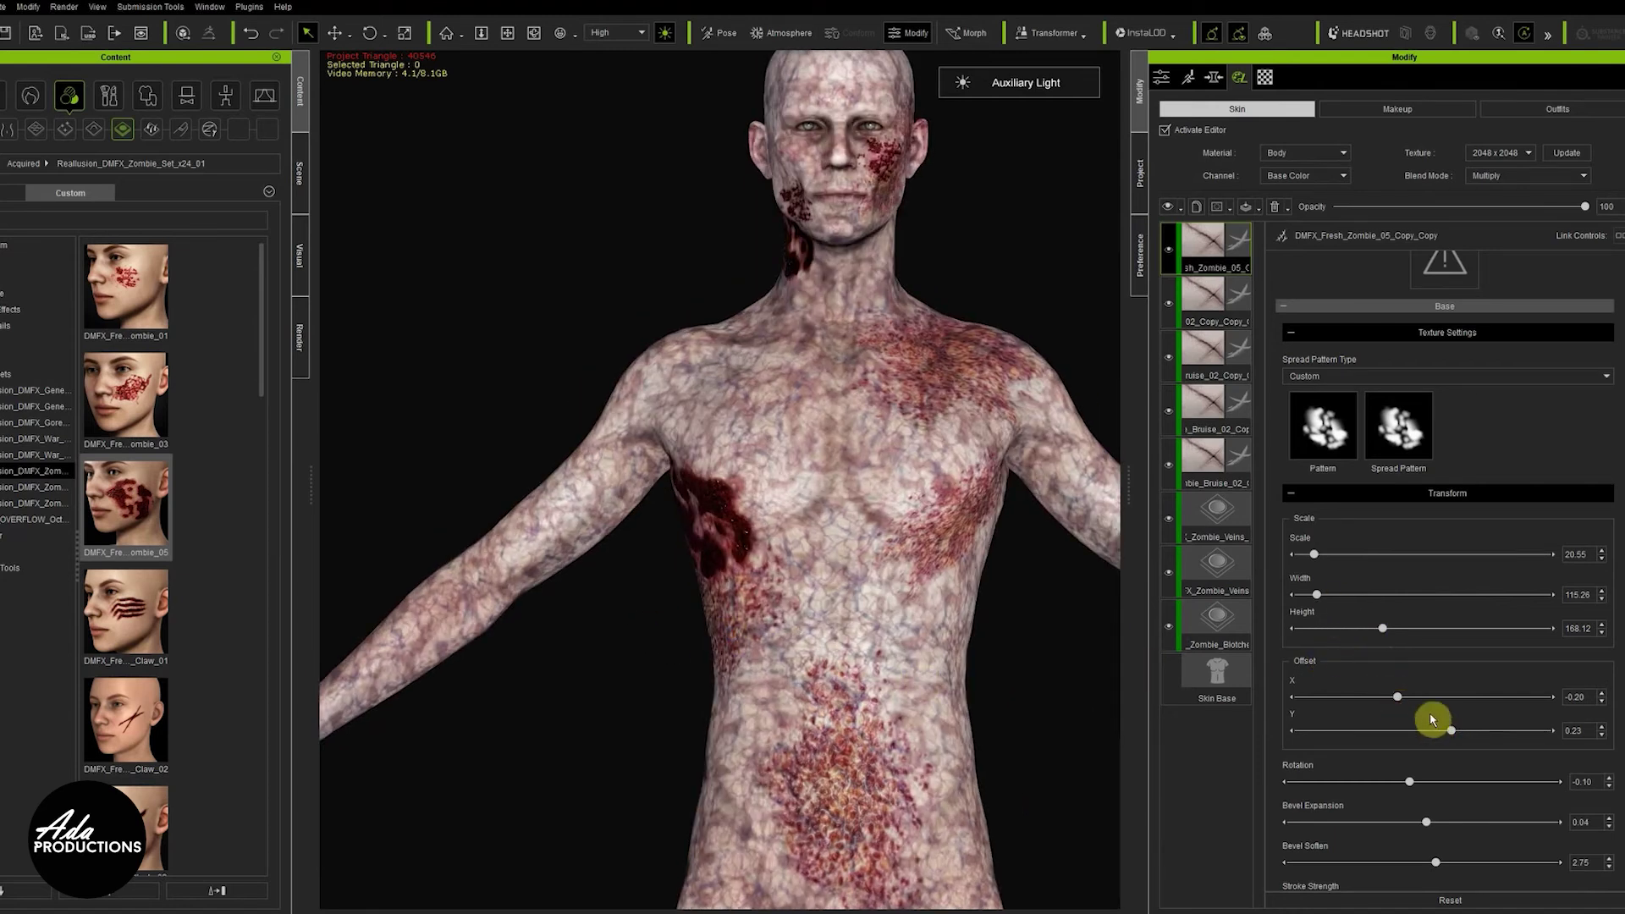
left_click_drag(1398, 702, 1432, 726)
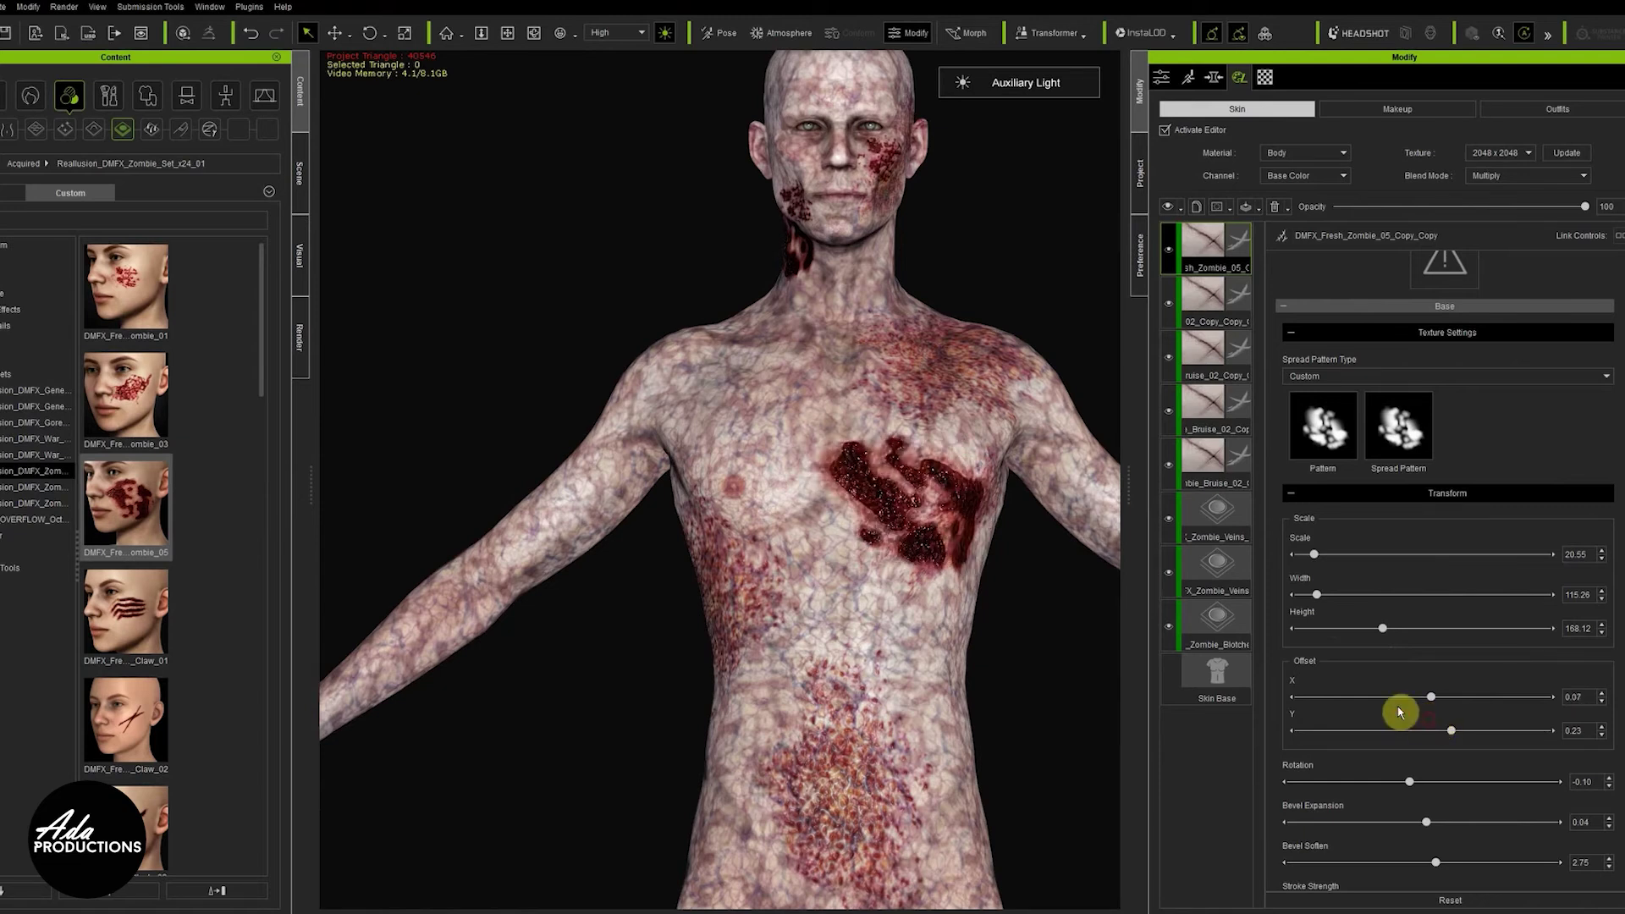
Reshape the chest wound with rotation -0.88, scale 15.66 and height 115.80
left_click_drag(1424, 784, 1311, 814)
left_click_drag(1317, 561, 1313, 565)
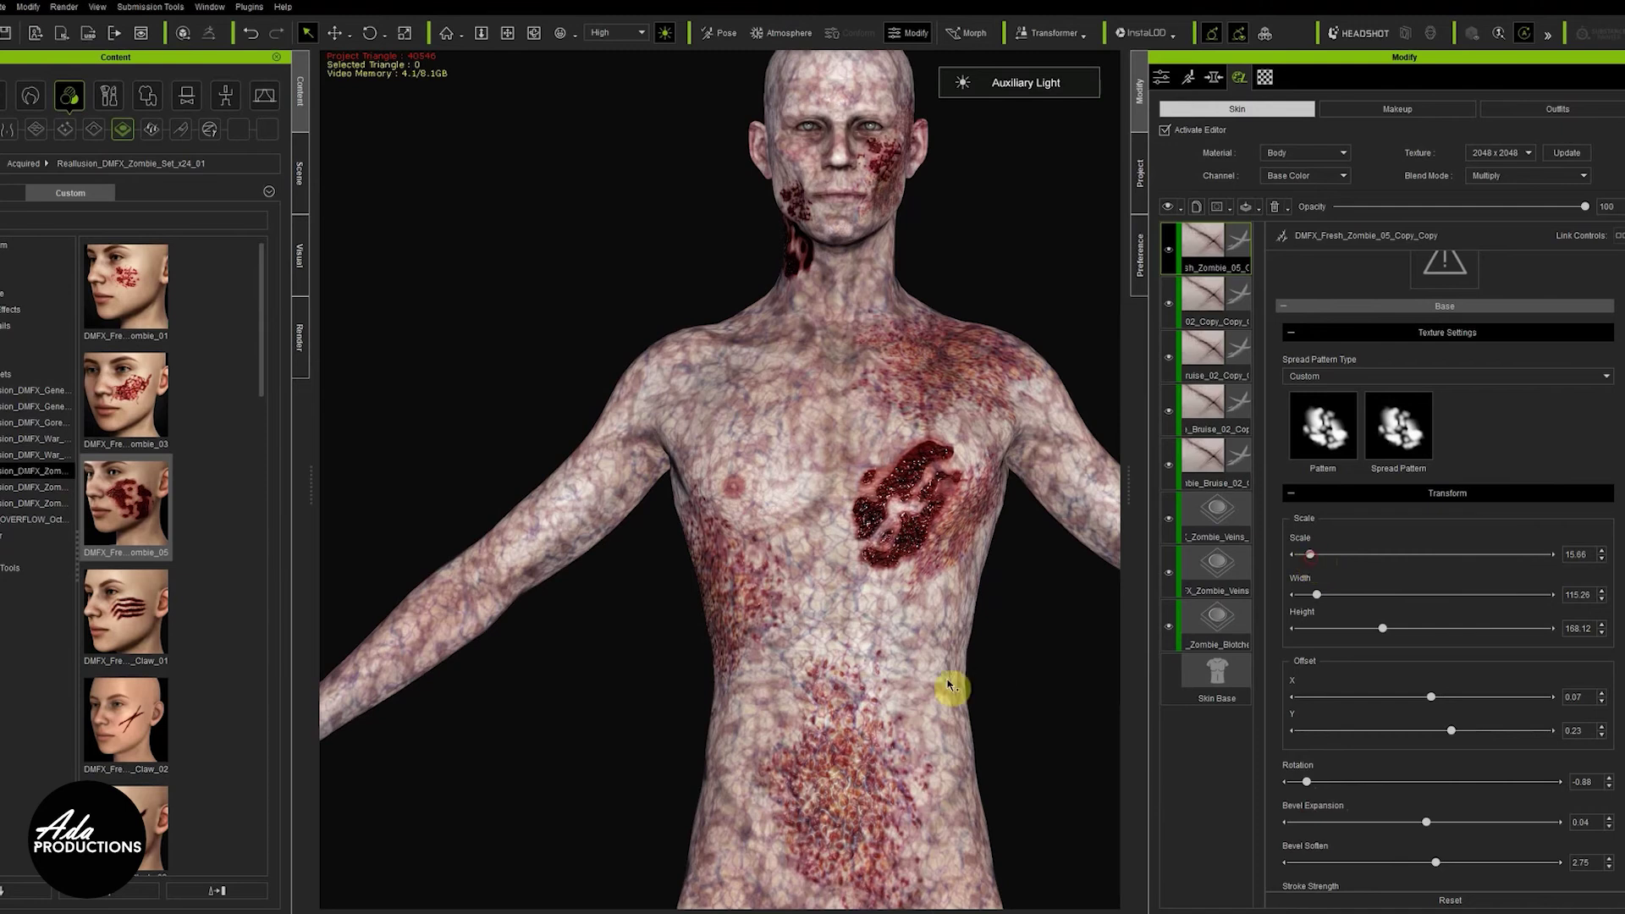
scroll(948, 684, "up", 3)
right_click_drag(899, 680, 787, 700)
scroll(904, 647, "up", 3)
right_click_drag(932, 602, 1001, 646)
left_click_drag(1380, 628, 1317, 629)
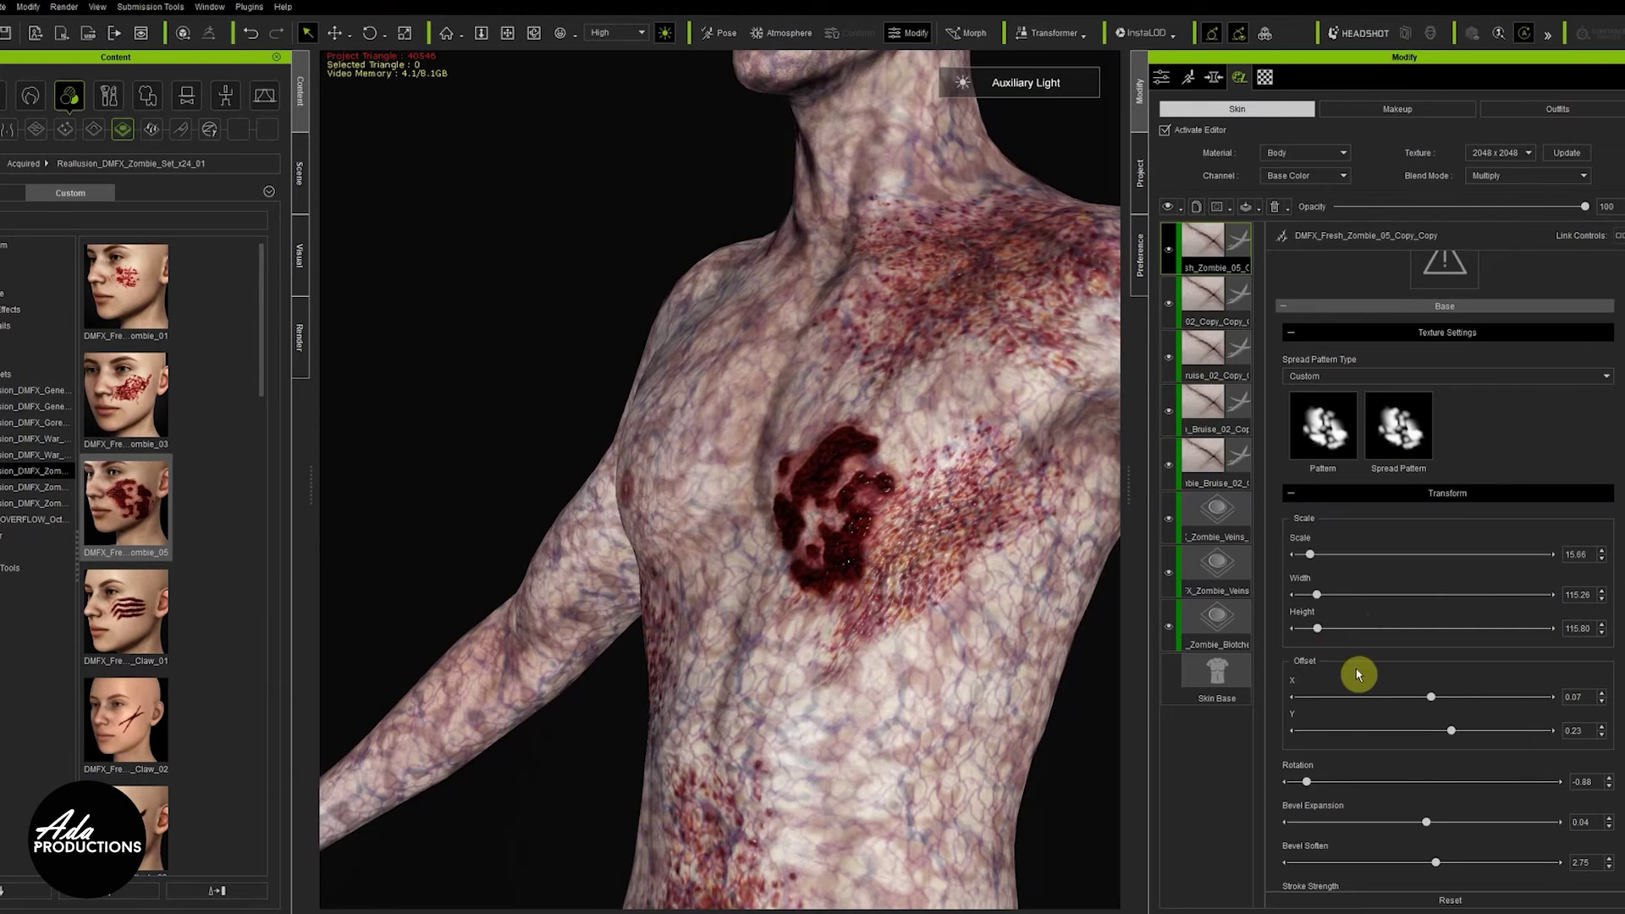
Enlarge the chest wound to scale 36.03 and set its bevel expansion to -0.14 and bevel soften to 1.41
left_click_drag(1326, 564, 1329, 565)
right_click_drag(723, 635, 954, 603)
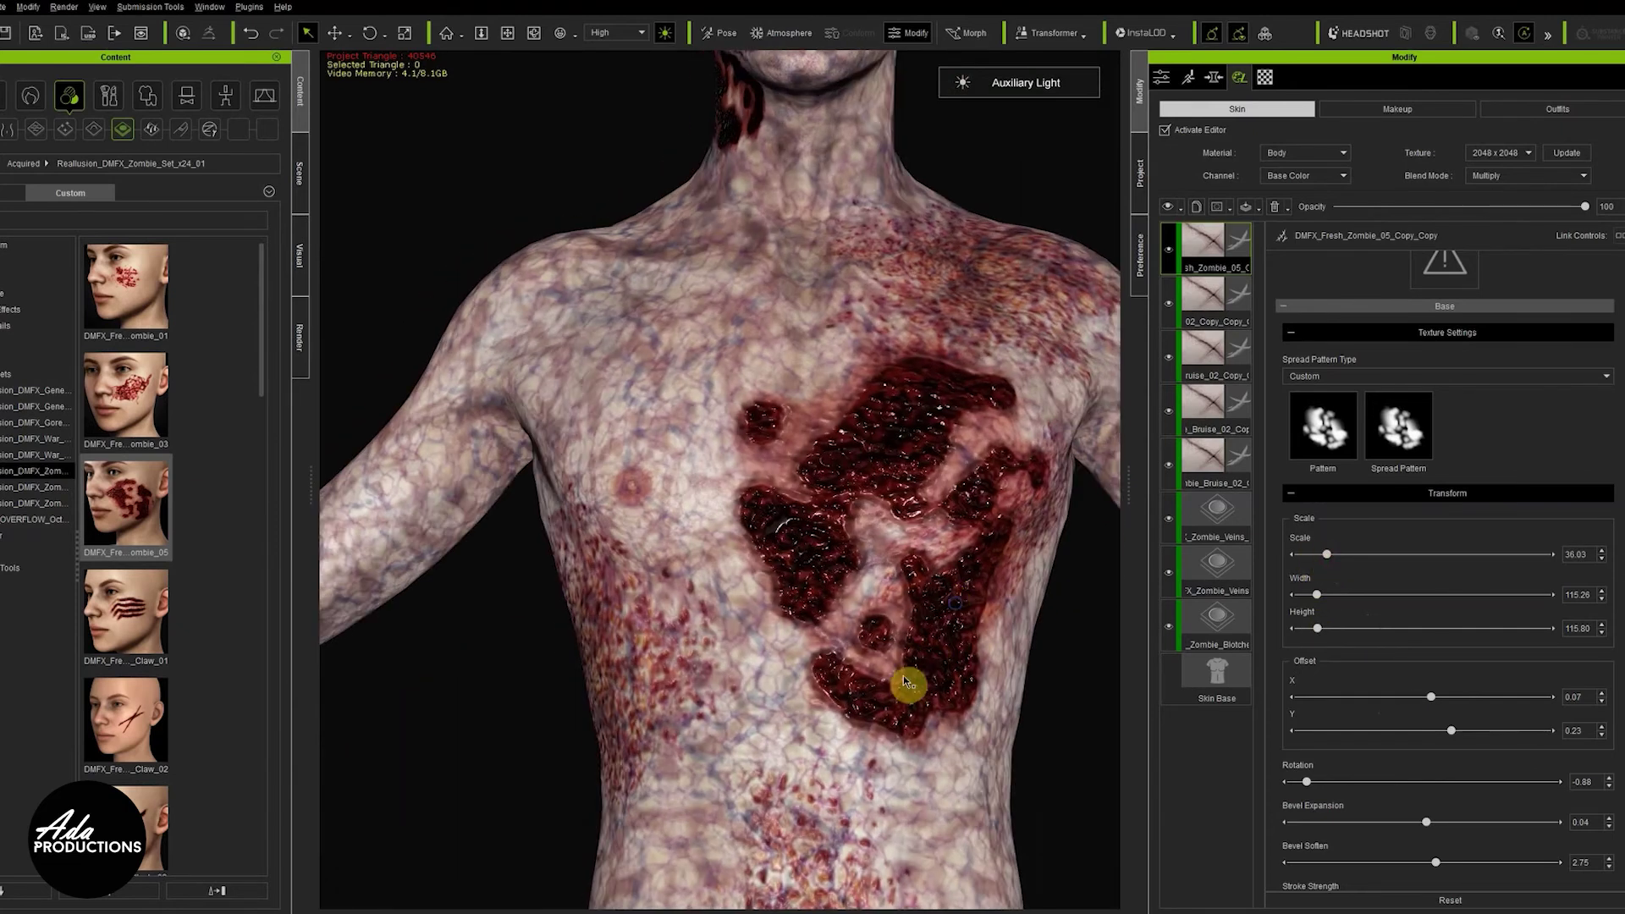
scroll(909, 685, "down", 2)
middle_click_drag(923, 685, 878, 684)
right_click_drag(878, 684, 816, 682)
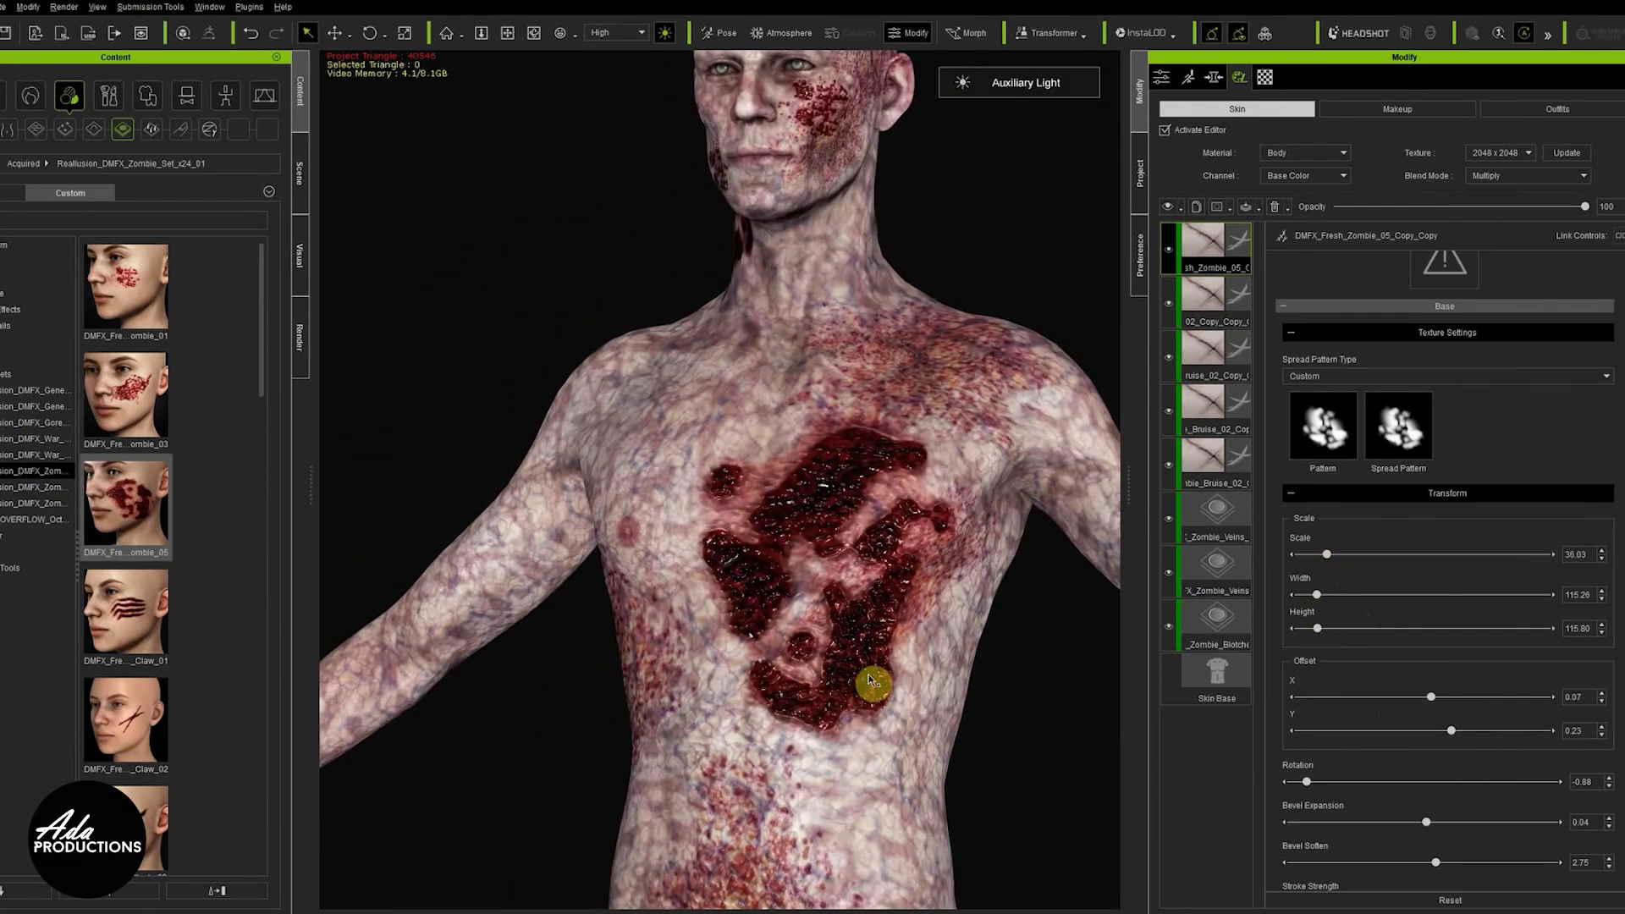
scroll(1412, 652, "down", 3)
left_click_drag(1435, 700, 1400, 682)
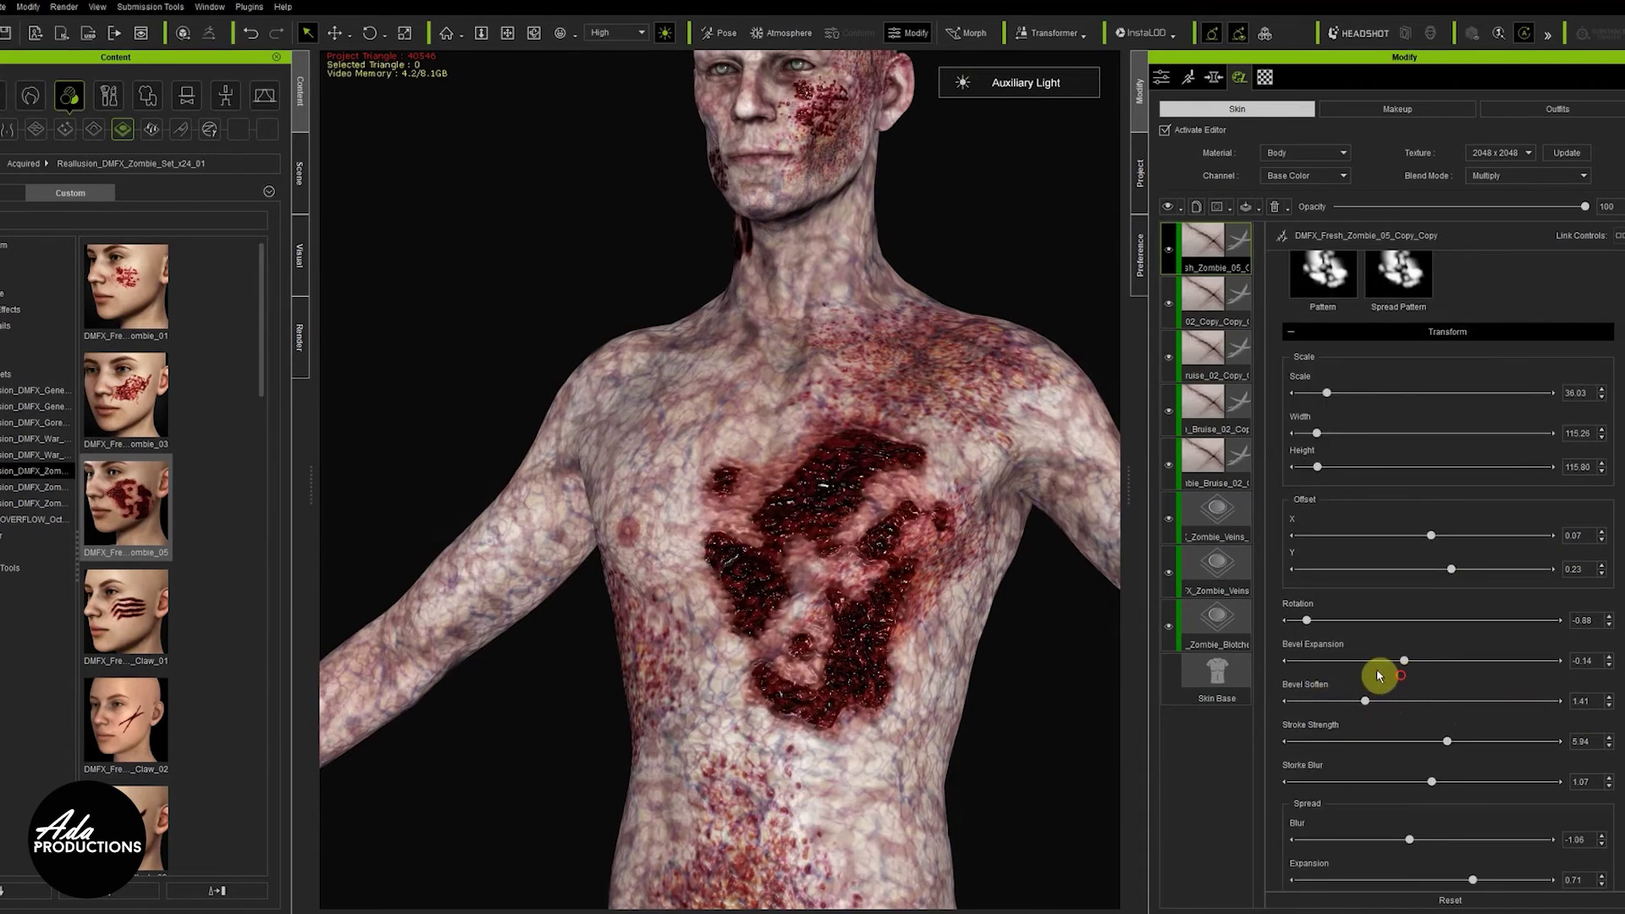
Set the chest wound's scale to 24.63, rotation to -1.00 and height to 111.44
left_click_drag(1326, 393, 1322, 396)
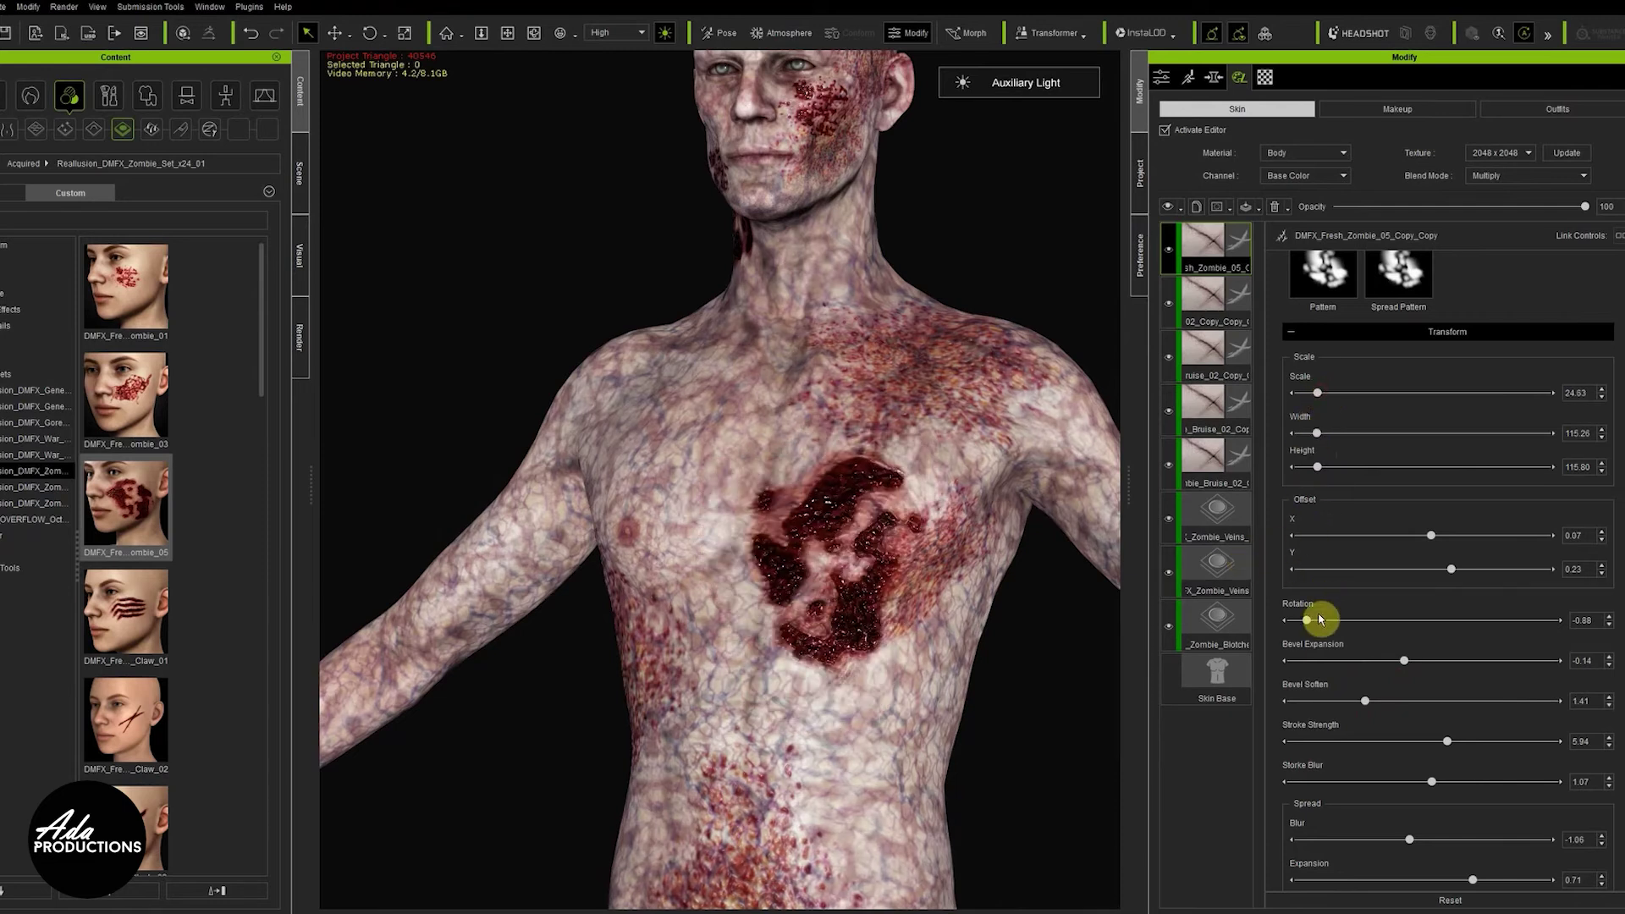
left_click_drag(1322, 624, 1287, 643)
scroll(1339, 698, "up", 3)
mouse_move(1319, 719)
left_mouse_down()
mouse_move(1349, 715)
mouse_move(1321, 722)
left_mouse_up()
scroll(1343, 701, "down", 2)
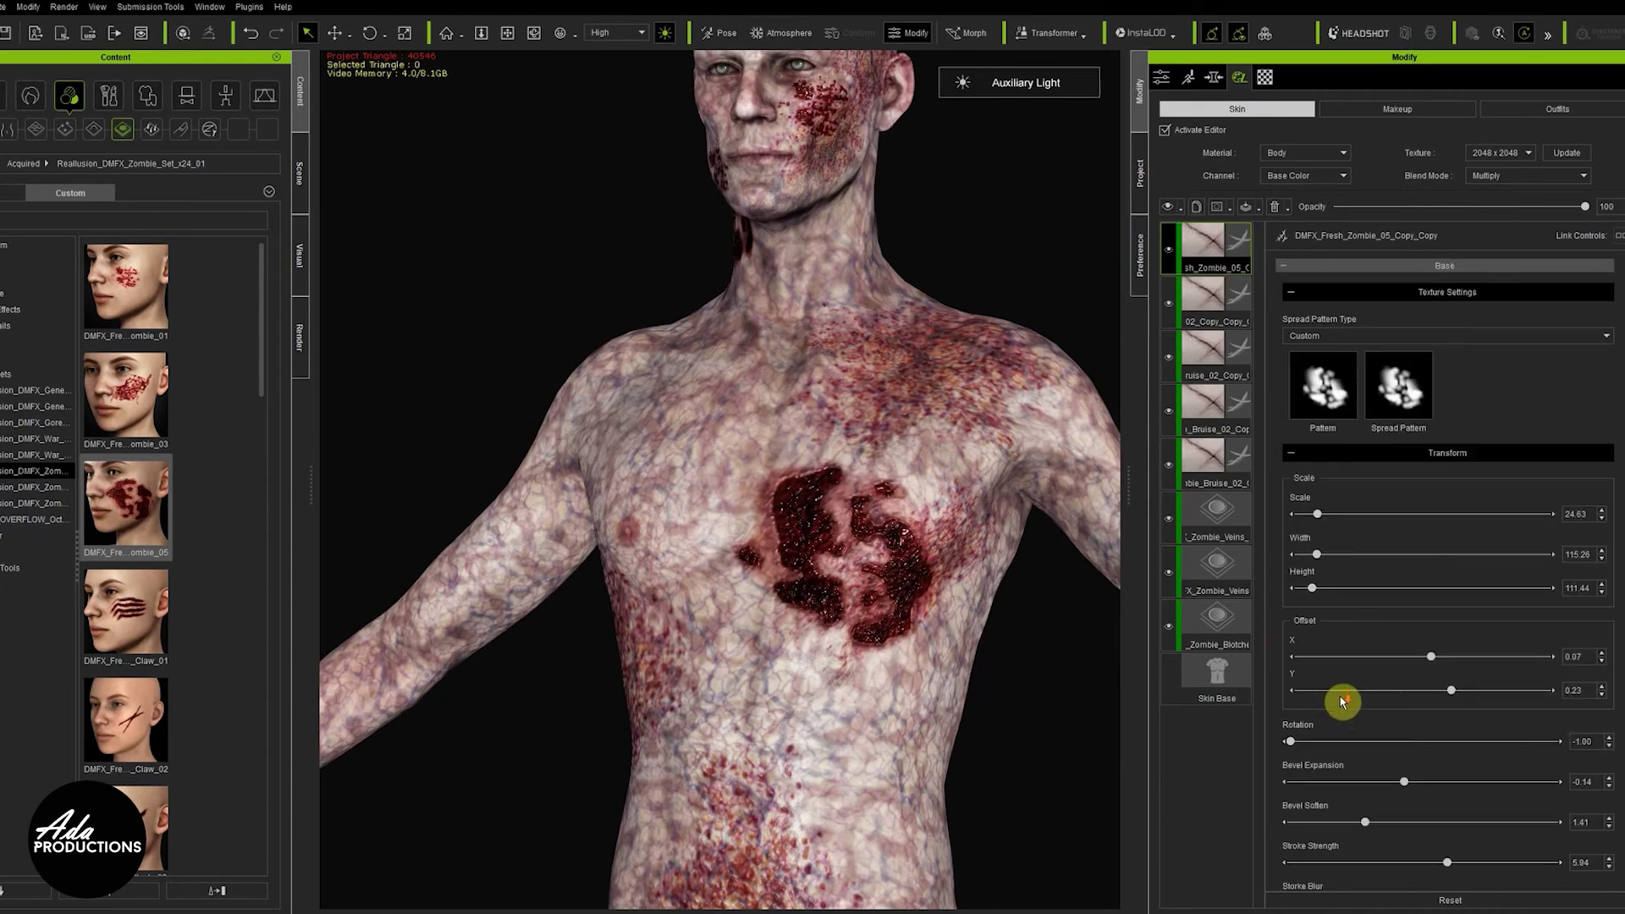
Shrink the chest wound to scale 18.92 and shift it towards the side of the ribs with X offset 0.17
left_click_drag(1317, 514, 1313, 514)
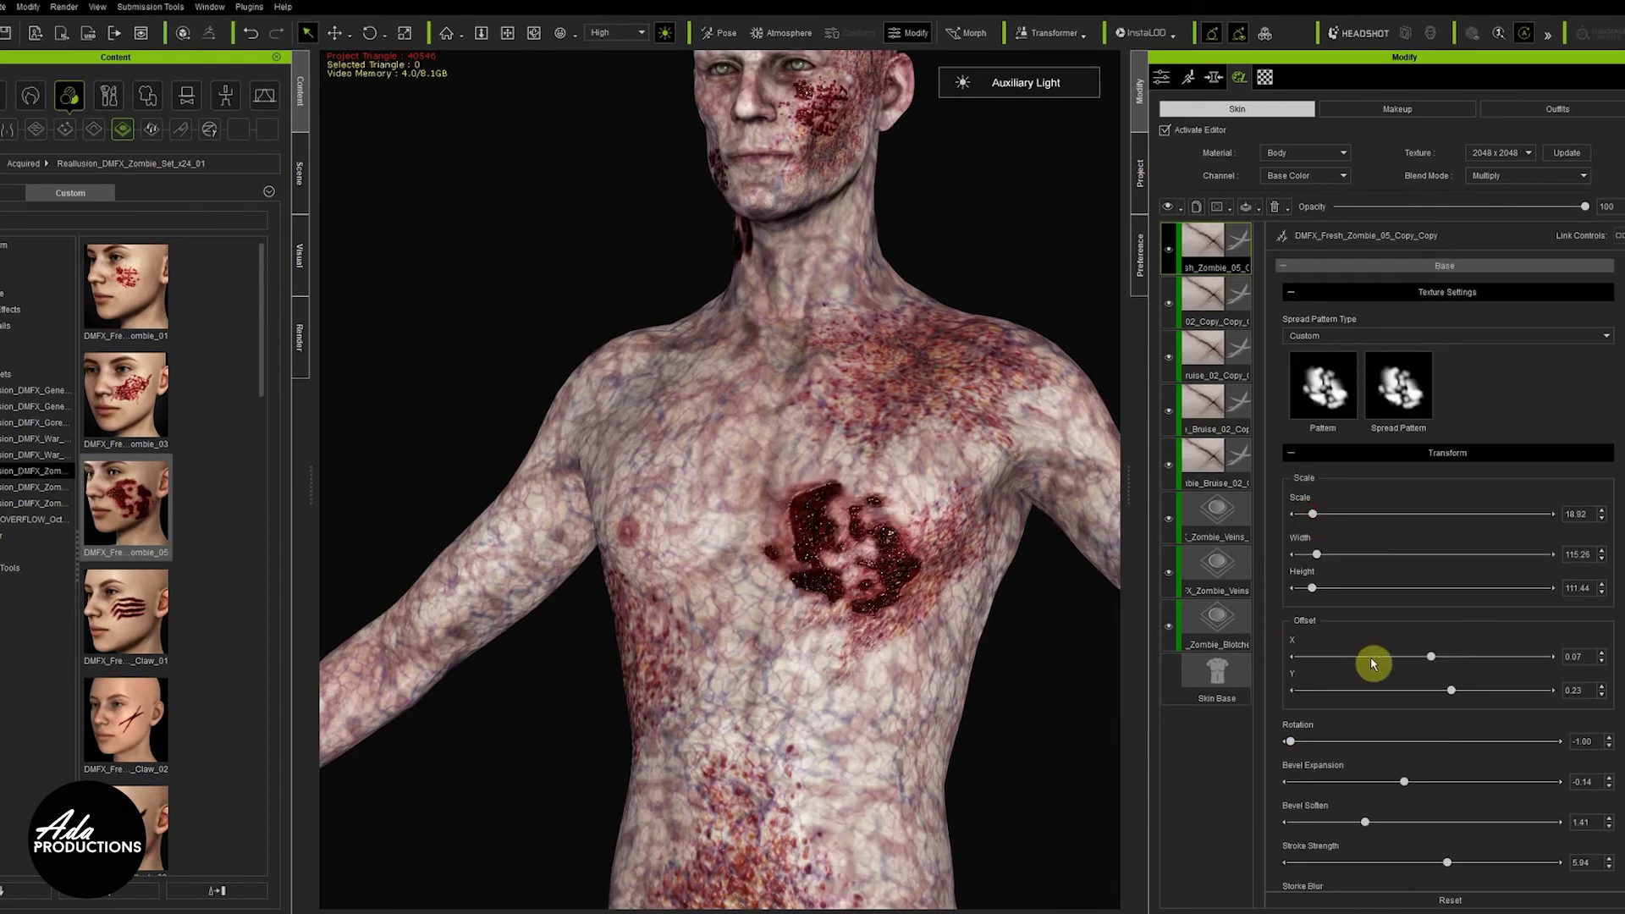
left_click_drag(1431, 662, 1444, 669)
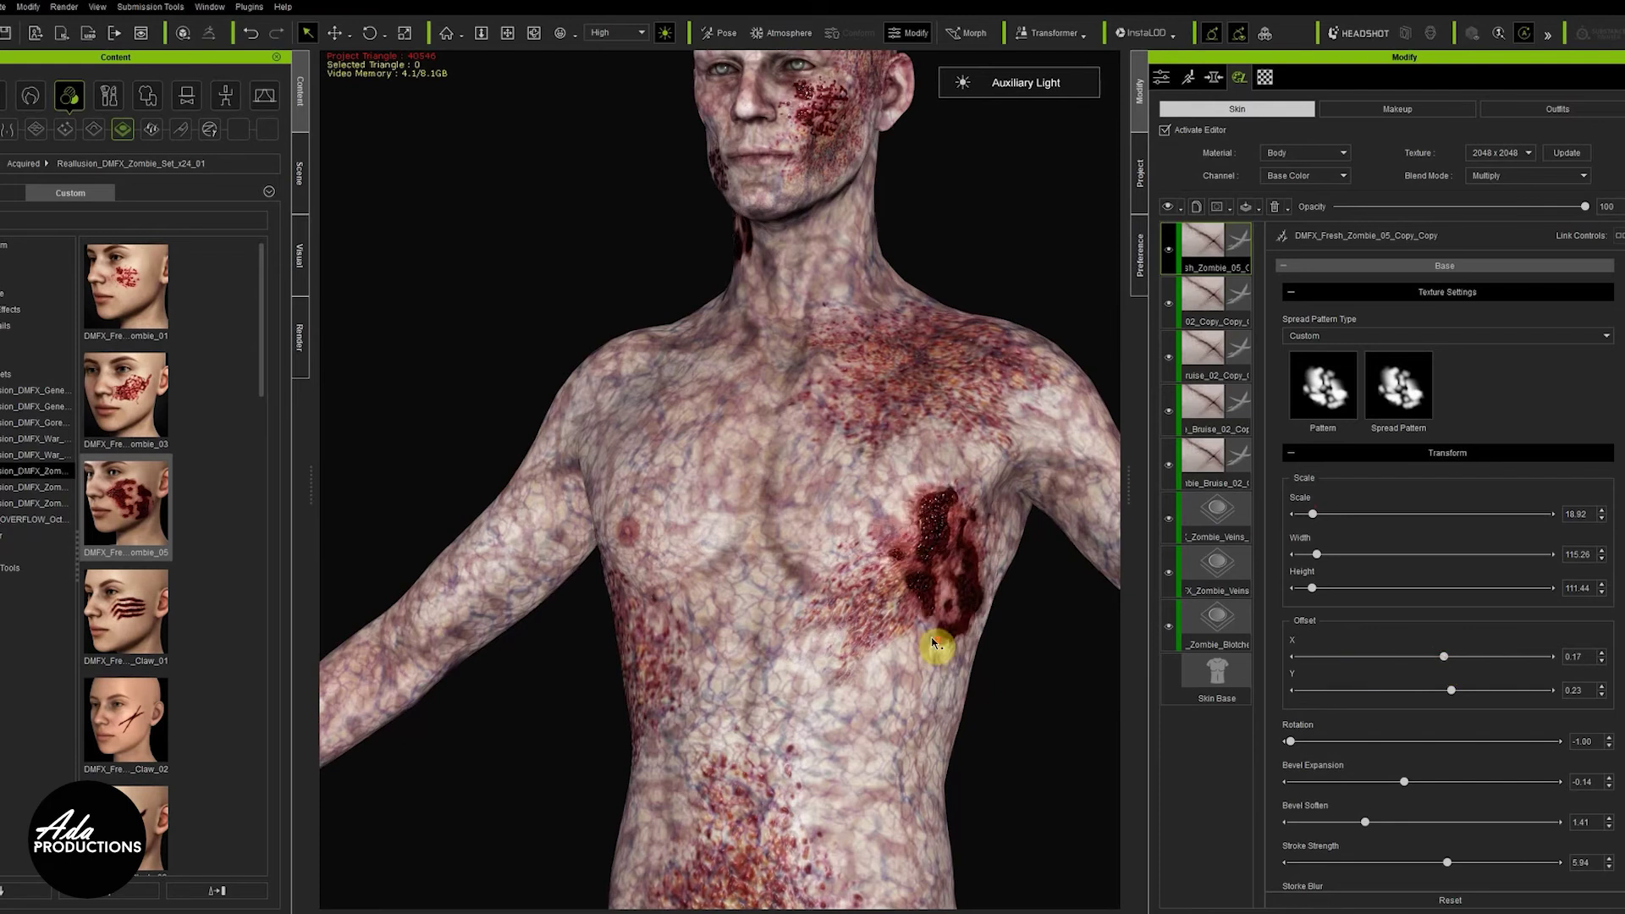
right_click_drag(937, 626, 1135, 556)
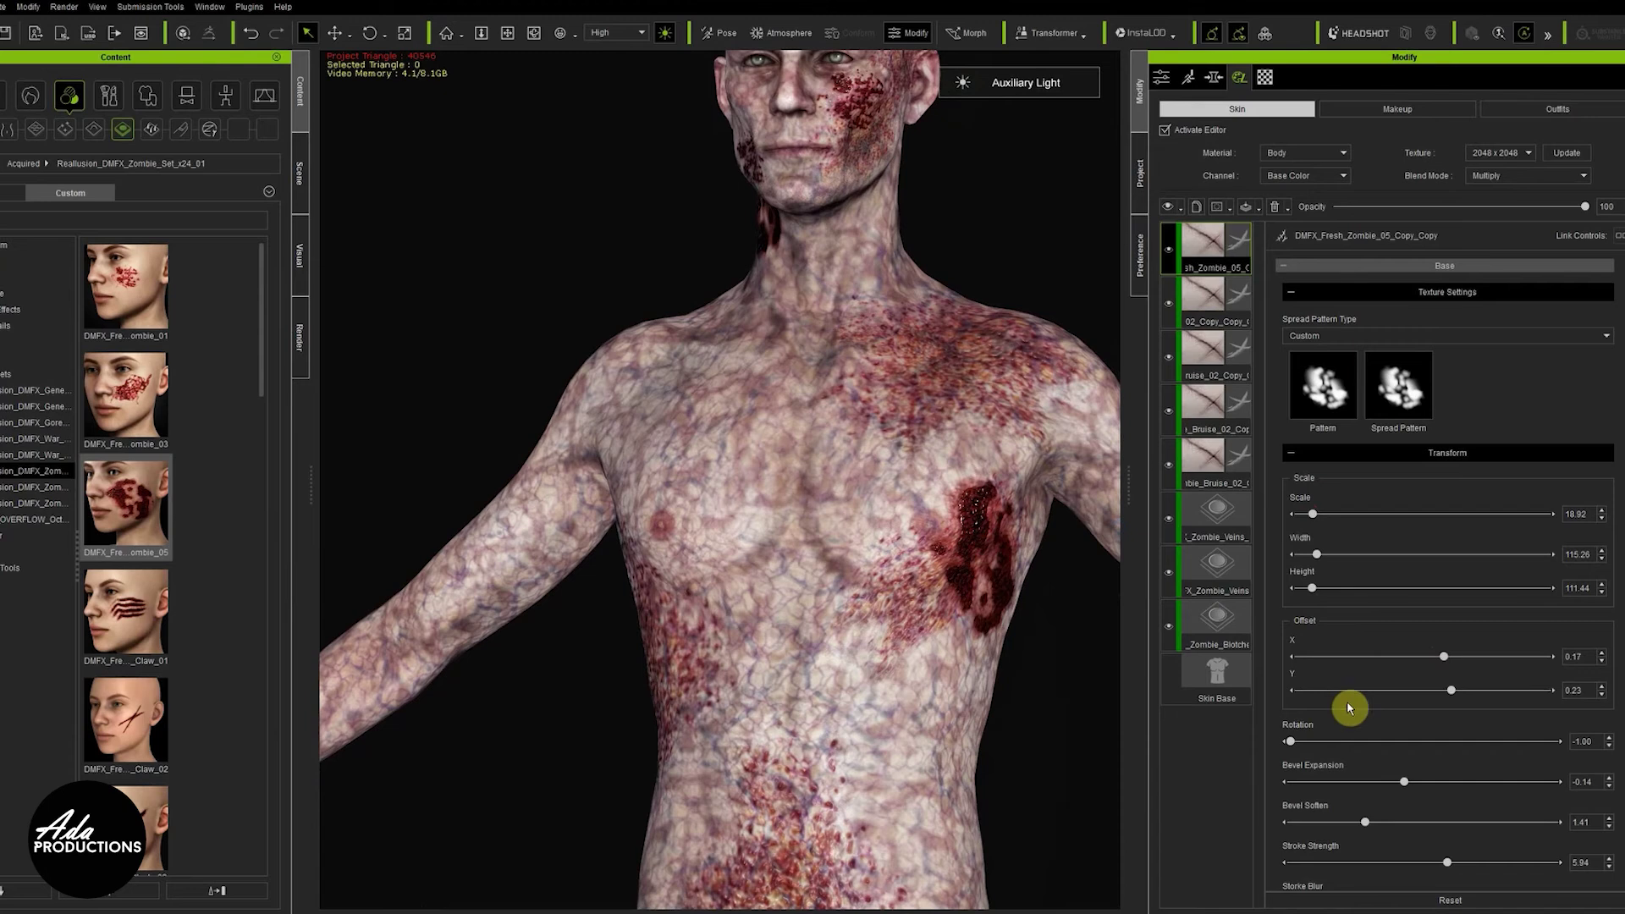
Enlarge the rib-side wound to scale 29.51, set its X offset to 0.20 and check it from several angles
left_click_drag(1313, 515, 1324, 520)
left_click_drag(1436, 668, 1448, 665)
scroll(736, 666, "down", 1)
scroll(736, 666, "down", 1)
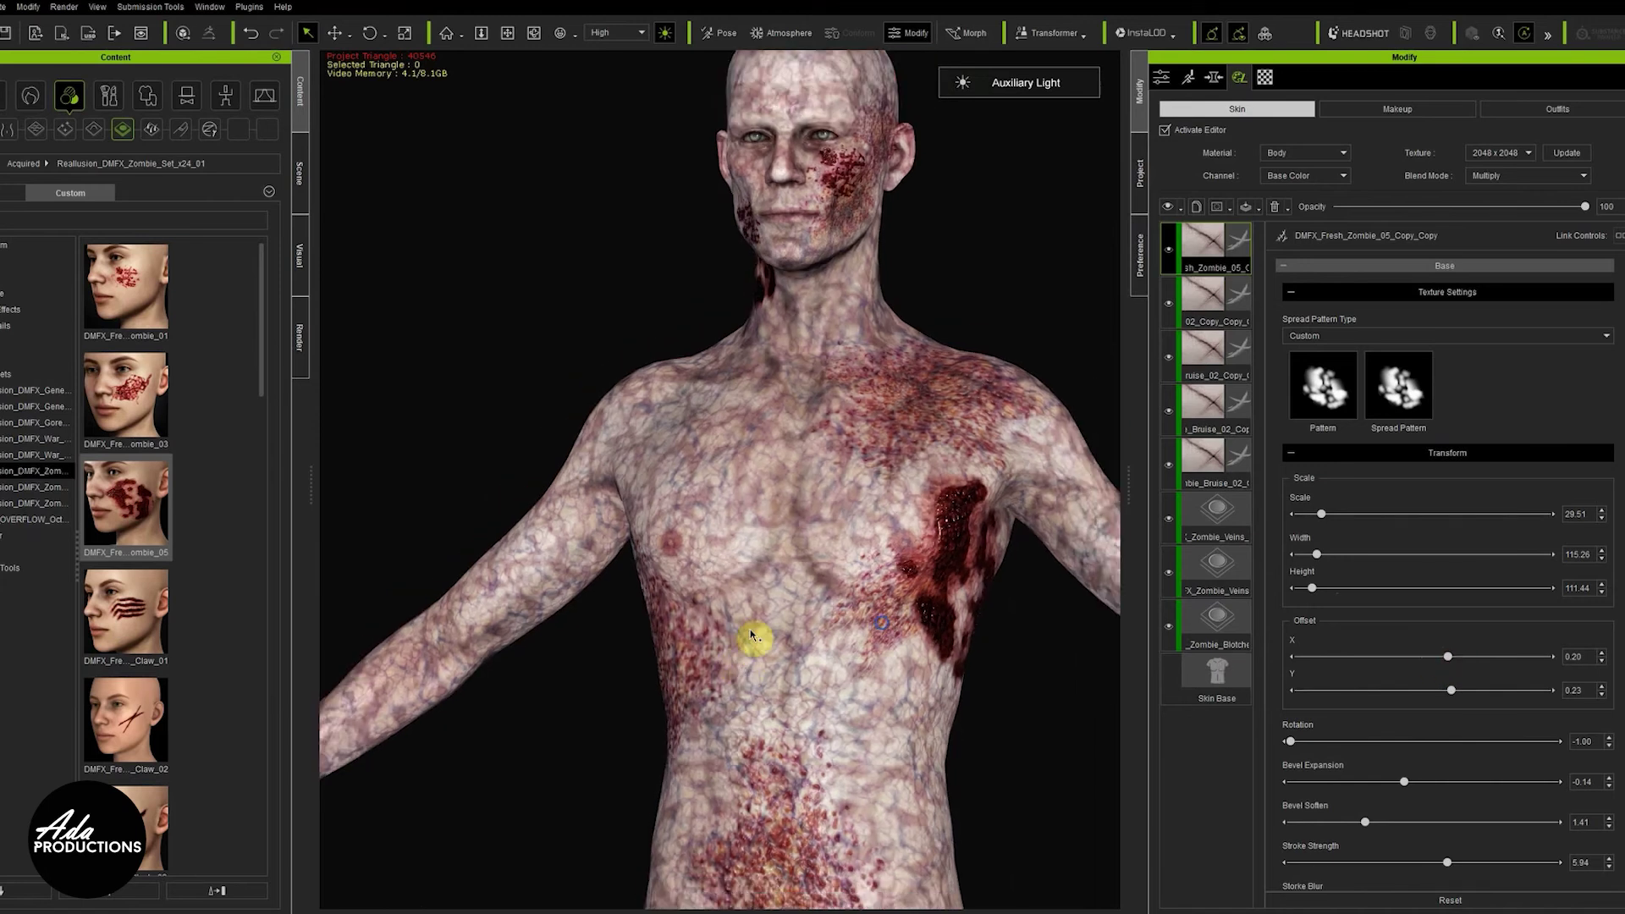
right_click_drag(754, 639, 781, 712)
scroll(775, 692, "up", 2)
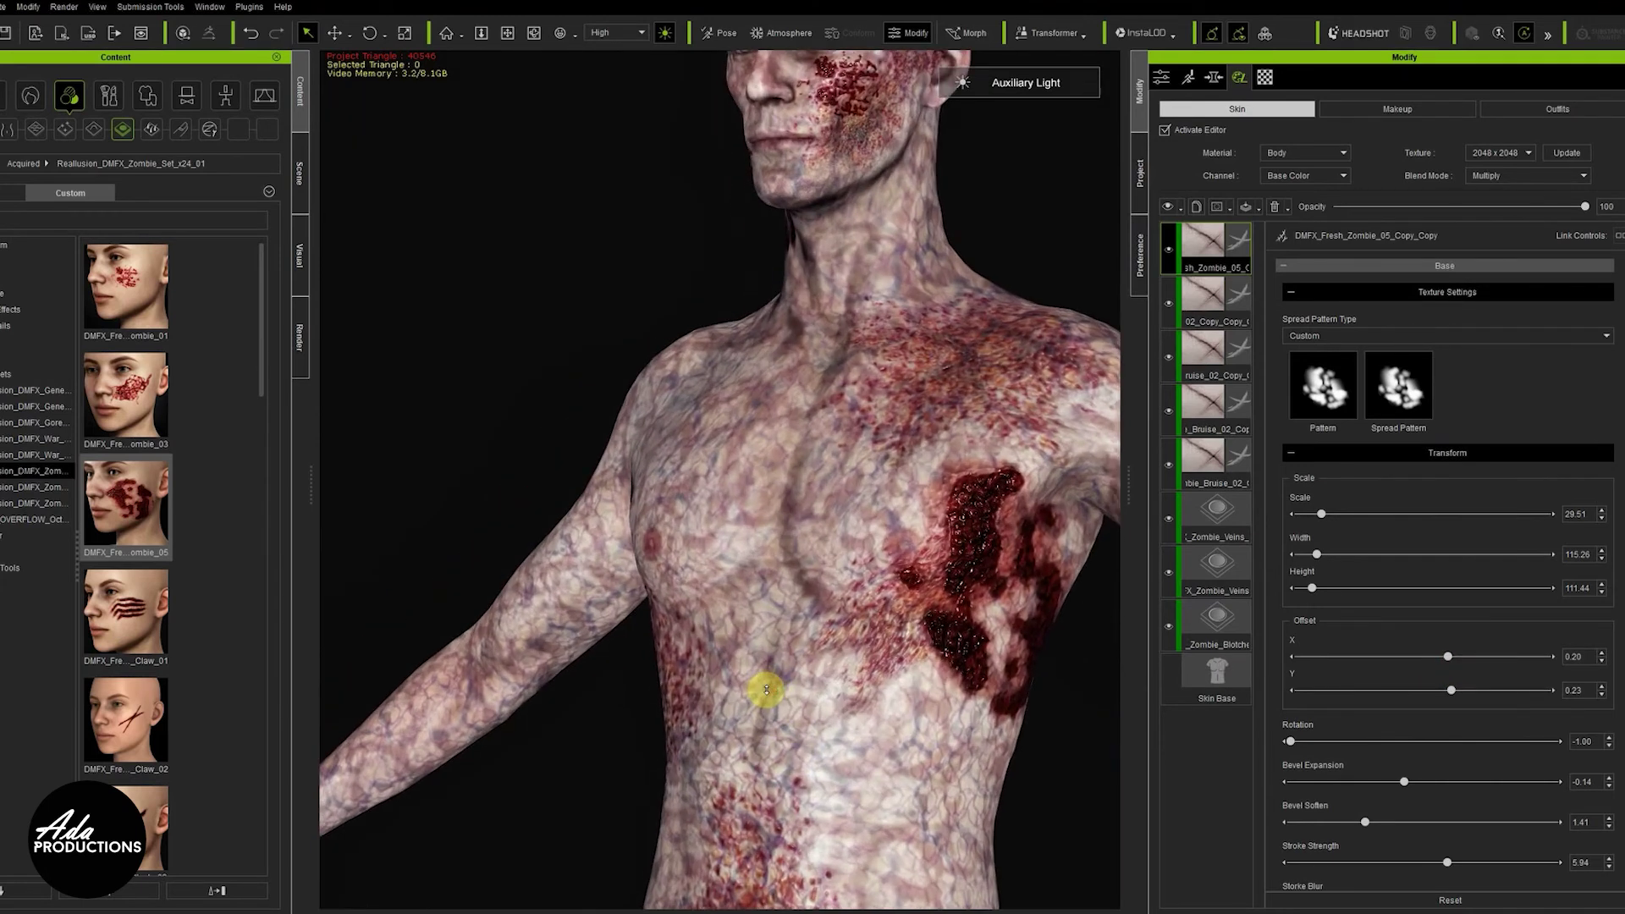
right_click_drag(699, 656, 769, 661)
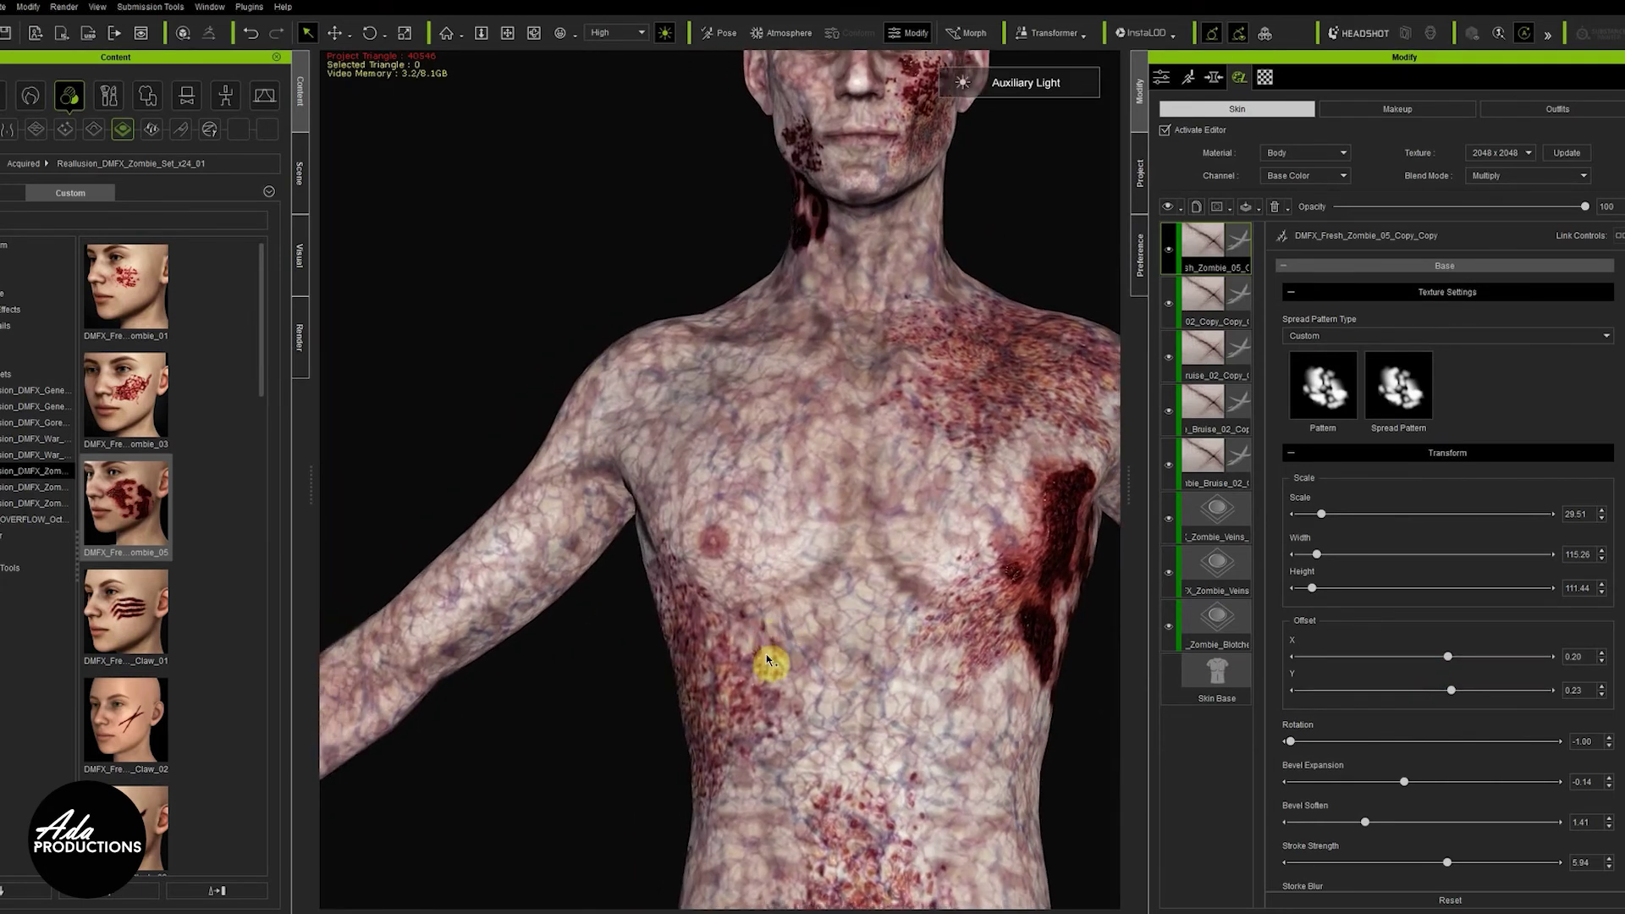
Add the DMFX_Fresh_Zombie_03 wound to the character as a new layer and inspect it on the cheek
scroll(139, 749, "down", 10)
scroll(131, 592, "up", 10)
left_click_drag(131, 388, 1134, 269)
left_click_drag(1157, 261, 871, 331)
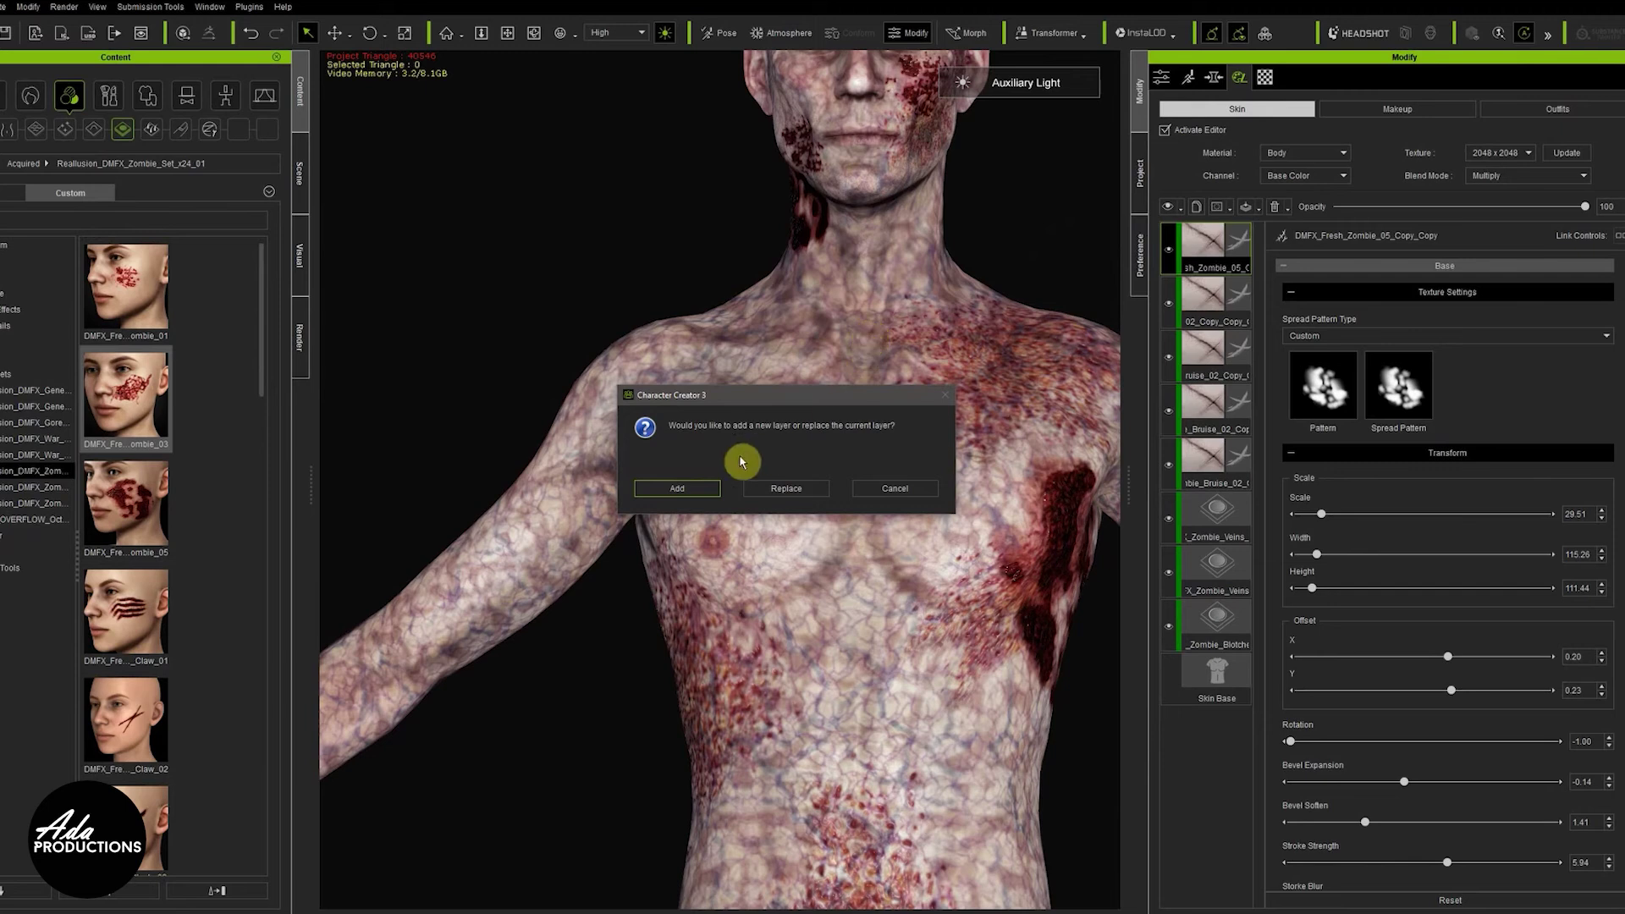
left_click(700, 487)
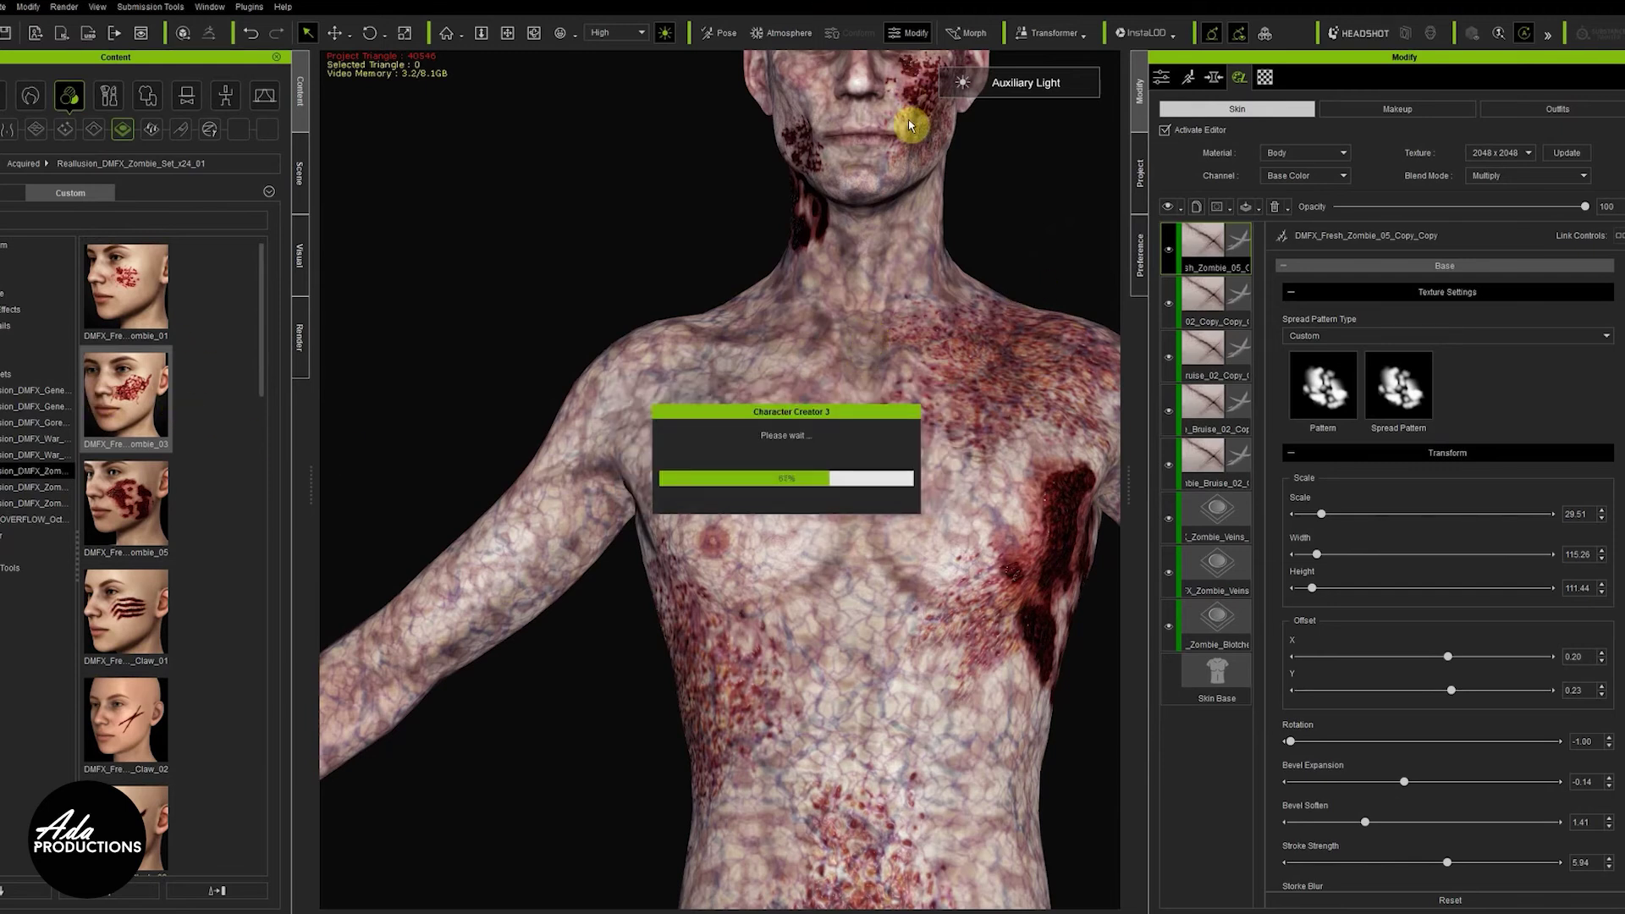
scroll(913, 293, "down", 5)
right_click_drag(925, 569, 1010, 382)
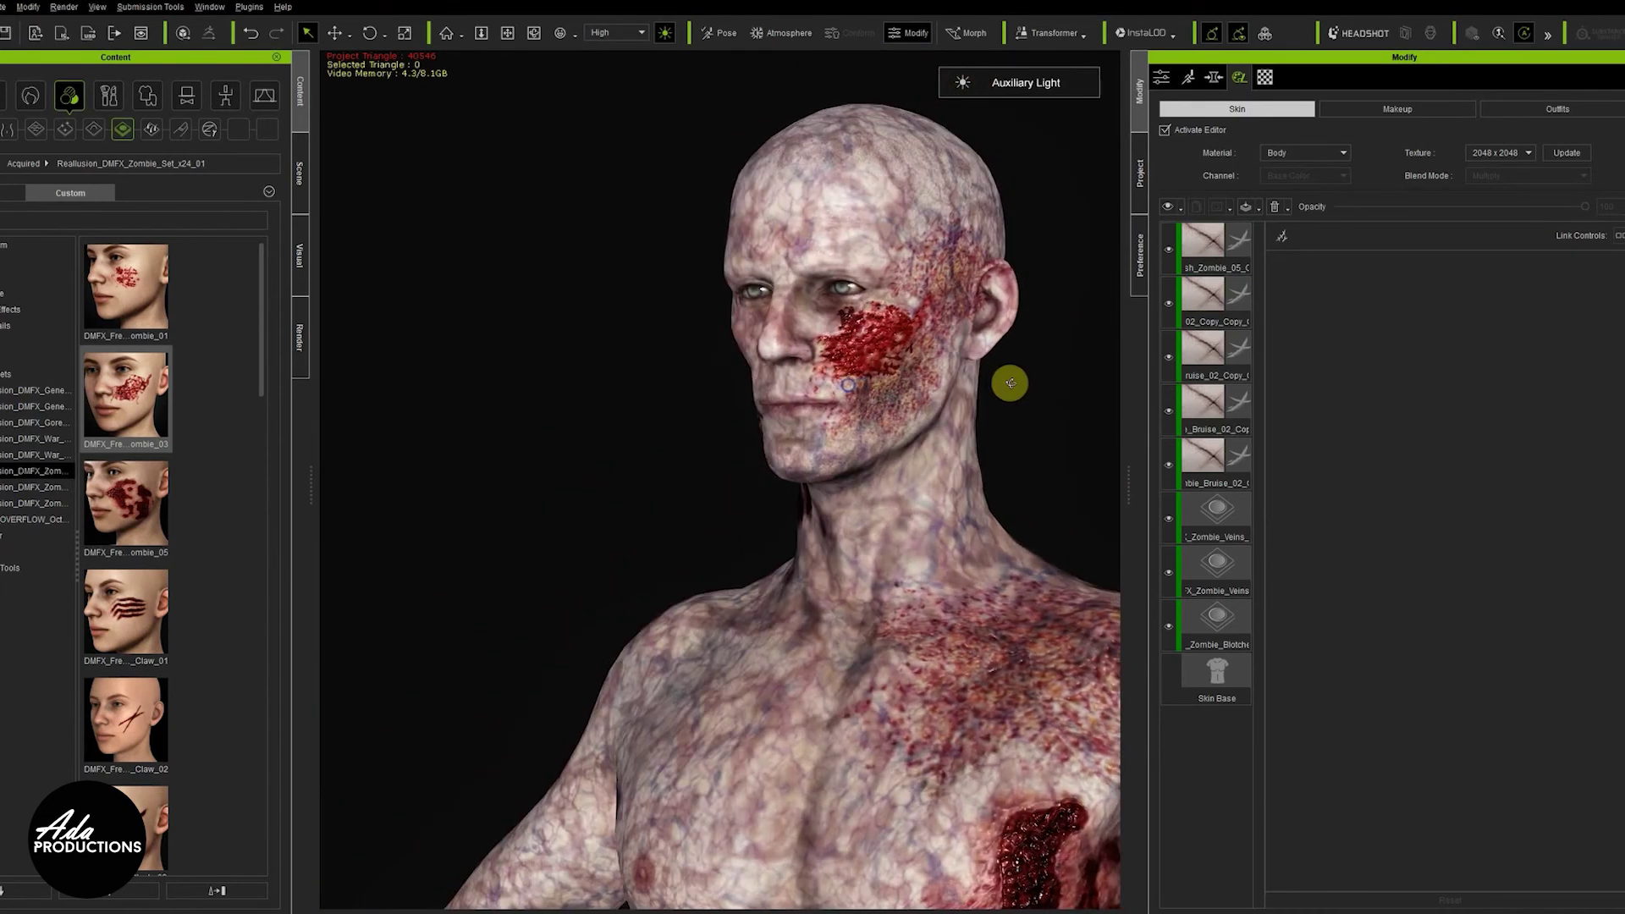
Switch the skin layer editor from the Body to the Head material
right_click(1206, 246)
left_click(1211, 250)
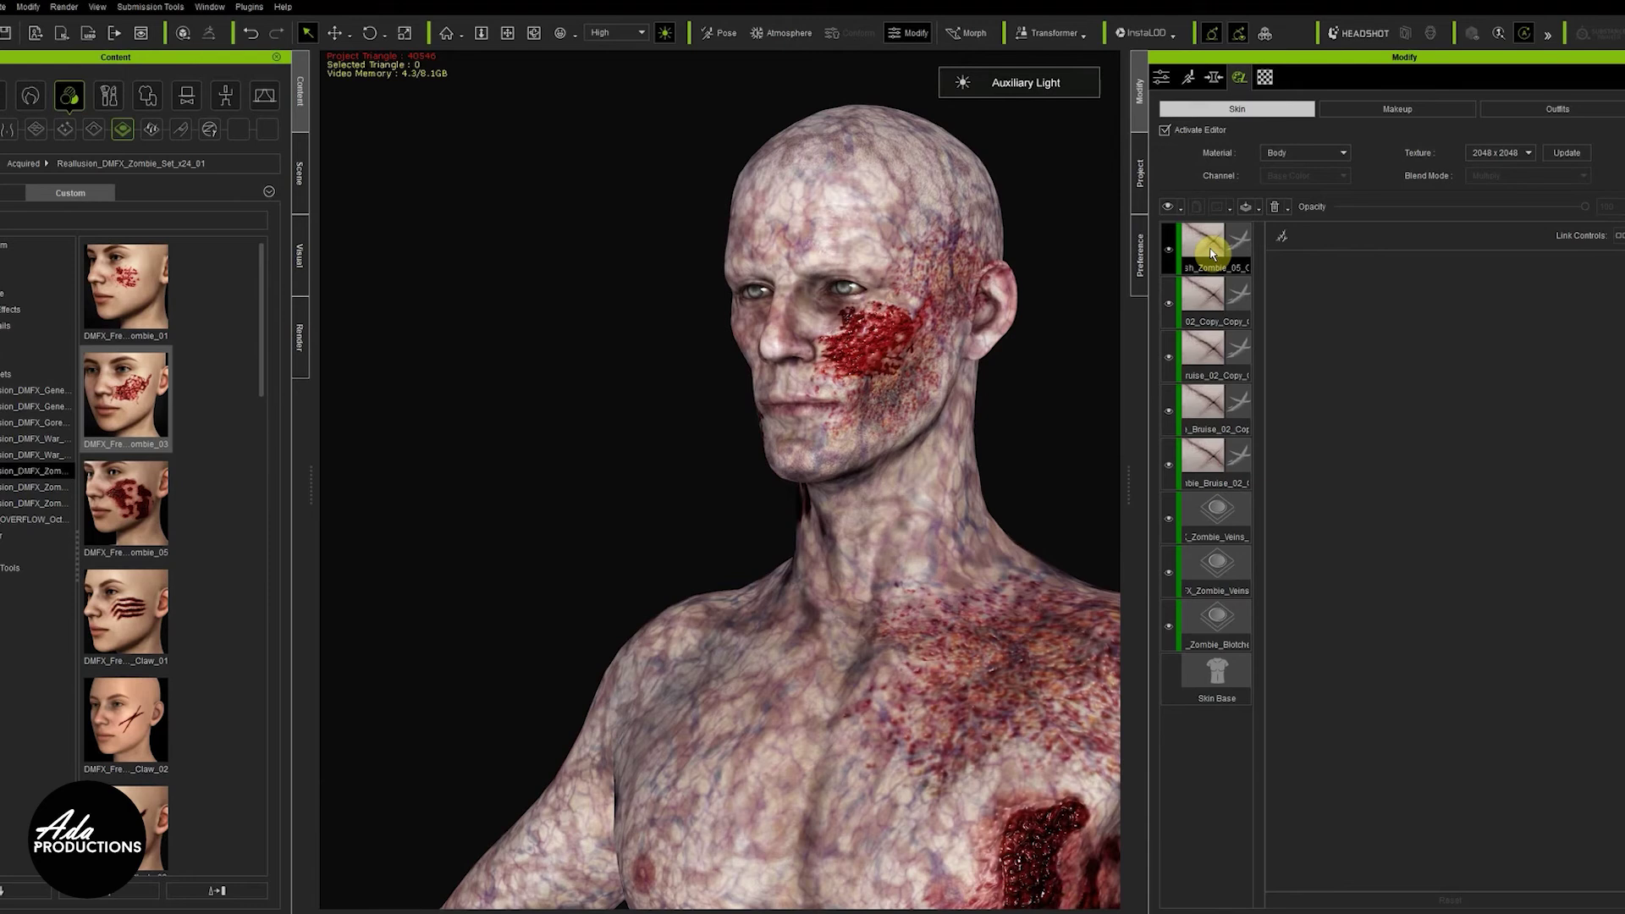
left_click(1304, 154)
left_click(1302, 174)
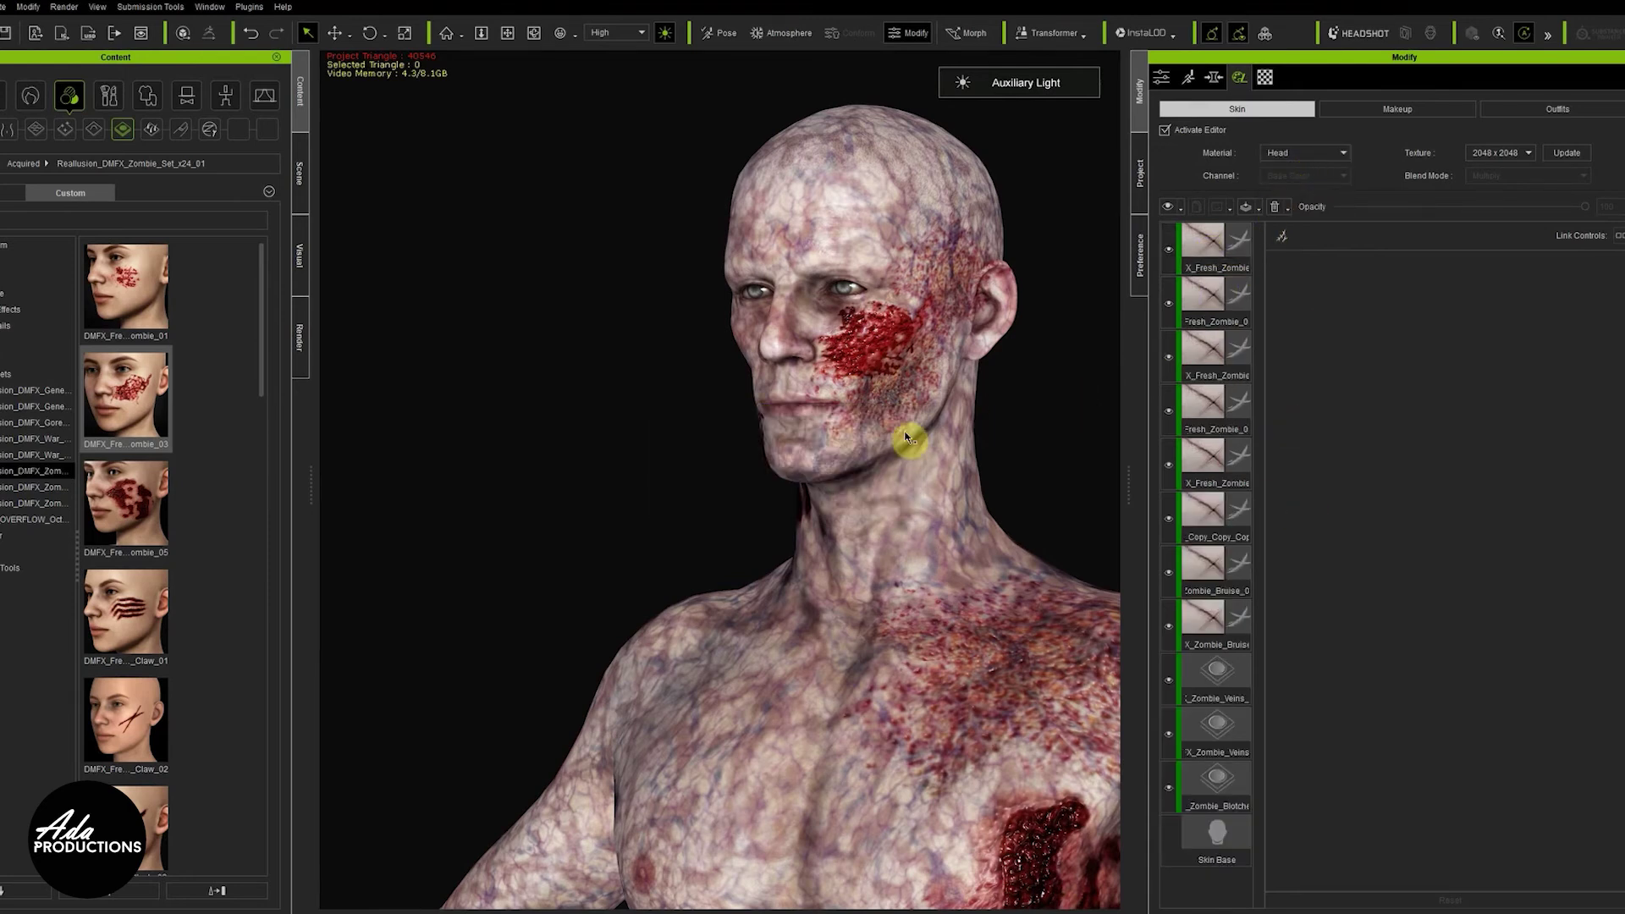
Move the DMFX_Fresh_Zombie_03 wound up to the forehead above the eye with Y offset 0.18 and check its placement
left_click(1225, 248)
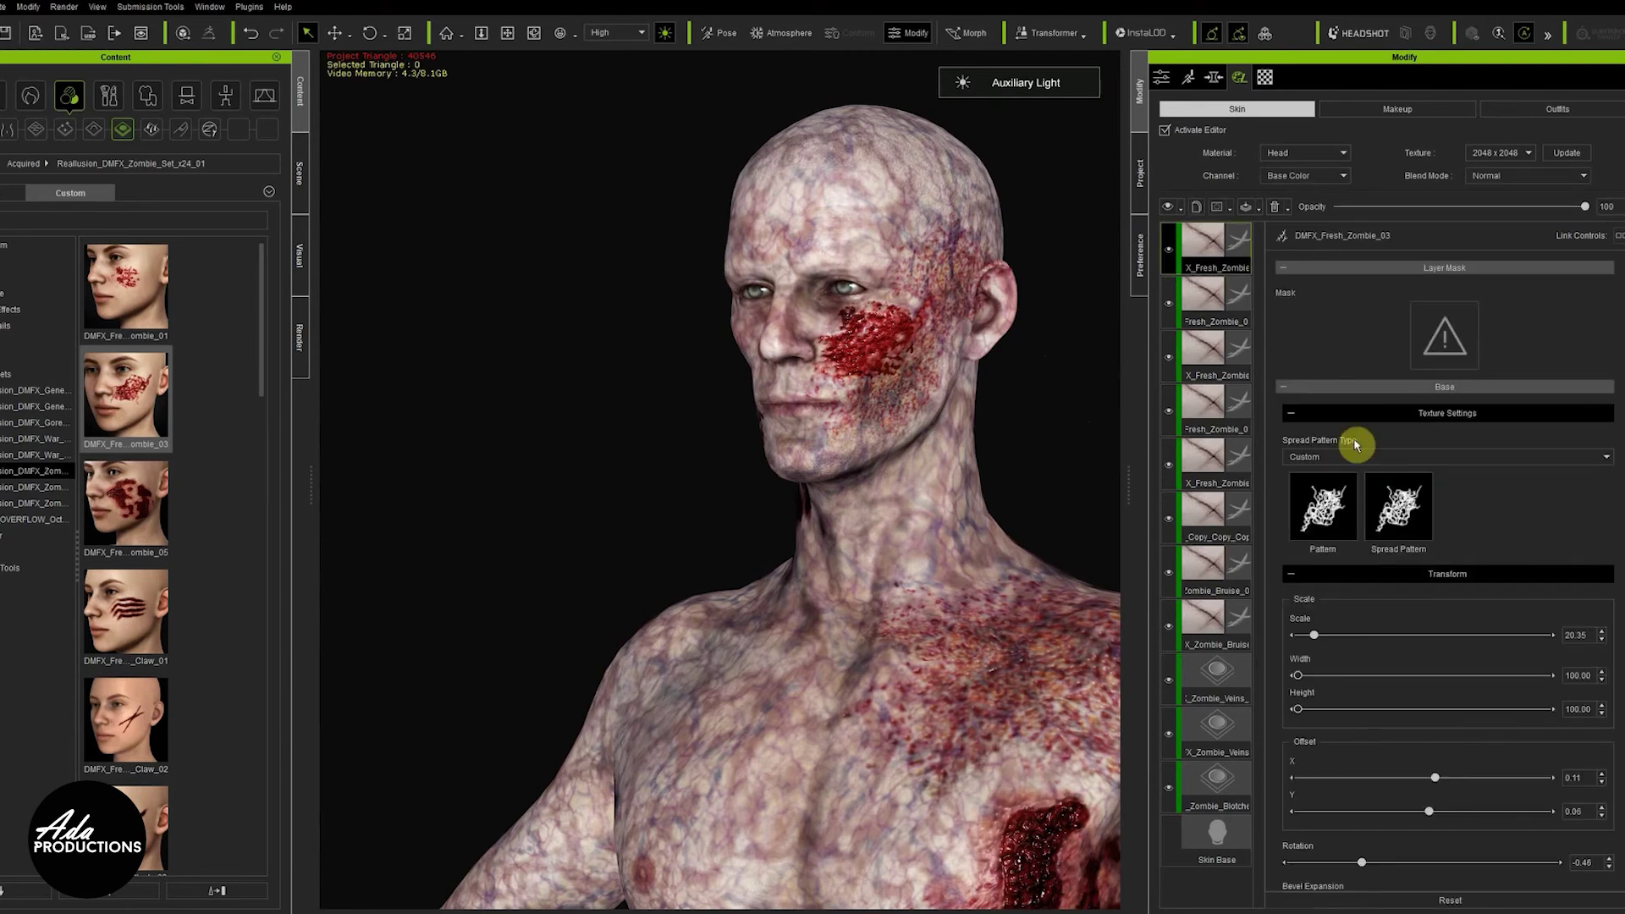
left_click_drag(1438, 812, 1448, 812)
scroll(850, 530, "up", 3)
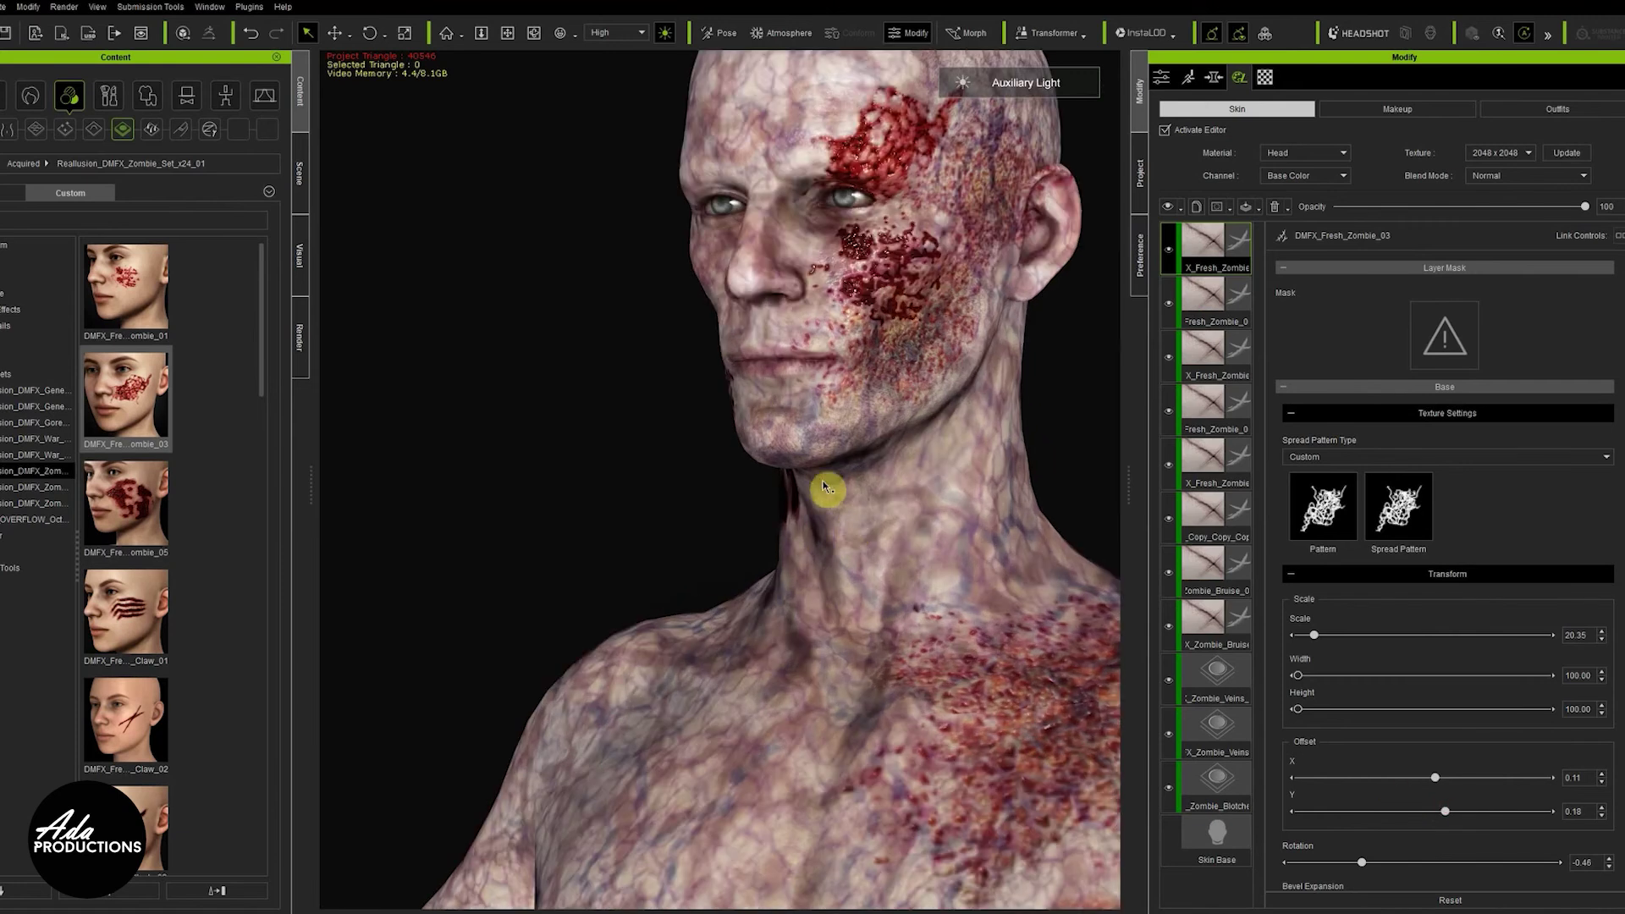
key("f")
middle_click_drag(990, 461, 903, 608)
scroll(902, 603, "up", 3)
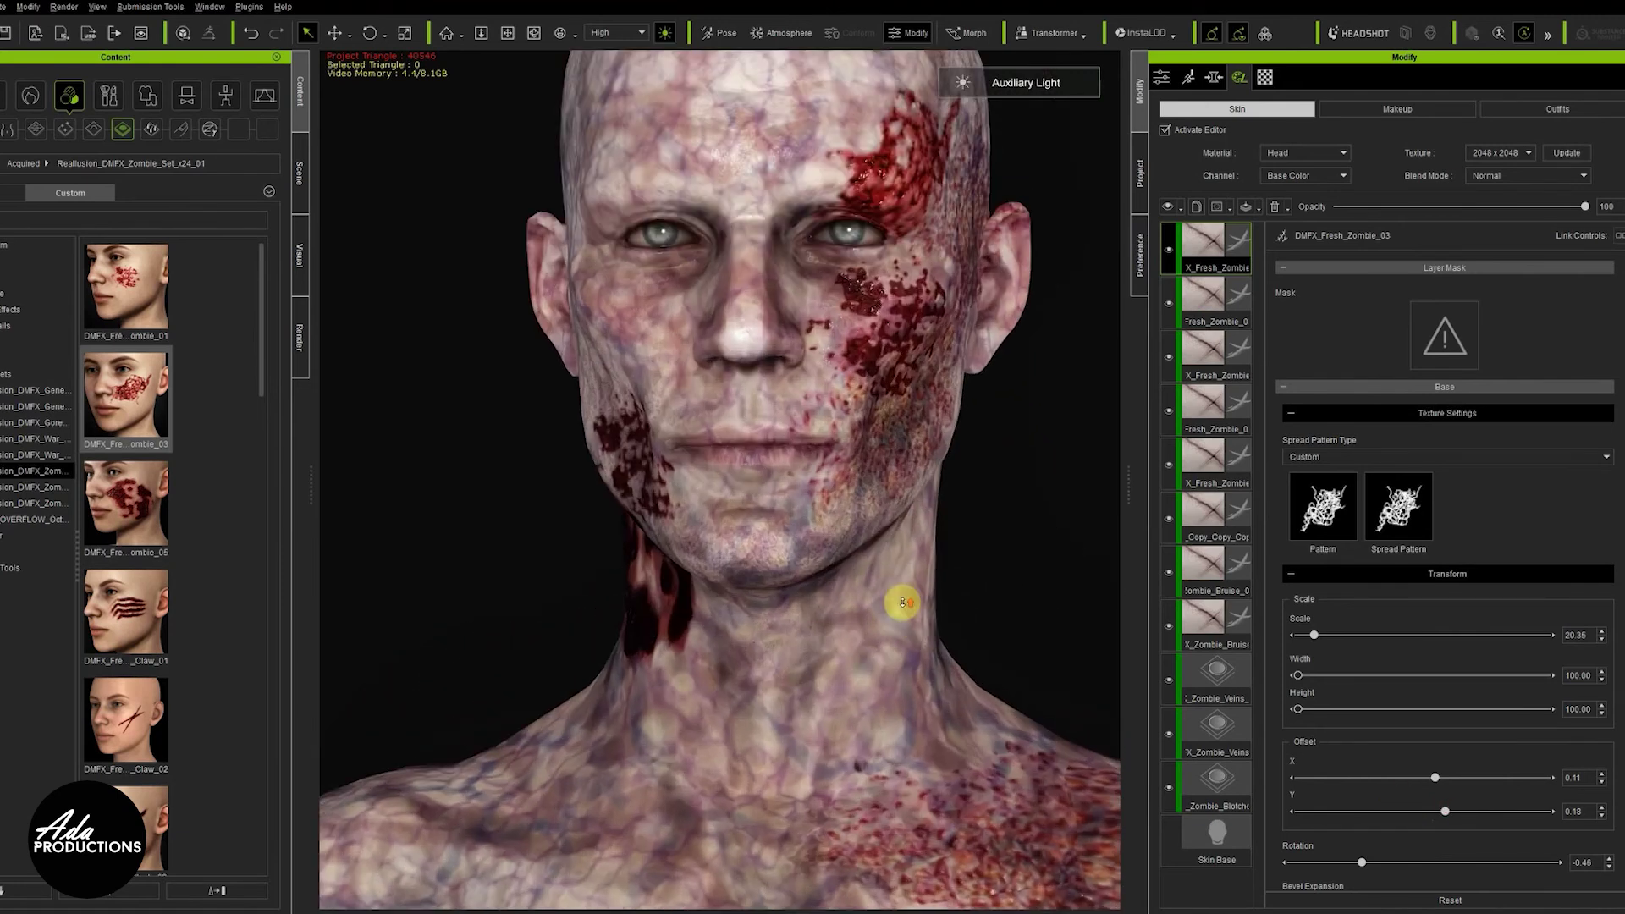
right_click_drag(902, 603, 881, 599)
middle_click_drag(882, 598, 912, 711)
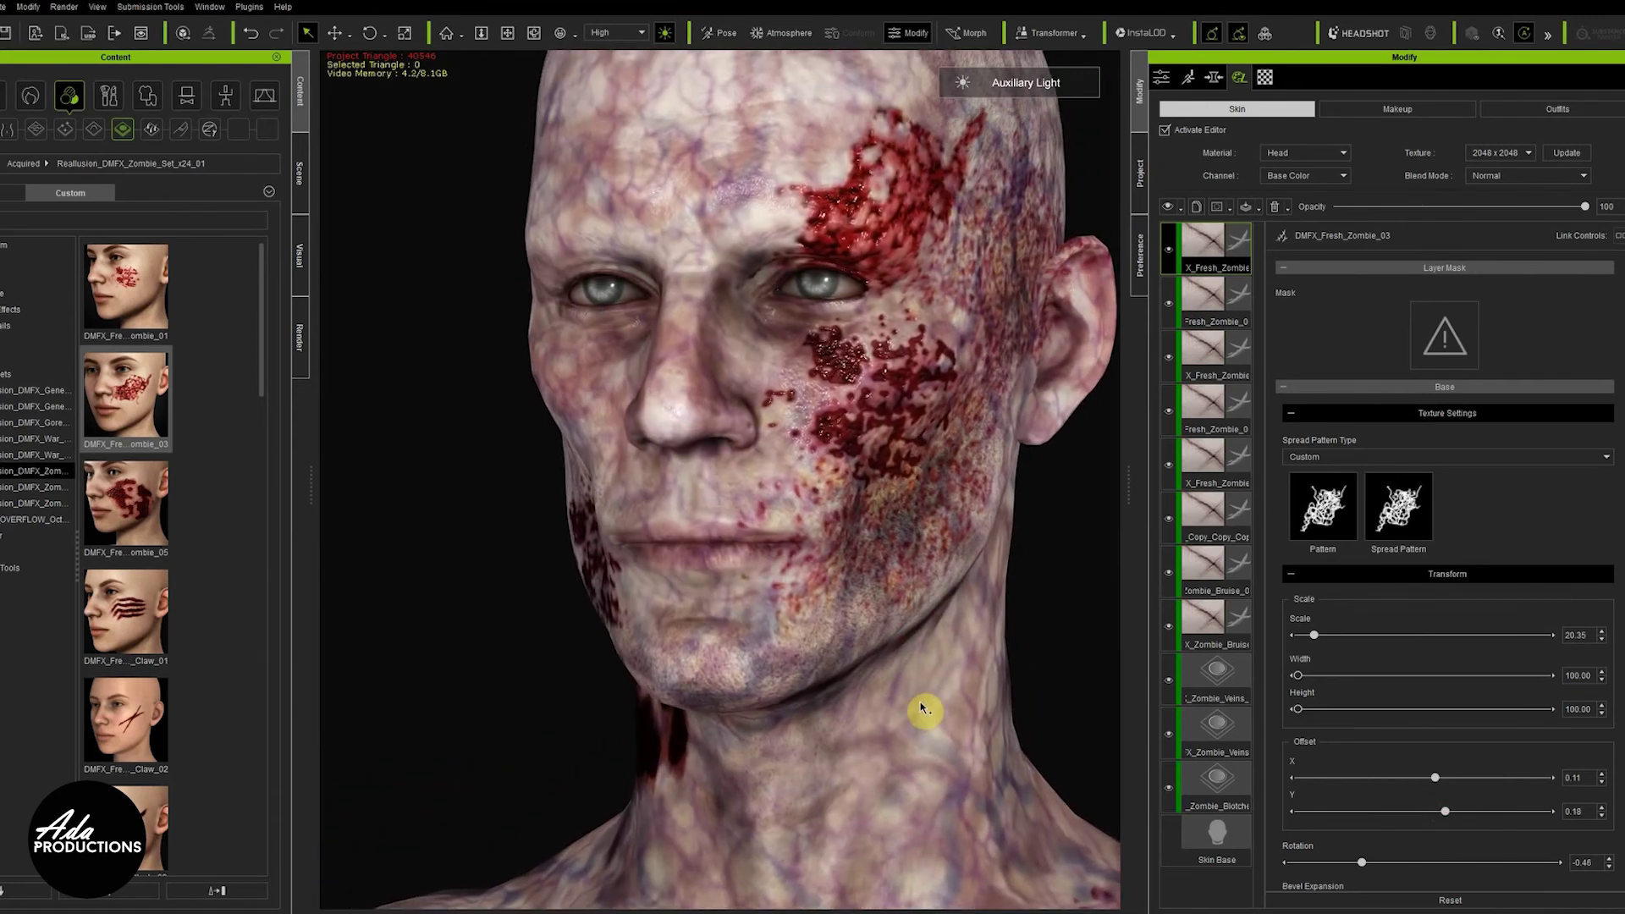
Blend the forehead wound with Multiply at 82 opacity
left_click(1493, 176)
left_click(1497, 199)
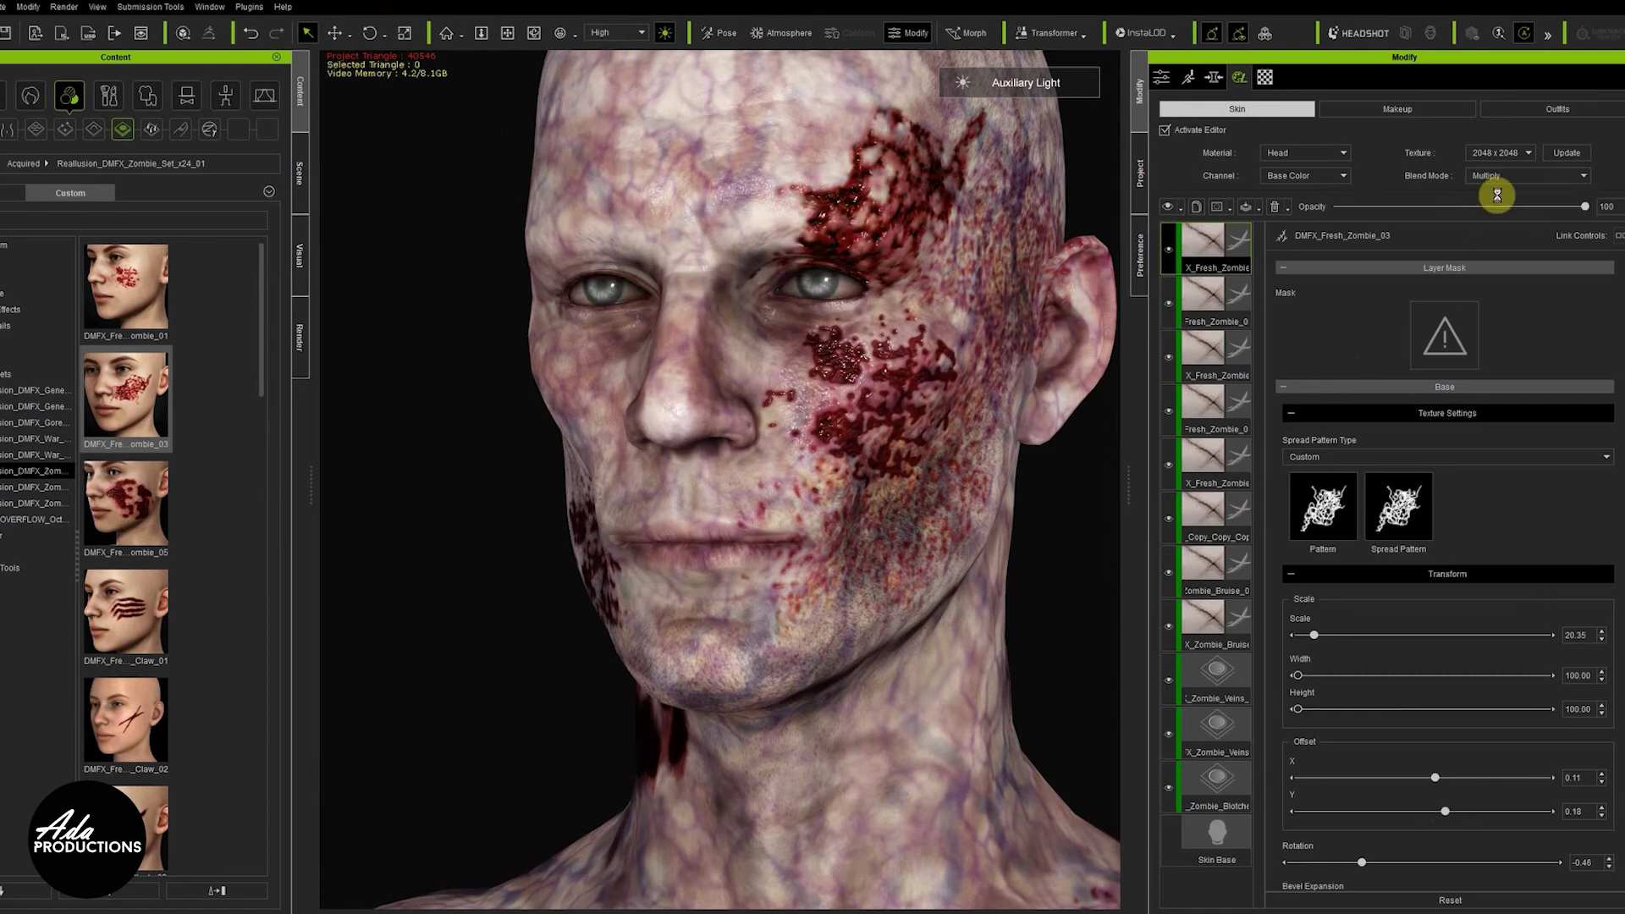
left_click_drag(1578, 213, 1487, 235)
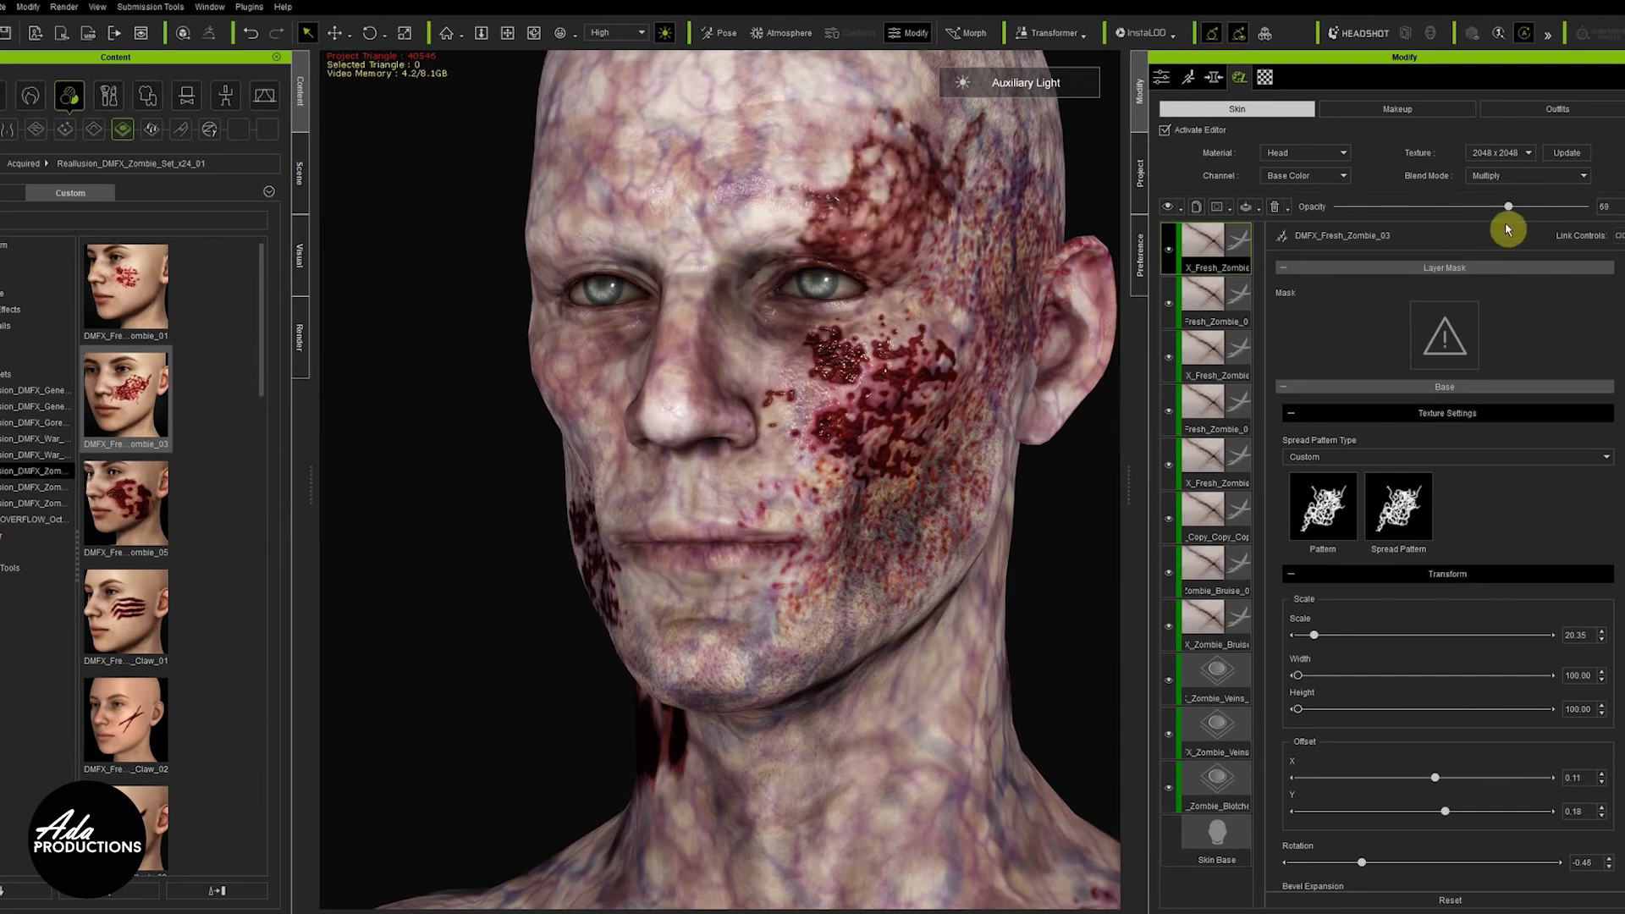
Duplicate the DMFX_Fresh_Zombie_03 forehead wound layer and enlarge the copy to scale 25.44
right_click(1202, 252)
mouse_move(1242, 333)
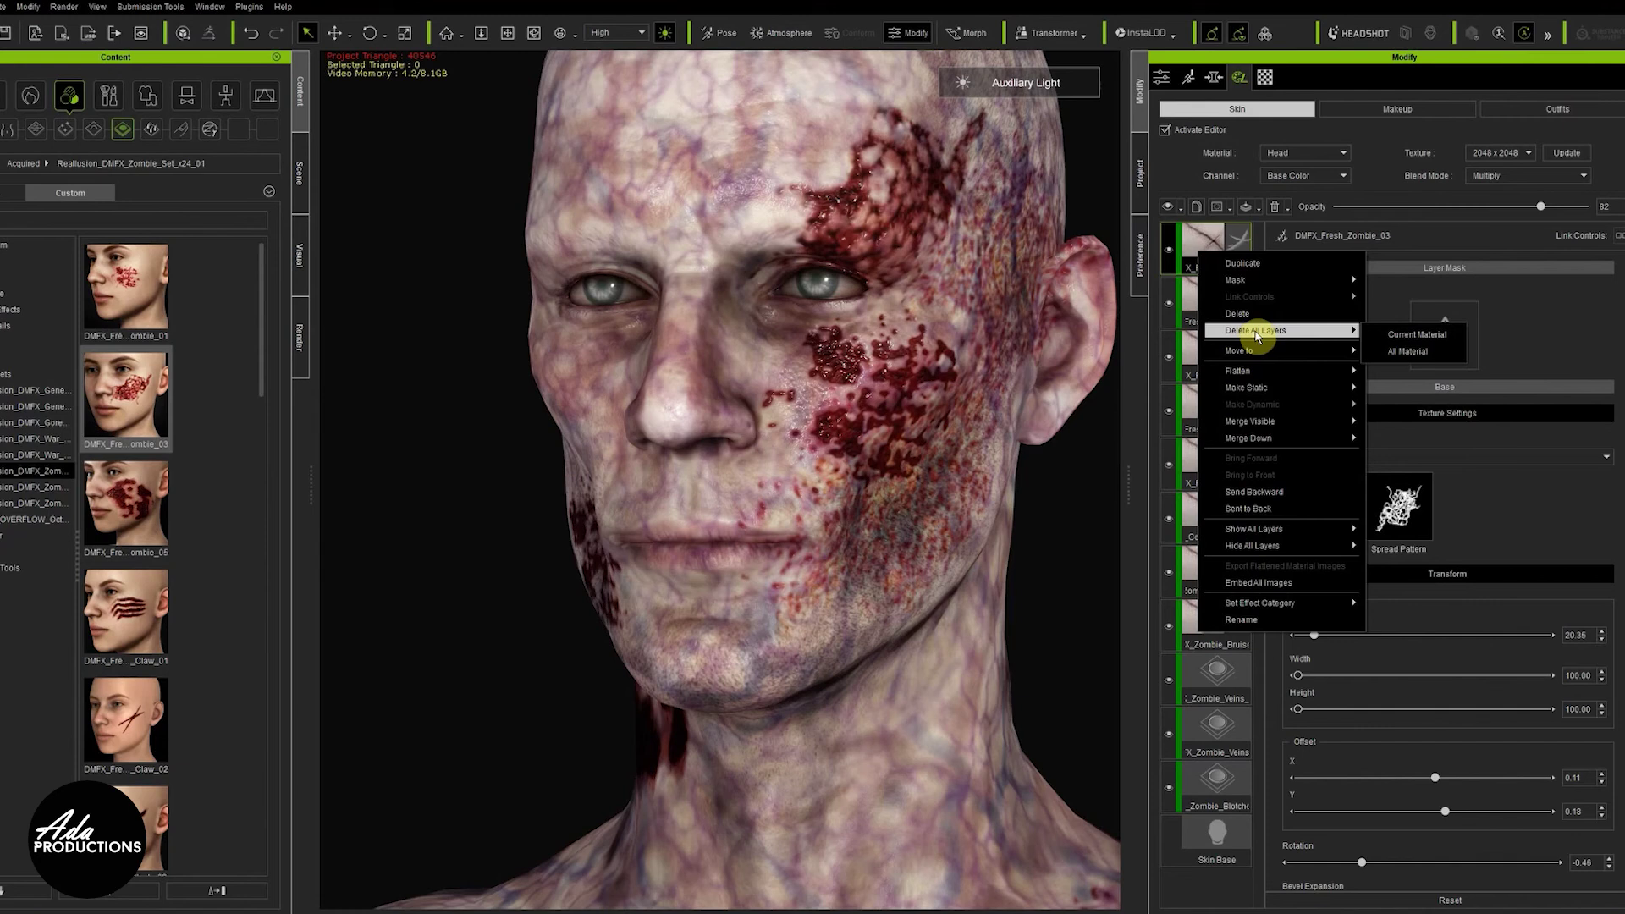
left_click(1274, 265)
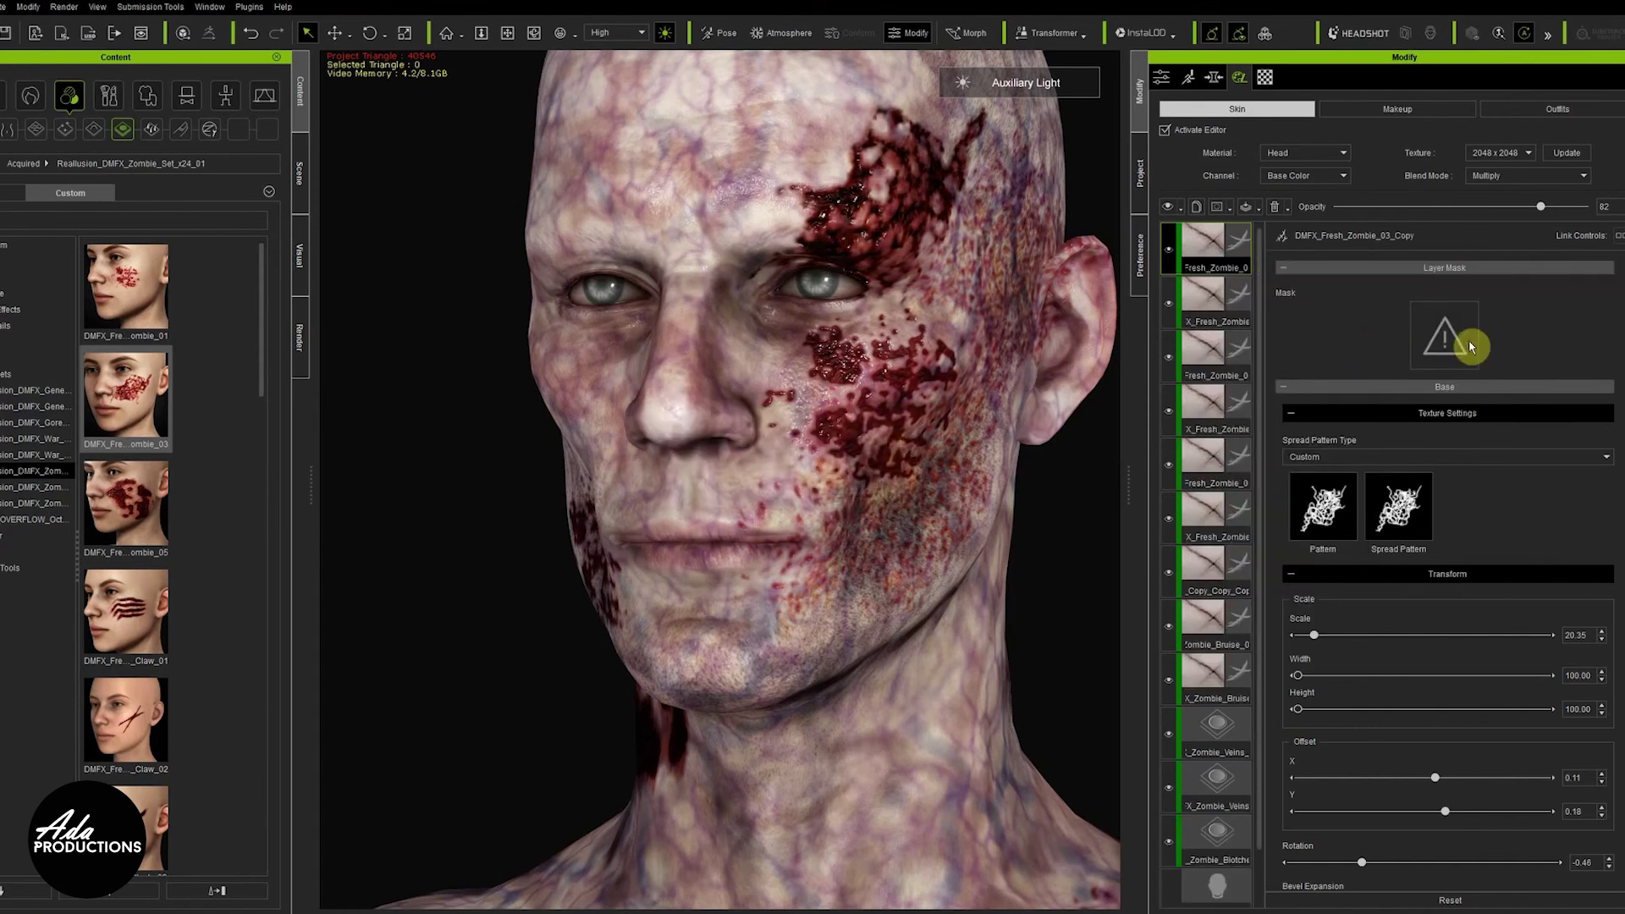
left_click_drag(1314, 635, 1317, 635)
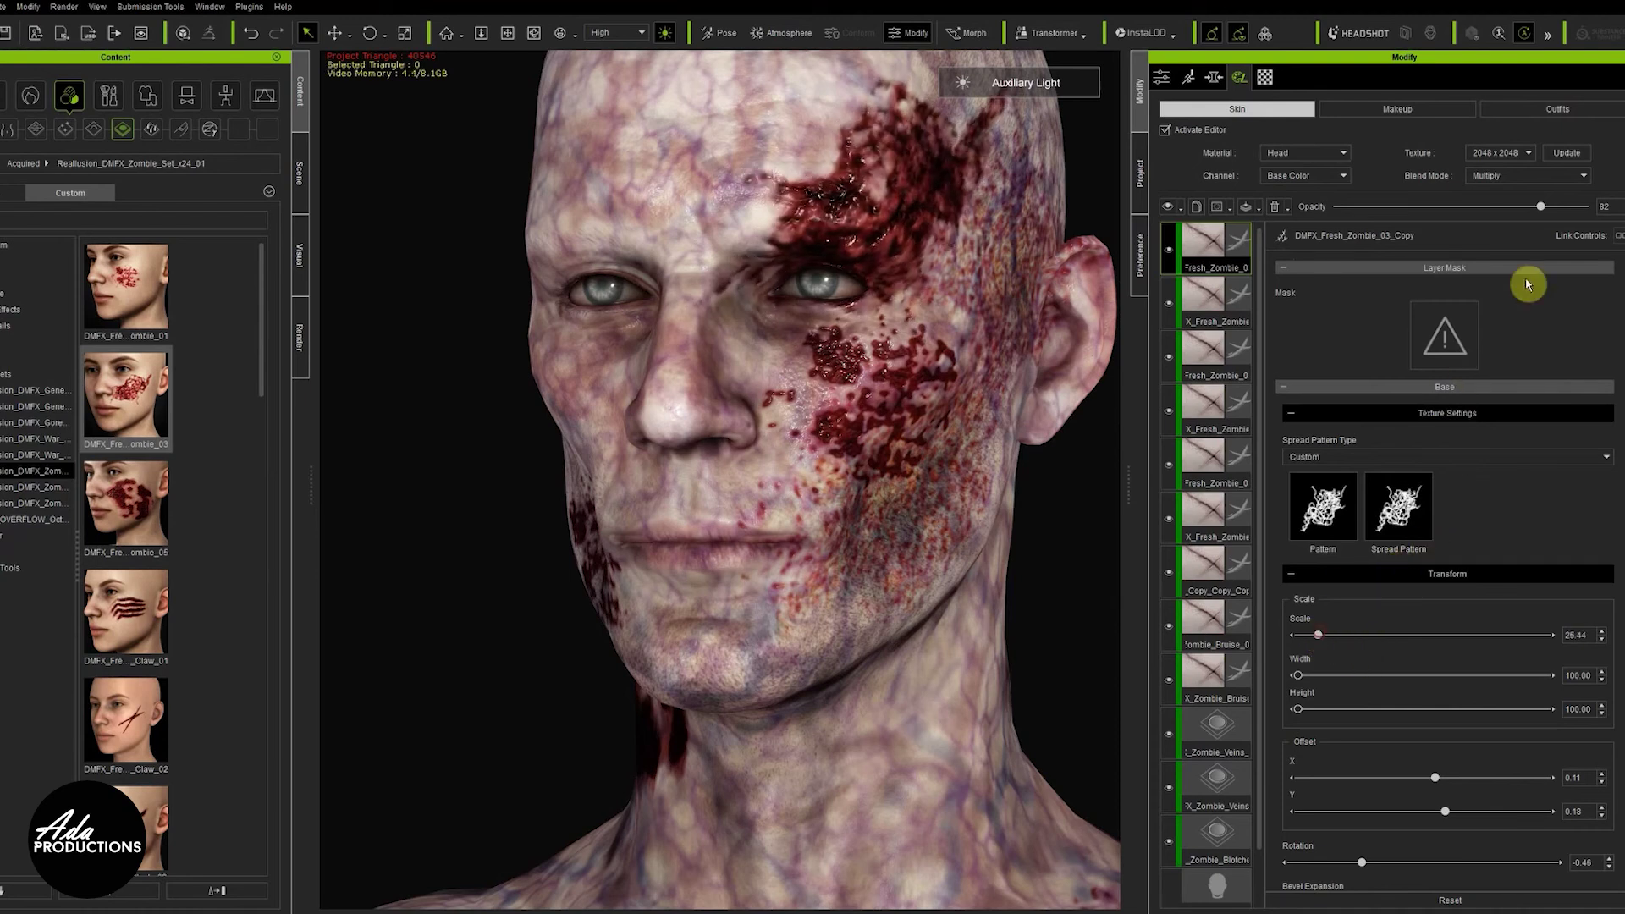
Blend the enlarged forehead wound copy with Overlay at 53 opacity and check it from the front
left_click_drag(1536, 211, 1459, 253)
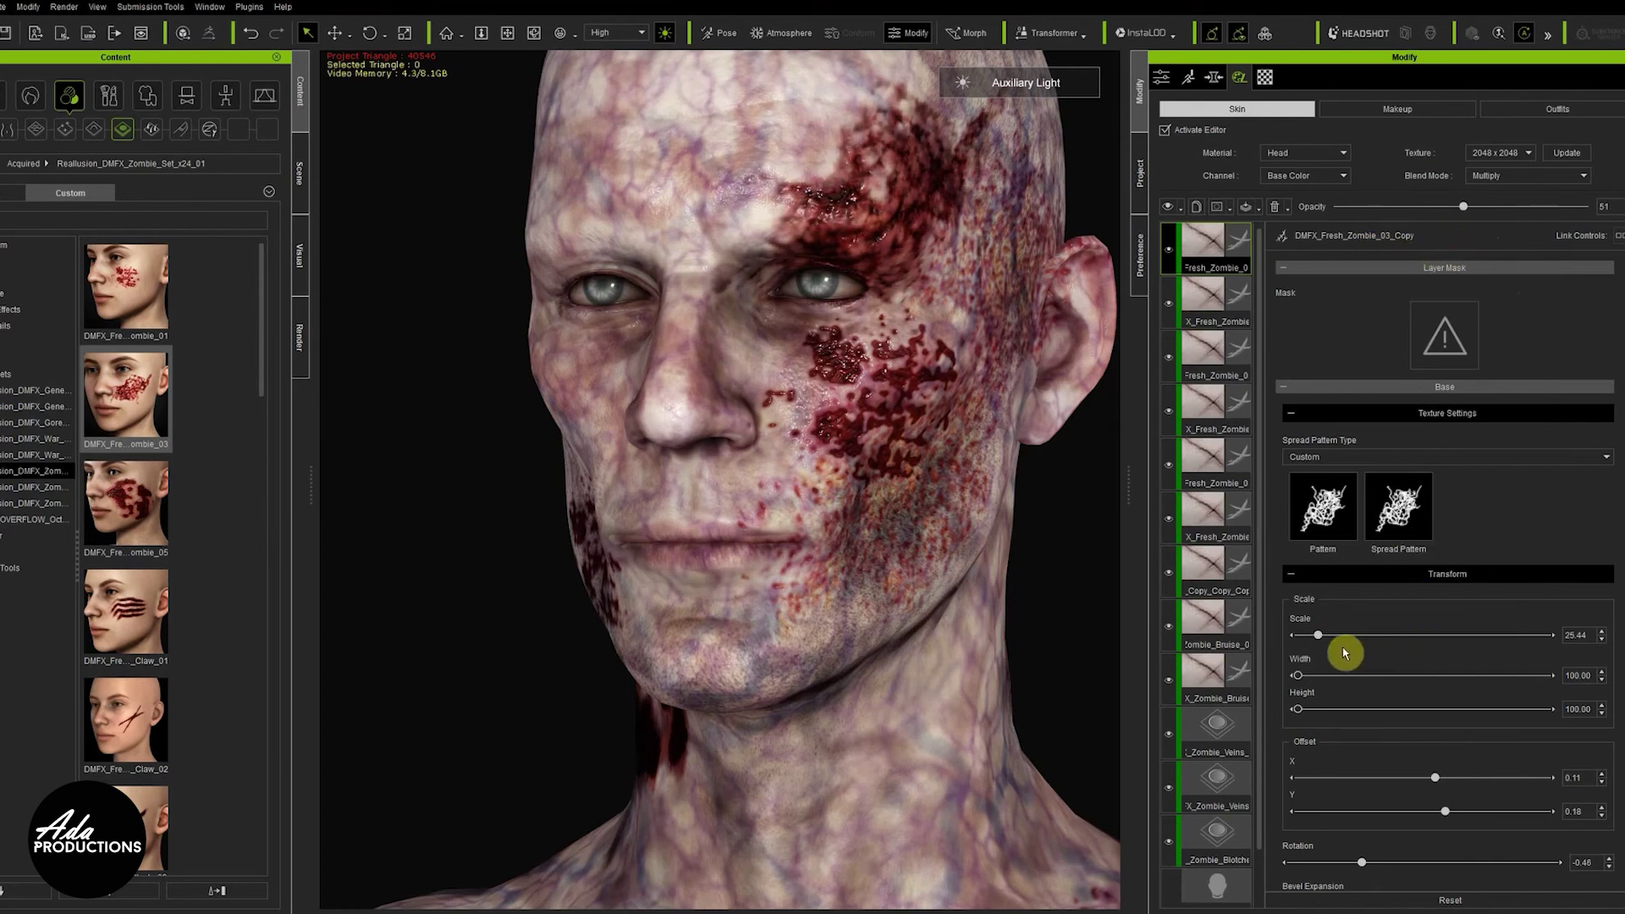
left_click_drag(1466, 210, 1450, 210)
left_click(1490, 177)
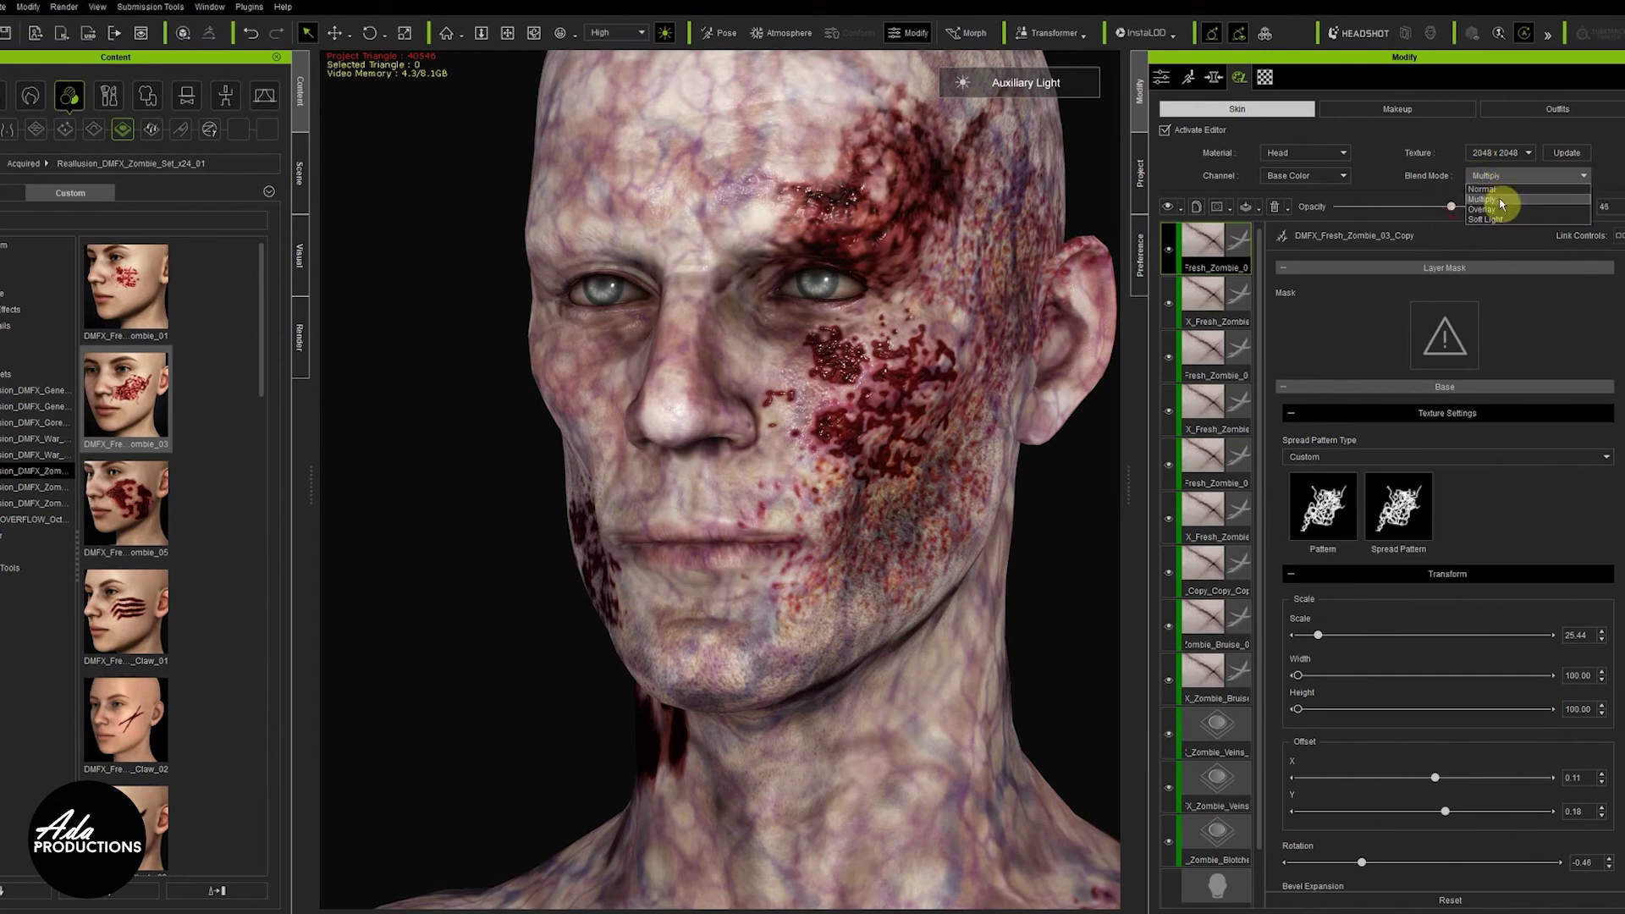
left_click(1500, 209)
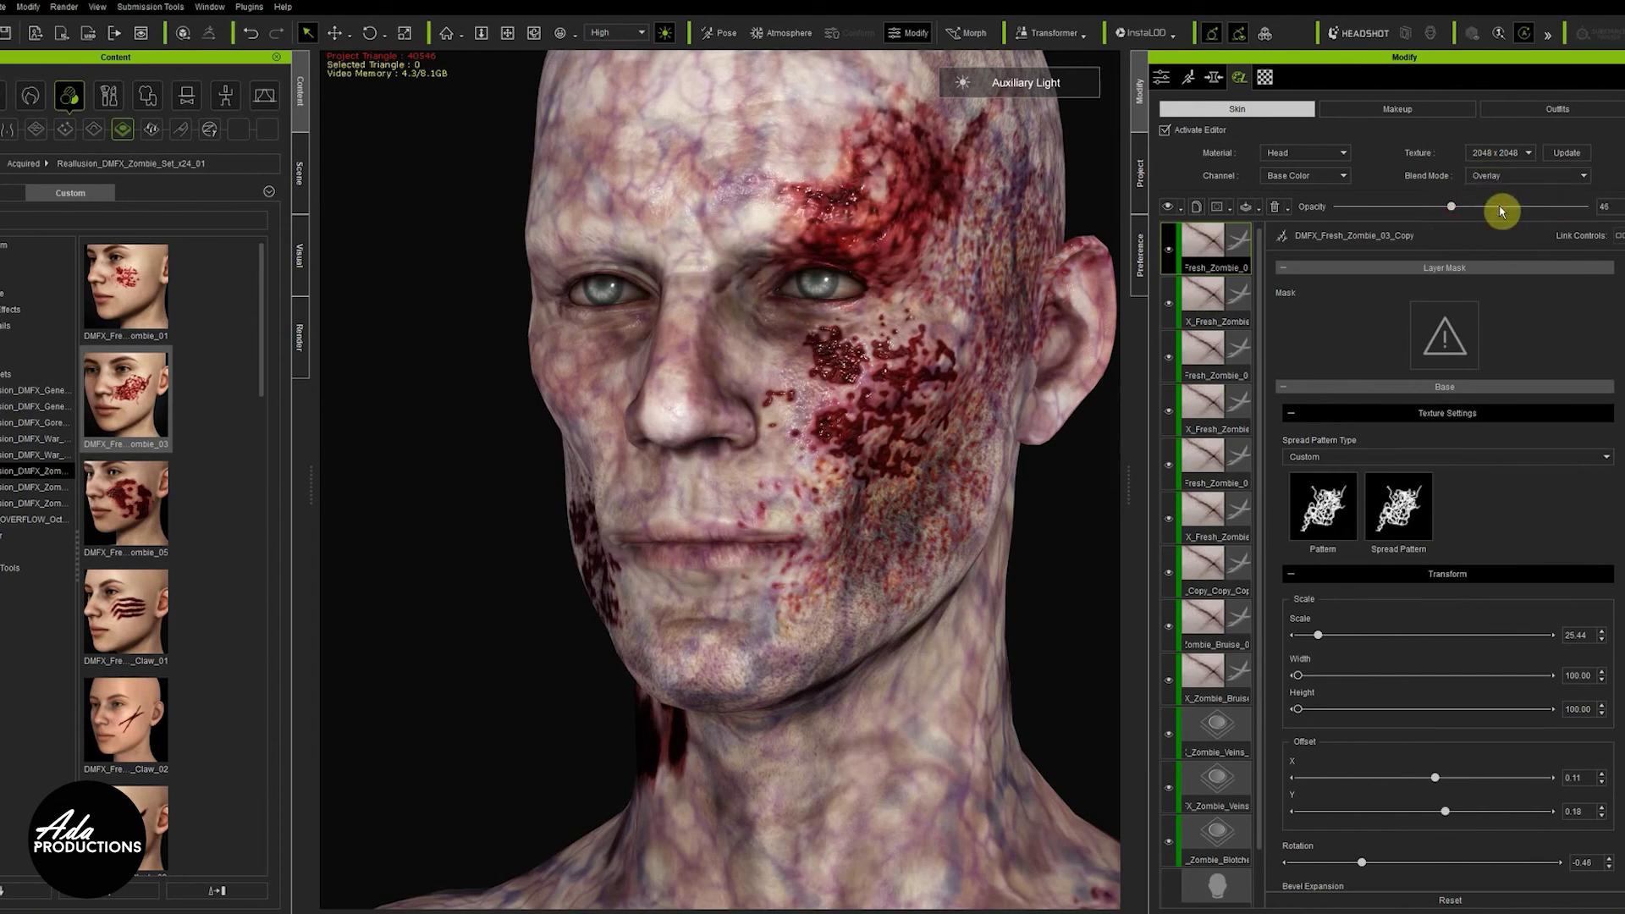
left_click_drag(1446, 211, 1481, 211)
scroll(971, 392, "down", 2)
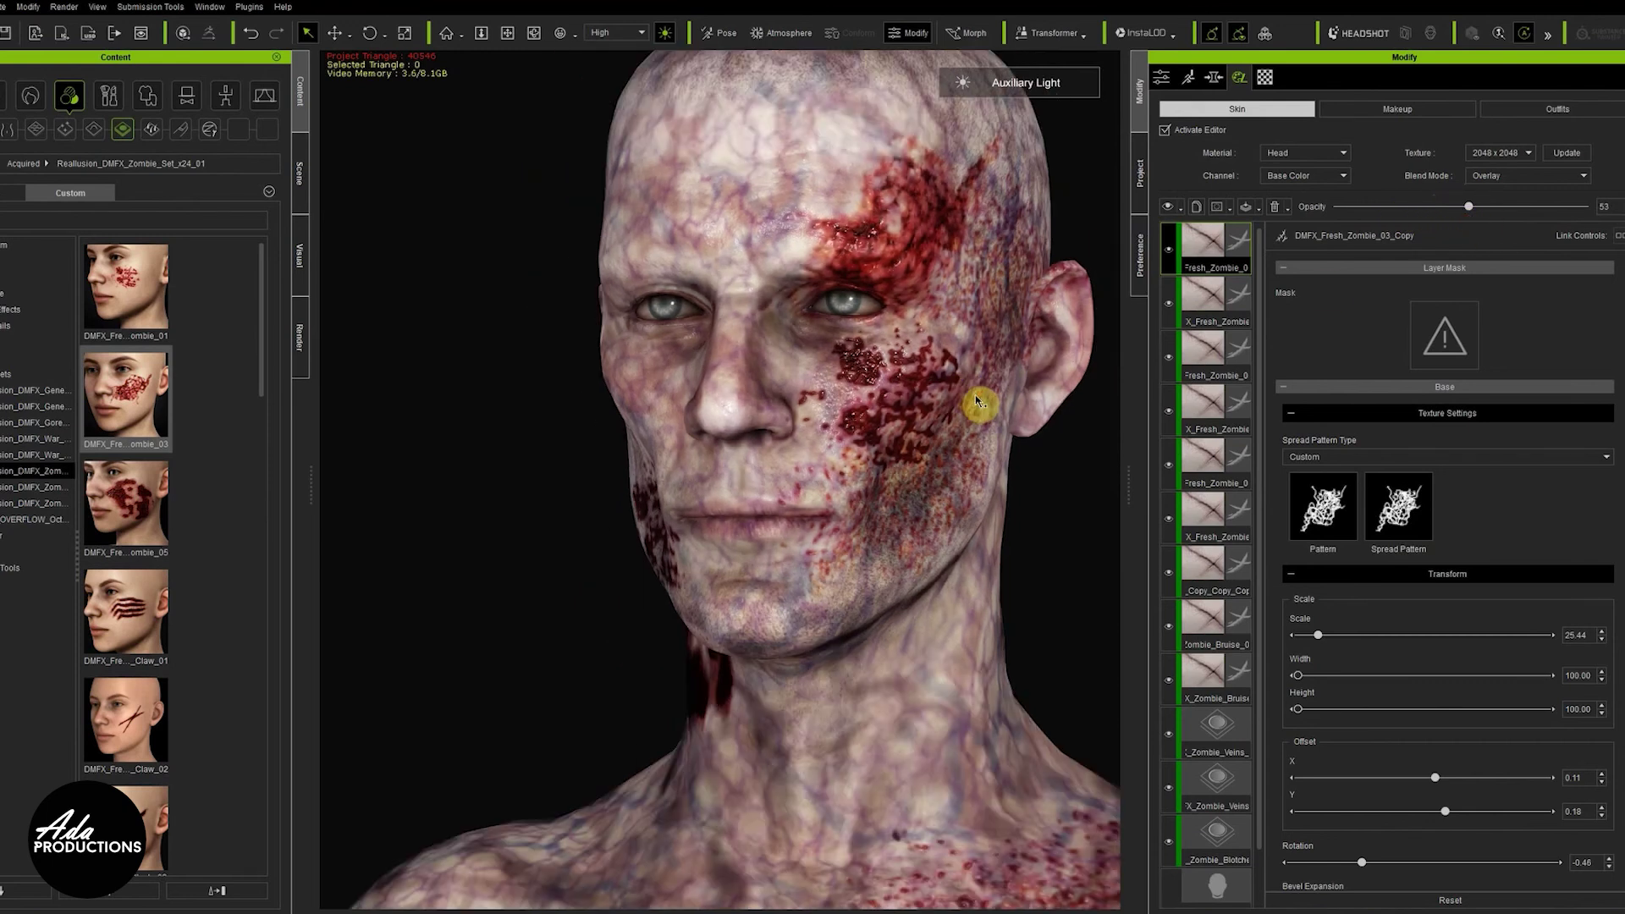
scroll(977, 405, "up", 5)
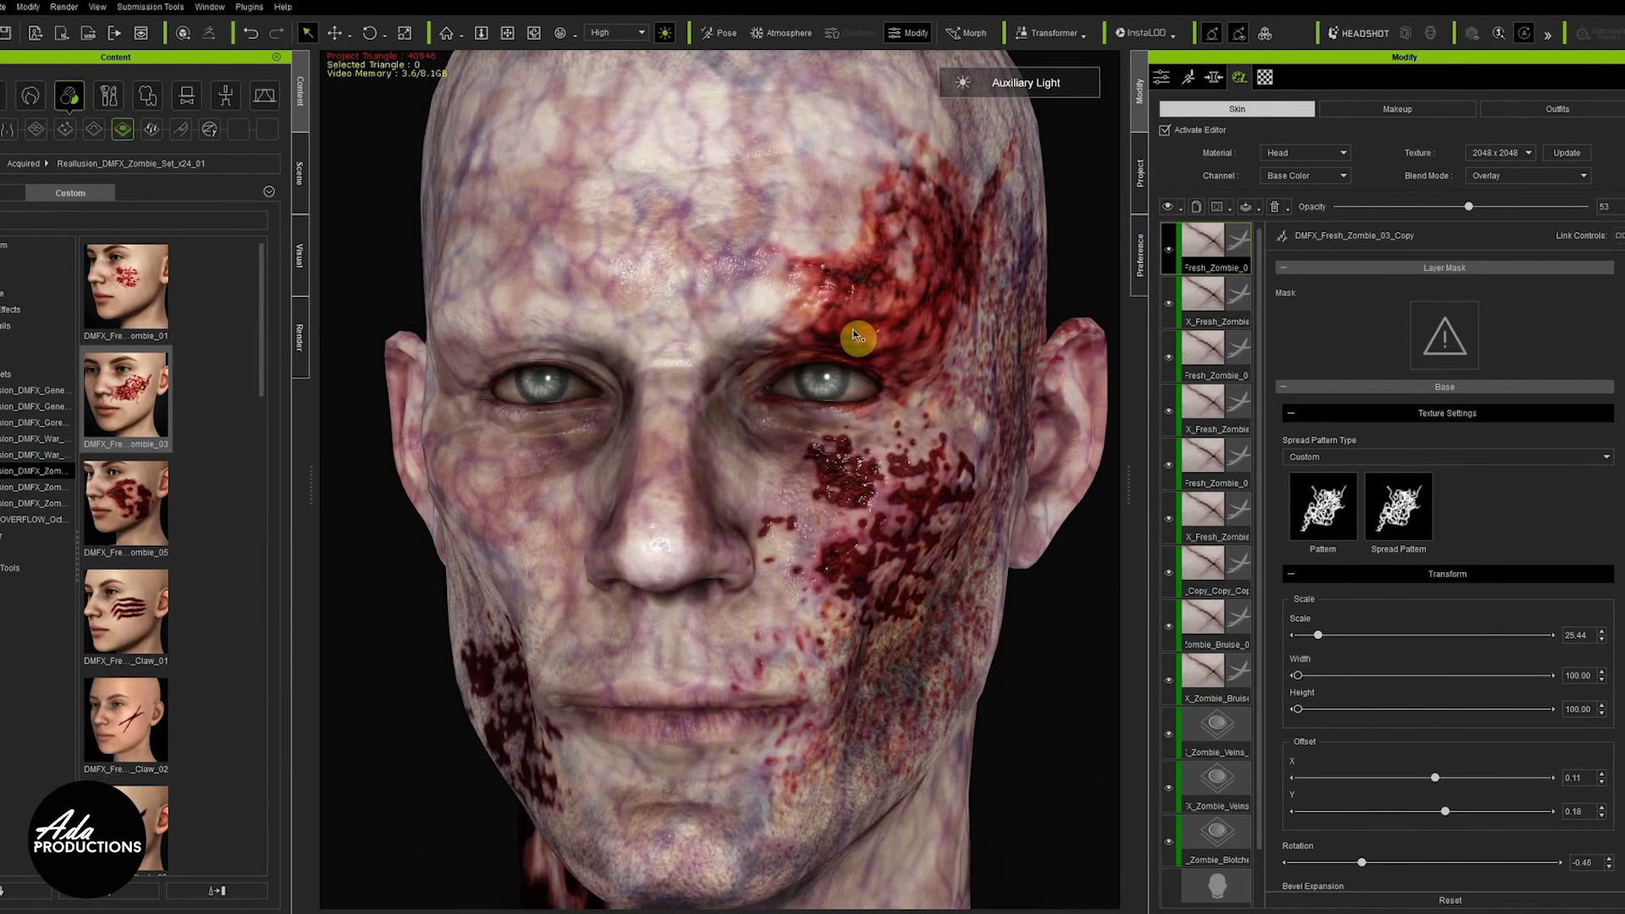
scroll(857, 336, "down", 2)
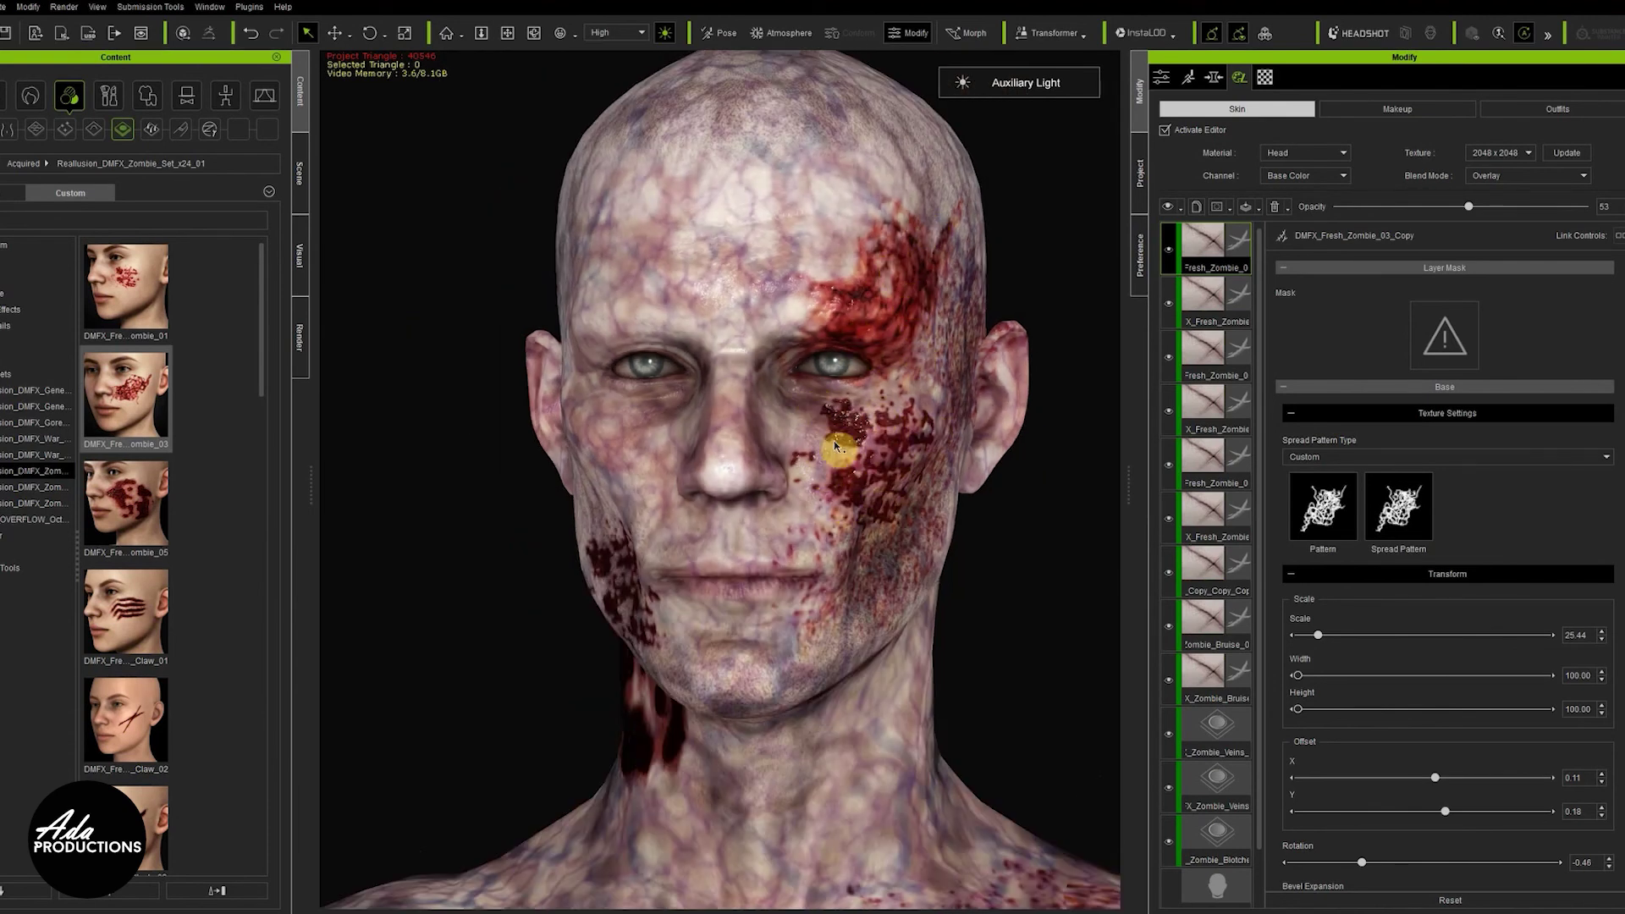
Duplicate the Overlay forehead wound layer, set the new copy's opacity to 52 and shift it above the opposite eye
right_click(1195, 242)
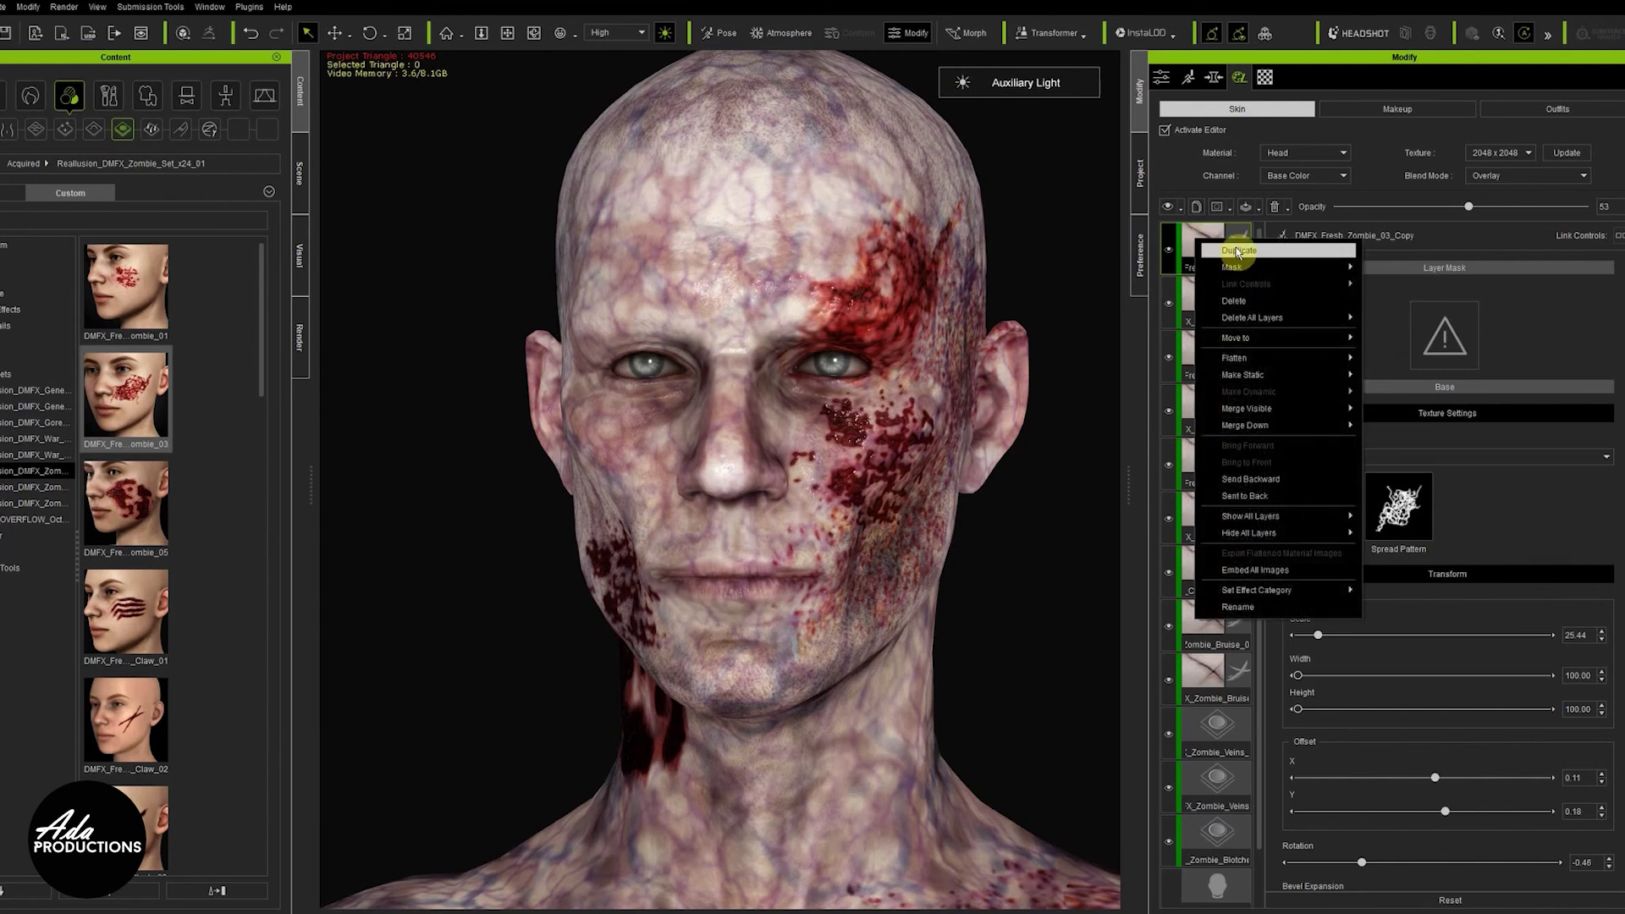
left_click(1236, 252)
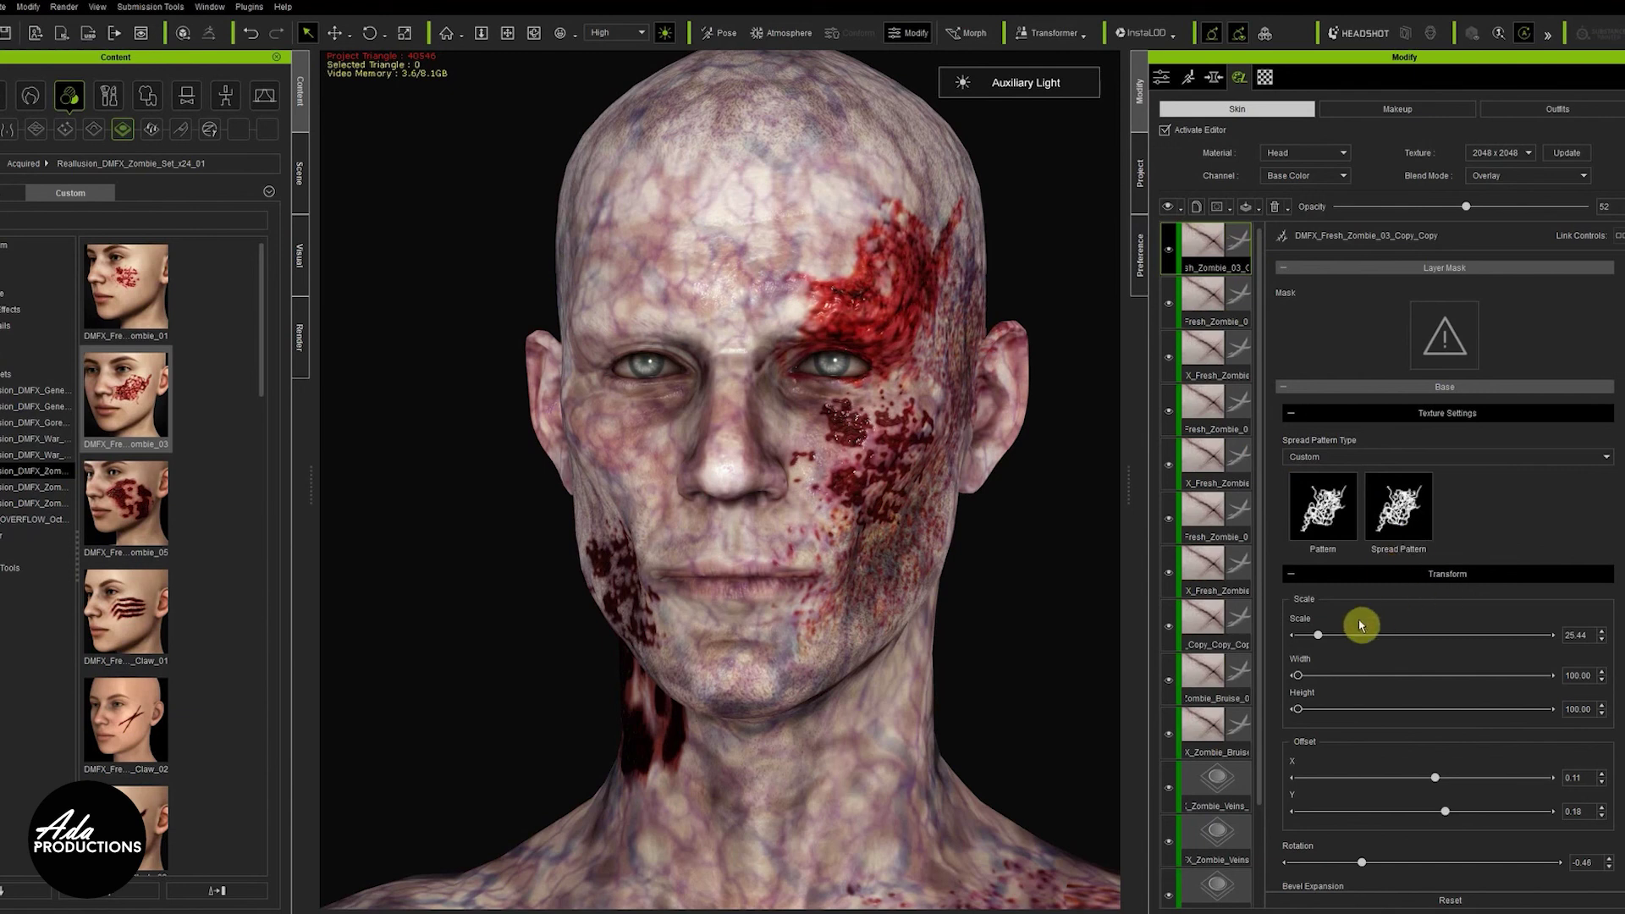
mouse_move(1441, 777)
left_mouse_down()
mouse_move(1397, 780)
mouse_move(1419, 782)
left_mouse_up()
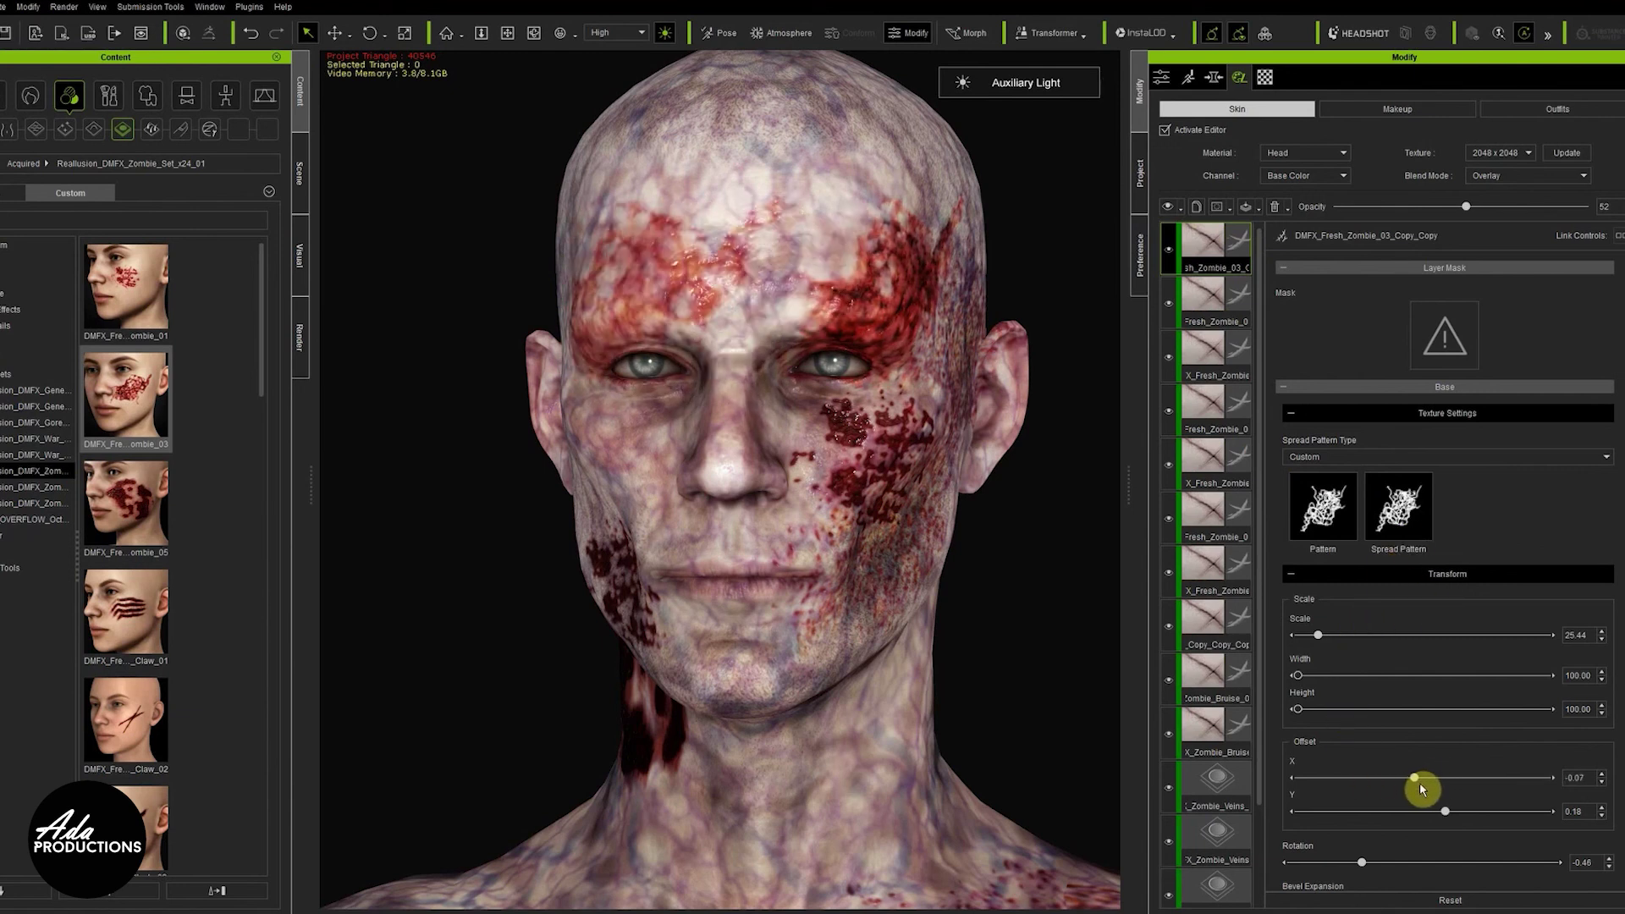
right_click_drag(739, 459, 904, 481)
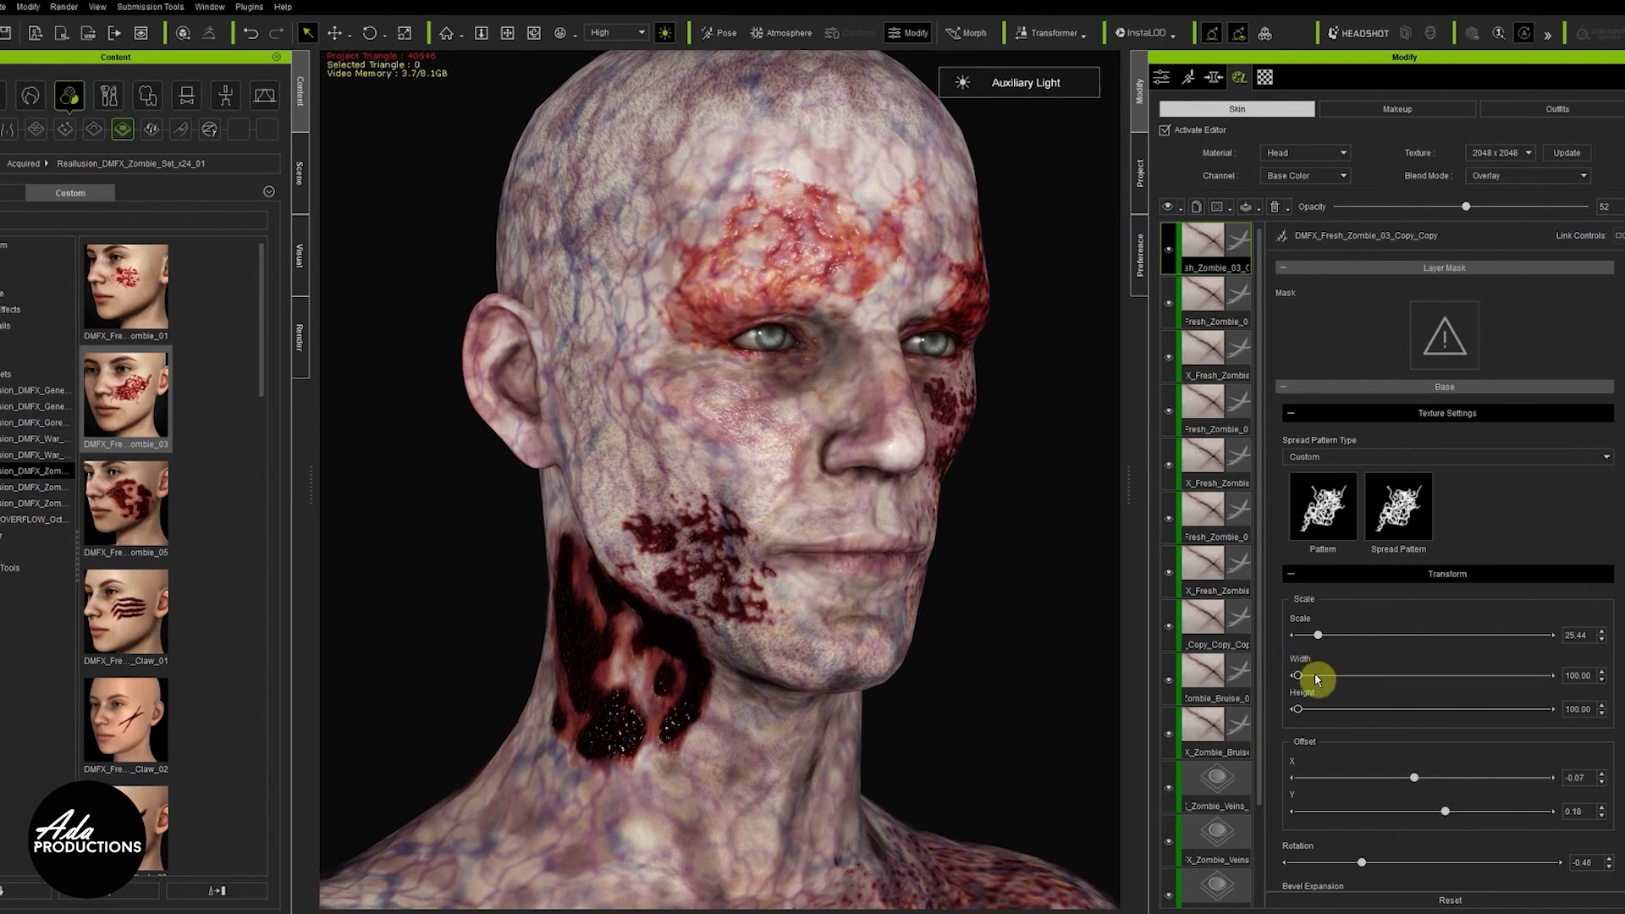
scroll(1371, 724, "down", 1)
left_click_drag(1443, 733, 1406, 707)
scroll(1019, 637, "down", 3)
right_click_drag(946, 528, 842, 555)
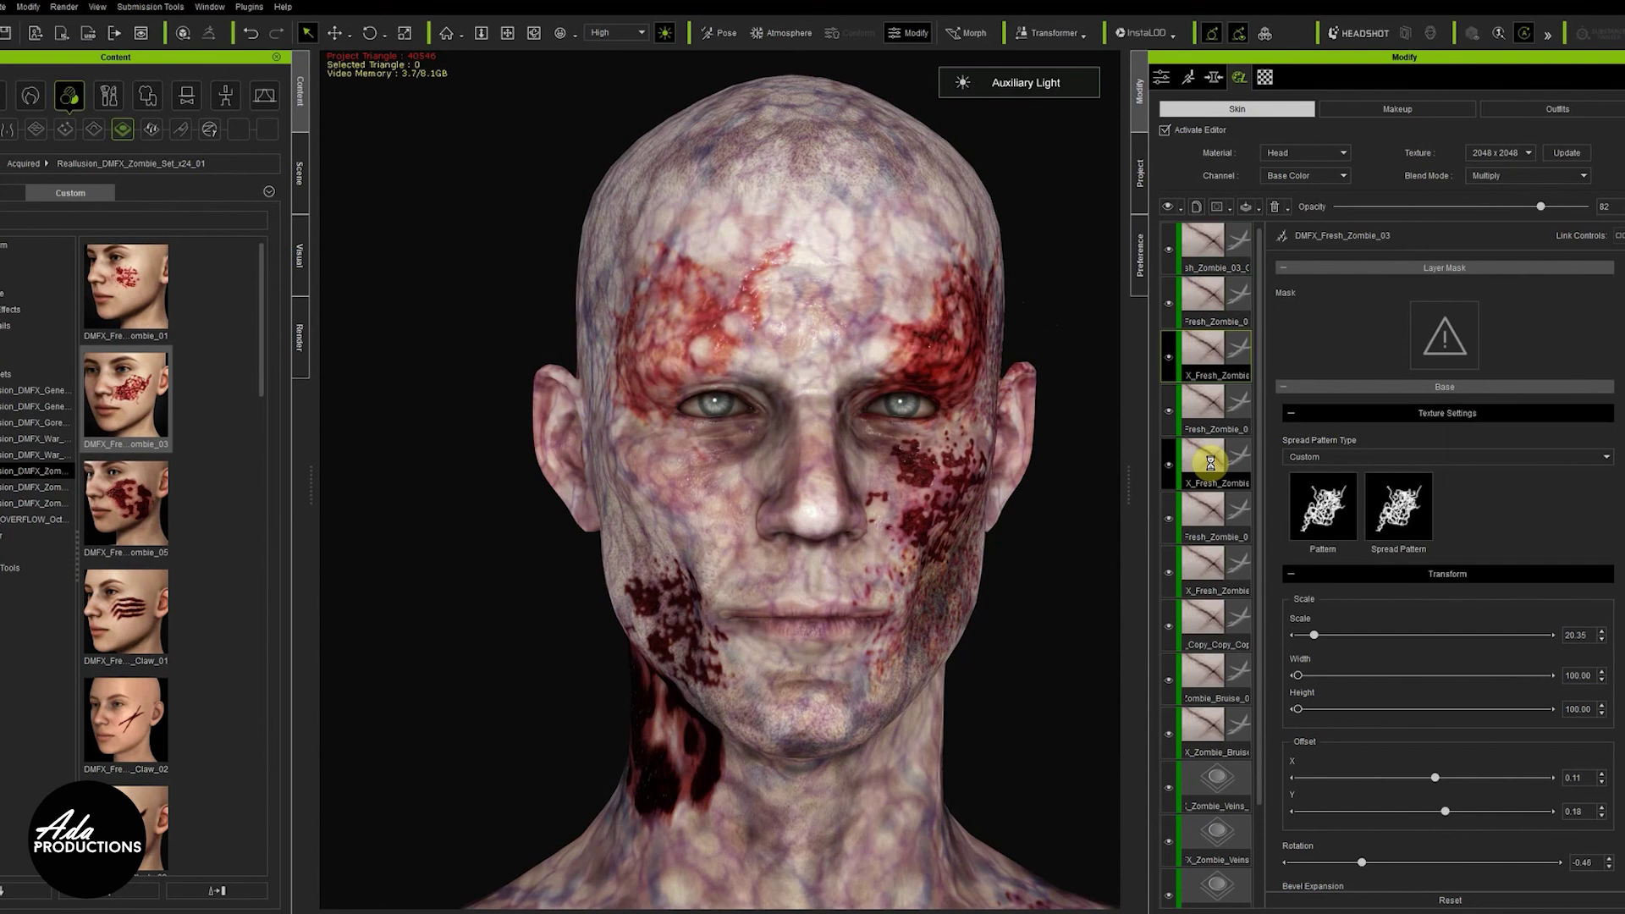
Select the DMFX_Fresh_Zombie_05 neck wound layer and change its blend mode to Overlay
left_click(1164, 470)
left_click(1165, 469)
scroll(1296, 577, "down", 2)
scroll(1300, 575, "up", 2)
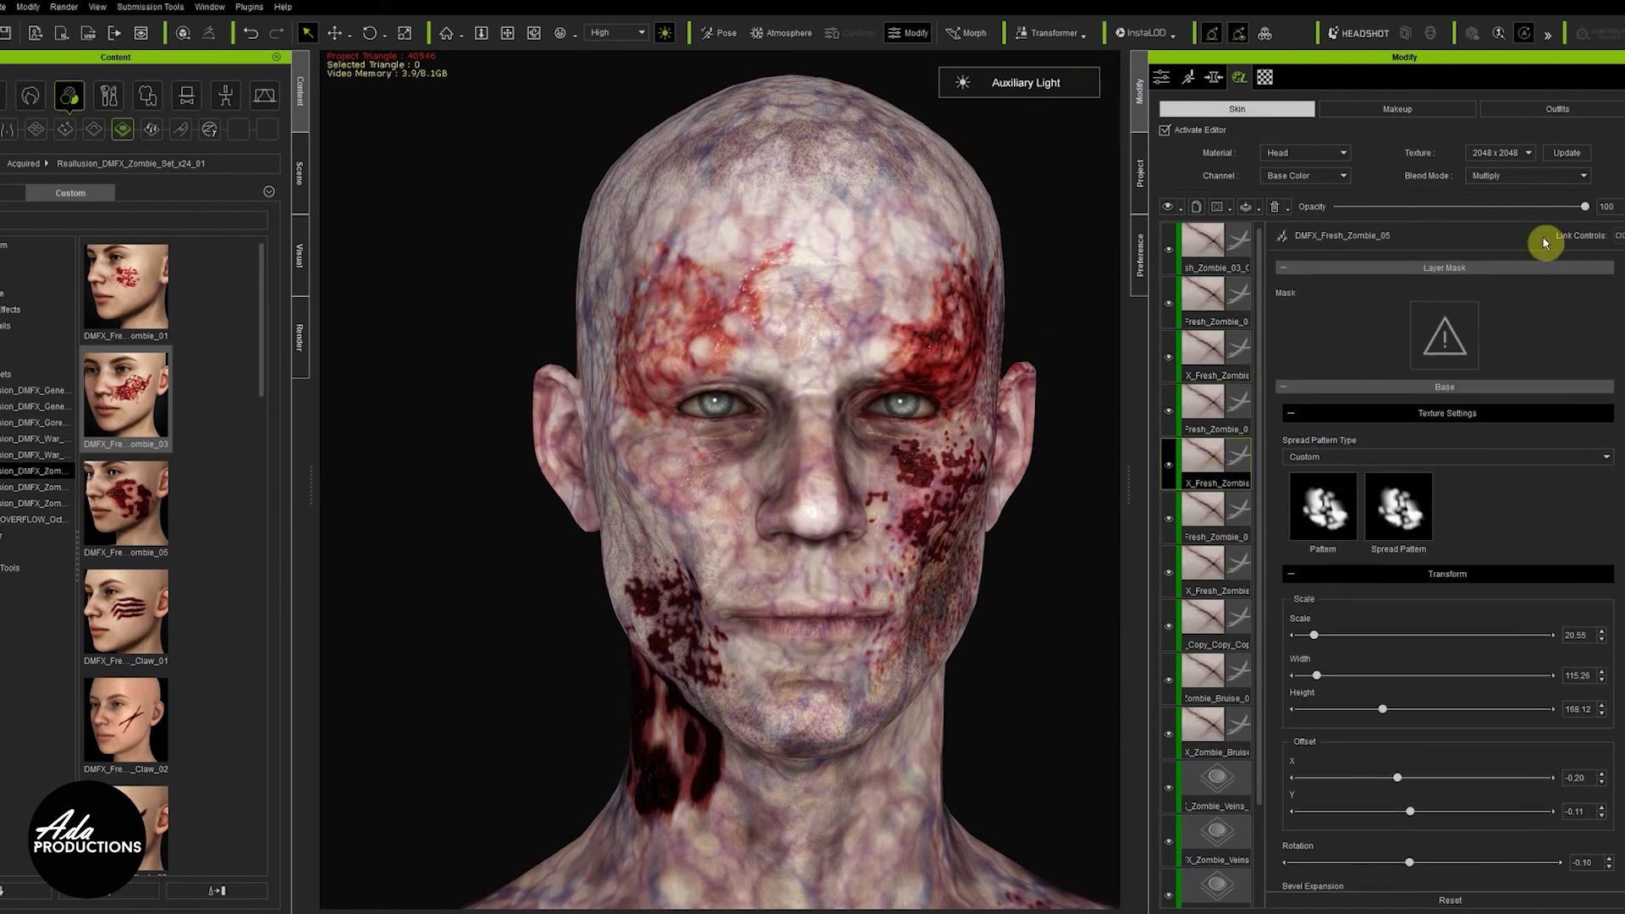
left_click(1554, 177)
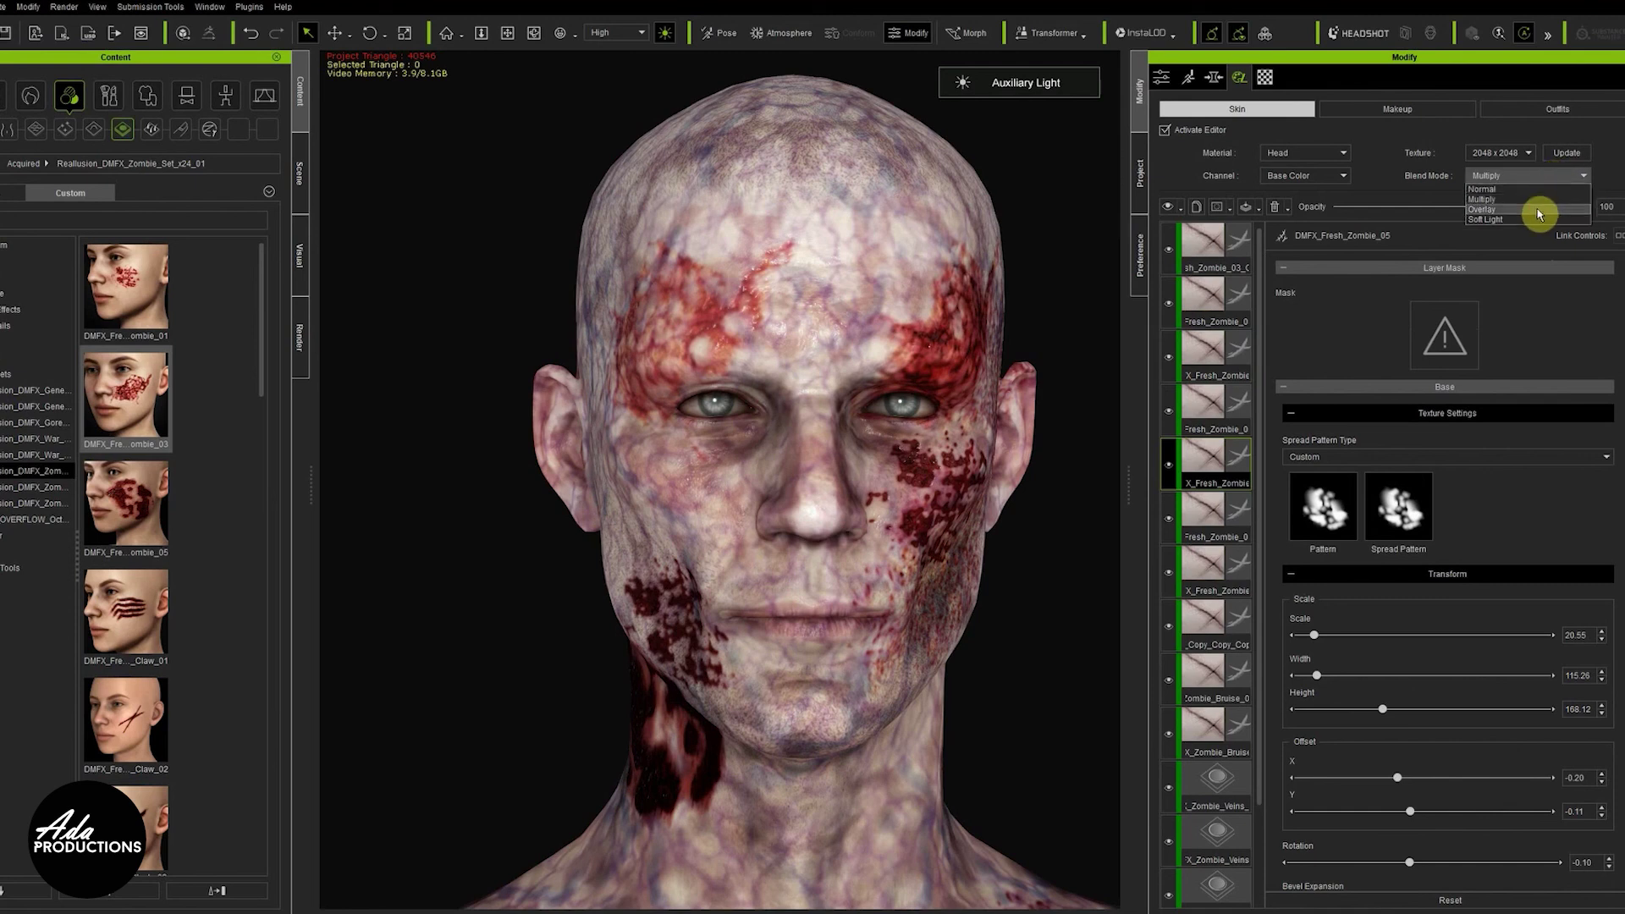
left_click(1540, 207)
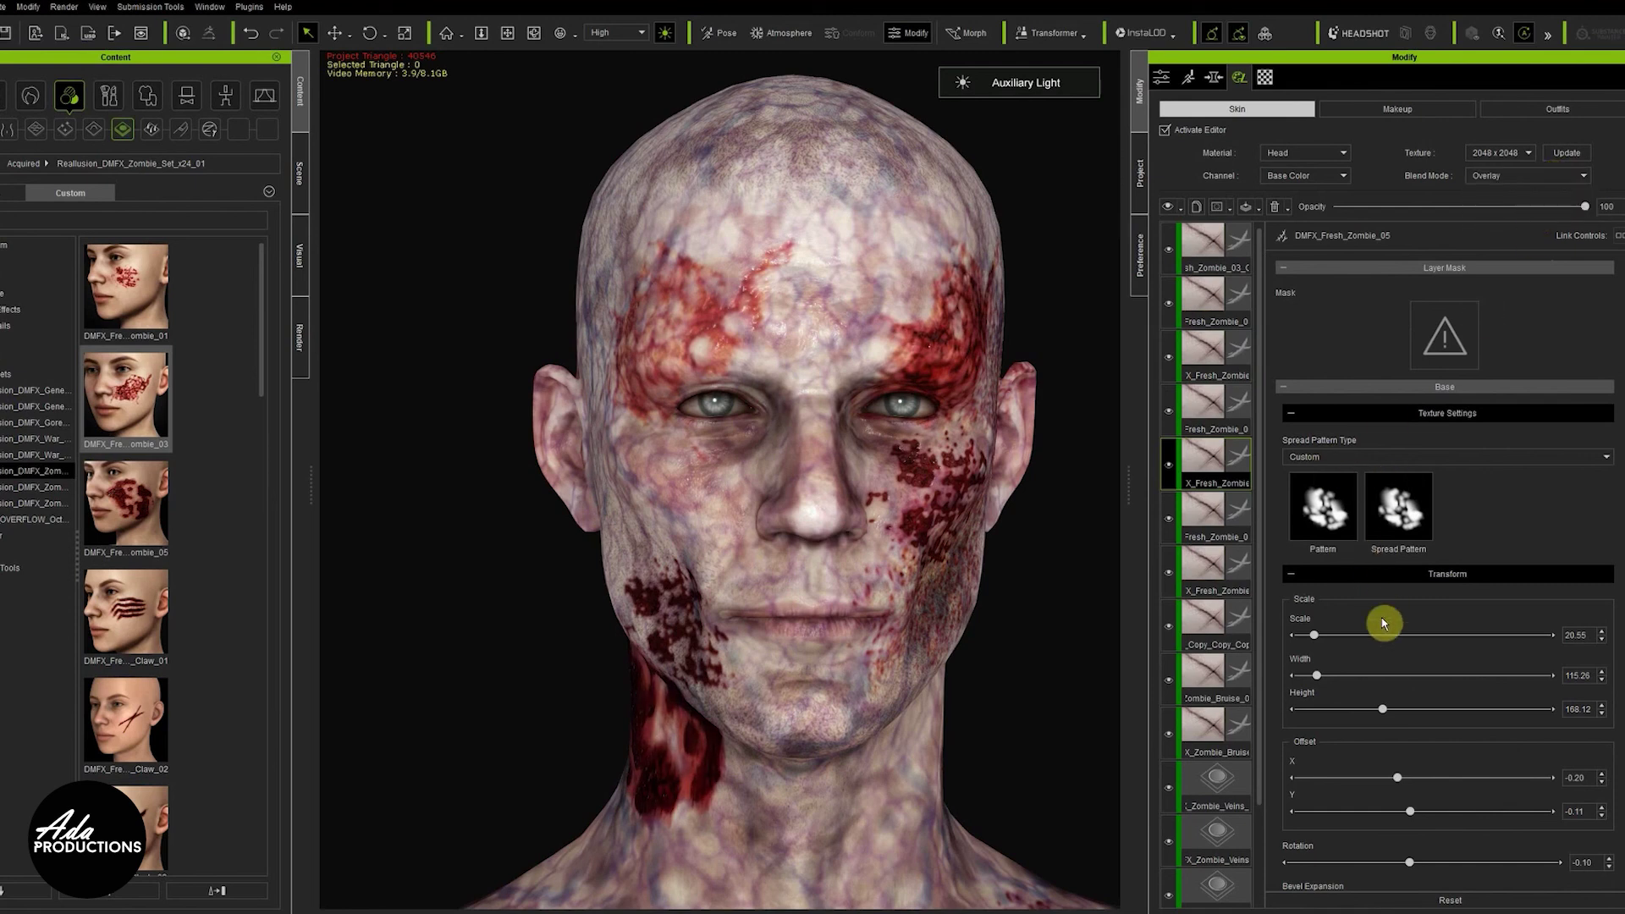
Enlarge the neck wound to scale 26.26 and reduce its opacity to 27, checking it from the side
left_click_drag(1327, 641, 1324, 643)
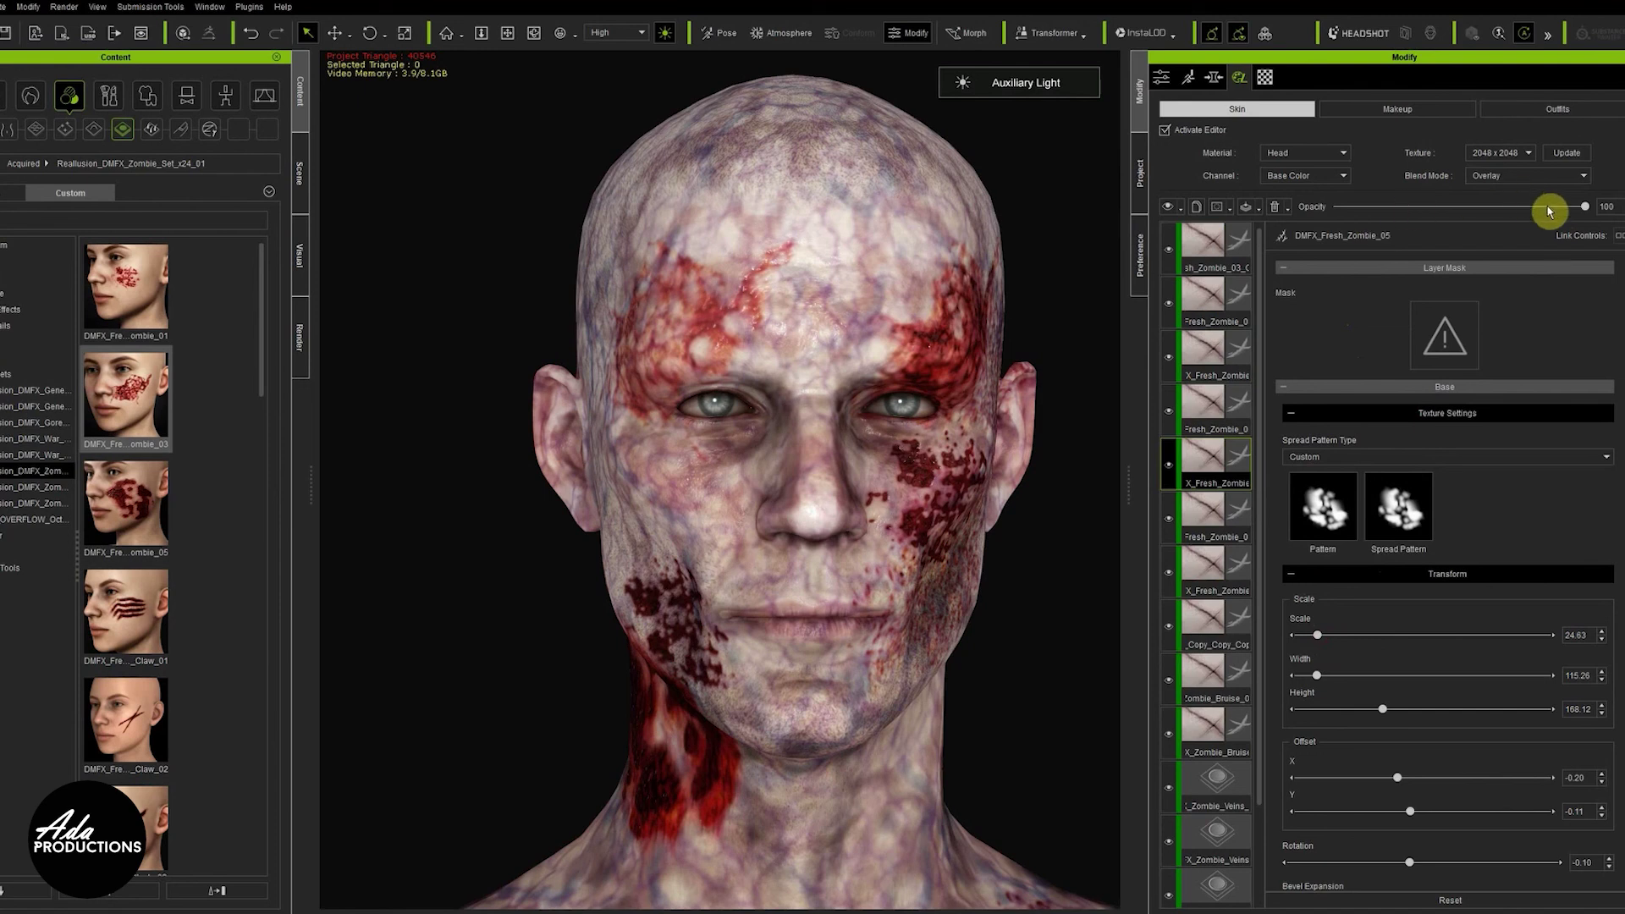
left_click_drag(1584, 208, 1468, 234)
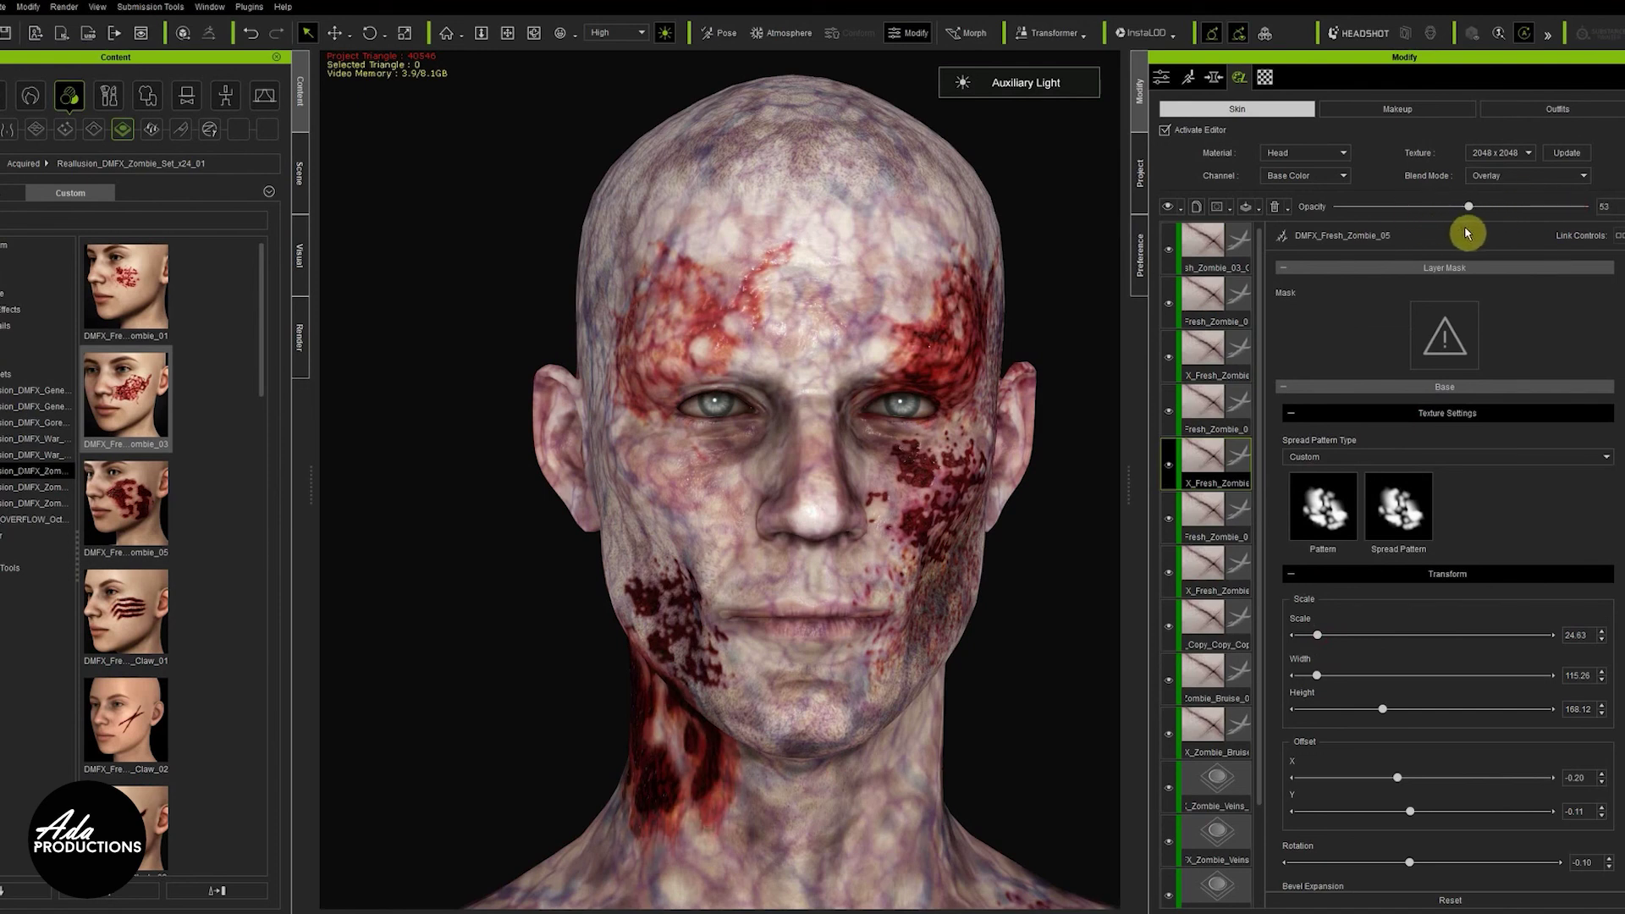
right_click_drag(598, 638, 874, 652)
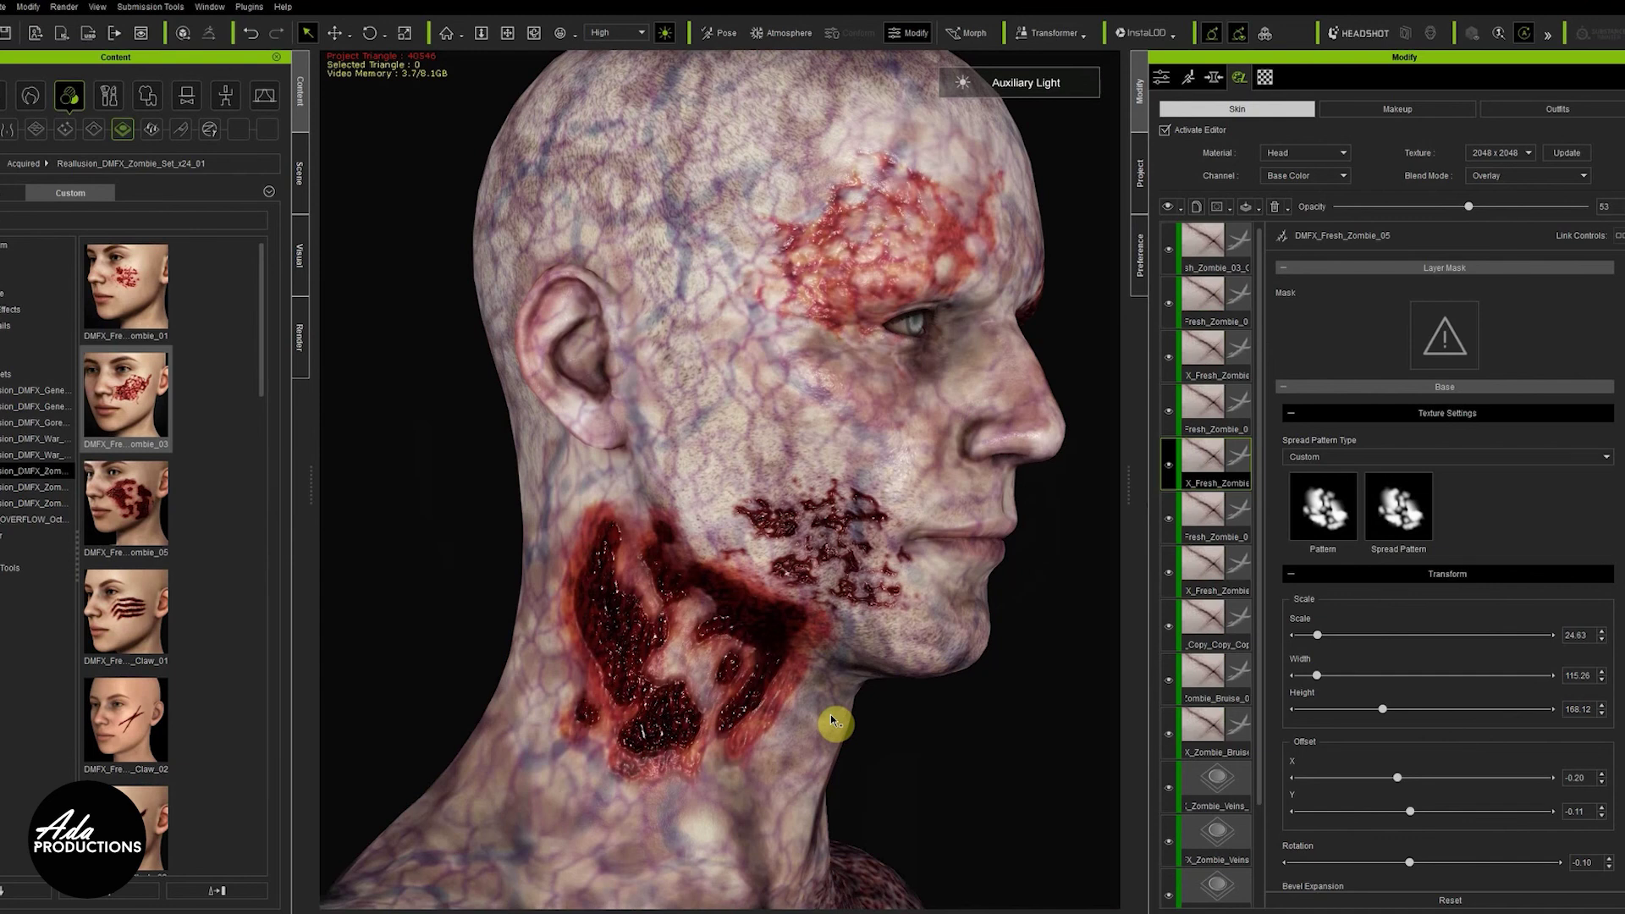
left_click_drag(1324, 636, 1324, 639)
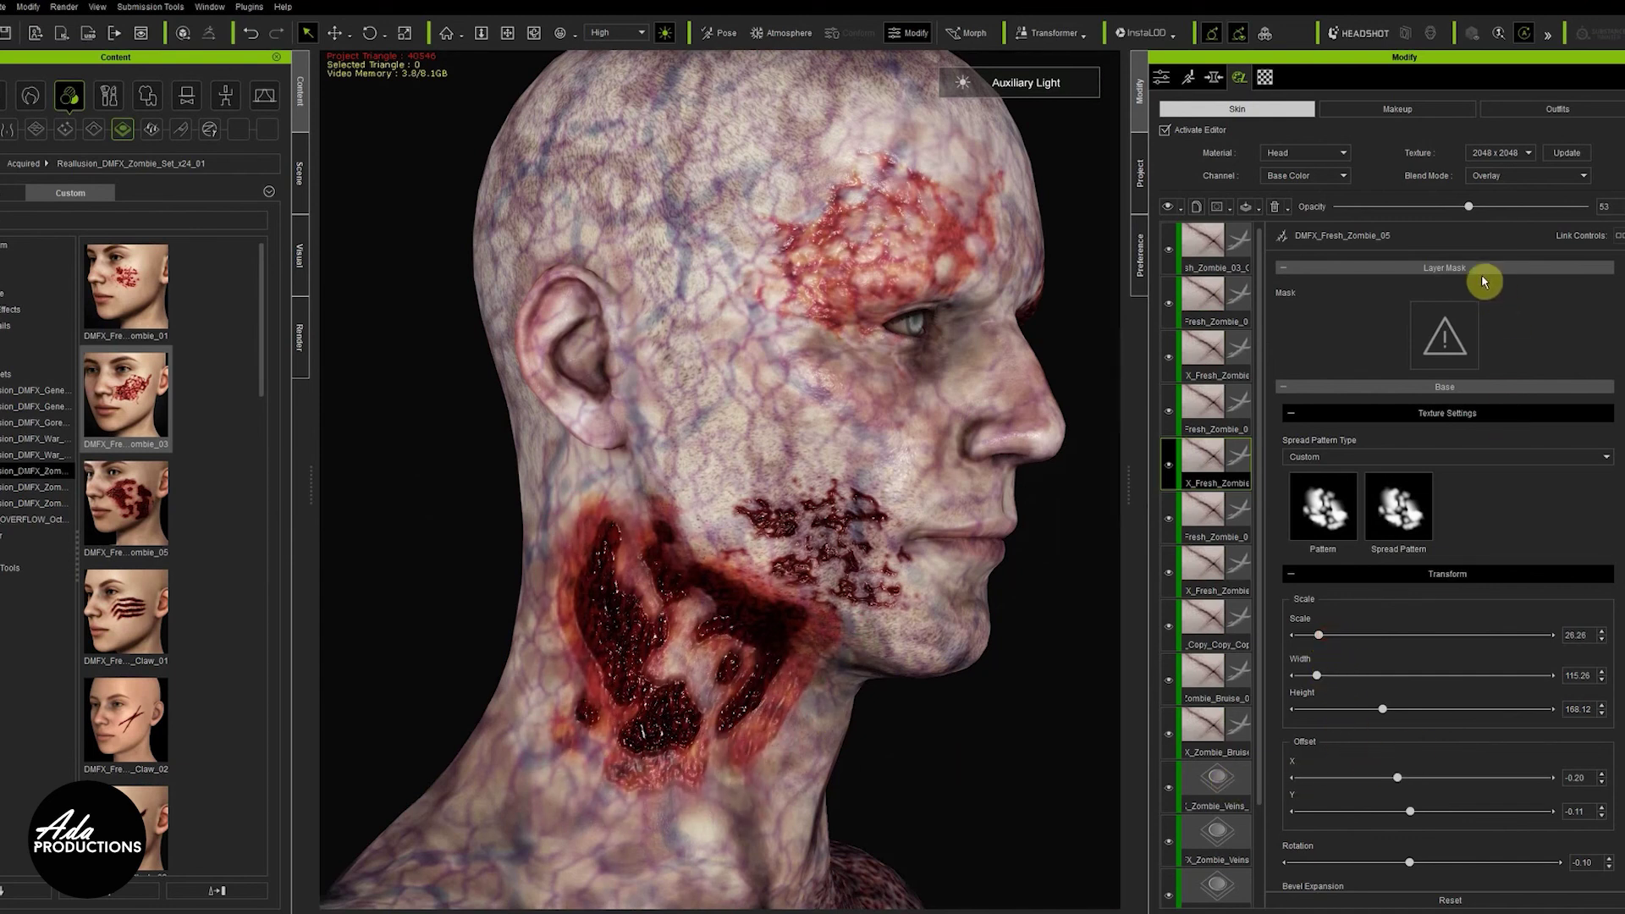
left_click_drag(1444, 219, 1407, 232)
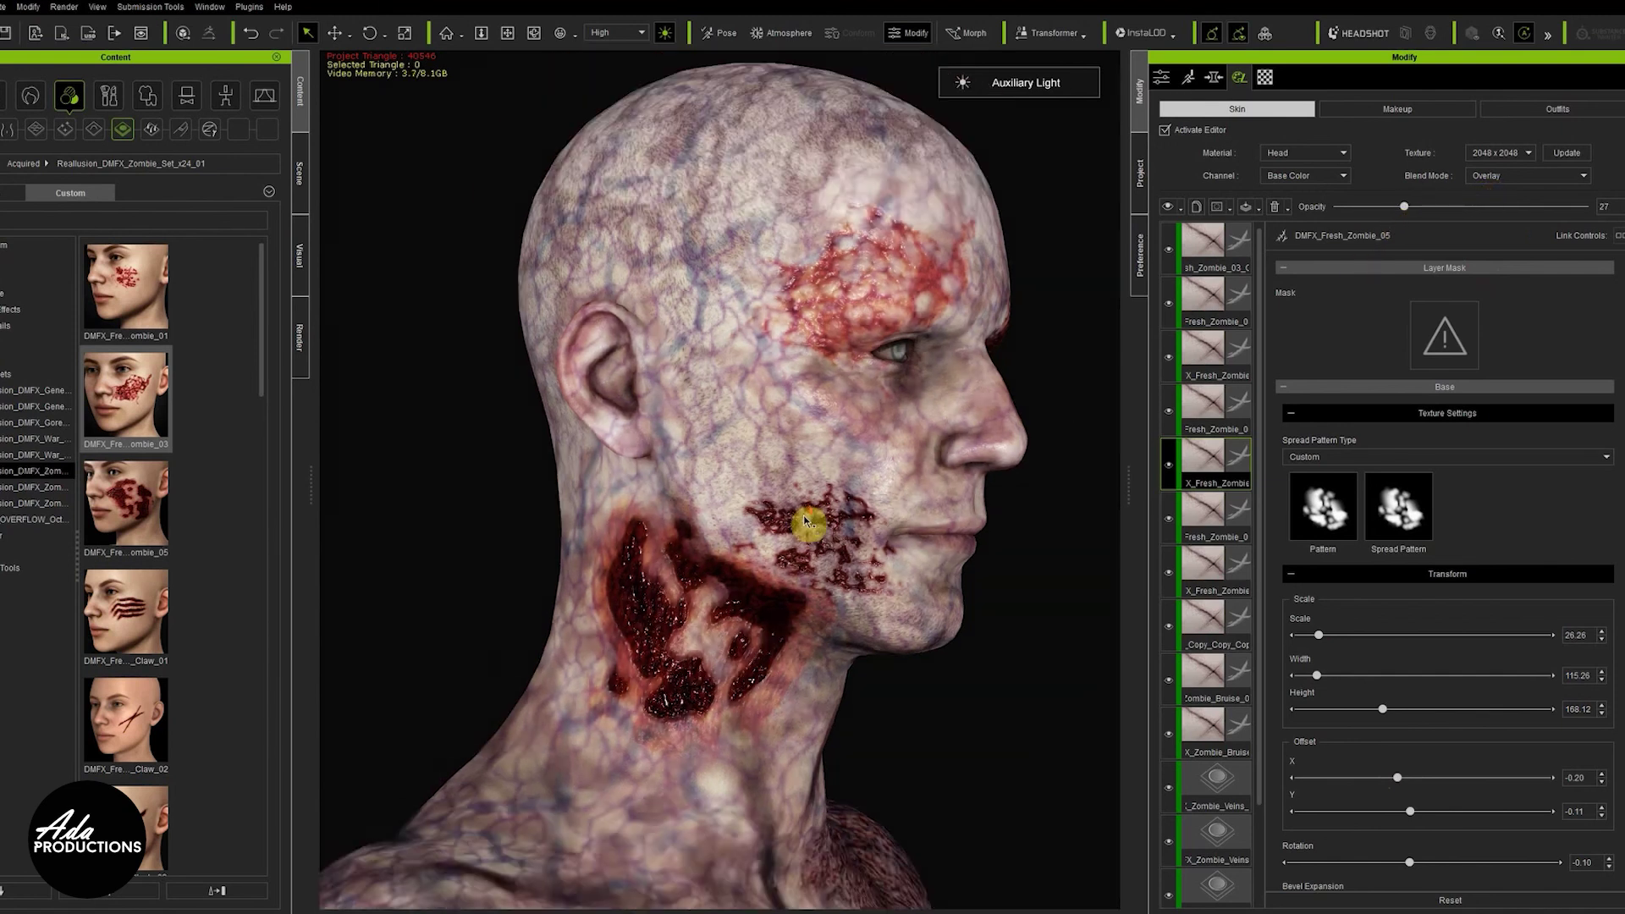